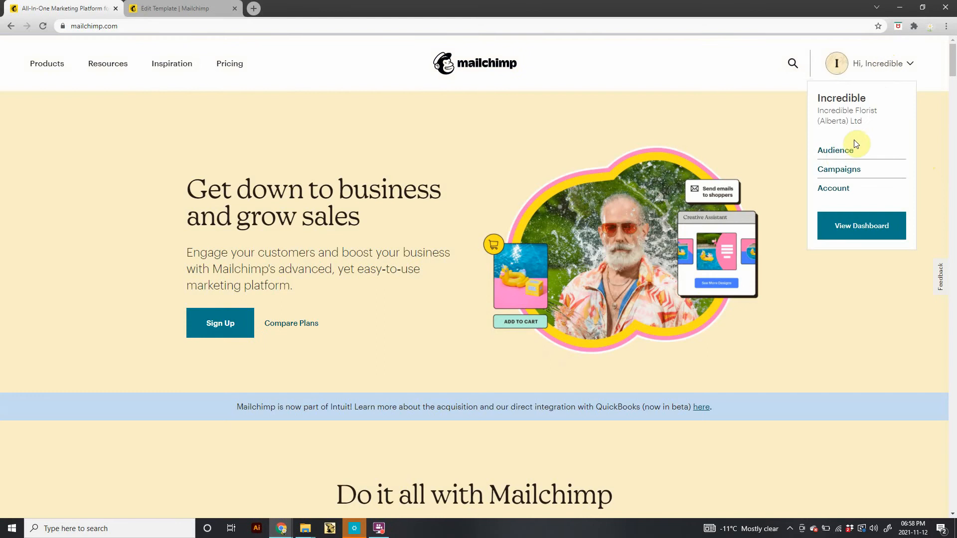
Browse the campaigns list, checking the audience filter and the actions menu of the Happy Life November 3, 2021 campaign.
{"action": "left_click", "coordinate": [837, 155]}
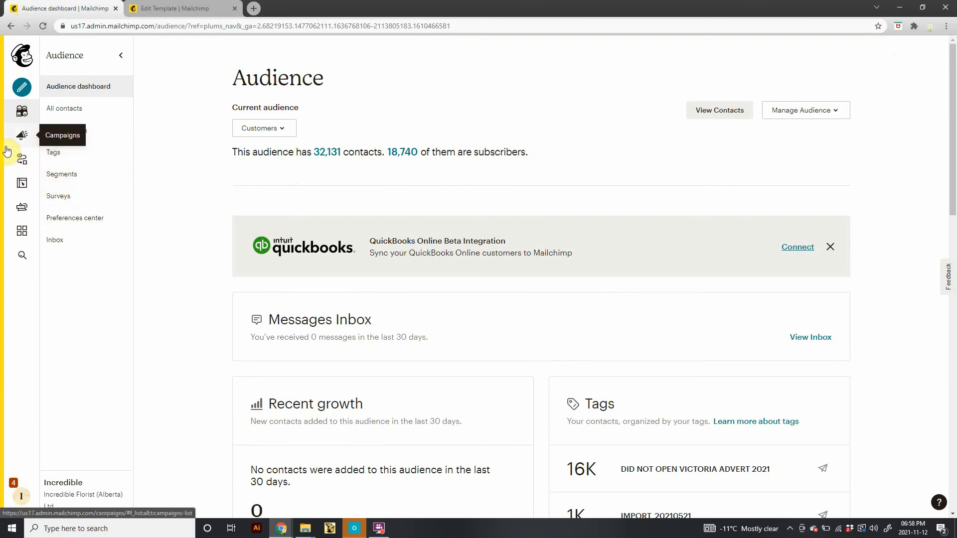
{"action": "left_click", "coordinate": [21, 137]}
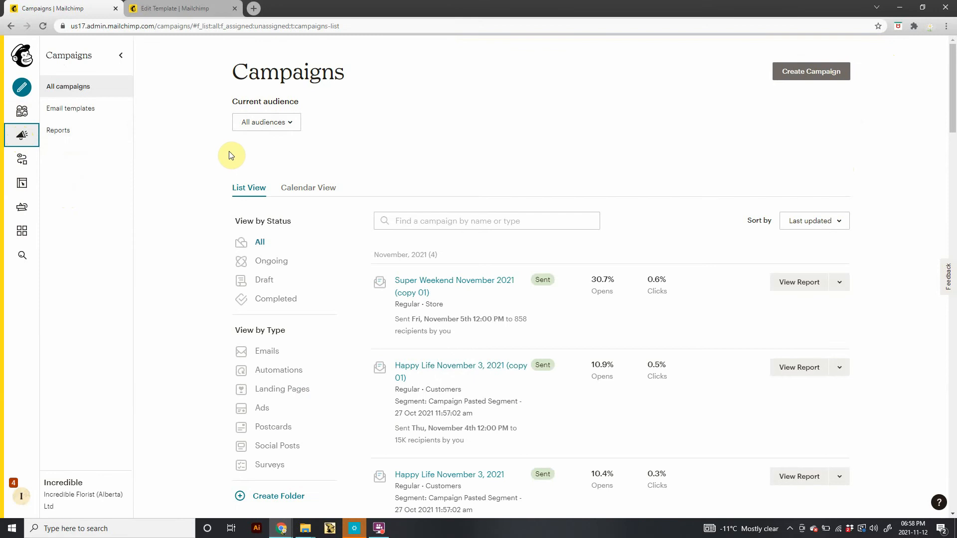
{"action": "left_click", "coordinate": [286, 124]}
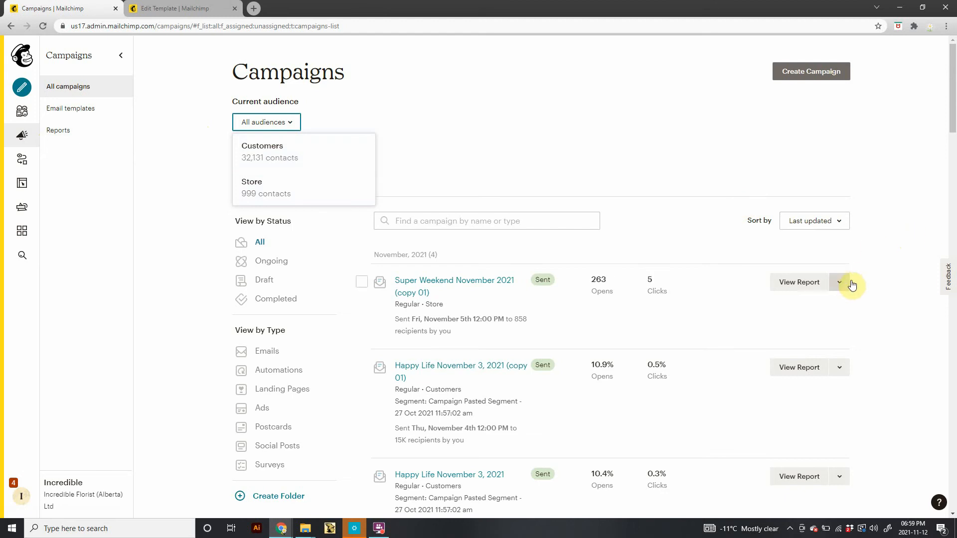
{"action": "scroll", "coordinate": [901, 269], "scroll_direction": "down", "scroll_amount": 3}
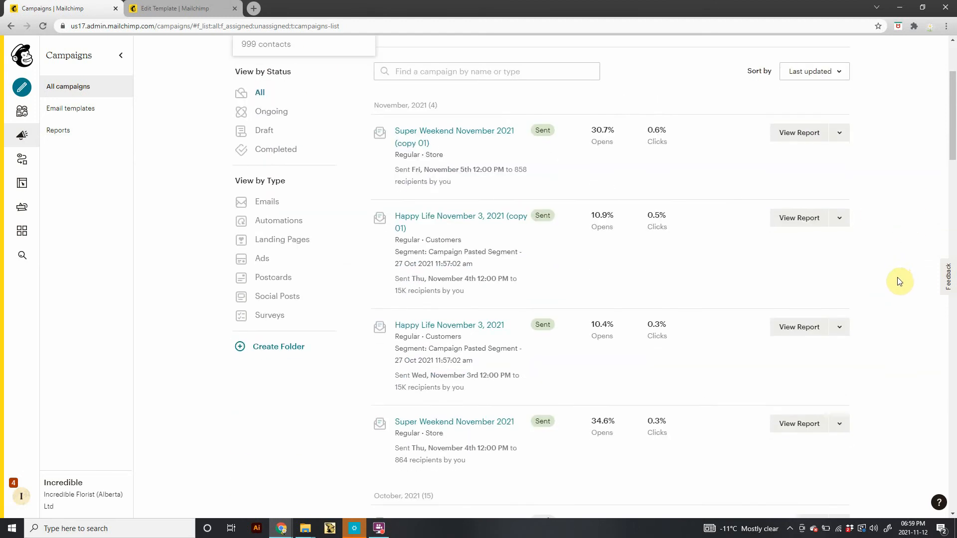
{"action": "left_click", "coordinate": [838, 331]}
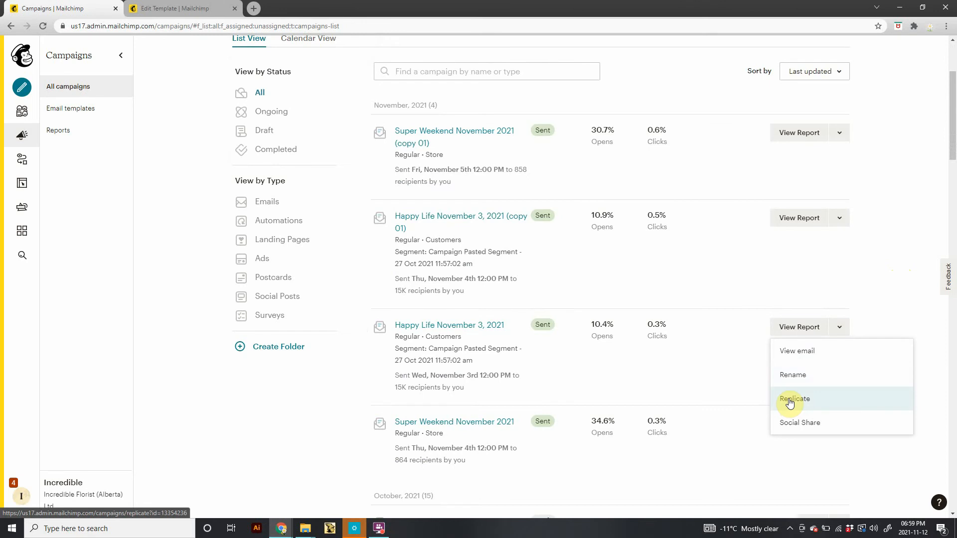
Open the saved email templates list and scroll through it.
{"action": "left_click", "coordinate": [76, 113]}
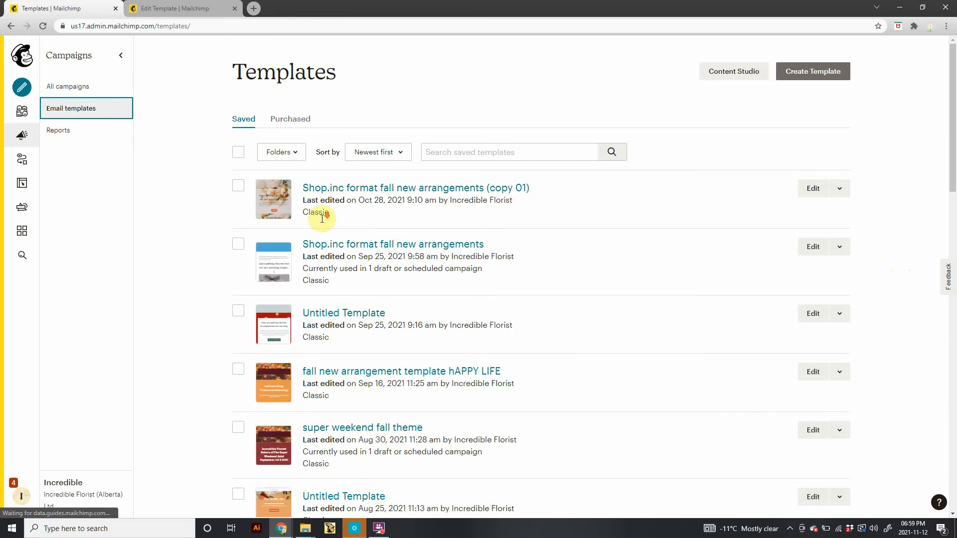
{"action": "scroll", "coordinate": [322, 218], "scroll_direction": "down", "scroll_amount": 4}
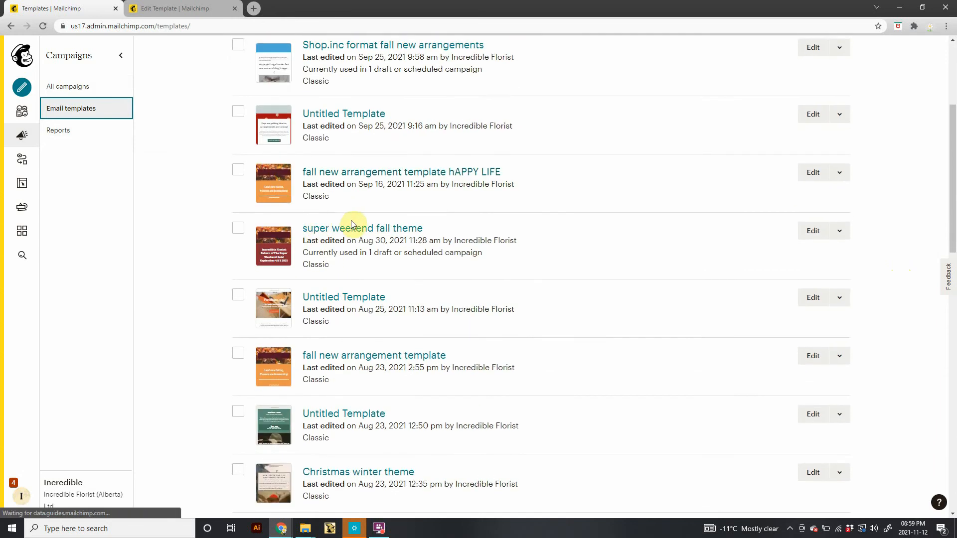
{"action": "scroll", "coordinate": [351, 224], "scroll_direction": "up", "scroll_amount": 4}
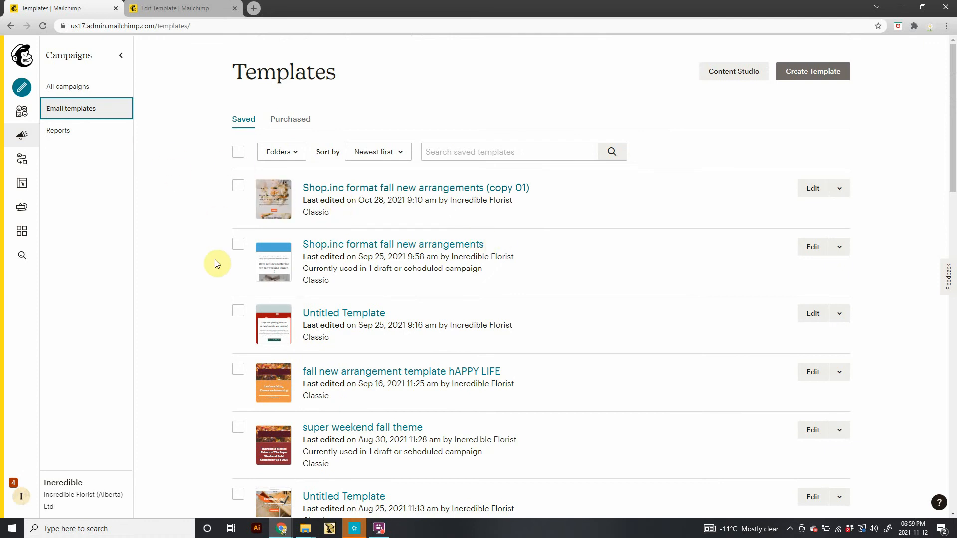
Create a regular email campaign named Test example email for tutorials.
{"action": "left_click", "coordinate": [20, 91]}
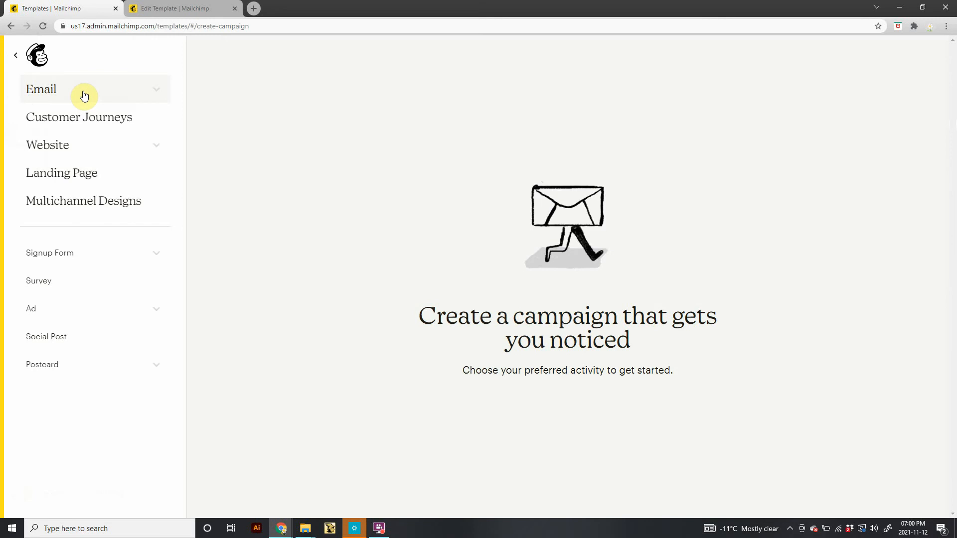
{"action": "left_click", "coordinate": [84, 96]}
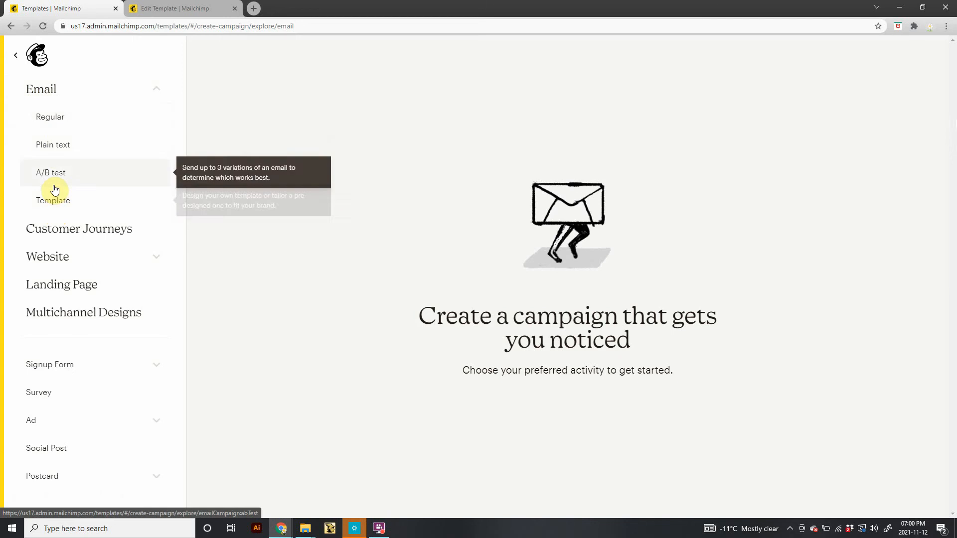
{"action": "left_click", "coordinate": [49, 121]}
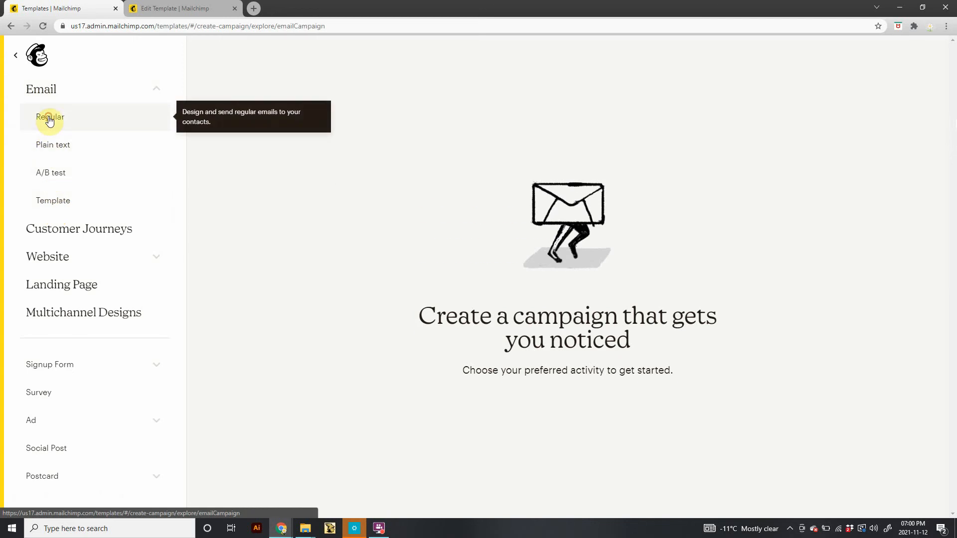
{"action": "left_click", "coordinate": [468, 307]}
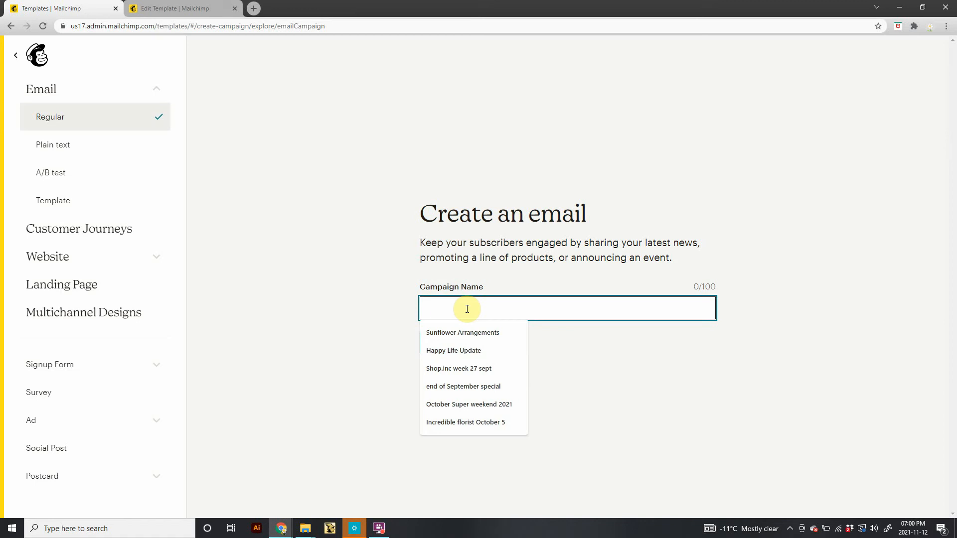
{"action": "type", "text": "Test"}
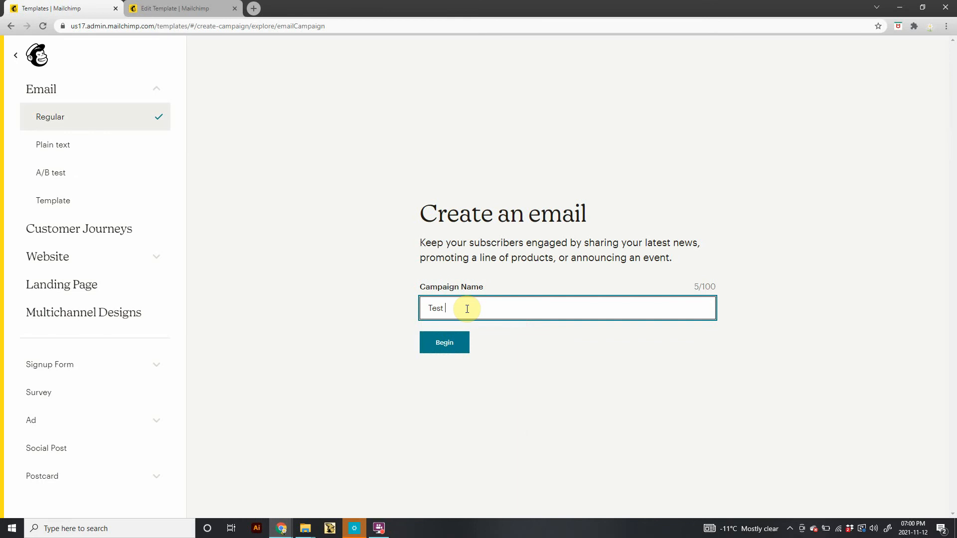
{"action": "type", "text": " example email for tutorial"}
{"action": "key", "text": "BackSpace"}
{"action": "type", "text": "s"}
{"action": "left_click", "coordinate": [448, 344]}
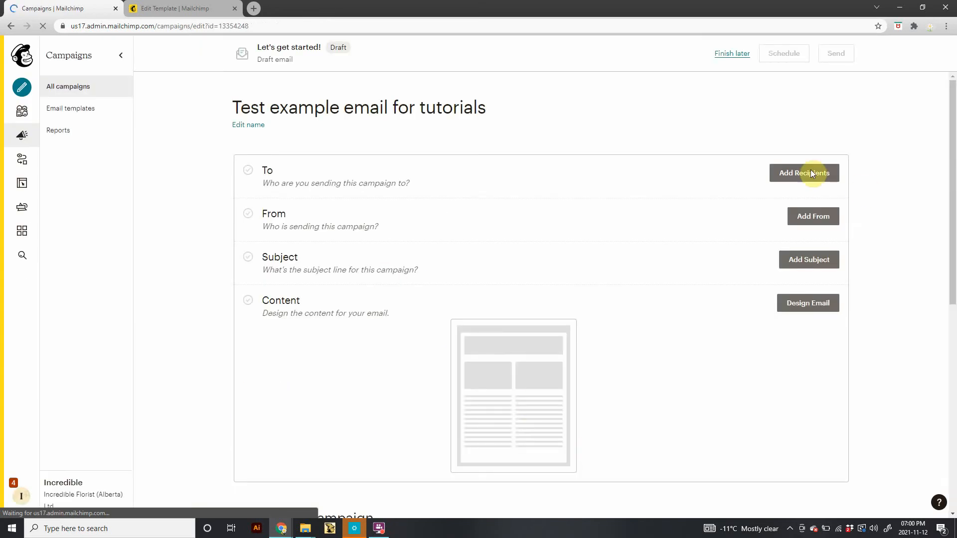
Add recipients by choosing the Customers audience.
{"action": "left_click", "coordinate": [788, 174]}
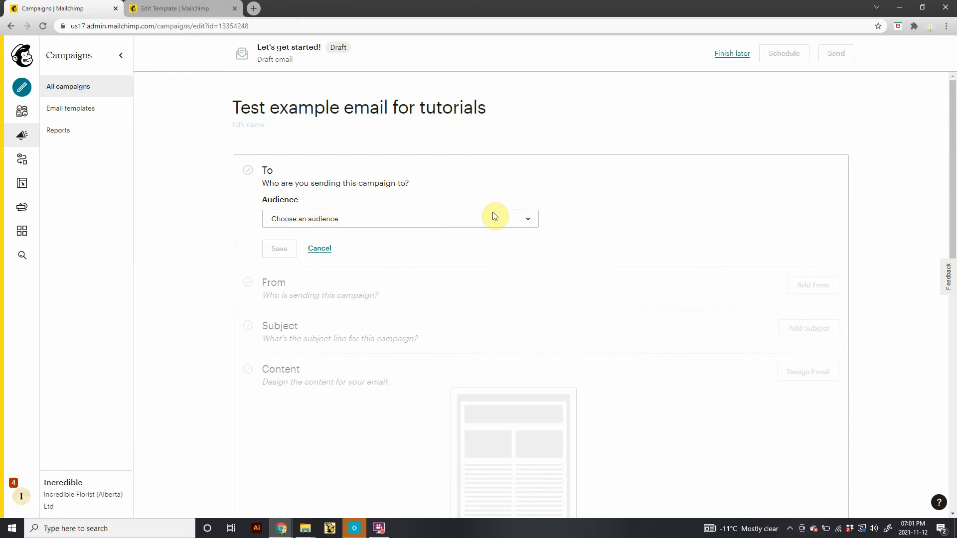
{"action": "scroll", "coordinate": [386, 304], "scroll_direction": "down", "scroll_amount": 1}
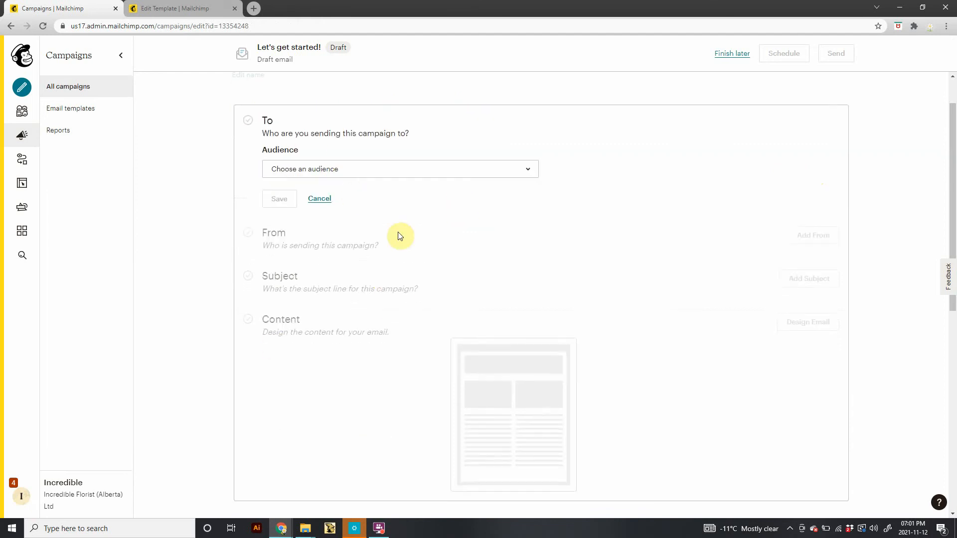
{"action": "left_click", "coordinate": [513, 172]}
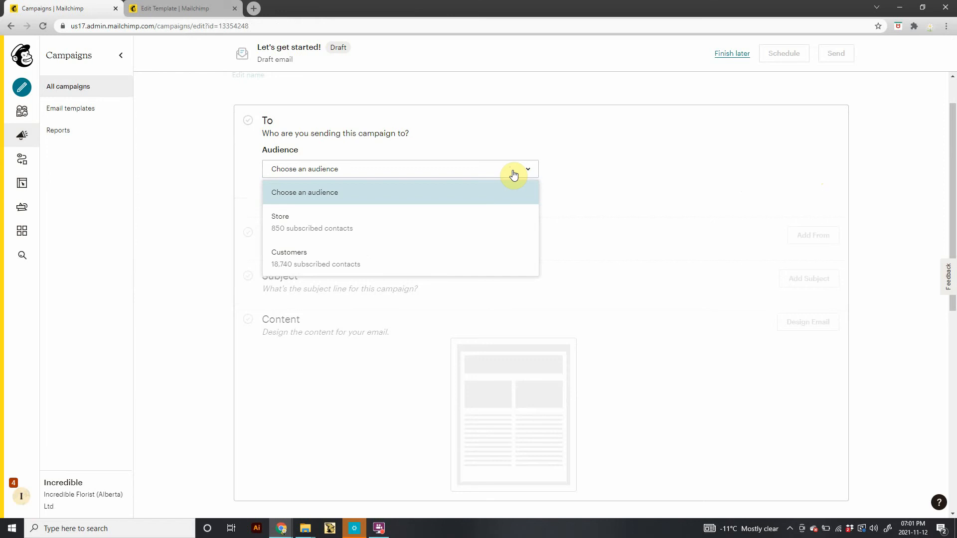
{"action": "left_click", "coordinate": [372, 260]}
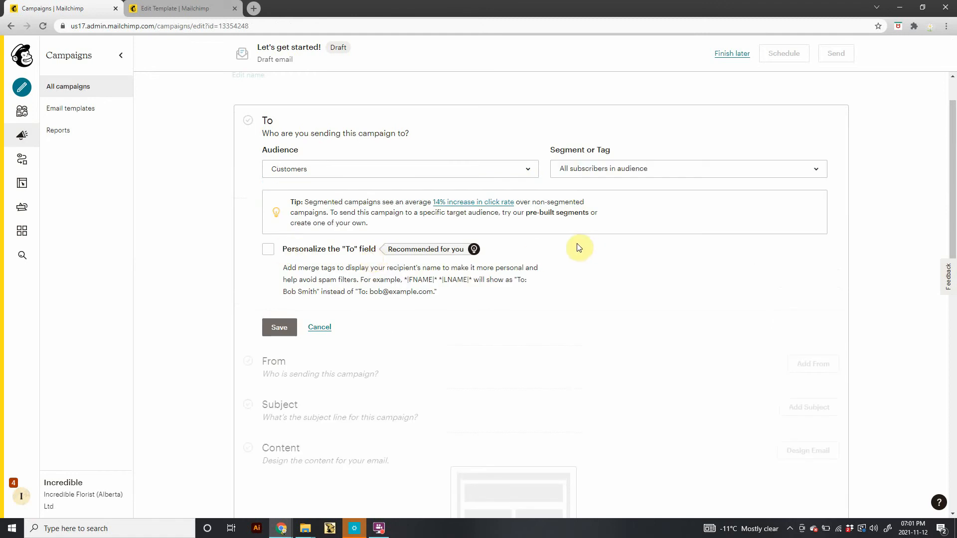
Review the segment and tag options, keep all subscribers in the audience, and save the recipients.
{"action": "left_click", "coordinate": [577, 173]}
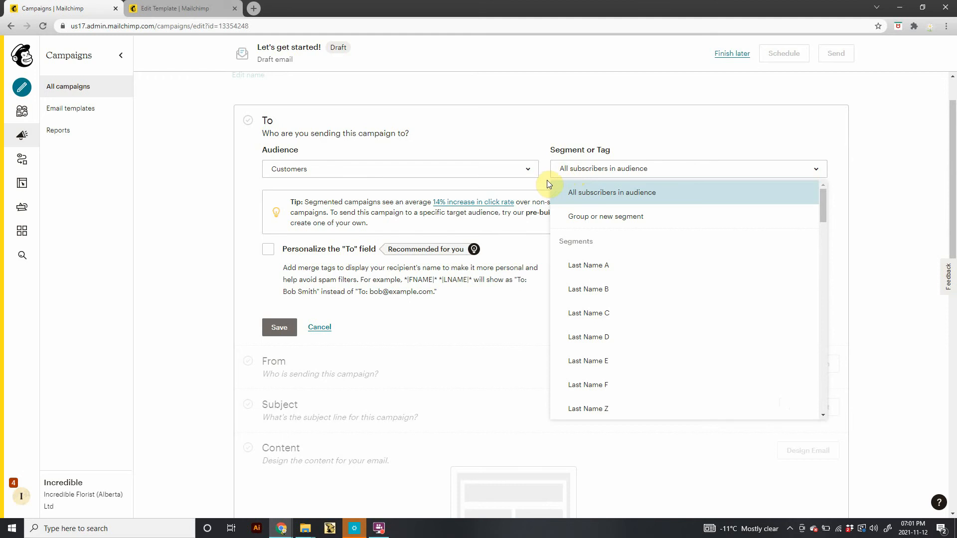
{"action": "scroll", "coordinate": [585, 232], "scroll_direction": "down", "scroll_amount": 3}
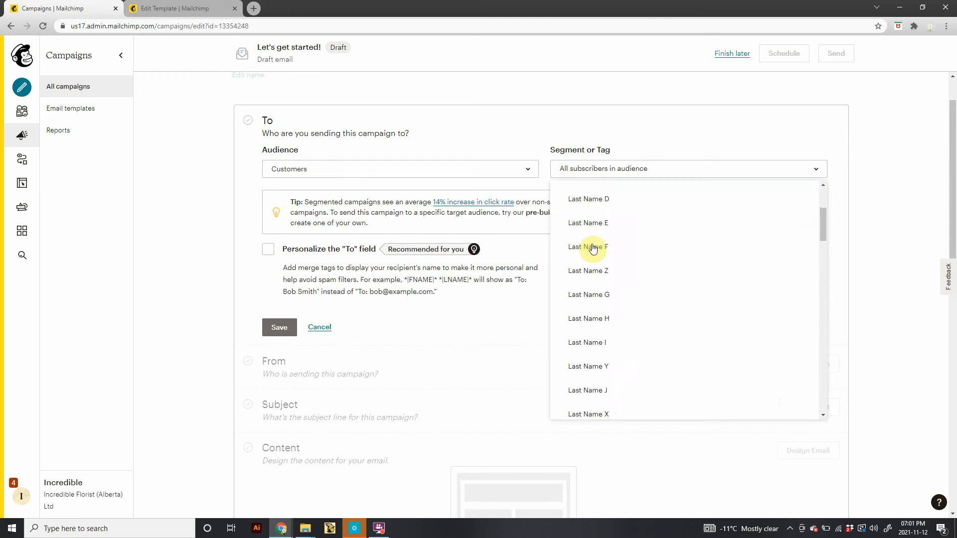
{"action": "scroll", "coordinate": [593, 249], "scroll_direction": "down", "scroll_amount": 5}
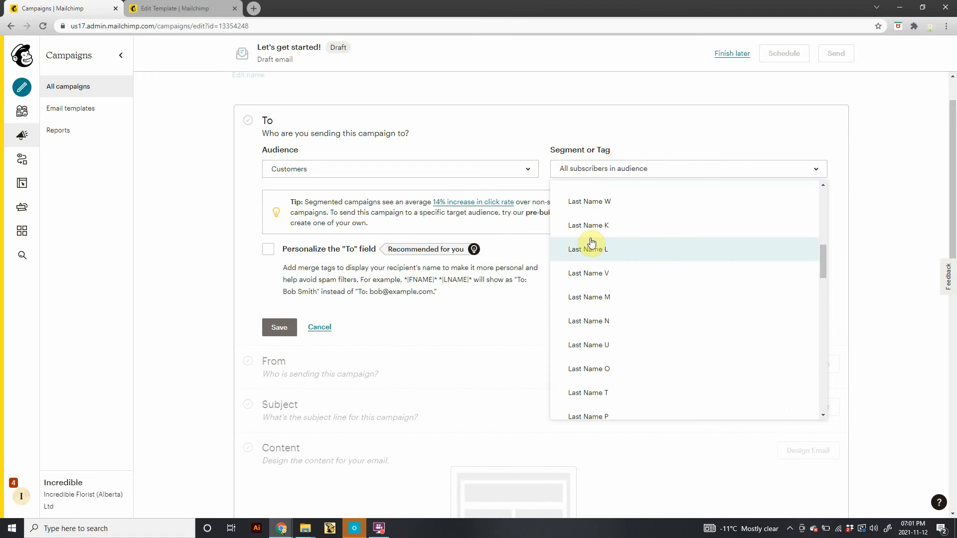
{"action": "scroll", "coordinate": [679, 267], "scroll_direction": "down", "scroll_amount": 5}
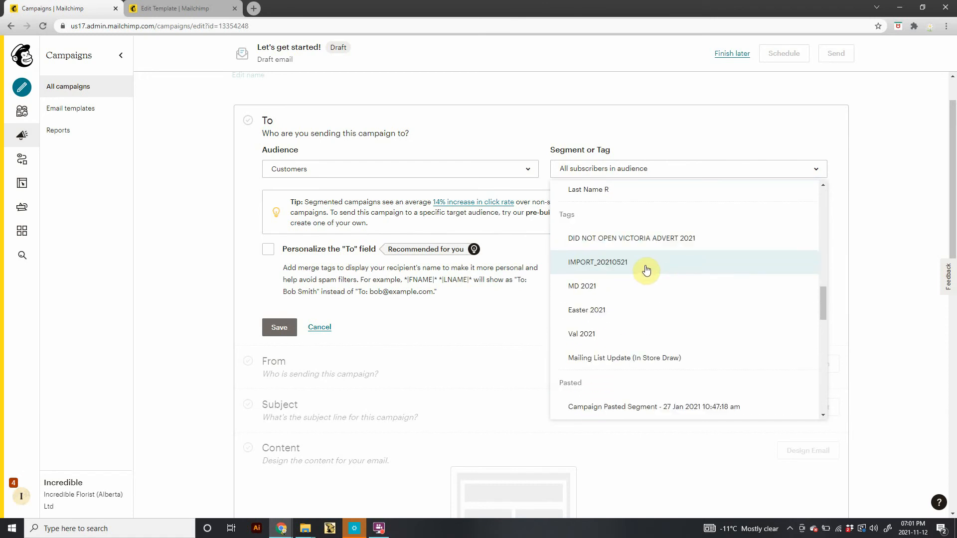
{"action": "scroll", "coordinate": [617, 264], "scroll_direction": "down", "scroll_amount": 1}
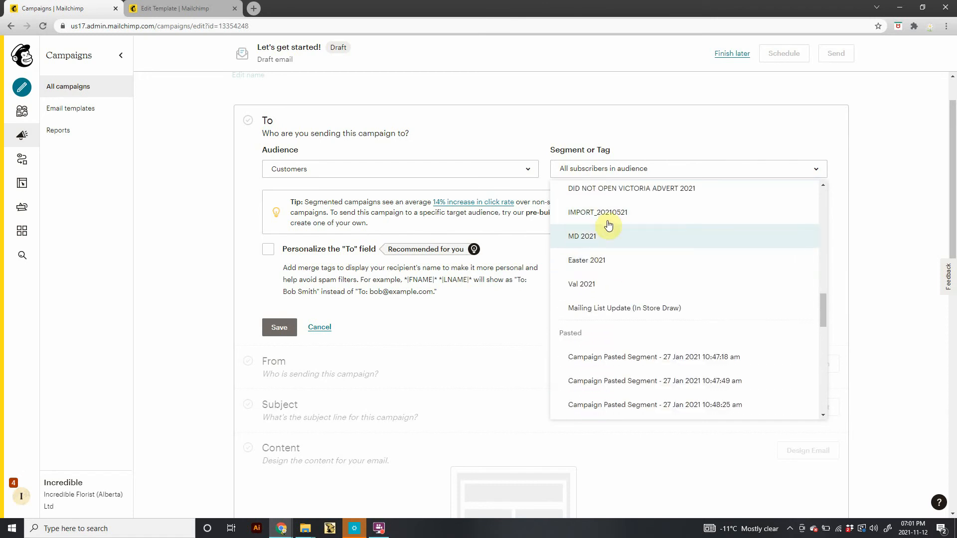
{"action": "scroll", "coordinate": [599, 223], "scroll_direction": "up", "scroll_amount": 1}
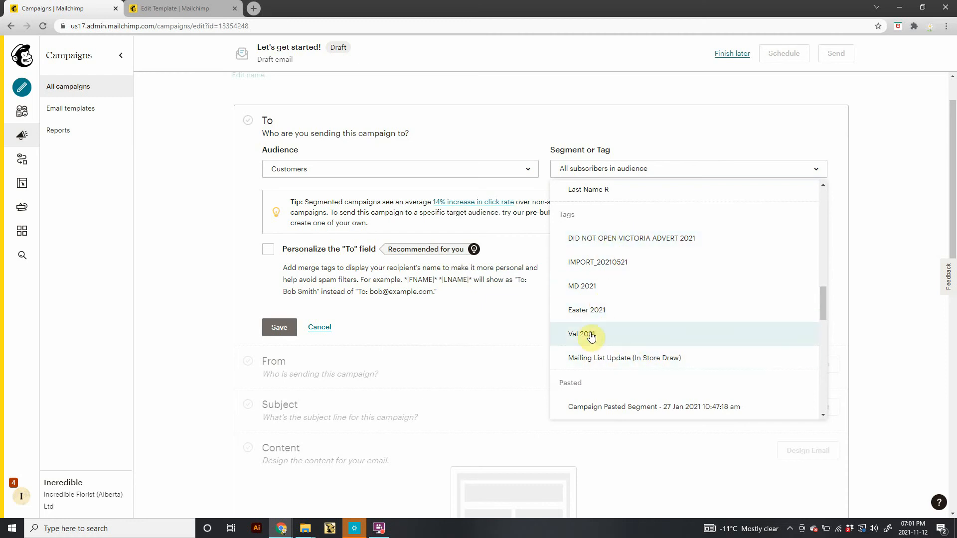
{"action": "scroll", "coordinate": [588, 344], "scroll_direction": "down", "scroll_amount": 2}
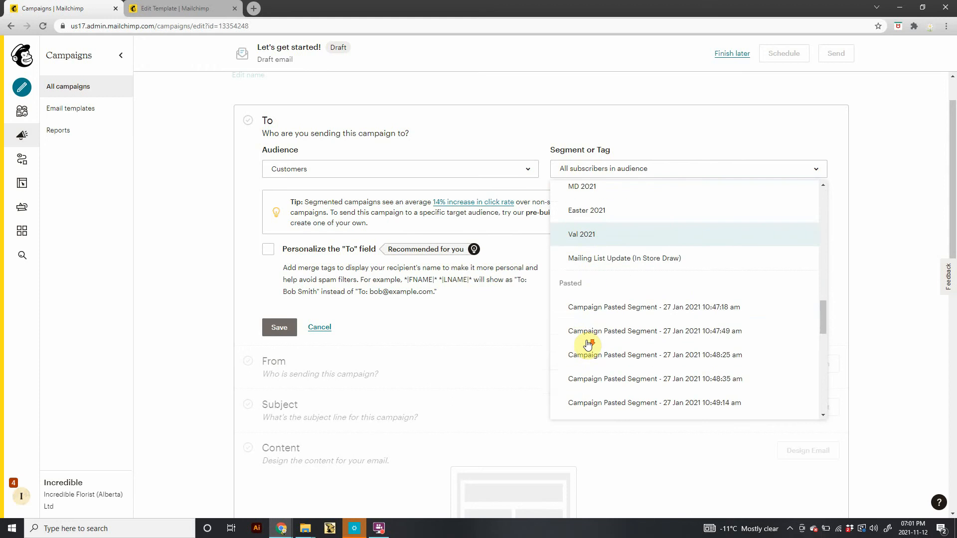
{"action": "scroll", "coordinate": [587, 337], "scroll_direction": "up", "scroll_amount": 1}
{"action": "scroll", "coordinate": [587, 337], "scroll_direction": "up", "scroll_amount": 1}
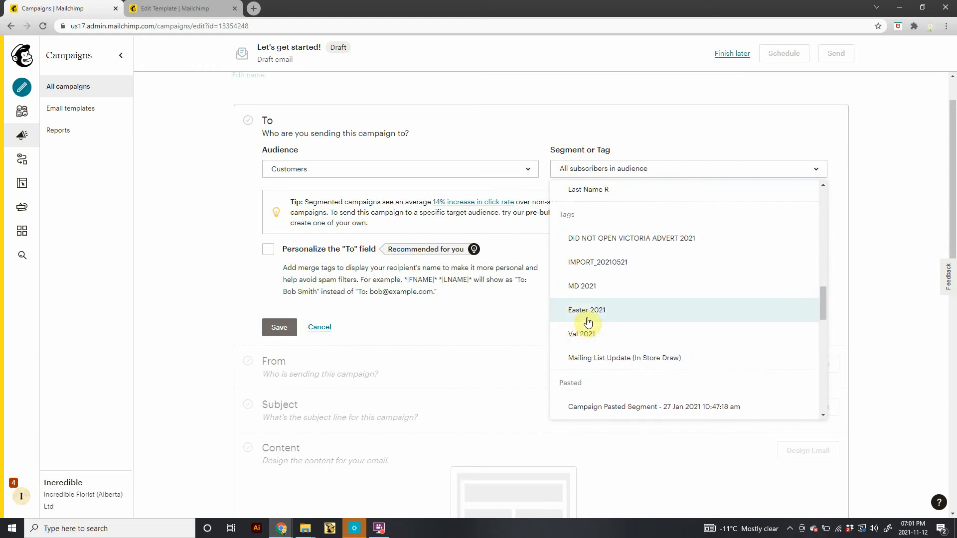
{"action": "scroll", "coordinate": [618, 319], "scroll_direction": "down", "scroll_amount": 2}
{"action": "scroll", "coordinate": [618, 319], "scroll_direction": "down", "scroll_amount": 5}
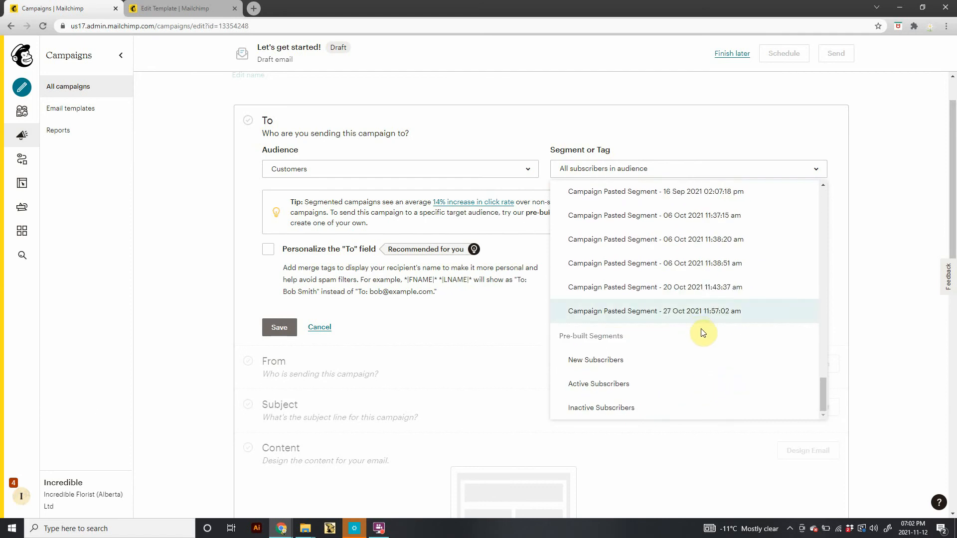
{"action": "left_click", "coordinate": [809, 172]}
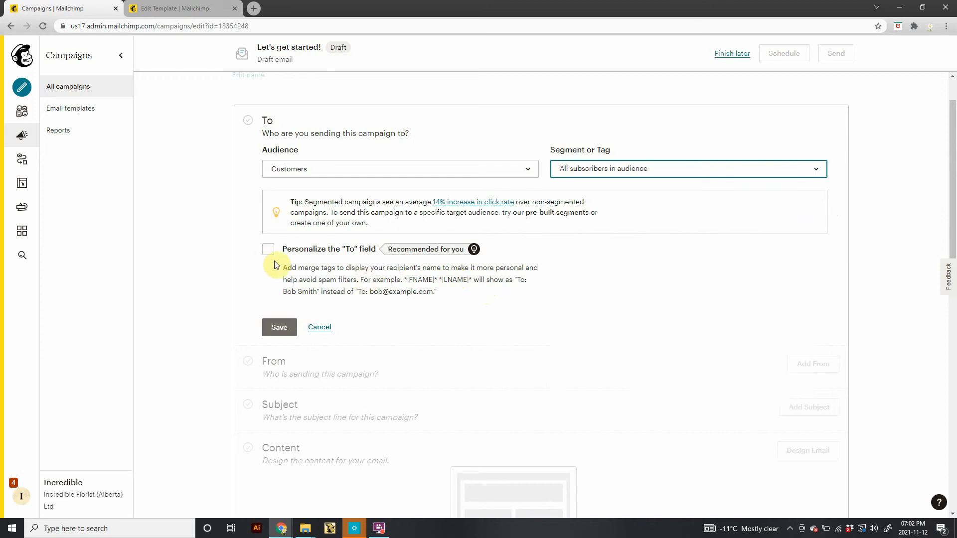
{"action": "left_click", "coordinate": [286, 330]}
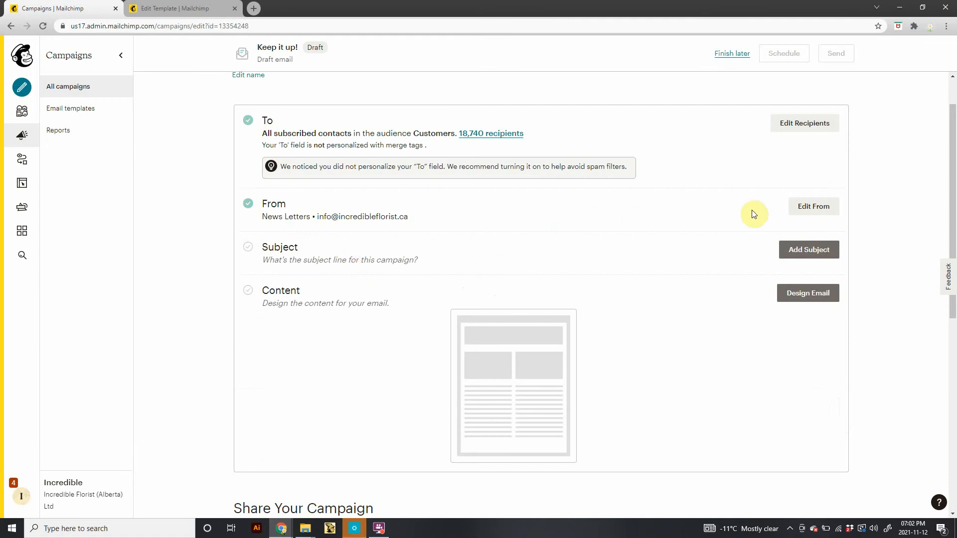
Change the sender name to Incredible Florist and save the From details.
{"action": "left_click", "coordinate": [831, 206]}
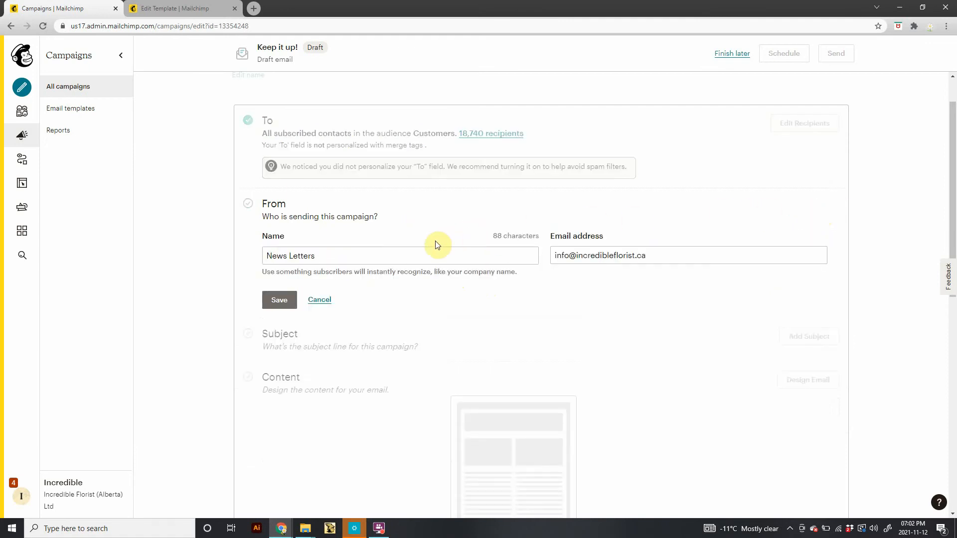
{"action": "left_click", "coordinate": [330, 256]}
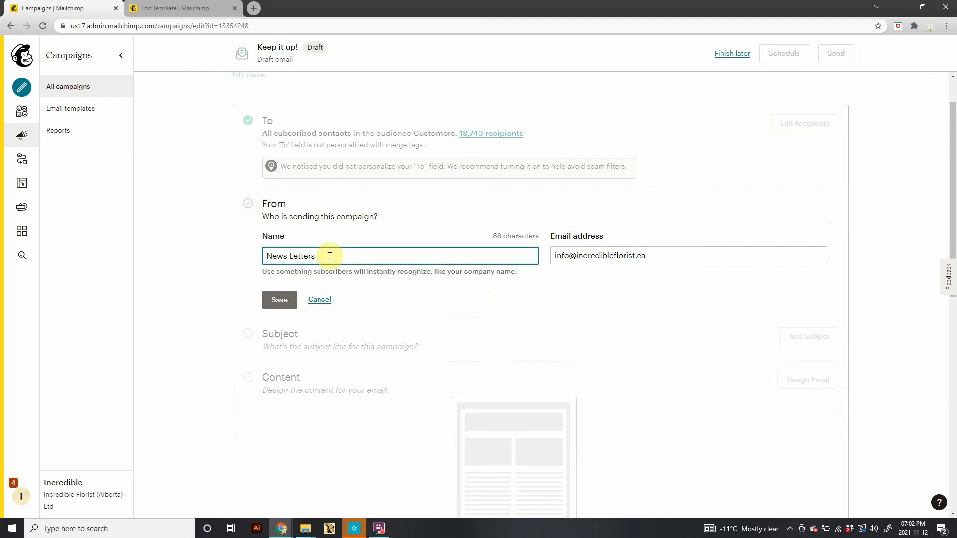
{"action": "left_click_drag", "start_coordinate": [244, 257], "coordinate": [340, 256]}
{"action": "type", "text": "In"}
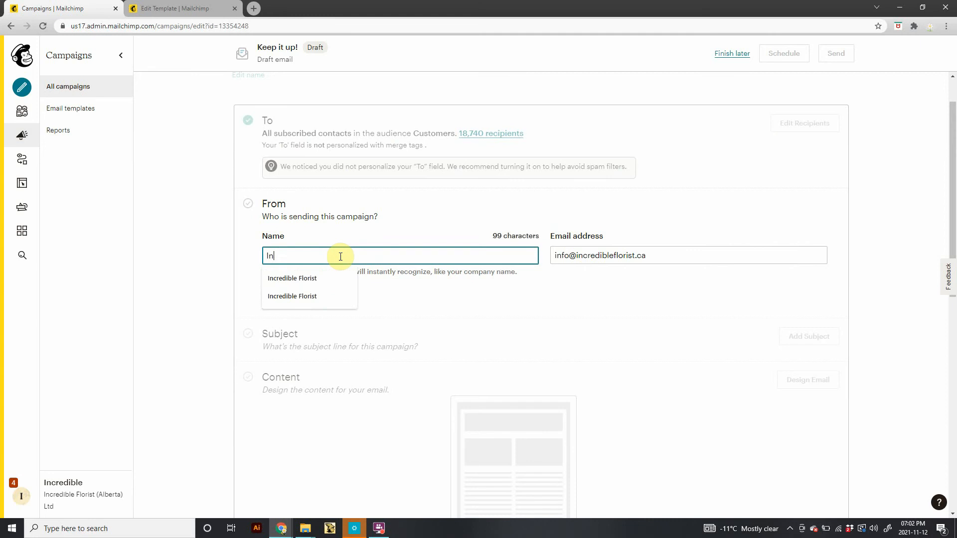
{"action": "type", "text": "credible "}
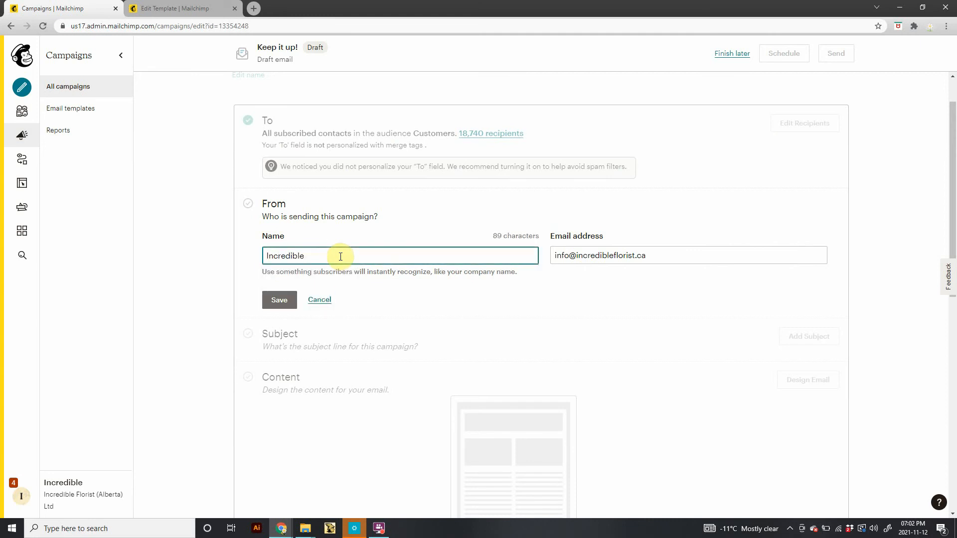
{"action": "type", "text": "Florist"}
{"action": "left_click", "coordinate": [280, 302]}
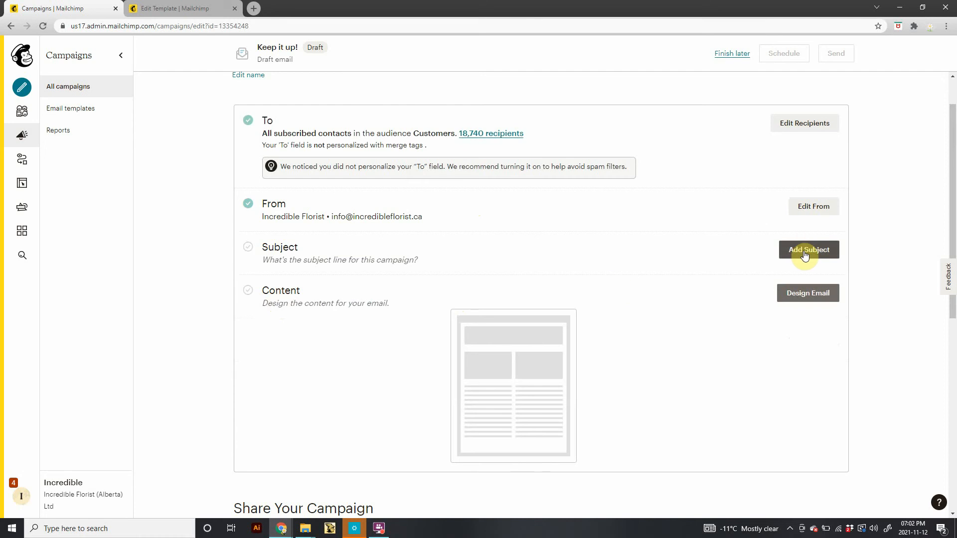
Open the subject line editor, then type and erase a trial subject about a 70% sale.
{"action": "left_click", "coordinate": [805, 252]}
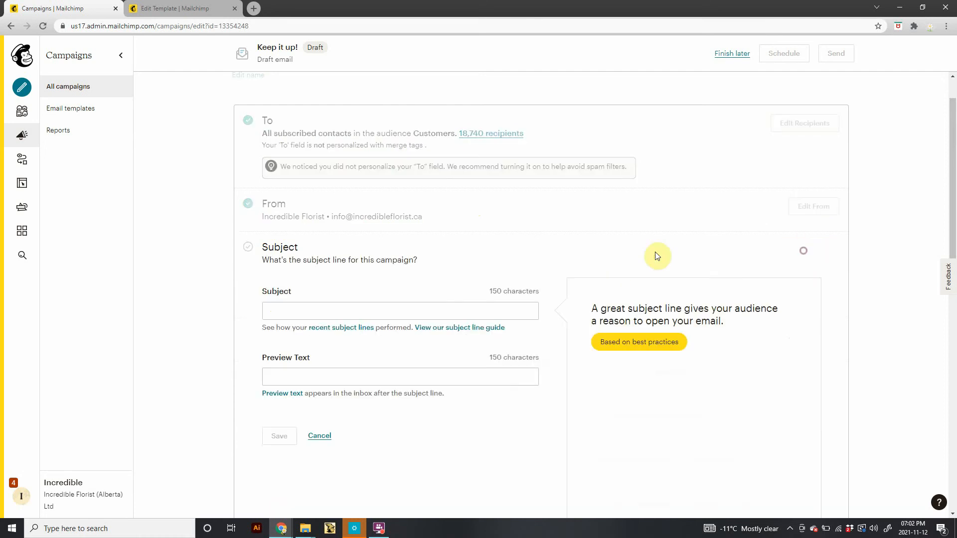
{"action": "left_click", "coordinate": [354, 312]}
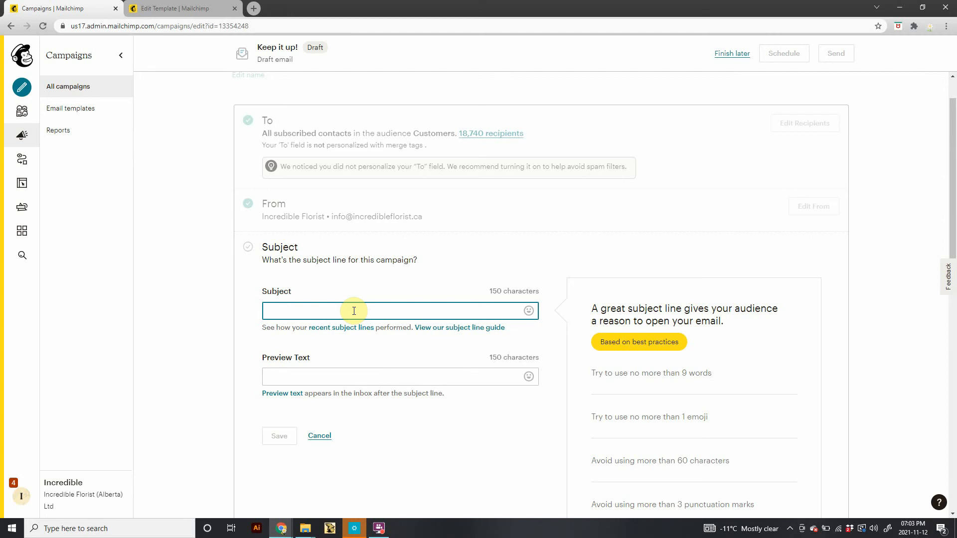
{"action": "type", "text": "Do not mi"}
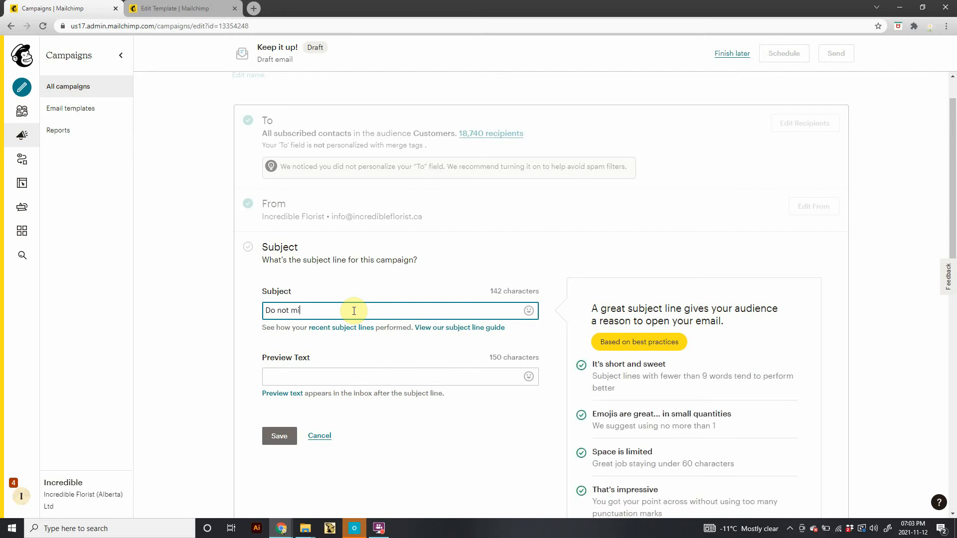
{"action": "type", "text": "ss out on n"}
{"action": "key", "text": "BackSpace"}
{"action": "key", "text": "BackSpace"}
{"action": "type", "text": "7"}
{"action": "key", "text": "BackSpace"}
{"action": "type", "text": "70% sale"}
{"action": "key", "text": "BackSpace"}
{"action": "key", "text": "BackSpace"}
{"action": "key", "text": "BackSpace"}
{"action": "key", "text": "BackSpace"}
{"action": "key", "text": "BackSpace"}
{"action": "key", "text": "BackSpace"}
{"action": "key", "text": "BackSpace"}
{"action": "key", "text": "BackSpace"}
{"action": "key", "text": "BackSpace"}
{"action": "key", "text": "BackSpace"}
{"action": "key", "text": "BackSpace"}
{"action": "key", "text": "BackSpace"}
{"action": "key", "text": "BackSpace"}
{"action": "key", "text": "BackSpace"}
{"action": "key", "text": "BackSpace"}
{"action": "key", "text": "BackSpace"}
{"action": "key", "text": "BackSpace"}
{"action": "key", "text": "BackSpace"}
{"action": "key", "text": "BackSpace"}
{"action": "key", "text": "BackSpace"}
{"action": "key", "text": "BackSpace"}
{"action": "key", "text": "BackSpace"}
{"action": "key", "text": "BackSpace"}
{"action": "key", "text": "BackSpace"}
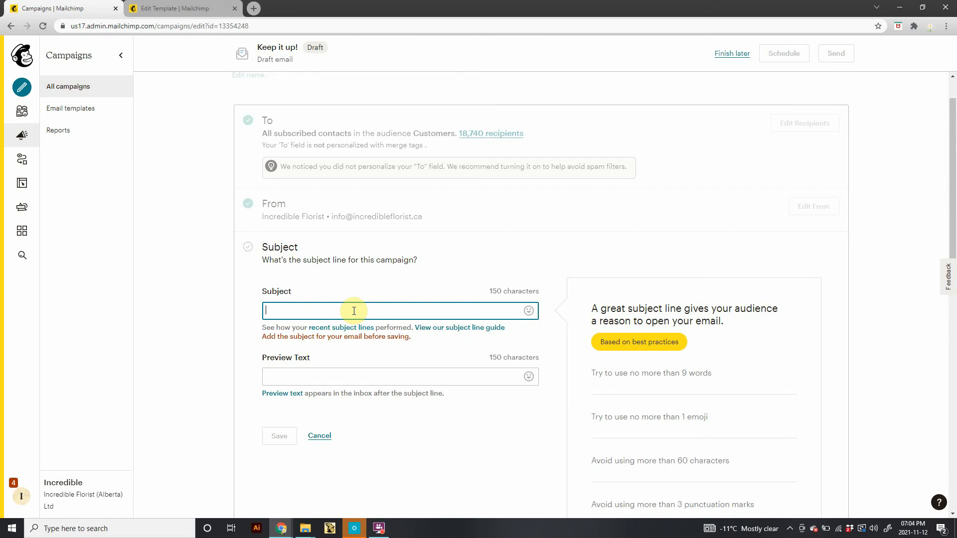
Enter the subject line Testing my patience.
{"action": "type", "text": "Testin"}
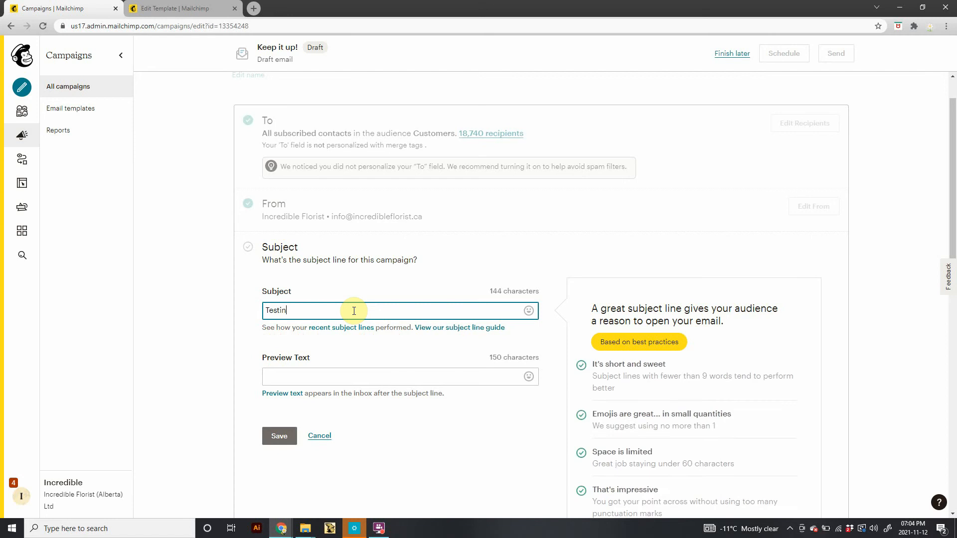
{"action": "type", "text": "g my pa"}
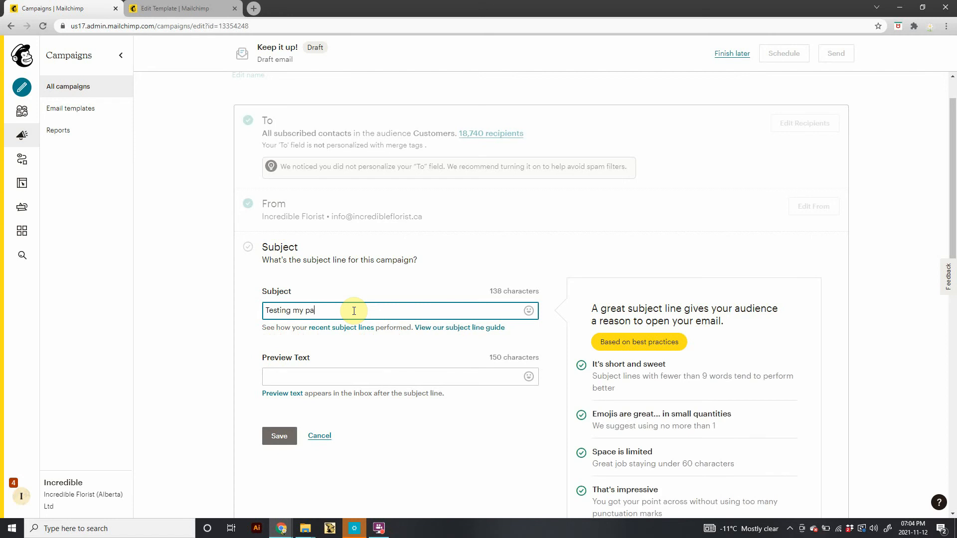
{"action": "type", "text": "tience"}
{"action": "right_click", "coordinate": [323, 309]}
{"action": "left_click", "coordinate": [300, 340]}
{"action": "left_click", "coordinate": [392, 309]}
Add a smiley emoji to the end of the subject line from the emoji picker.
{"action": "left_click", "coordinate": [529, 312]}
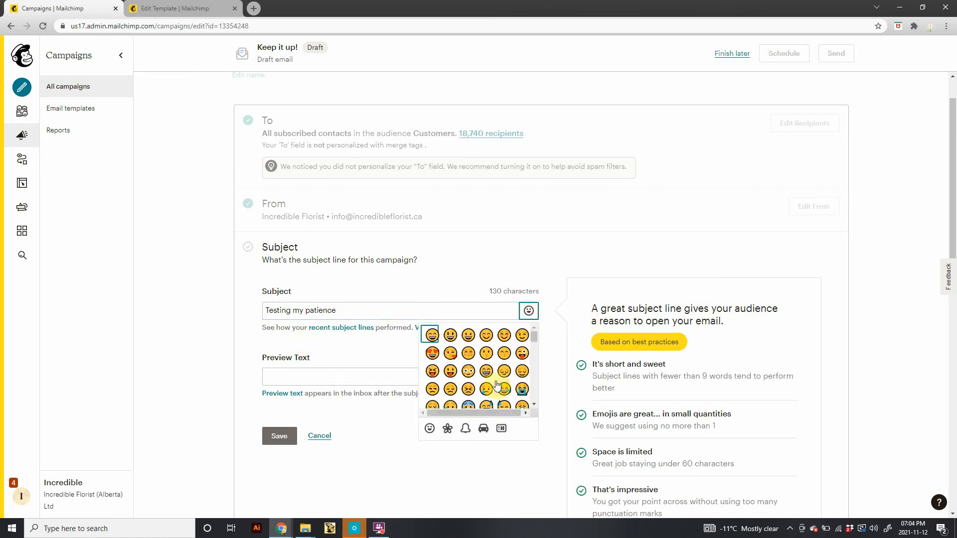
{"action": "scroll", "coordinate": [449, 398], "scroll_direction": "down", "scroll_amount": 2}
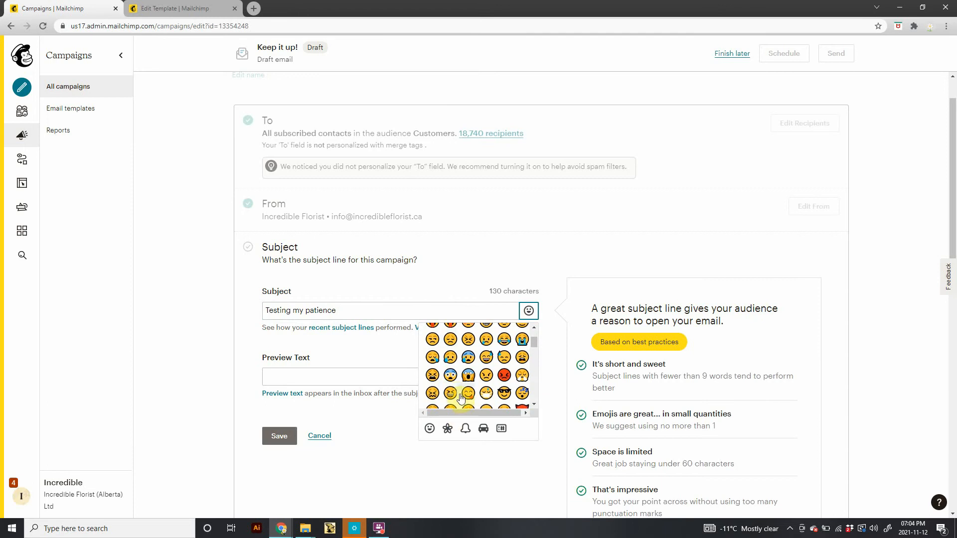
{"action": "left_click", "coordinate": [468, 393]}
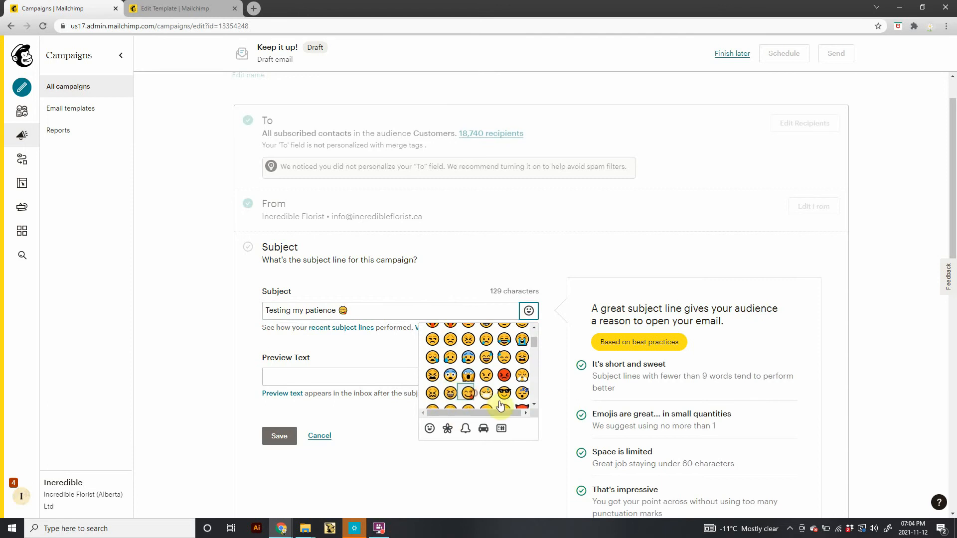
{"action": "left_click", "coordinate": [448, 428]}
{"action": "scroll", "coordinate": [470, 368], "scroll_direction": "down", "scroll_amount": 6}
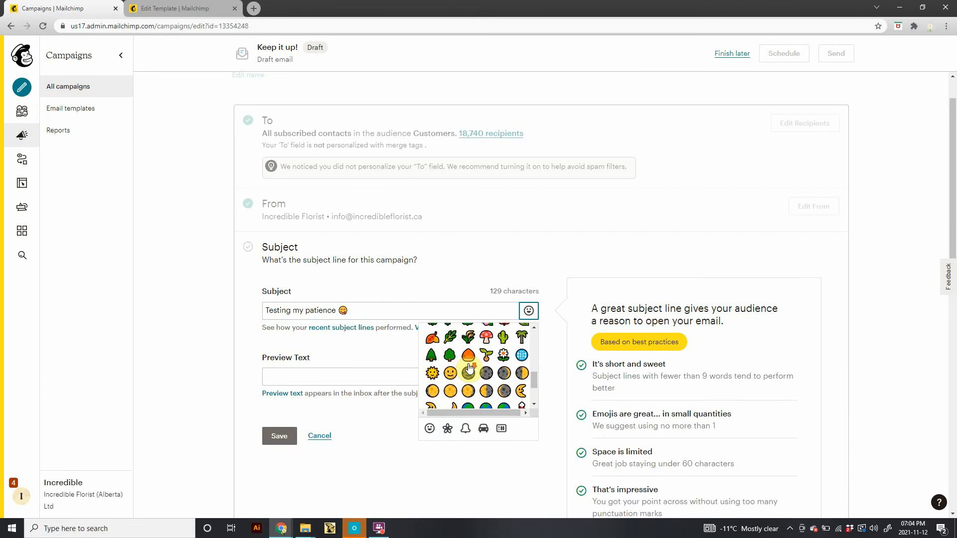
{"action": "left_click", "coordinate": [466, 428]}
{"action": "scroll", "coordinate": [689, 428], "scroll_direction": "down", "scroll_amount": 1}
{"action": "scroll", "coordinate": [673, 427], "scroll_direction": "down", "scroll_amount": 2}
{"action": "scroll", "coordinate": [656, 425], "scroll_direction": "up", "scroll_amount": 1}
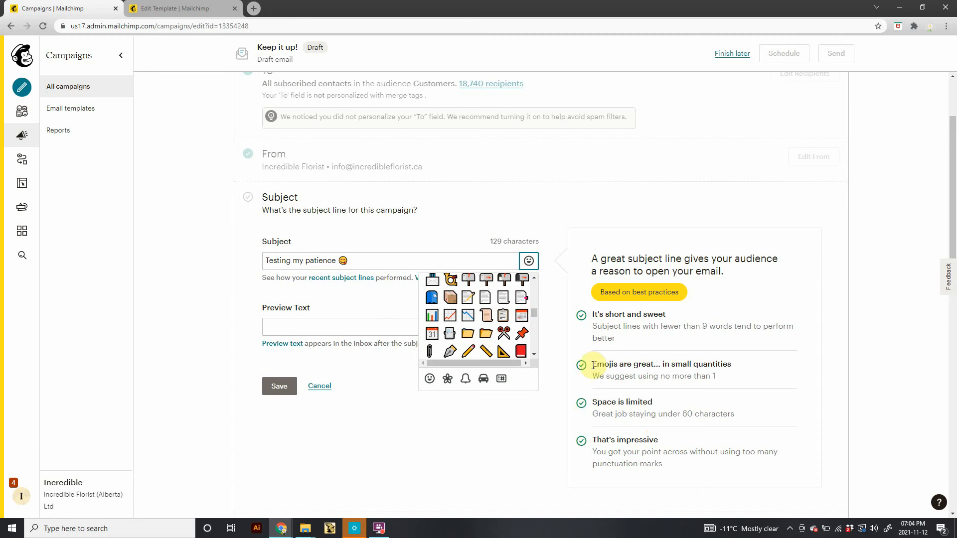
Enter the preview text Let's see how long I last! and save the subject.
{"action": "left_click", "coordinate": [398, 330]}
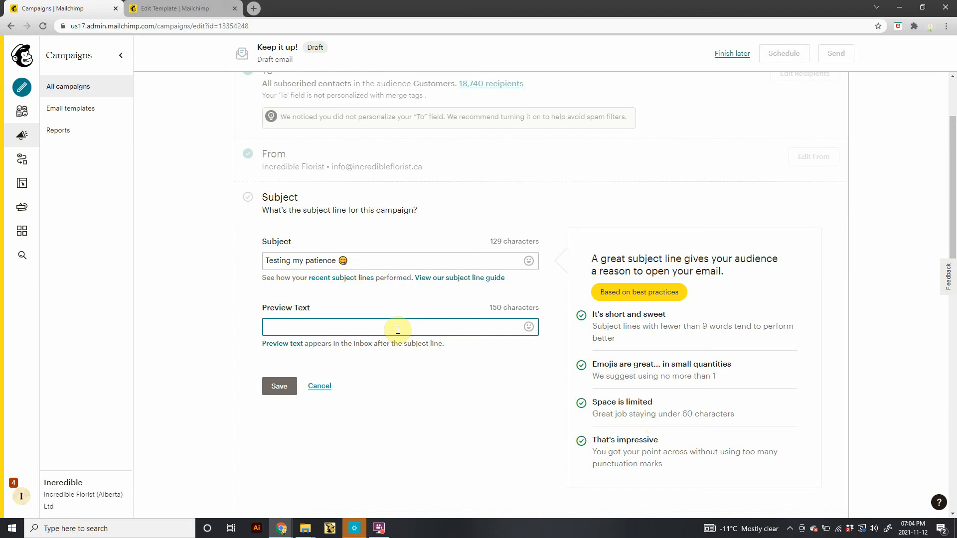
{"action": "left_click_drag", "start_coordinate": [363, 260], "coordinate": [248, 258]}
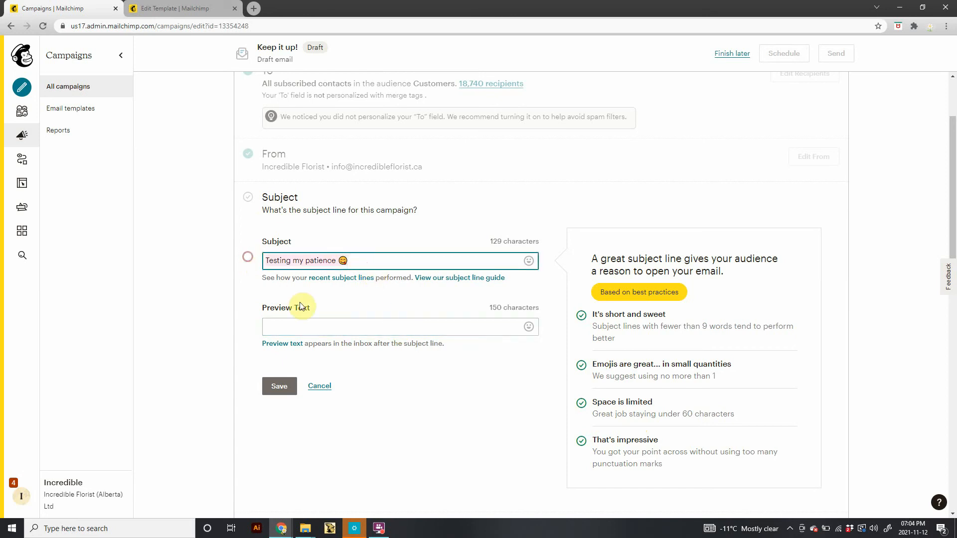
{"action": "left_click", "coordinate": [301, 324]}
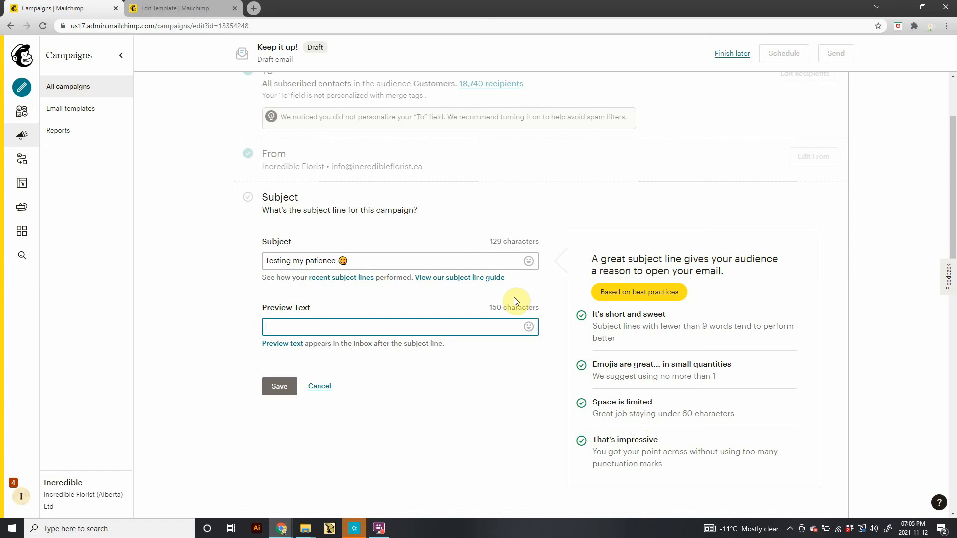
{"action": "left_click_drag", "start_coordinate": [364, 261], "coordinate": [251, 260]}
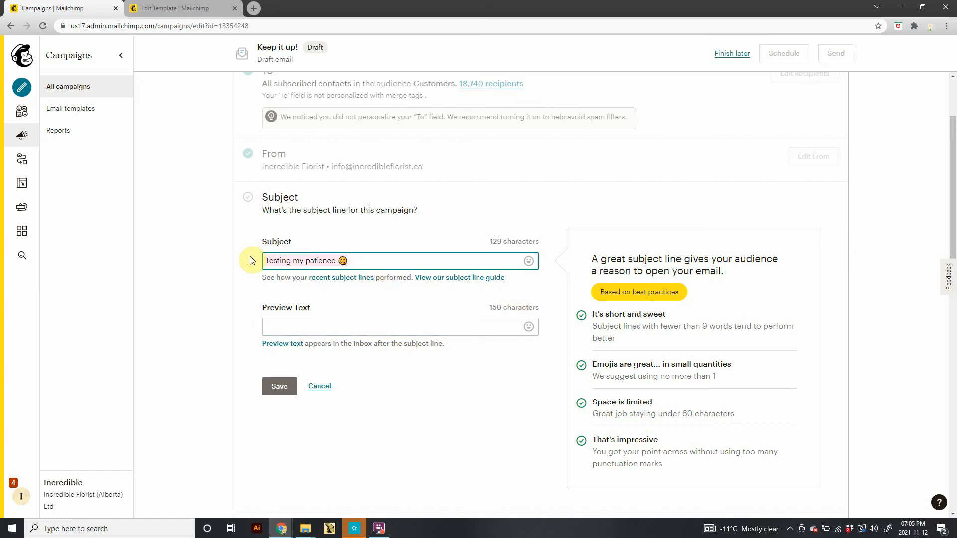
{"action": "left_click", "coordinate": [315, 321]}
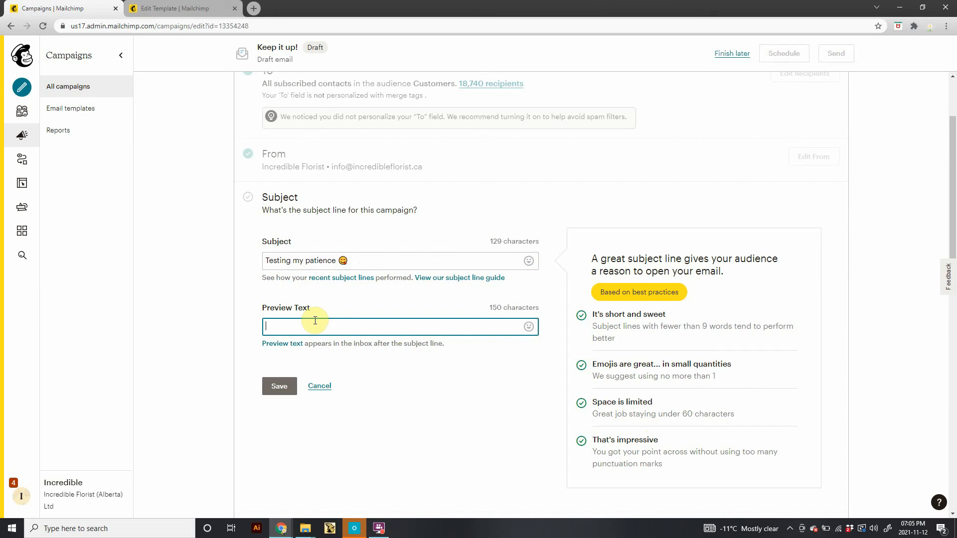
{"action": "type", "text": "Let's see how long I last!"}
{"action": "left_click", "coordinate": [279, 387]}
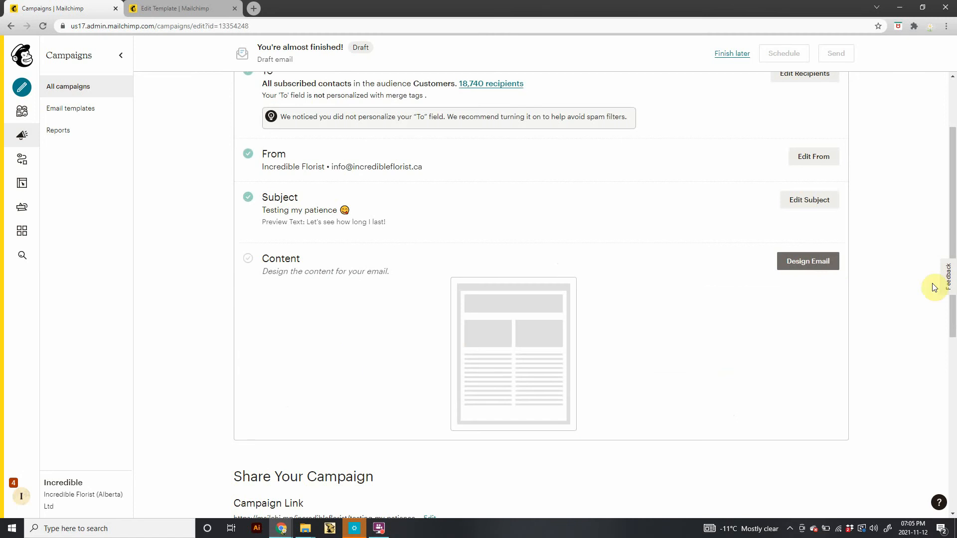
Start designing the email, browse the layouts and themes, and choose the Floating Skulls theme.
{"action": "left_click", "coordinate": [802, 268]}
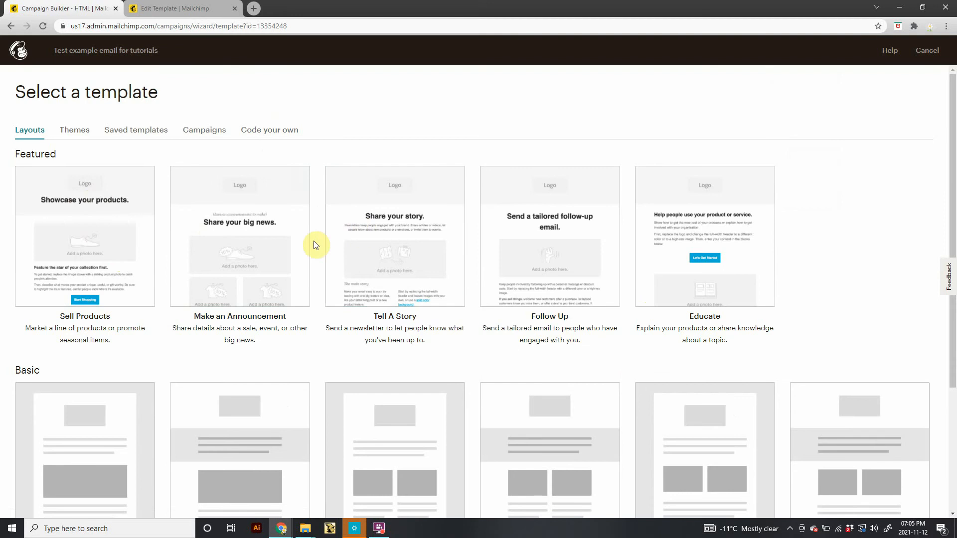
{"action": "scroll", "coordinate": [314, 241], "scroll_direction": "down", "scroll_amount": 3}
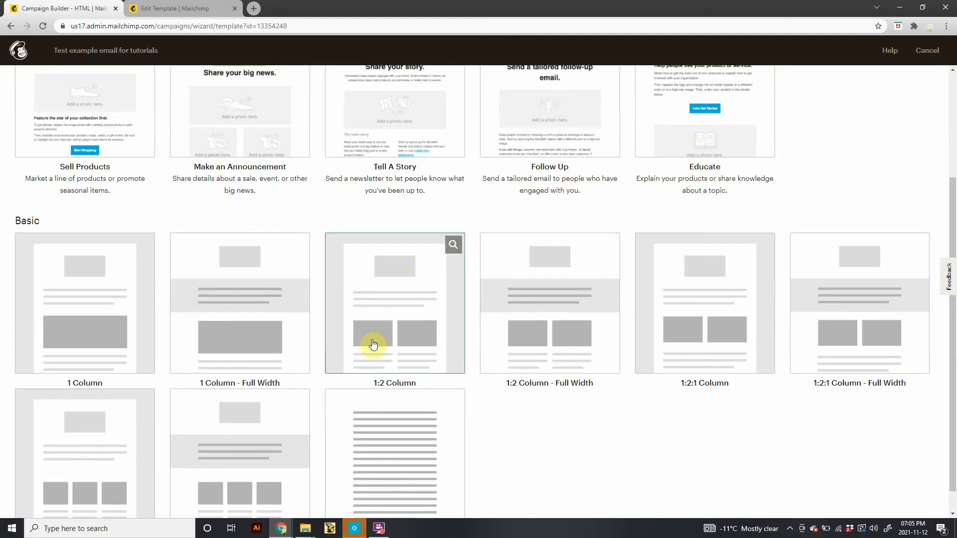
{"action": "scroll", "coordinate": [374, 343], "scroll_direction": "down", "scroll_amount": 1}
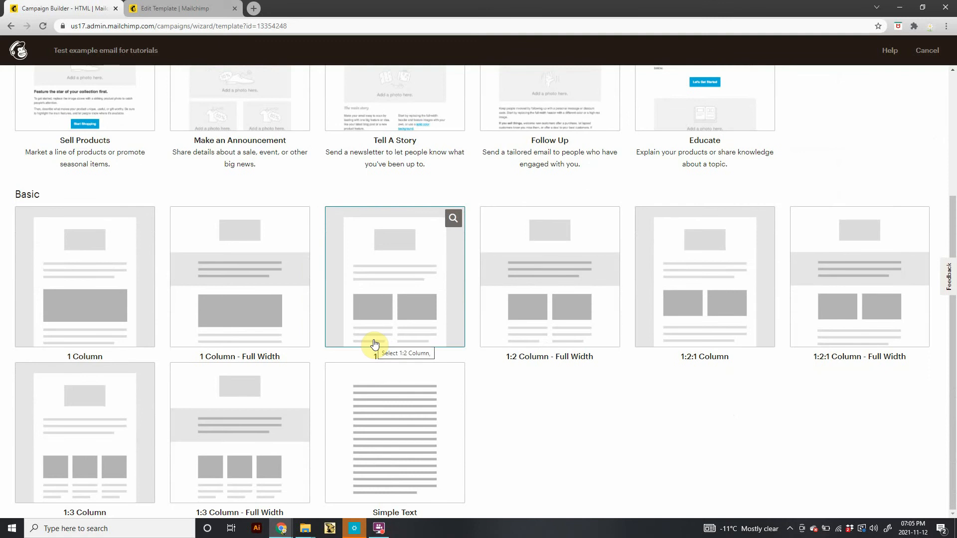
{"action": "scroll", "coordinate": [375, 344], "scroll_direction": "up", "scroll_amount": 3}
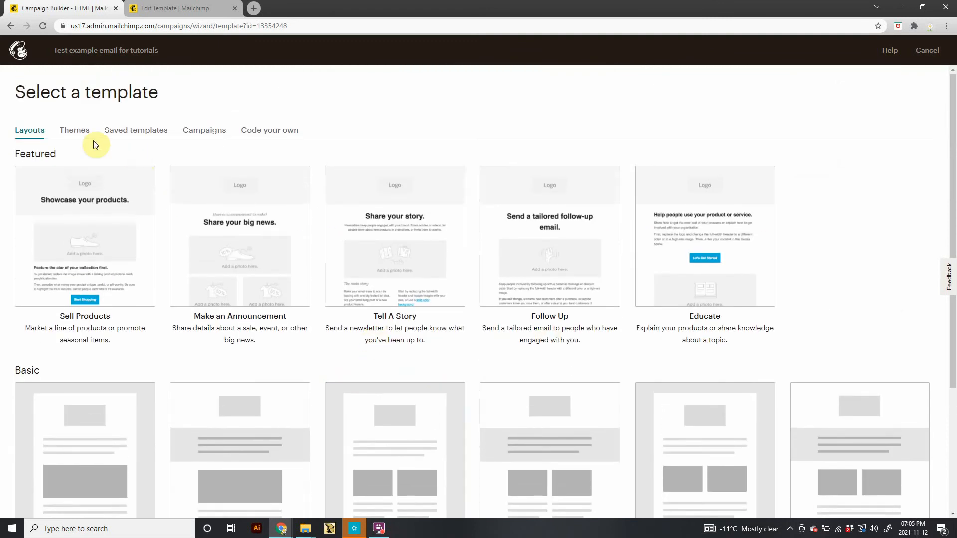
{"action": "left_click", "coordinate": [75, 130]}
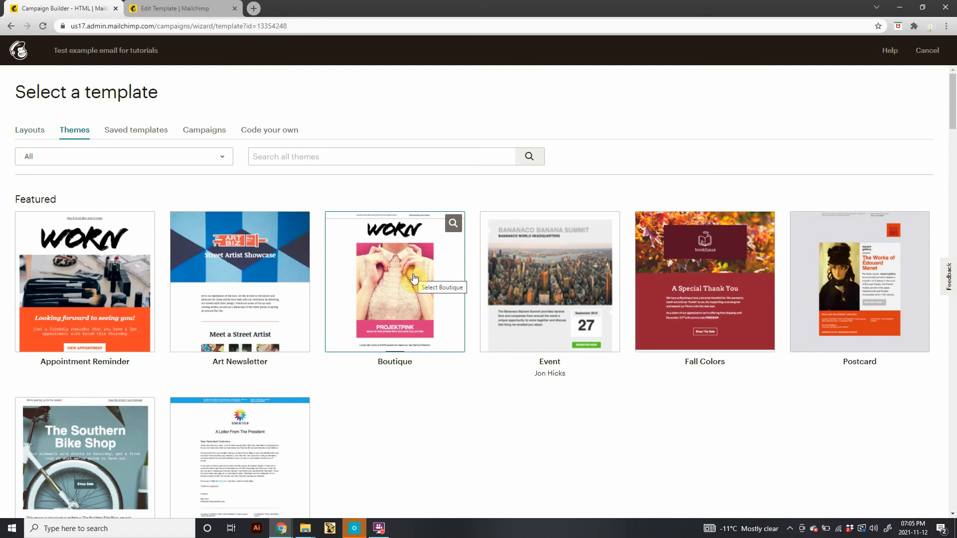
{"action": "scroll", "coordinate": [414, 278], "scroll_direction": "down", "scroll_amount": 5}
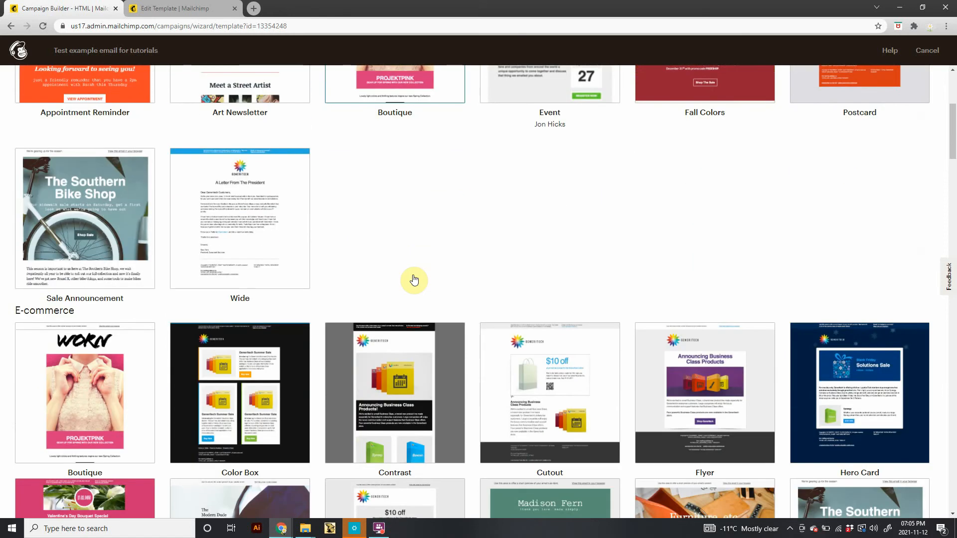
{"action": "scroll", "coordinate": [414, 278], "scroll_direction": "down", "scroll_amount": 6}
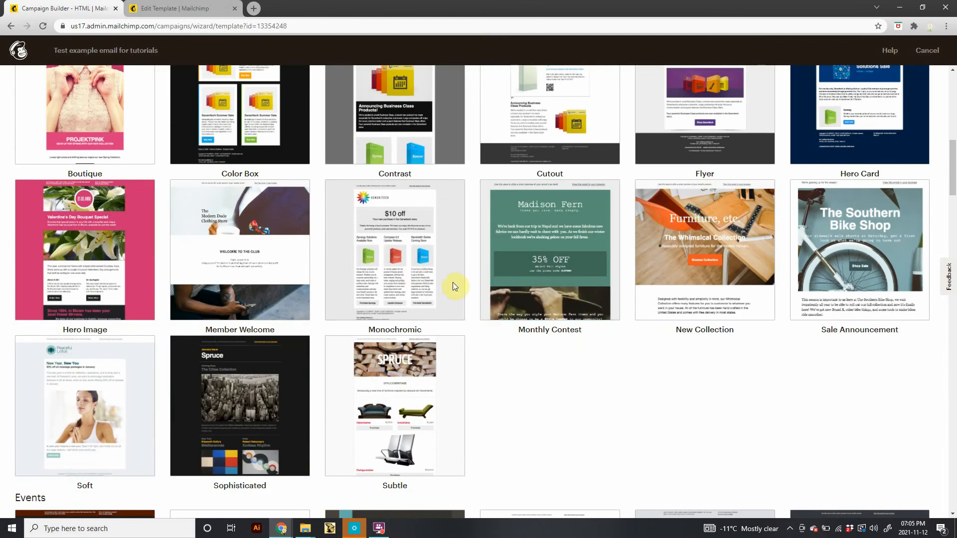
{"action": "scroll", "coordinate": [452, 285], "scroll_direction": "down", "scroll_amount": 5}
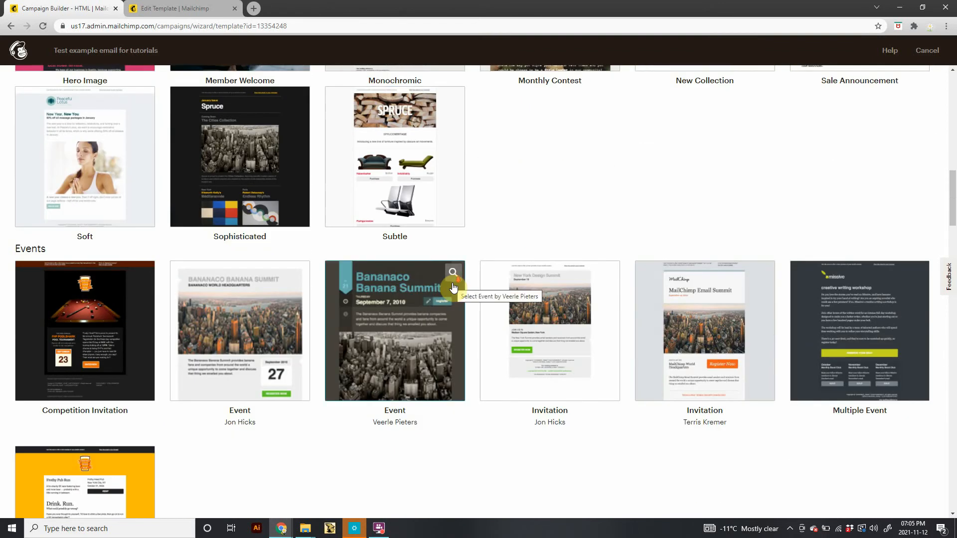
{"action": "scroll", "coordinate": [452, 287], "scroll_direction": "down", "scroll_amount": 8}
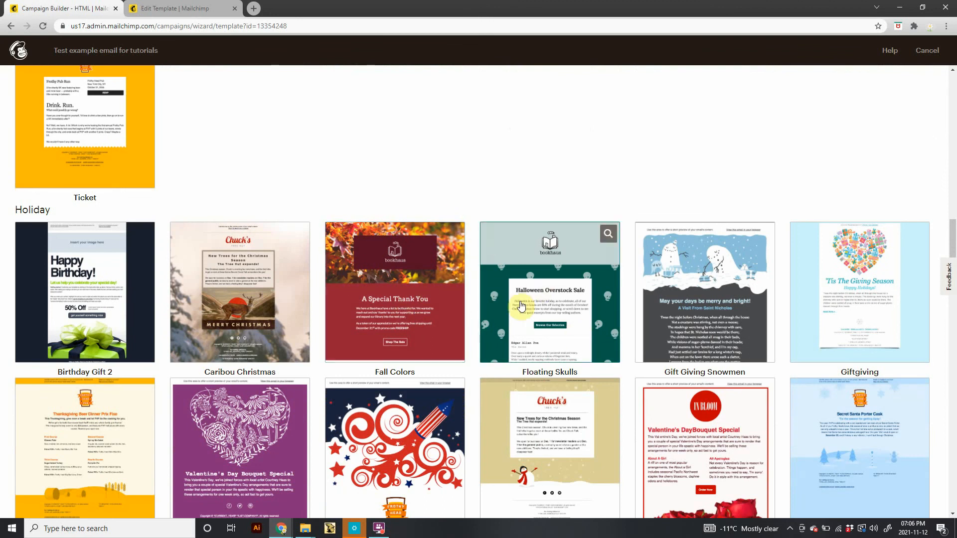
{"action": "scroll", "coordinate": [504, 307], "scroll_direction": "down", "scroll_amount": 6}
{"action": "scroll", "coordinate": [504, 310], "scroll_direction": "down", "scroll_amount": 5}
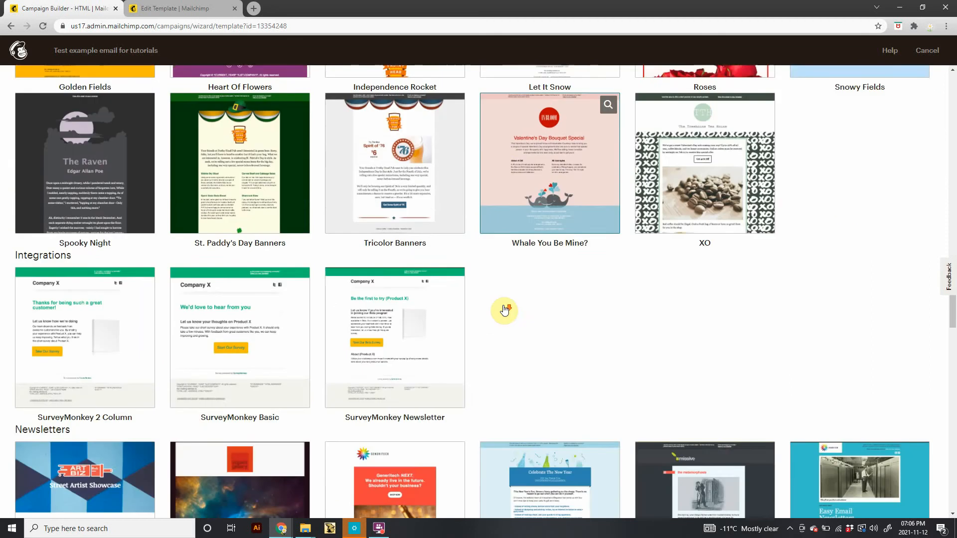
{"action": "scroll", "coordinate": [505, 309], "scroll_direction": "up", "scroll_amount": 10}
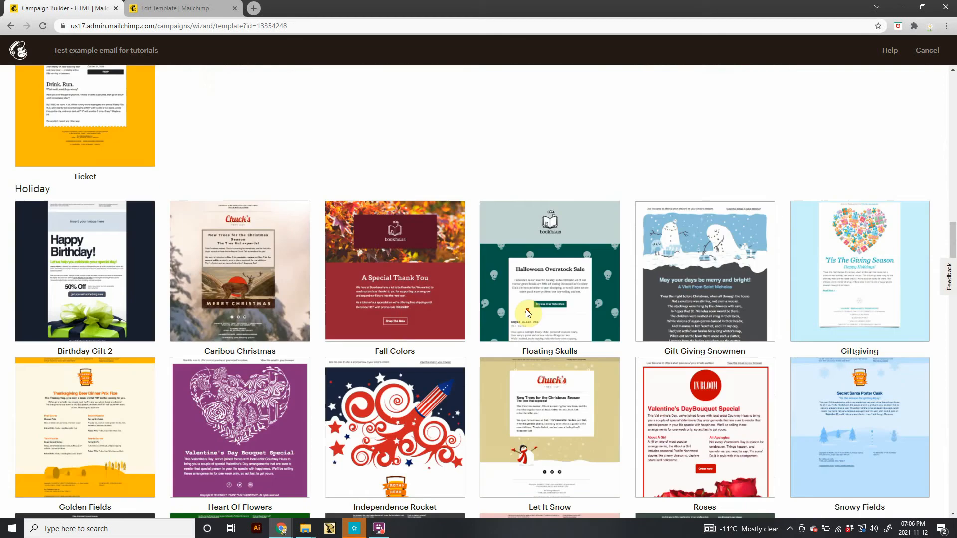
{"action": "scroll", "coordinate": [525, 309], "scroll_direction": "down", "scroll_amount": 1}
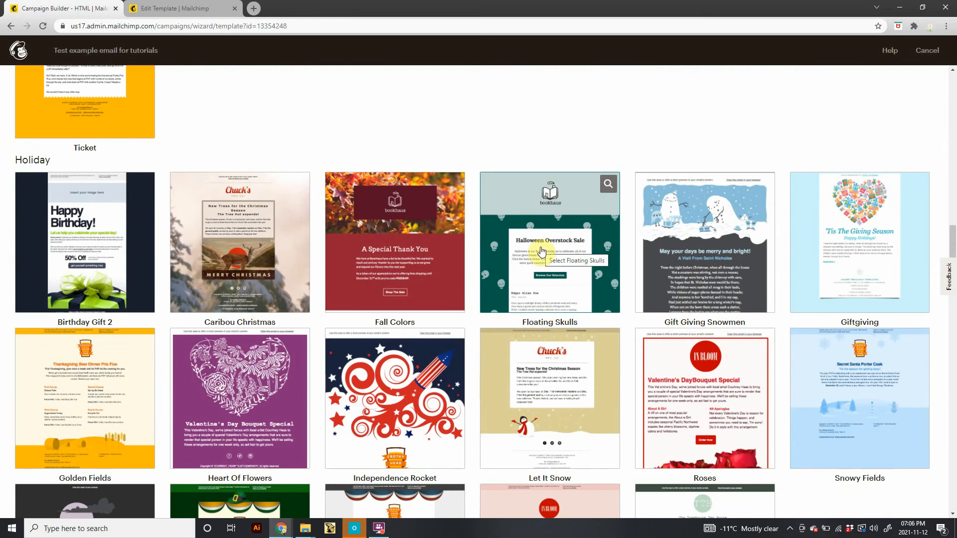
{"action": "left_click", "coordinate": [590, 244]}
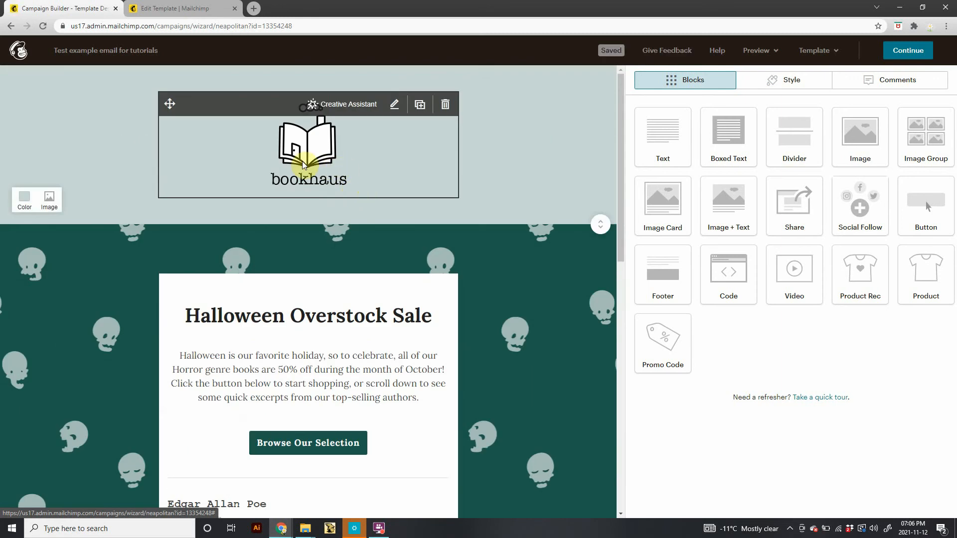
Return to the template gallery and browse the layouts and themes again.
{"action": "left_click", "coordinate": [9, 27]}
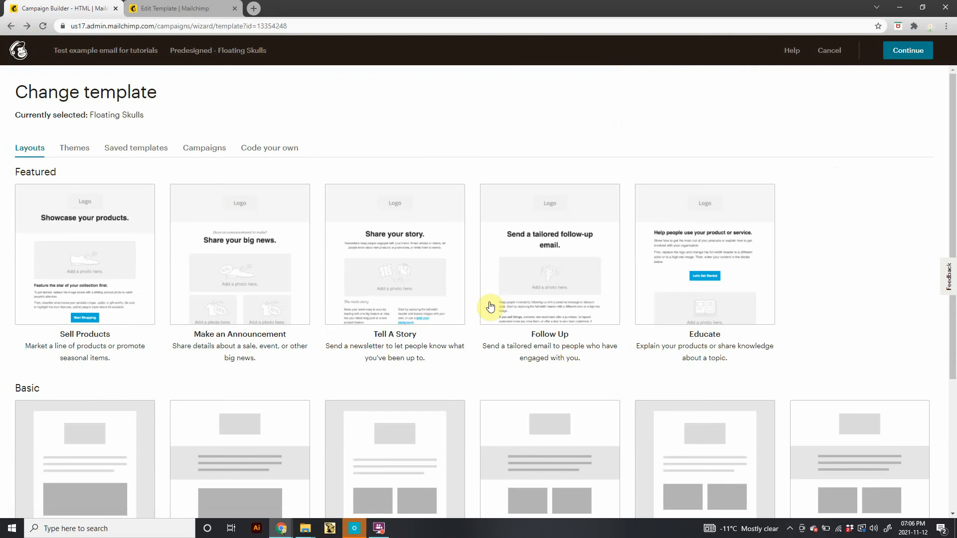
{"action": "left_click", "coordinate": [77, 147]}
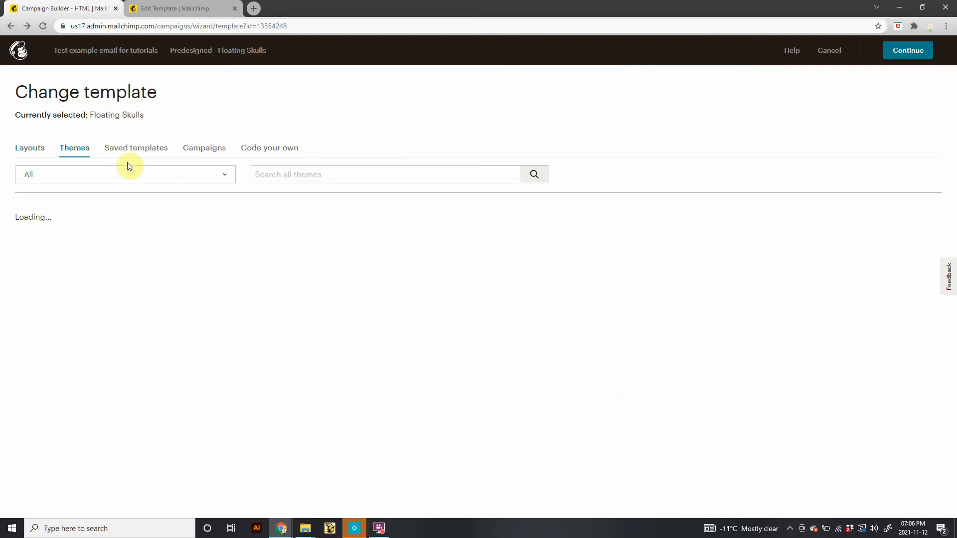
{"action": "left_click", "coordinate": [33, 147]}
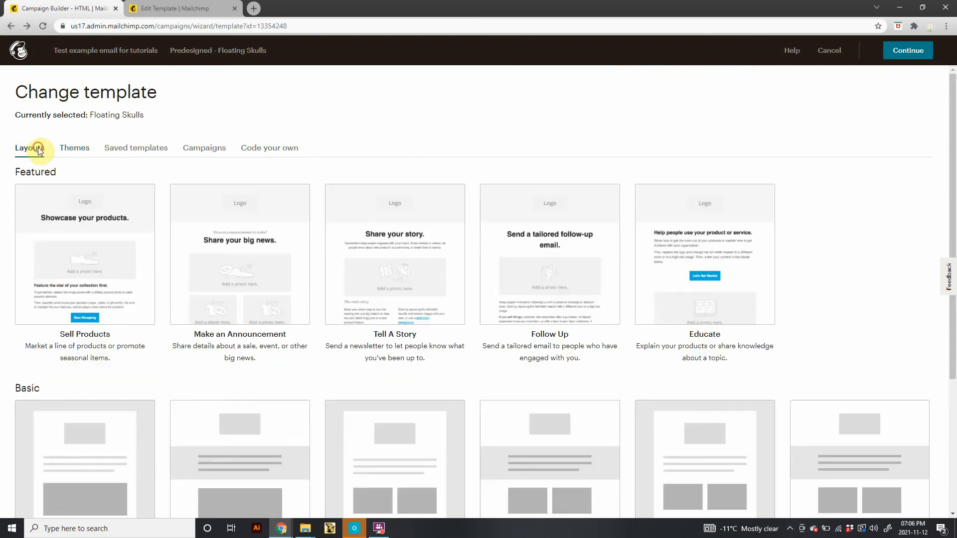
{"action": "left_click", "coordinate": [76, 153]}
{"action": "scroll", "coordinate": [552, 346], "scroll_direction": "down", "scroll_amount": 10}
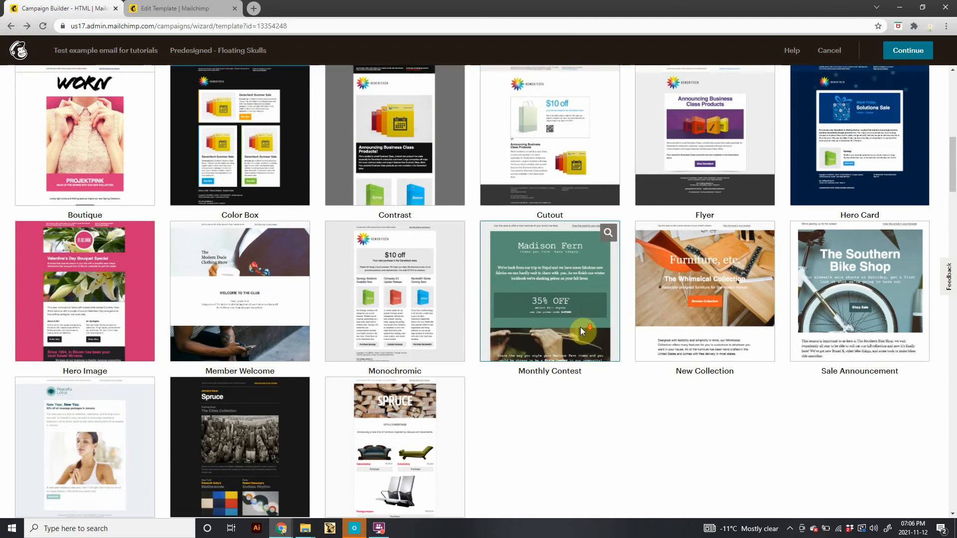
{"action": "scroll", "coordinate": [579, 326], "scroll_direction": "down", "scroll_amount": 14}
{"action": "left_click", "coordinate": [553, 347]}
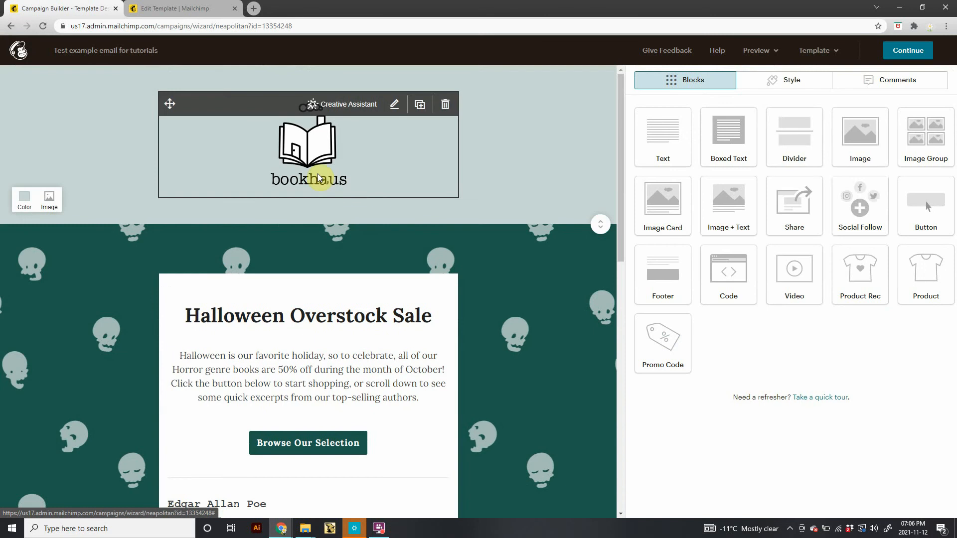
Replace the header logo image with the red flower picture from the My Logo files.
{"action": "left_click", "coordinate": [319, 151]}
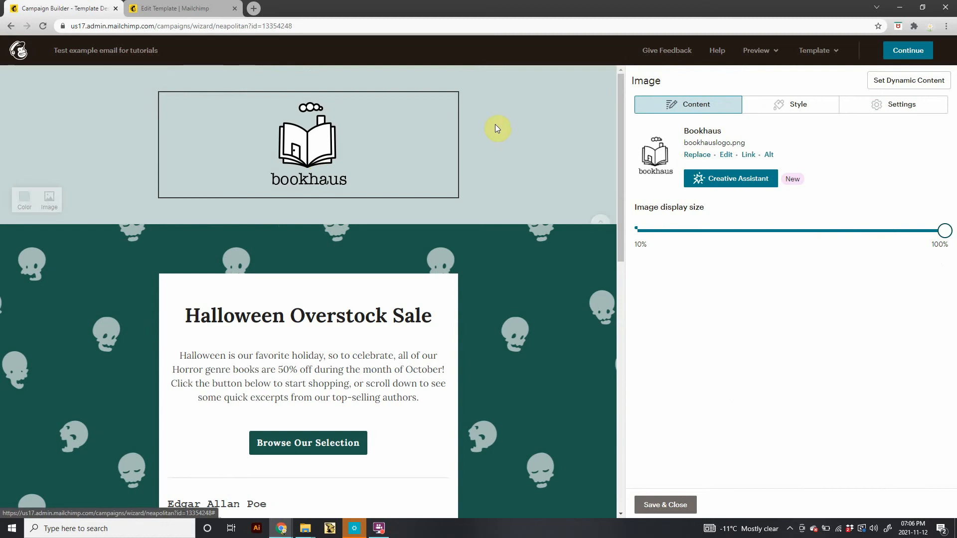
{"action": "mouse_move", "coordinate": [290, 106]}
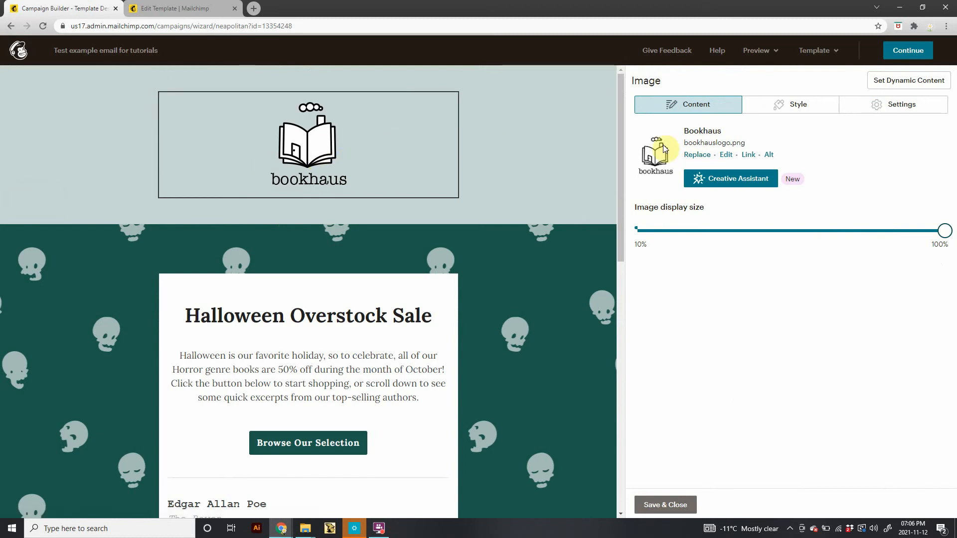
{"action": "left_click", "coordinate": [697, 155]}
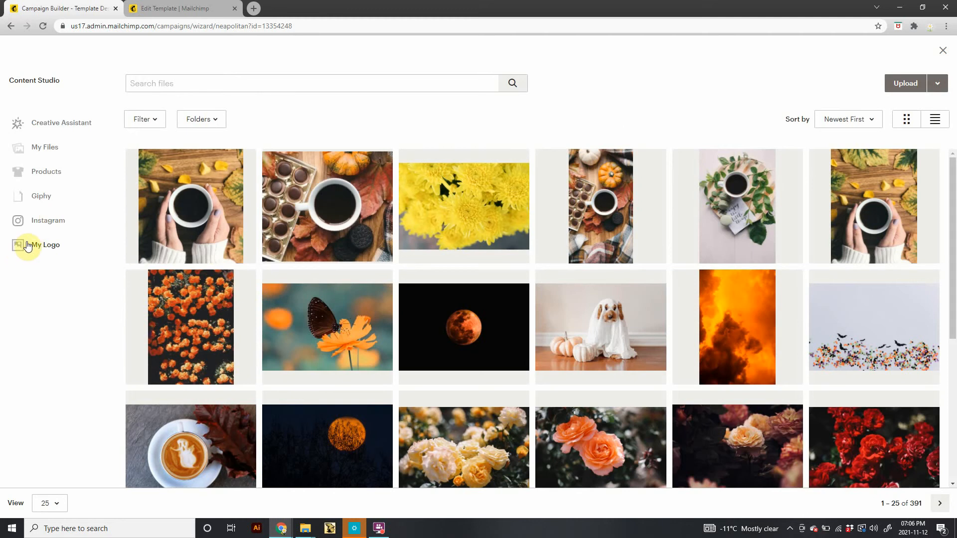
{"action": "left_click", "coordinate": [27, 244]}
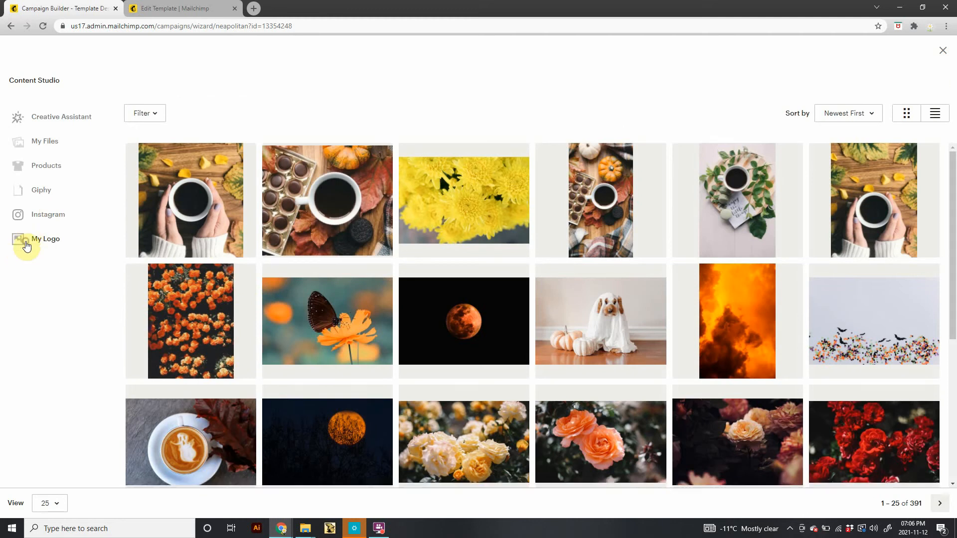
{"action": "left_click", "coordinate": [189, 204]}
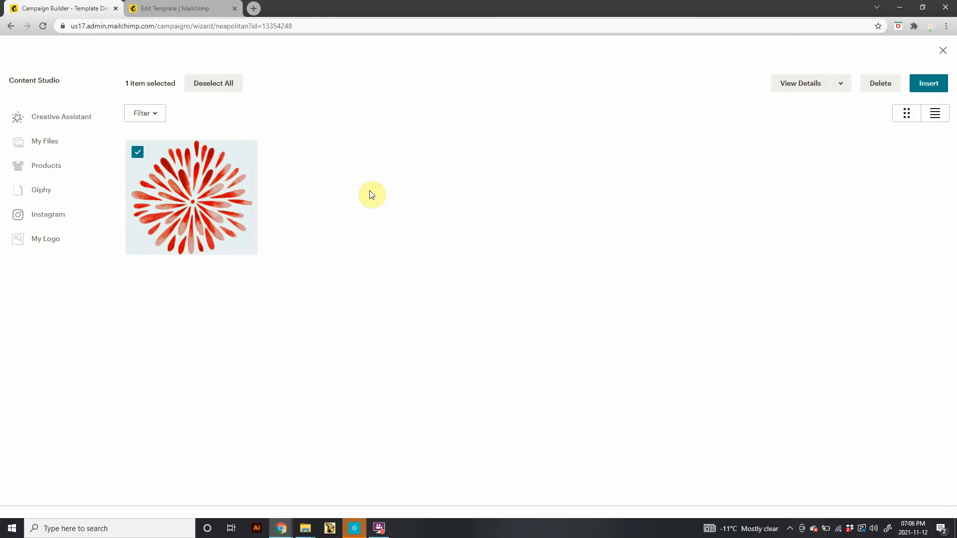
{"action": "left_click", "coordinate": [922, 85]}
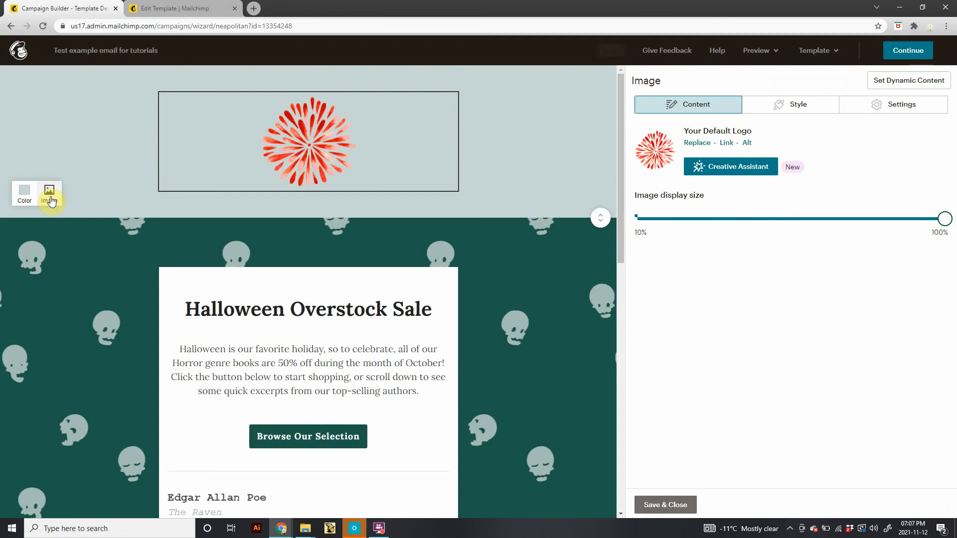
Rewrite the main heading as Enjoy the Merry Season With Lots of Fresh Flowers.
{"action": "scroll", "coordinate": [149, 217], "scroll_direction": "down", "scroll_amount": 3}
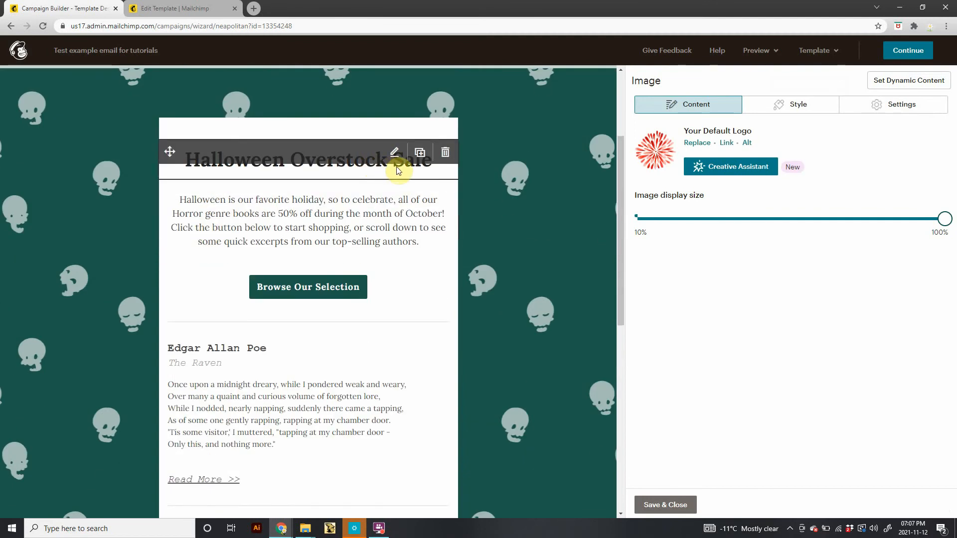
{"action": "scroll", "coordinate": [312, 264], "scroll_direction": "down", "scroll_amount": 9}
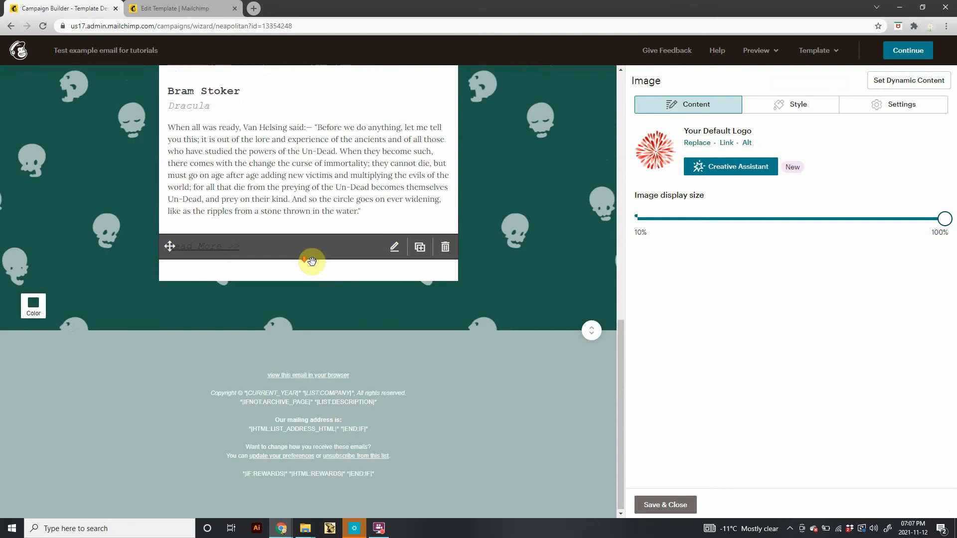
{"action": "scroll", "coordinate": [311, 299], "scroll_direction": "up", "scroll_amount": 5}
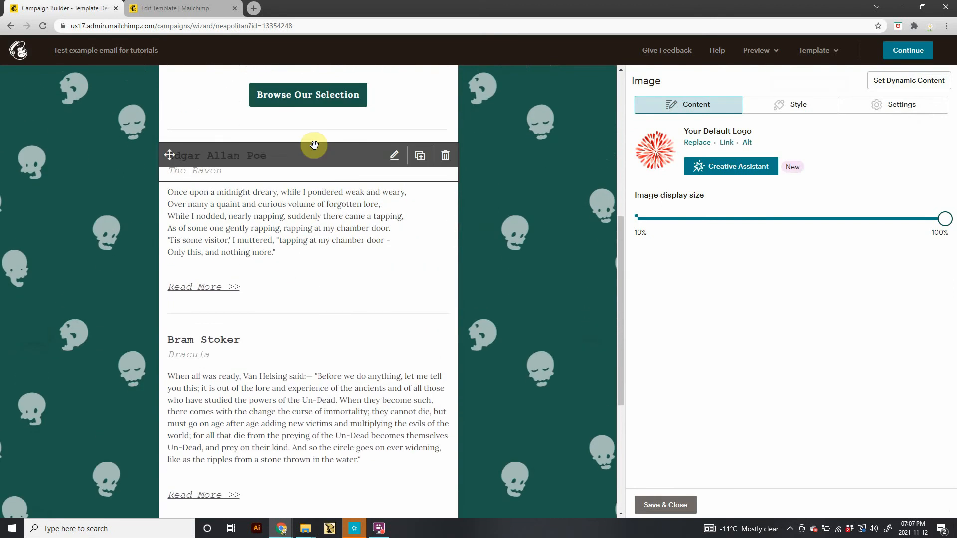
{"action": "scroll", "coordinate": [309, 250], "scroll_direction": "up", "scroll_amount": 5}
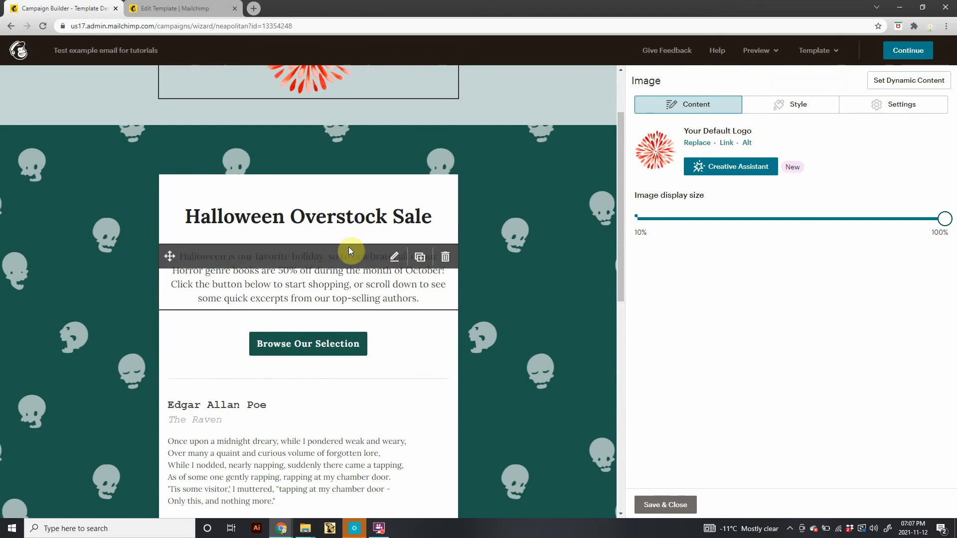
{"action": "left_click", "coordinate": [275, 288]}
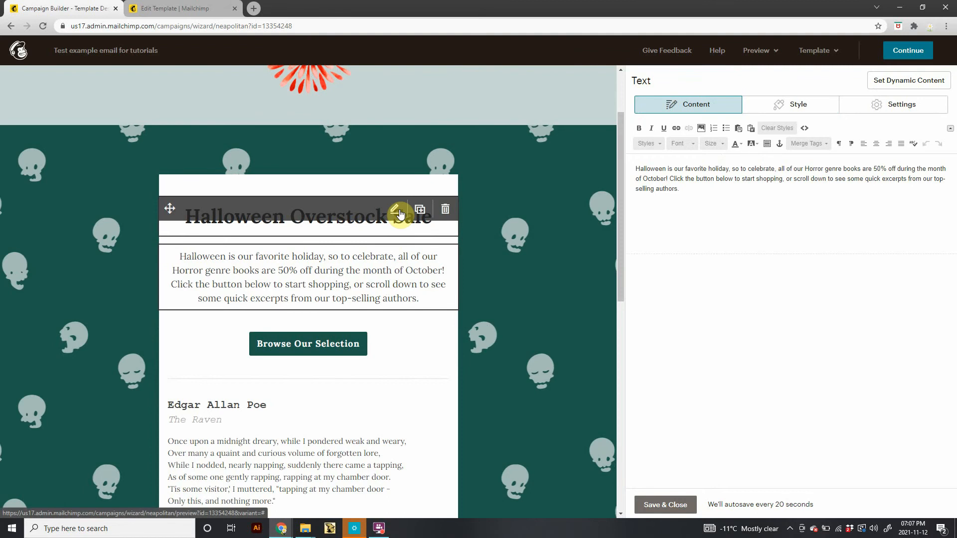
{"action": "left_click", "coordinate": [395, 211]}
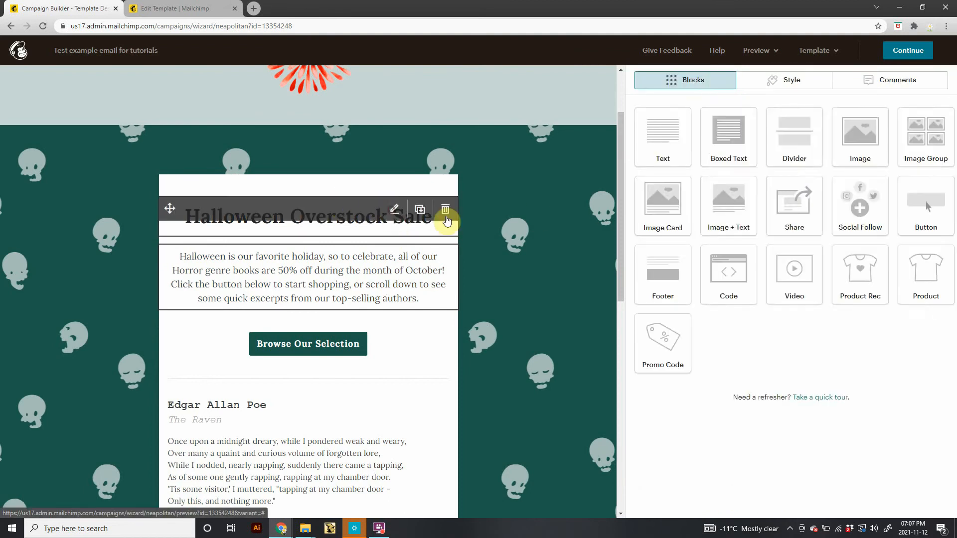
{"action": "left_click_drag", "start_coordinate": [814, 183], "coordinate": [523, 192]}
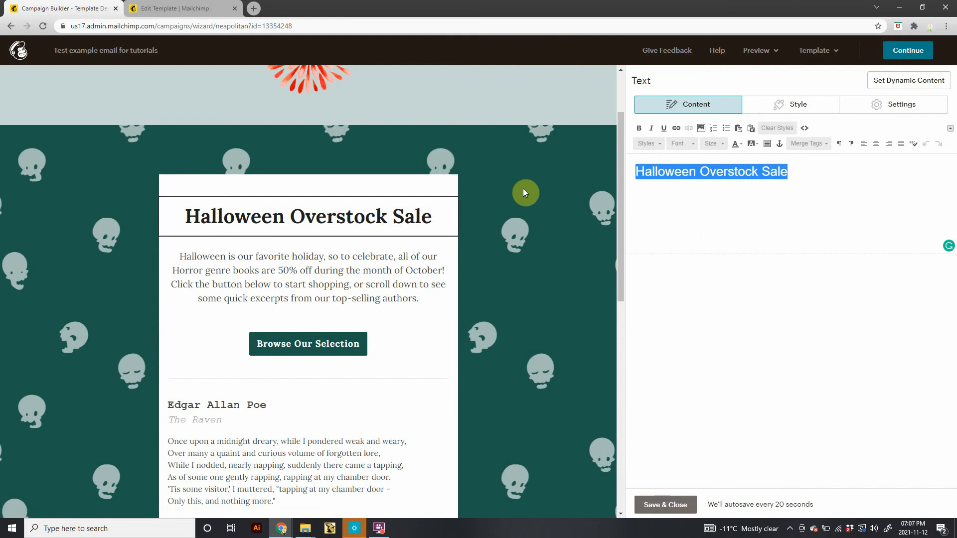
{"action": "type", "text": "Enjoy the "}
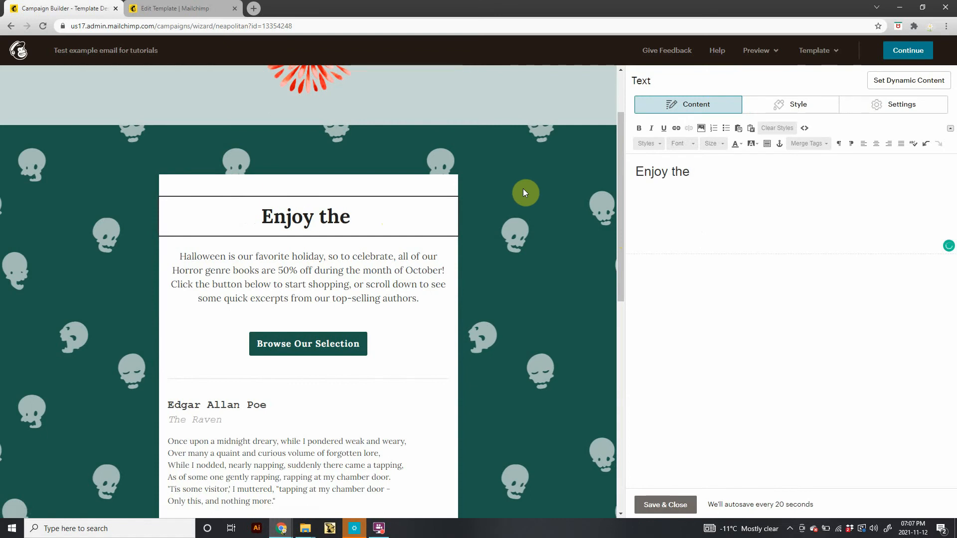
{"action": "type", "text": "merry "}
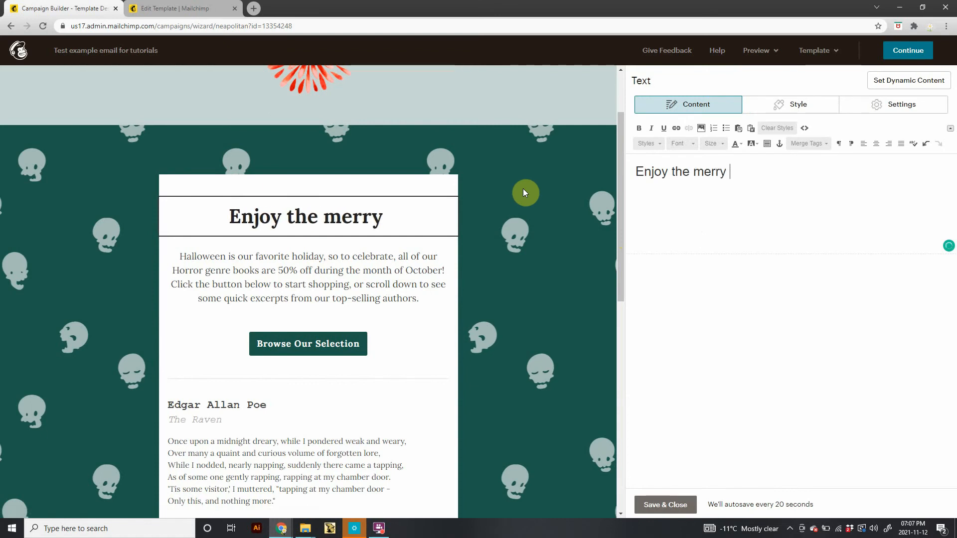
{"action": "type", "text": "season"}
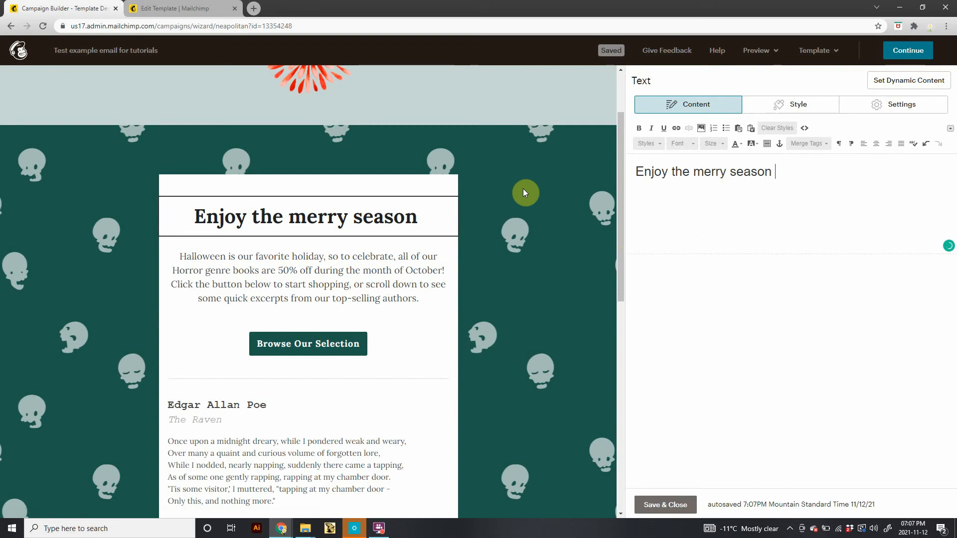
{"action": "key", "text": "BackSpace"}
{"action": "key", "text": "BackSpace"}
{"action": "key", "text": "BackSpace"}
{"action": "key", "text": "BackSpace"}
{"action": "key", "text": "BackSpace"}
{"action": "key", "text": "BackSpace"}
{"action": "key", "text": "BackSpace"}
{"action": "key", "text": "BackSpace"}
{"action": "key", "text": "BackSpace"}
{"action": "key", "text": "BackSpace"}
{"action": "key", "text": "BackSpace"}
{"action": "key", "text": "BackSpace"}
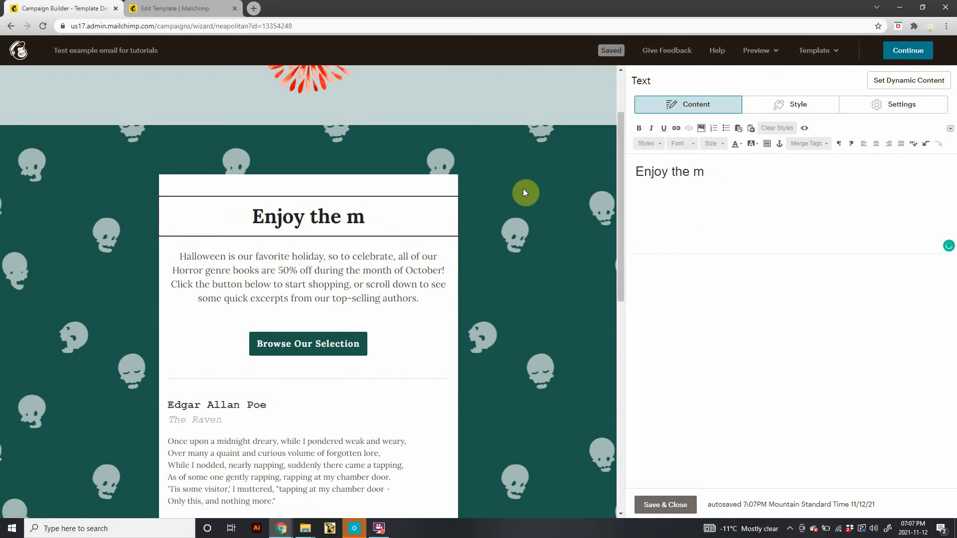
{"action": "type", "text": "Merry Se"}
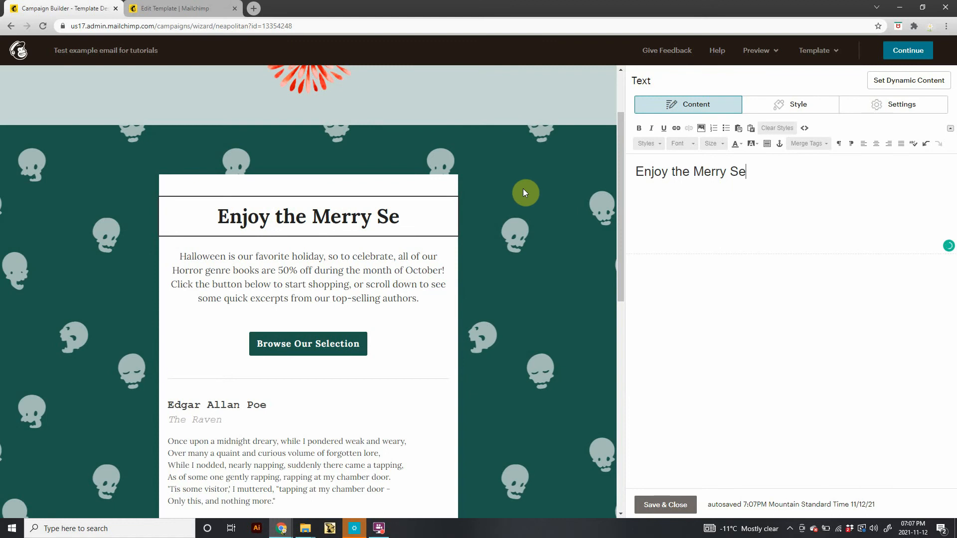
{"action": "type", "text": "aso"}
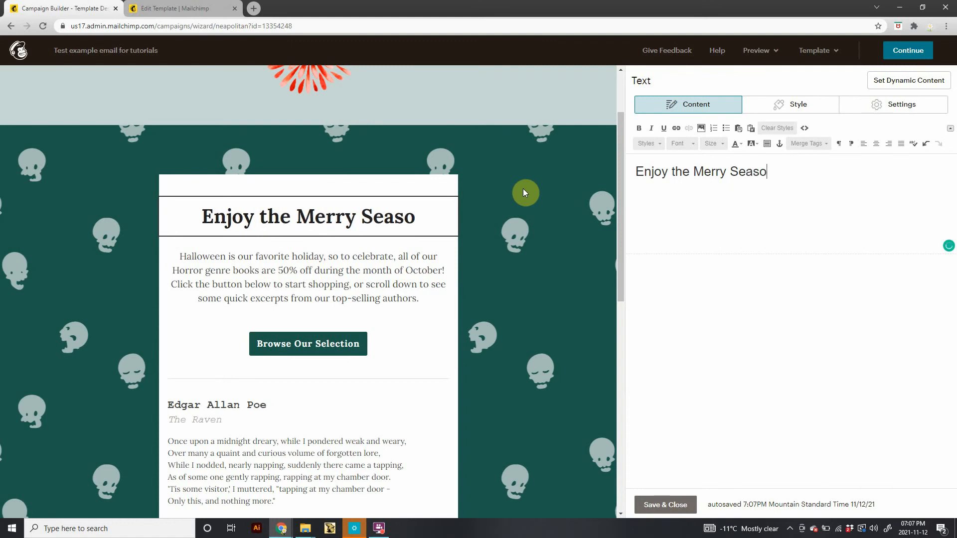
{"action": "type", "text": "n With "}
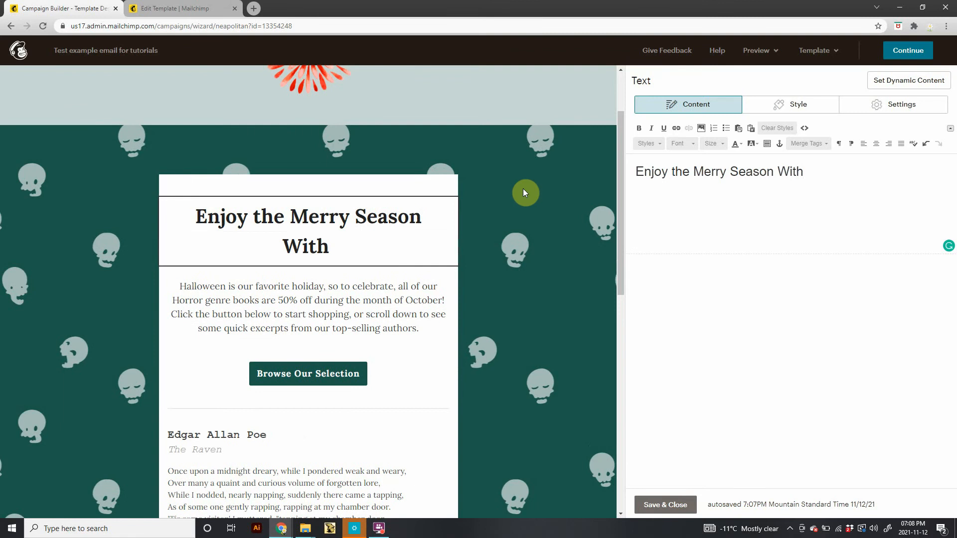
{"action": "type", "text": "Lots o"}
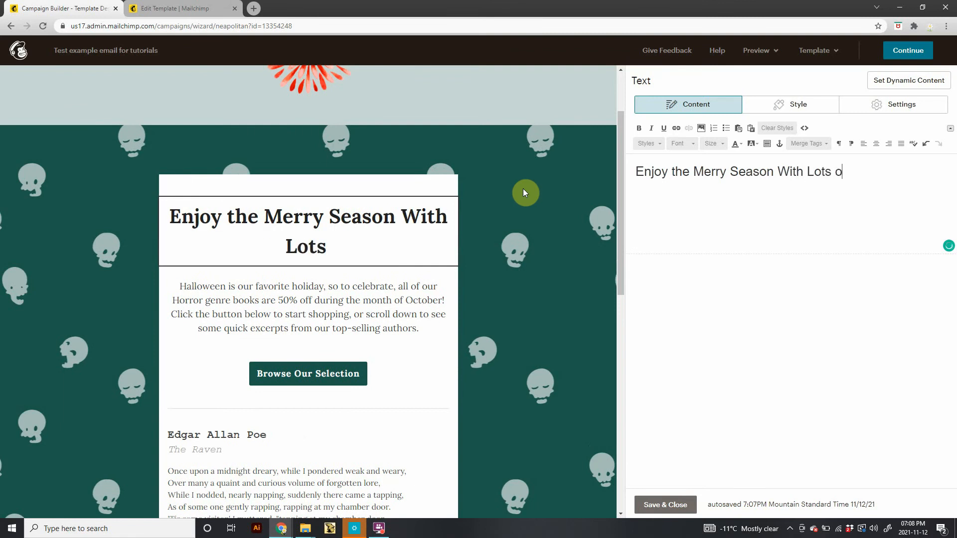
{"action": "type", "text": "f "}
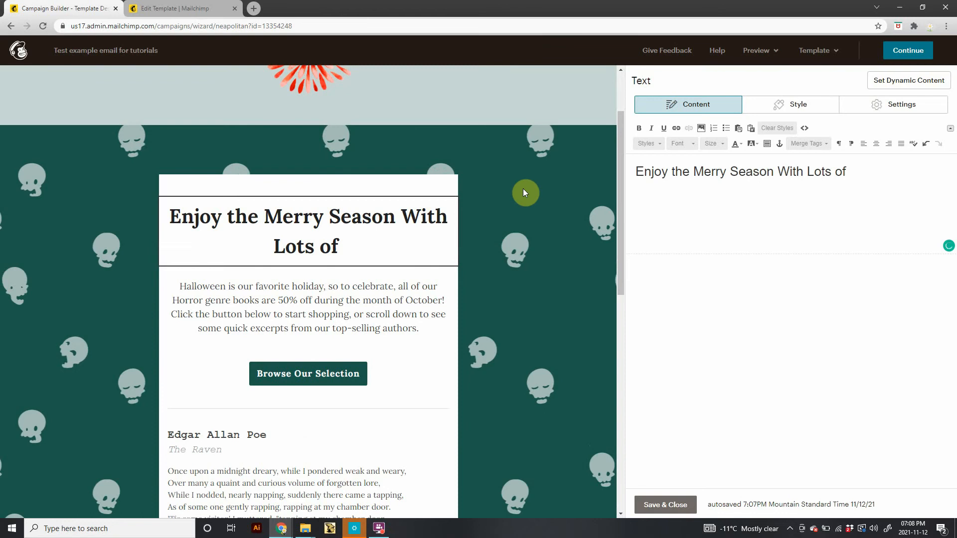
{"action": "type", "text": "Fre"}
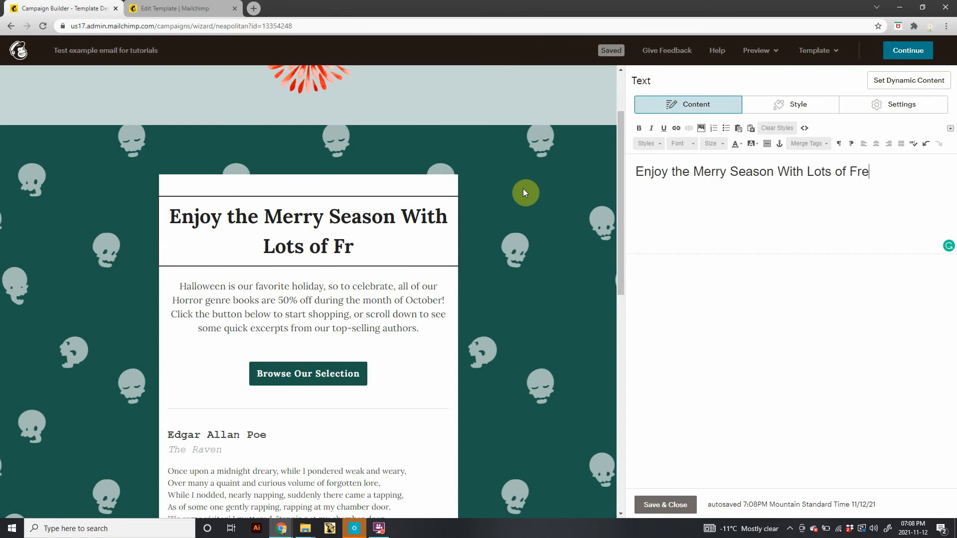
{"action": "type", "text": "sh Flowers"}
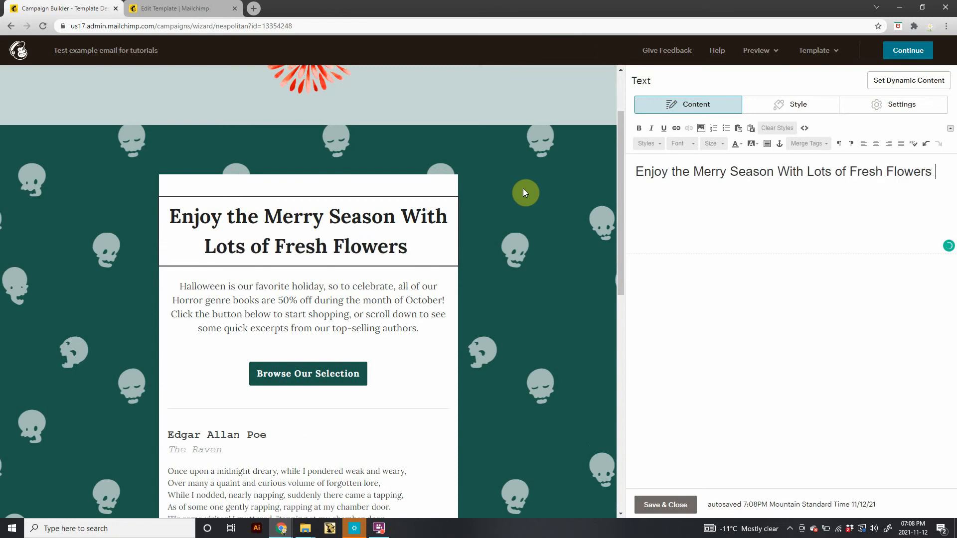
{"action": "key", "text": "BackSpace"}
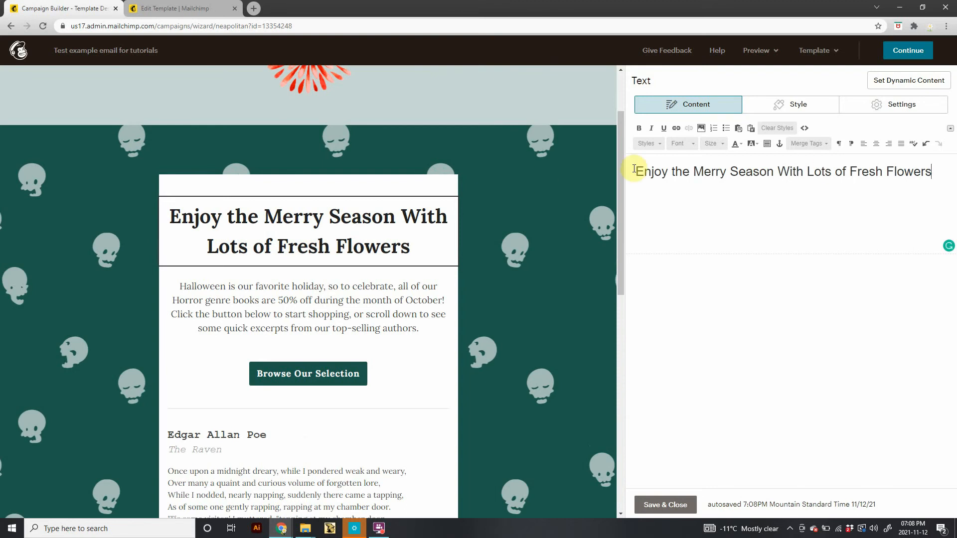
Apply the TOC heading 1 style to the whole heading text.
{"action": "mouse_move", "coordinate": [309, 289]}
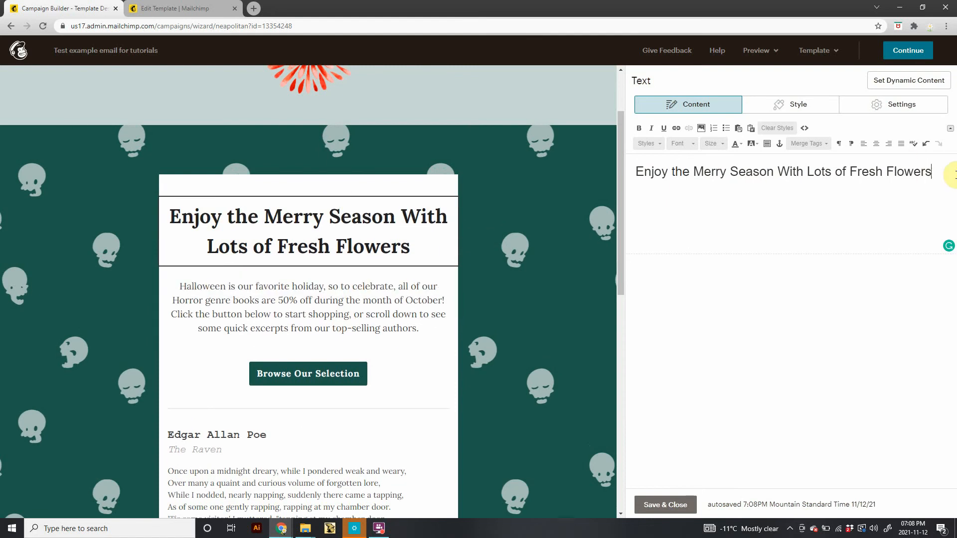
{"action": "left_click_drag", "start_coordinate": [939, 173], "coordinate": [618, 191]}
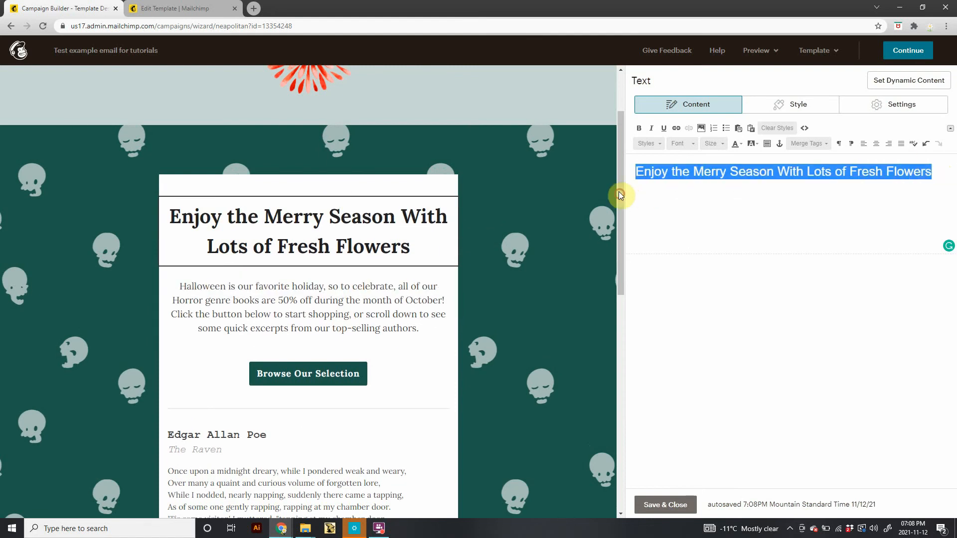
{"action": "mouse_move", "coordinate": [366, 317]}
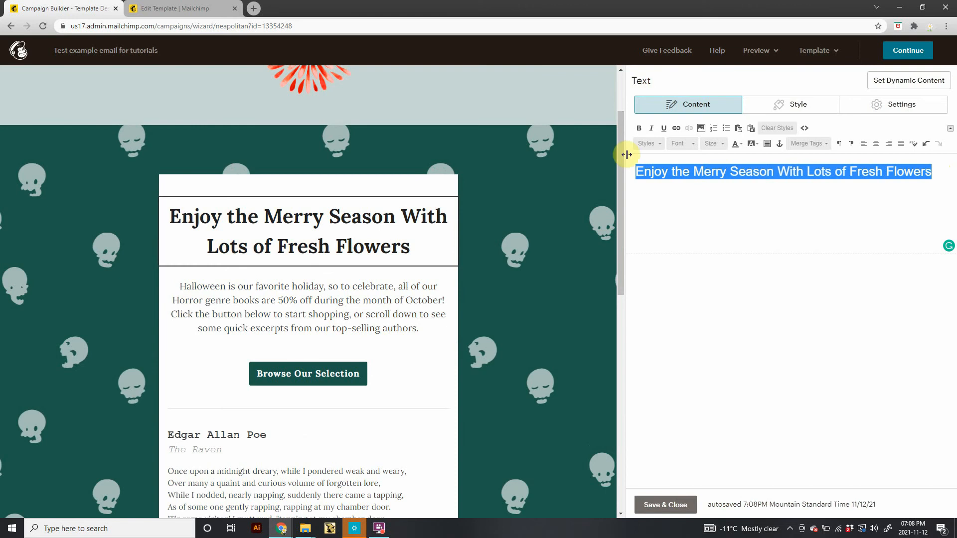
{"action": "left_click", "coordinate": [657, 144]}
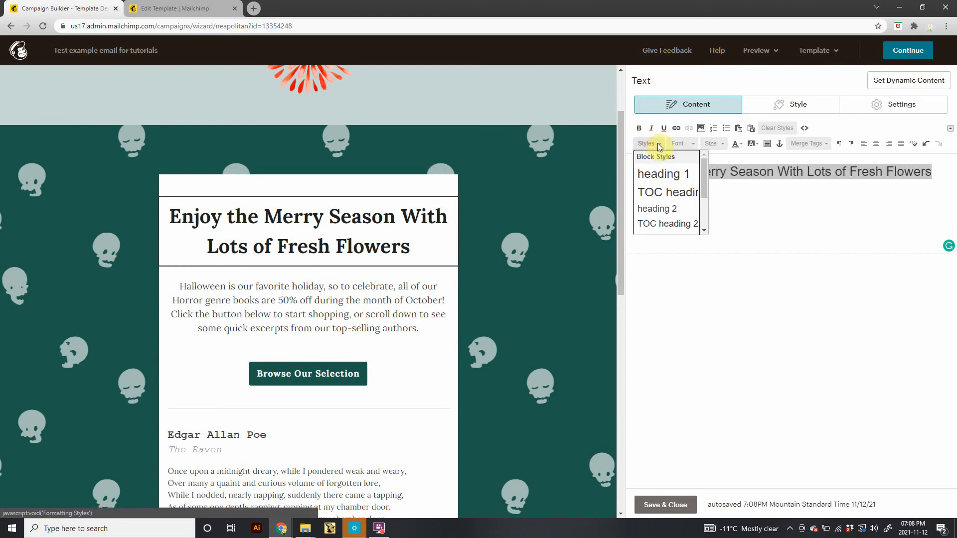
{"action": "scroll", "coordinate": [666, 193], "scroll_direction": "down", "scroll_amount": 2}
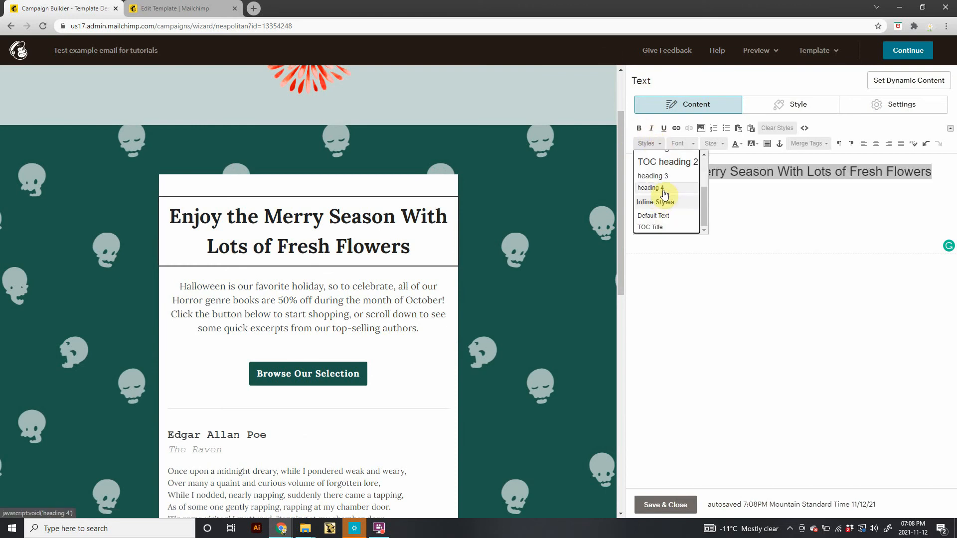
{"action": "scroll", "coordinate": [655, 180], "scroll_direction": "up", "scroll_amount": 1}
{"action": "left_click", "coordinate": [662, 198]}
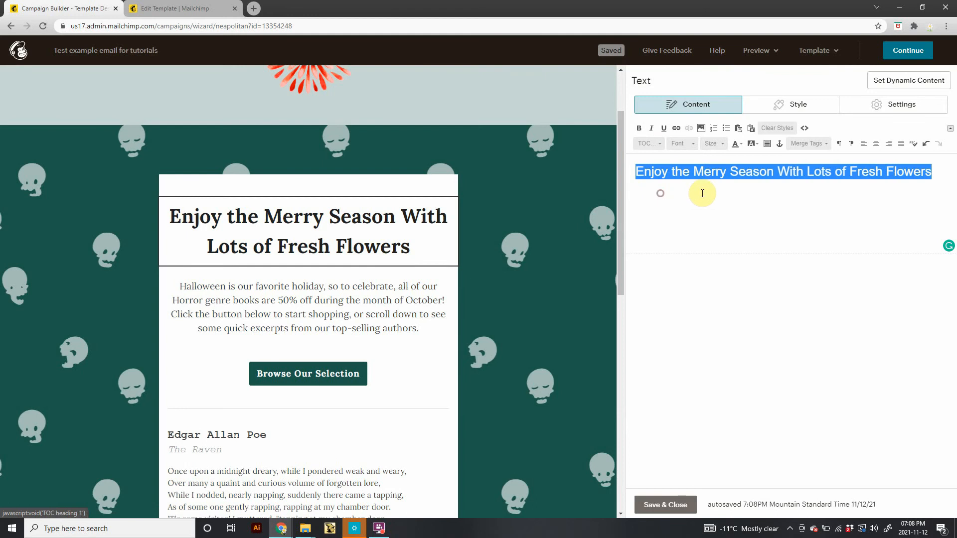
Set the main heading's font to Playfair Display and change its text colour to red with the custom colour picker.
{"action": "left_click", "coordinate": [686, 146]}
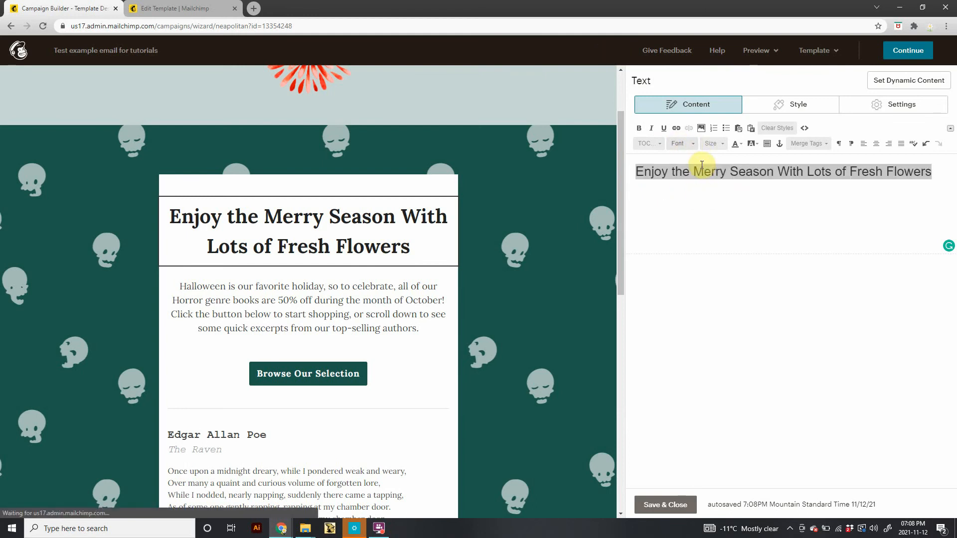
{"action": "scroll", "coordinate": [685, 217], "scroll_direction": "down", "scroll_amount": 4}
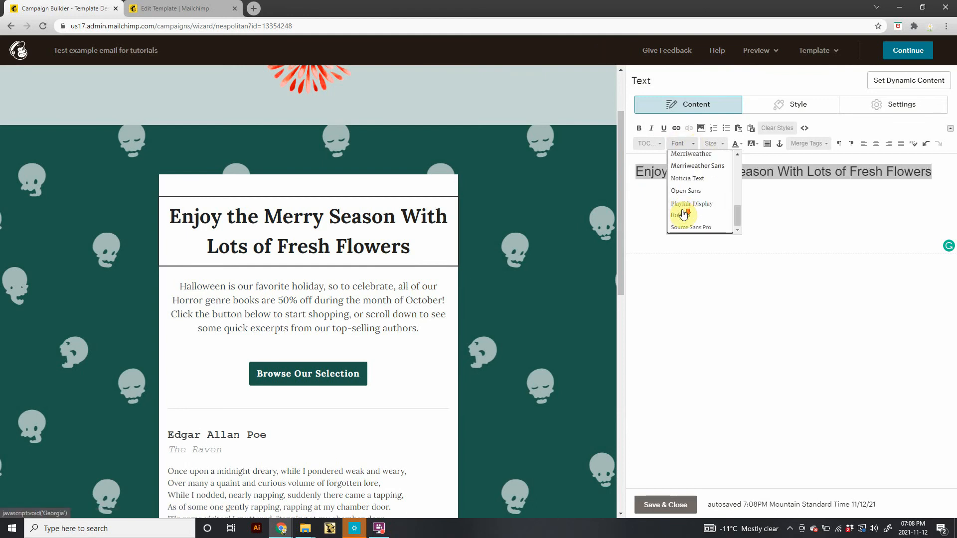
{"action": "scroll", "coordinate": [684, 215], "scroll_direction": "up", "scroll_amount": 3}
{"action": "scroll", "coordinate": [684, 215], "scroll_direction": "down", "scroll_amount": 3}
{"action": "left_click", "coordinate": [683, 204]}
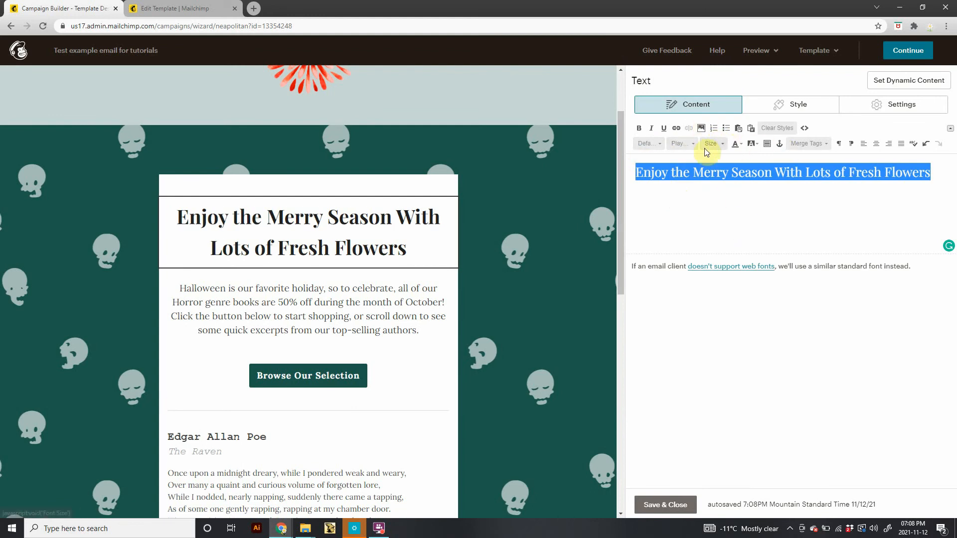
{"action": "left_click", "coordinate": [740, 143]}
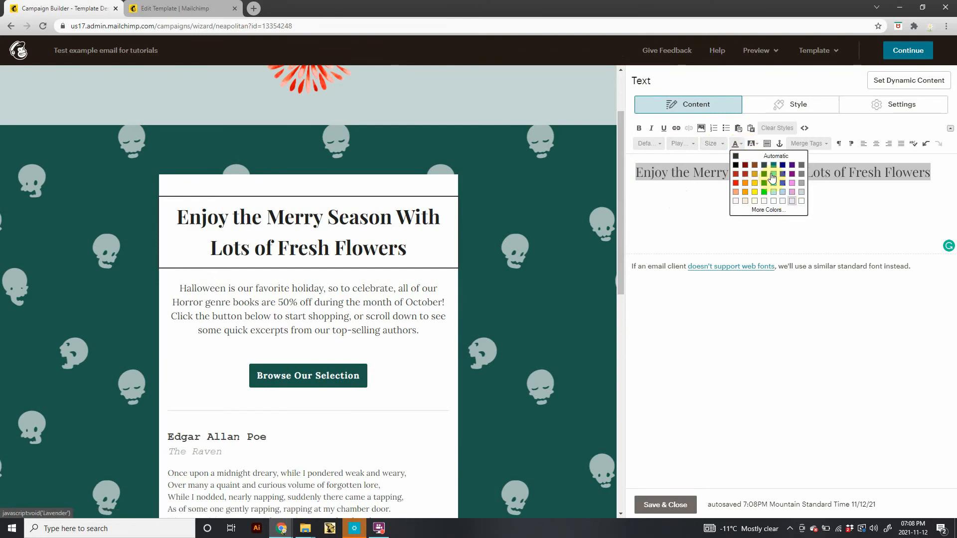
{"action": "left_click", "coordinate": [768, 211]}
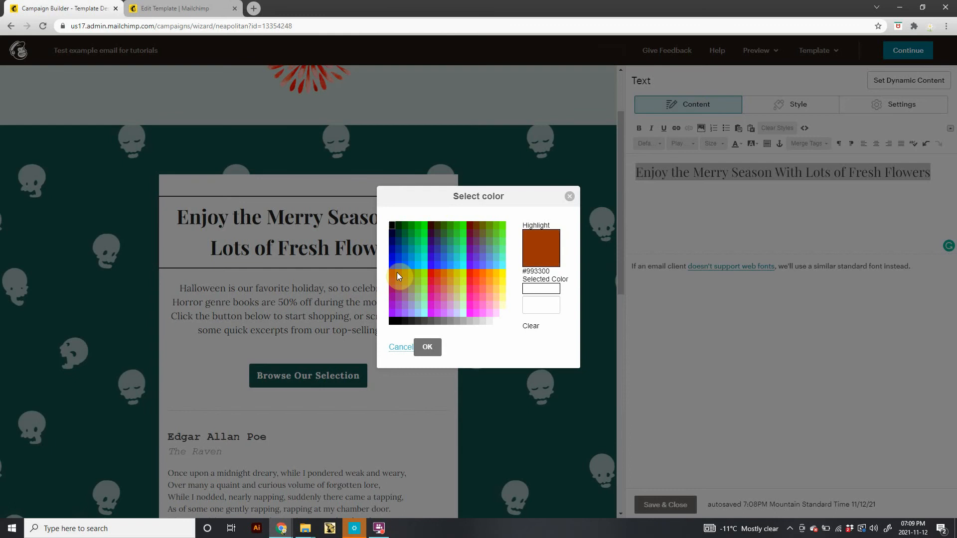
{"action": "left_click", "coordinate": [431, 271]}
{"action": "left_click", "coordinate": [428, 346]}
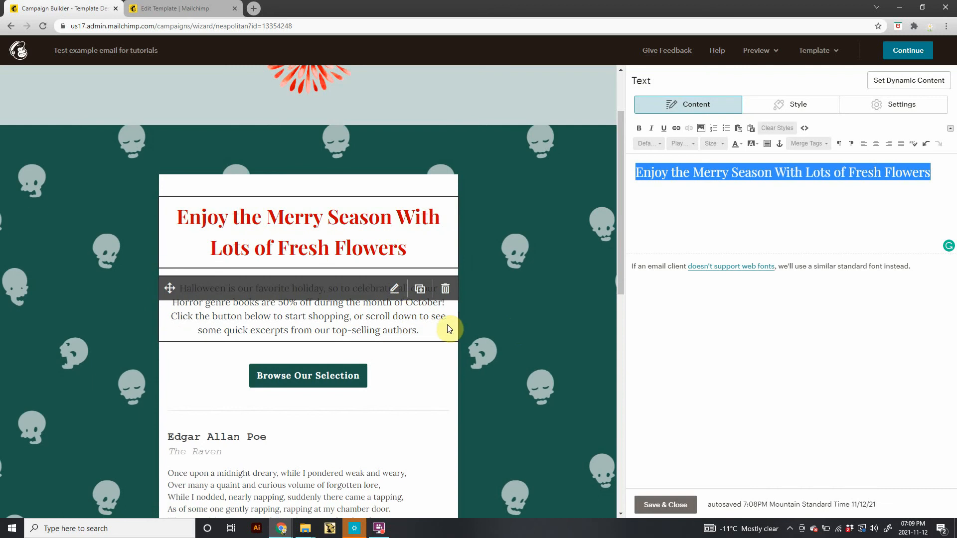
Replace the intro paragraph below the heading with the placeholder text blah blah blah.
{"action": "left_click", "coordinate": [448, 329]}
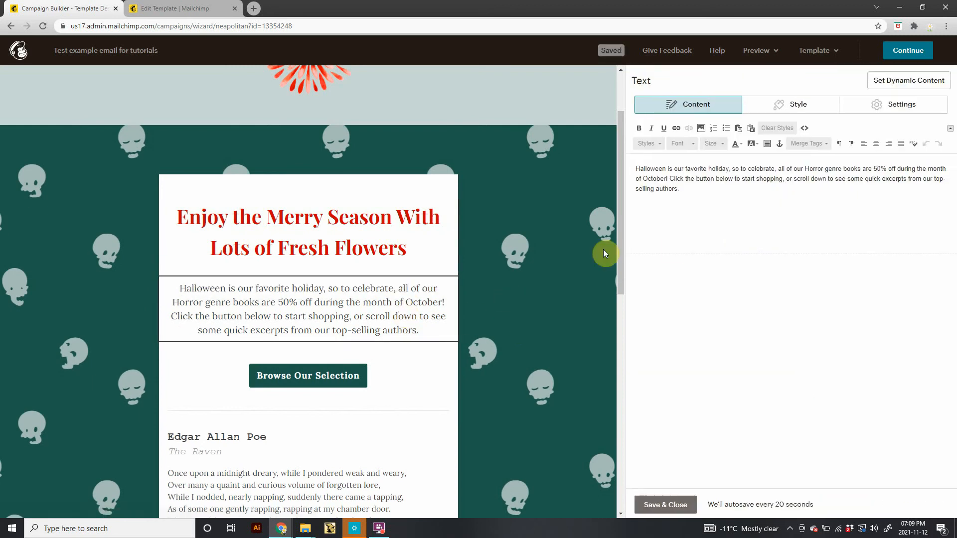
{"action": "left_click_drag", "start_coordinate": [686, 196], "coordinate": [614, 173]}
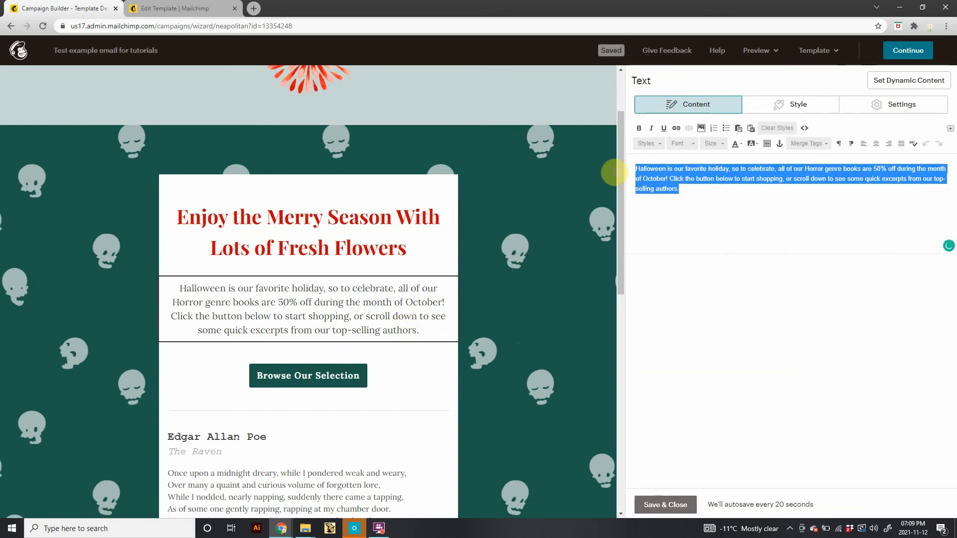
{"action": "key", "text": "BackSpace"}
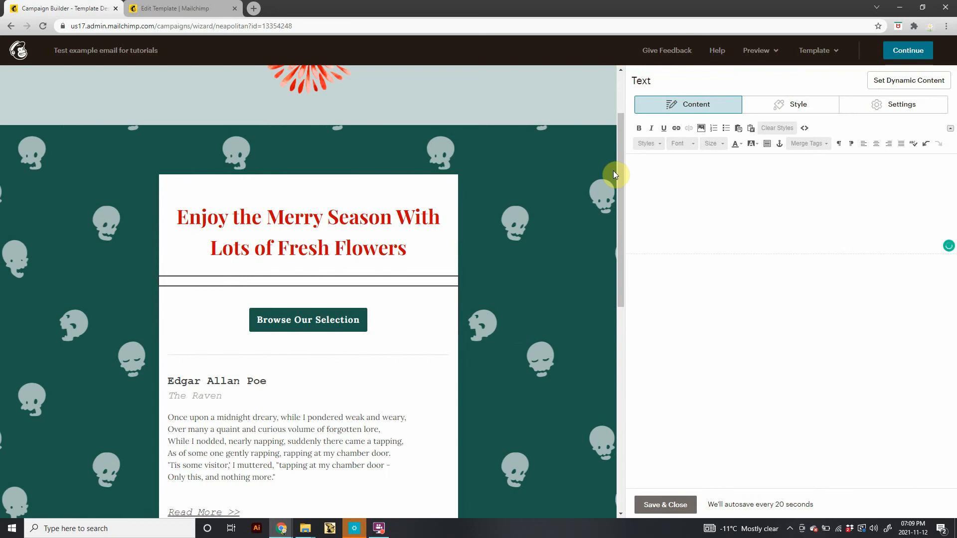
{"action": "type", "text": "blah"}
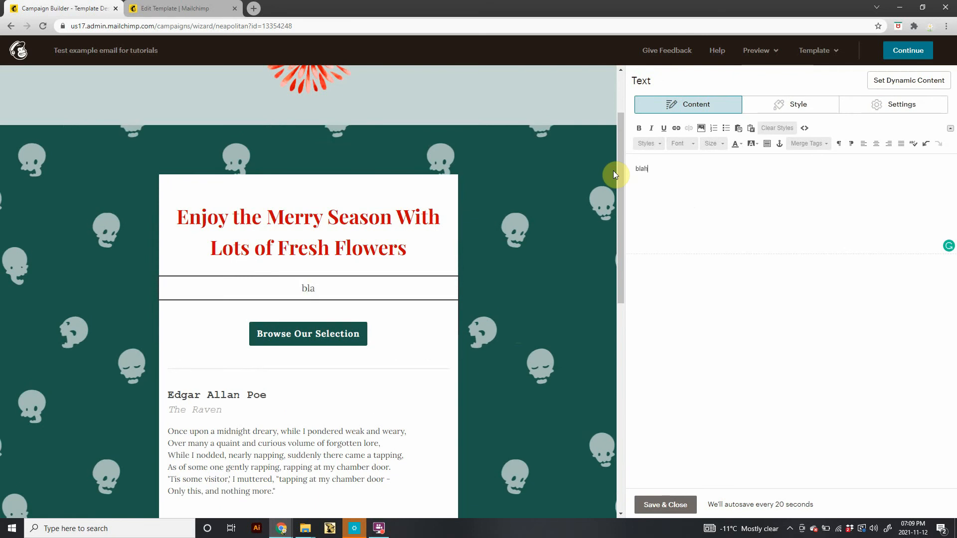
{"action": "type", "text": " blah blah"}
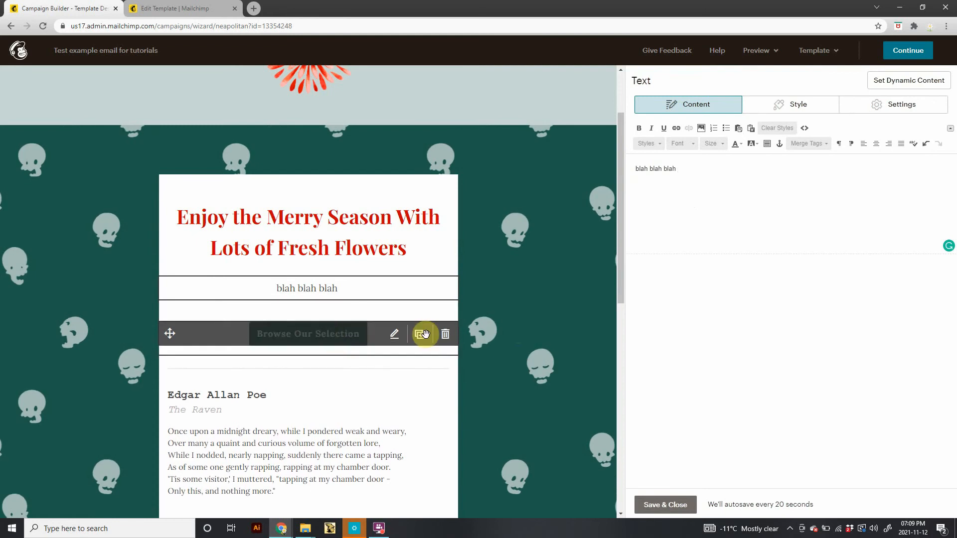
{"action": "left_click", "coordinate": [666, 505]}
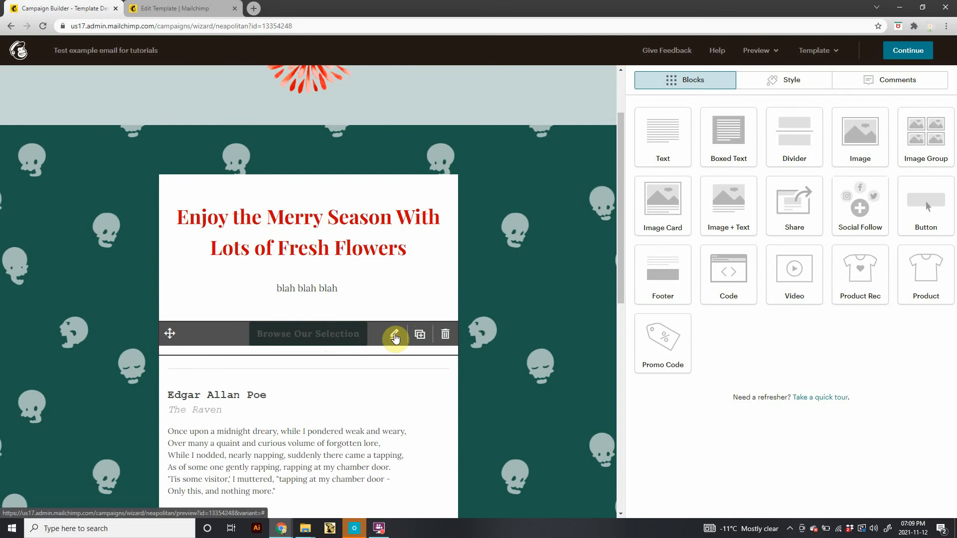
Change the button's text to Shop Now!
{"action": "left_click", "coordinate": [395, 334]}
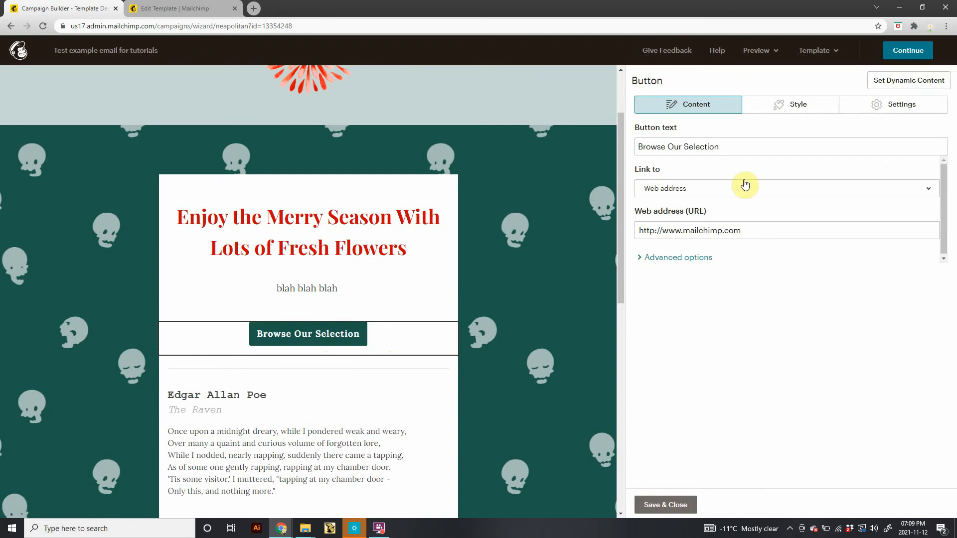
{"action": "left_click_drag", "start_coordinate": [729, 145], "coordinate": [659, 135]}
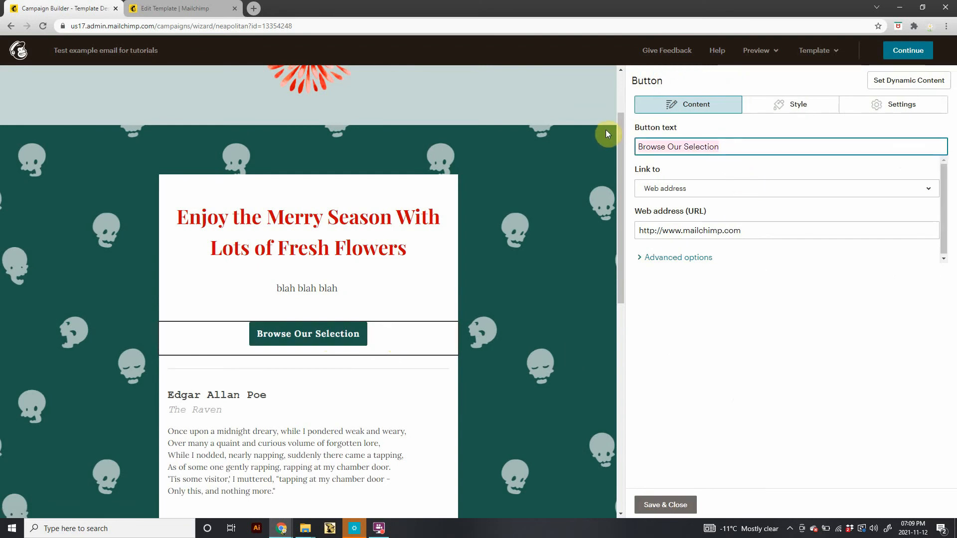
{"action": "type", "text": "Sho"}
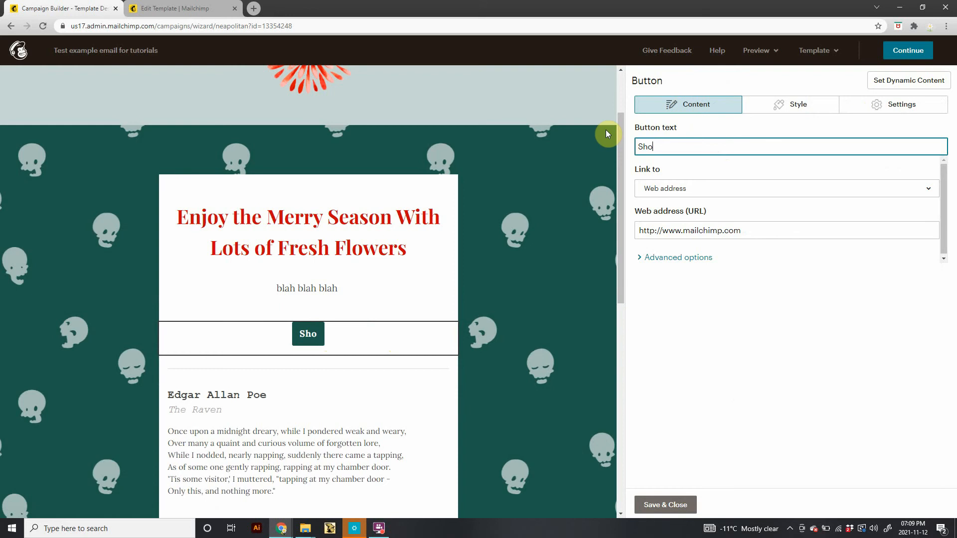
{"action": "type", "text": "p N"}
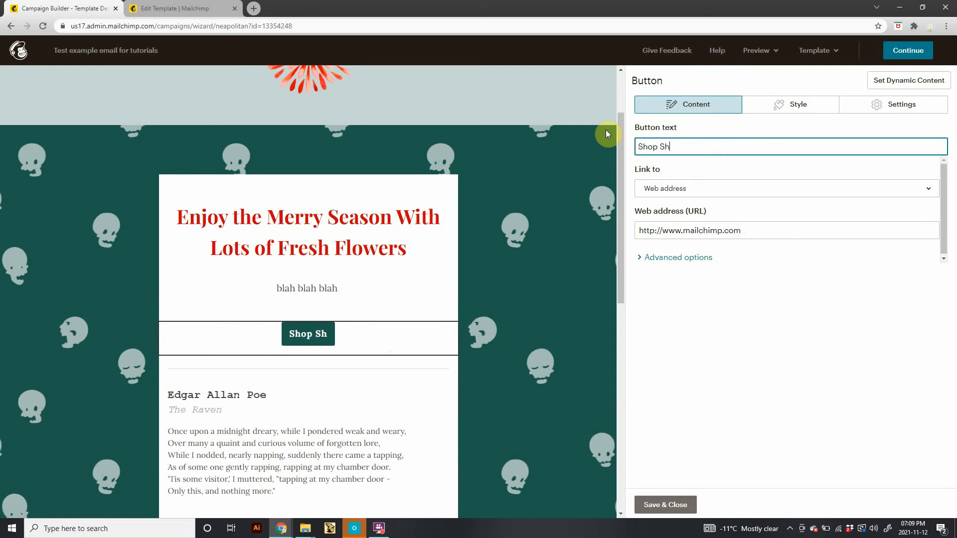
{"action": "key", "text": "BackSpace"}
{"action": "type", "text": "Now"}
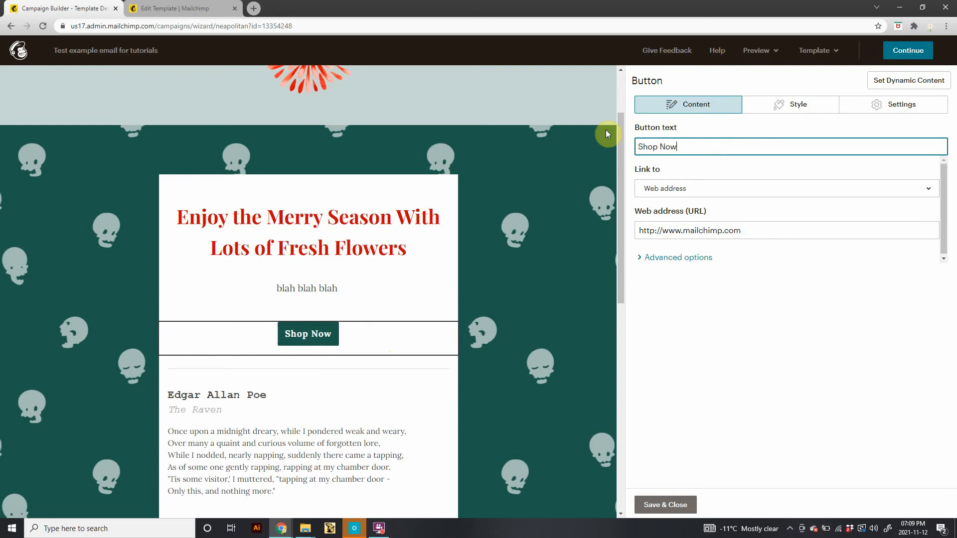
{"action": "type", "text": "!"}
{"action": "left_click", "coordinate": [758, 230]}
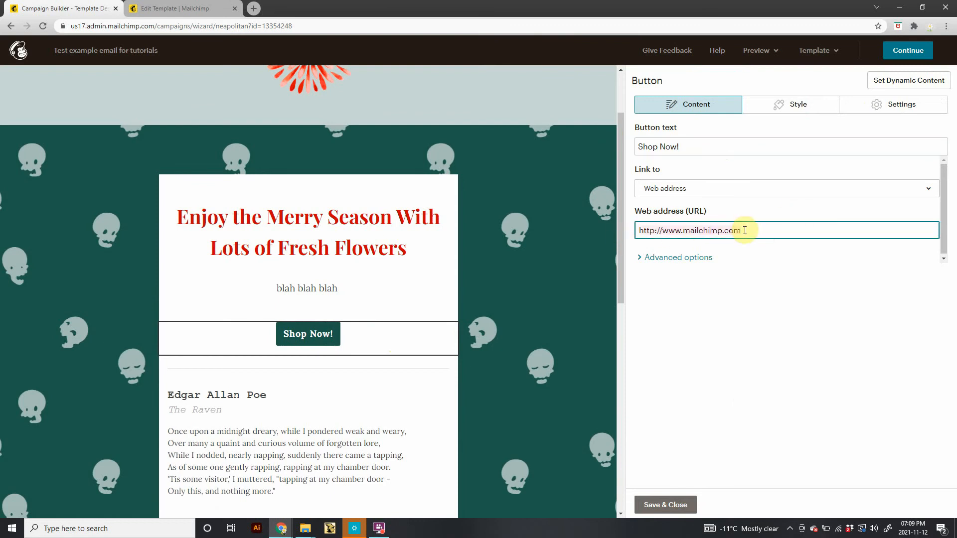
{"action": "key", "text": "ctrl+a"}
{"action": "key", "text": "BackSpace"}
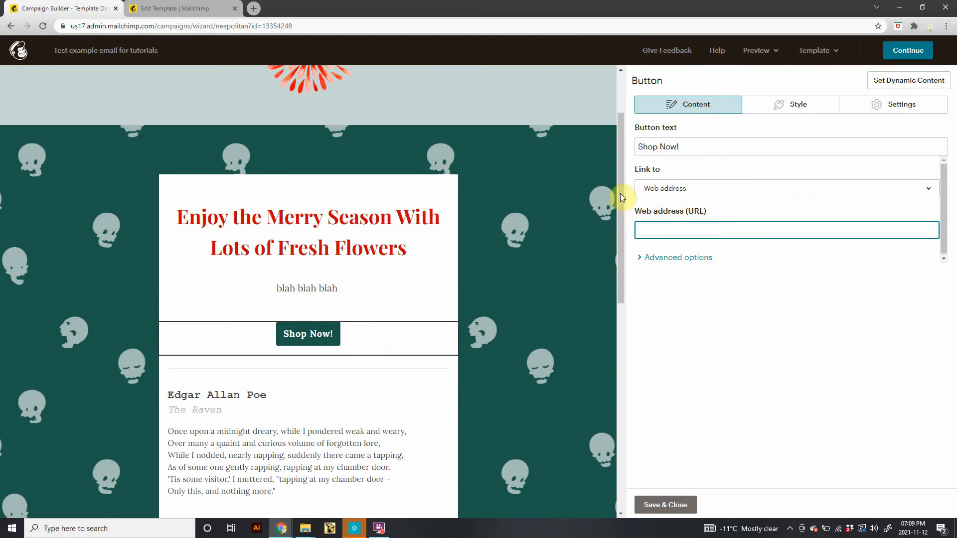
{"action": "left_click", "coordinate": [243, 7]}
{"action": "left_click", "coordinate": [254, 8]}
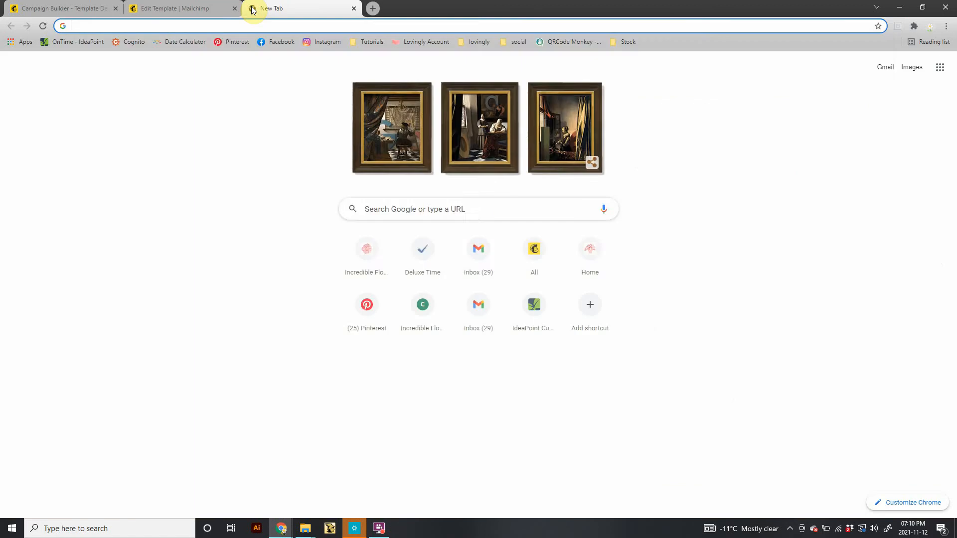
{"action": "type", "text": "s"}
{"action": "key", "text": "Return"}
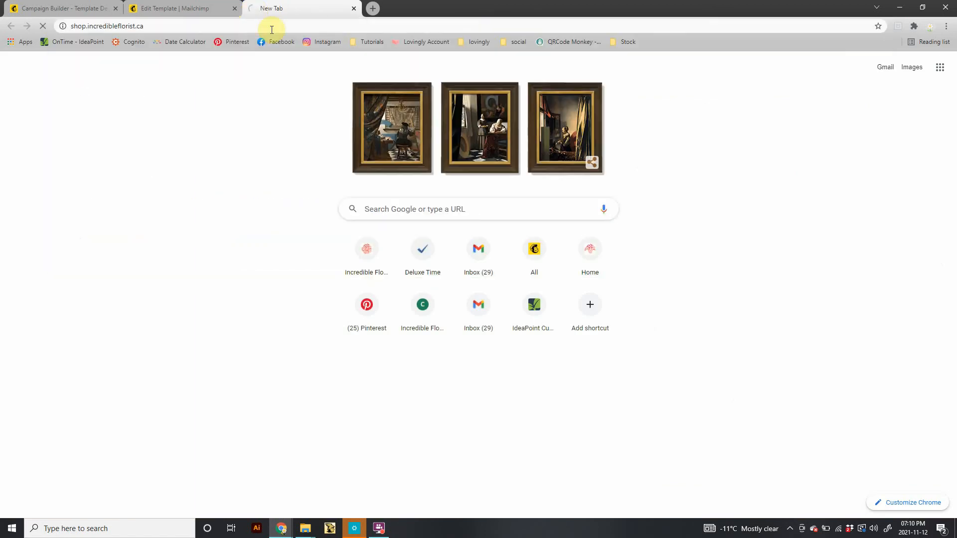
{"action": "left_click", "coordinate": [222, 25]}
{"action": "key", "text": "ctrl+c"}
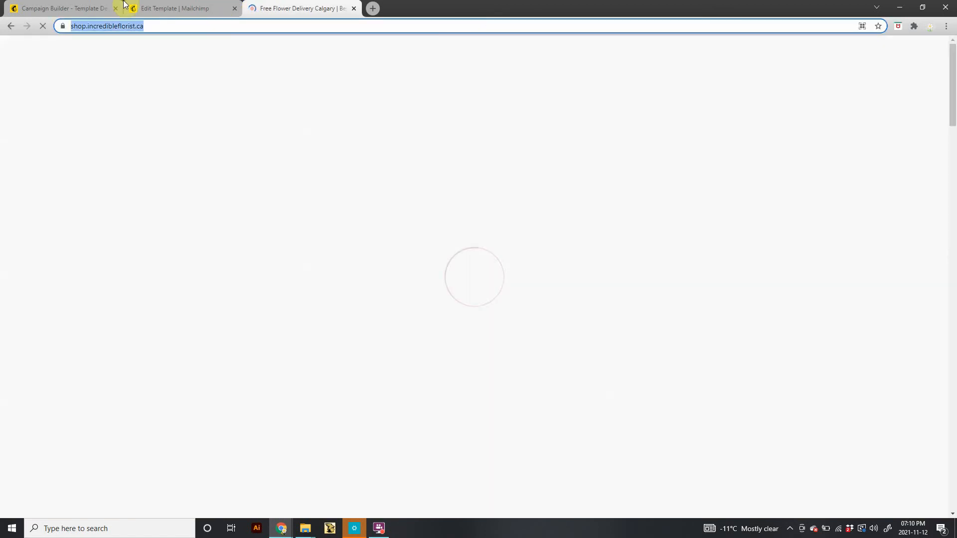
{"action": "left_click", "coordinate": [76, 4]}
{"action": "left_click", "coordinate": [710, 234]}
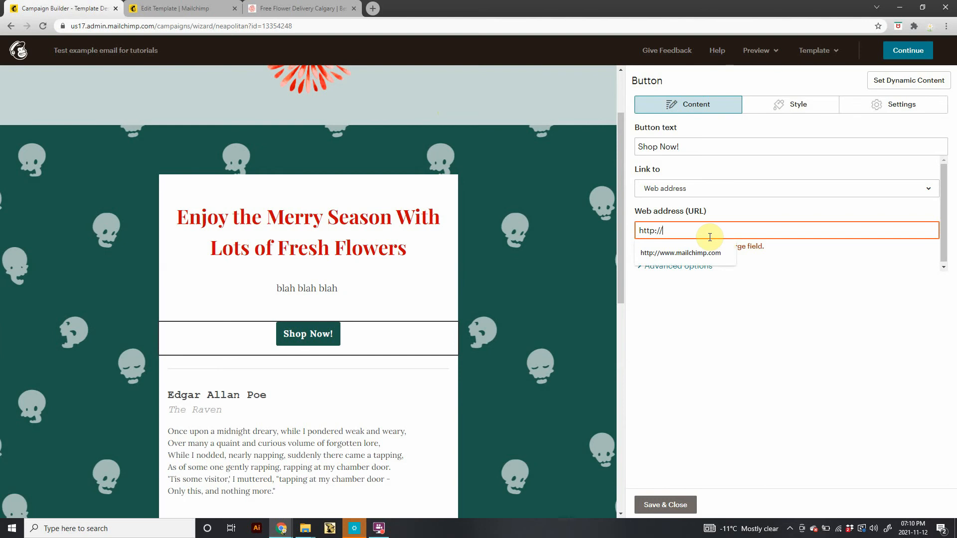
{"action": "key", "text": "ctrl+v"}
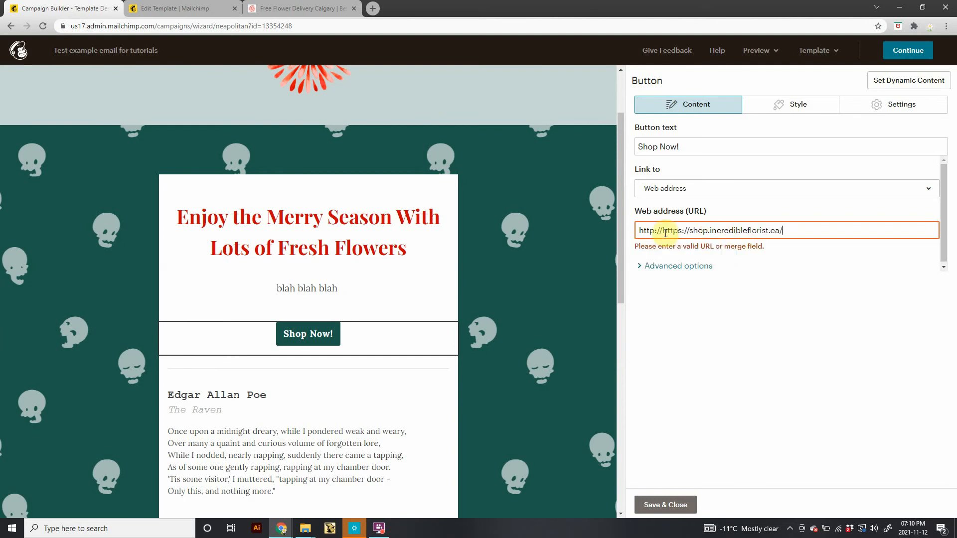
{"action": "key", "text": "BackSpace"}
{"action": "key", "text": "BackSpace"}
{"action": "key", "text": "BackSpace"}
{"action": "key", "text": "BackSpace"}
{"action": "key", "text": "BackSpace"}
{"action": "key", "text": "BackSpace"}
{"action": "key", "text": "BackSpace"}
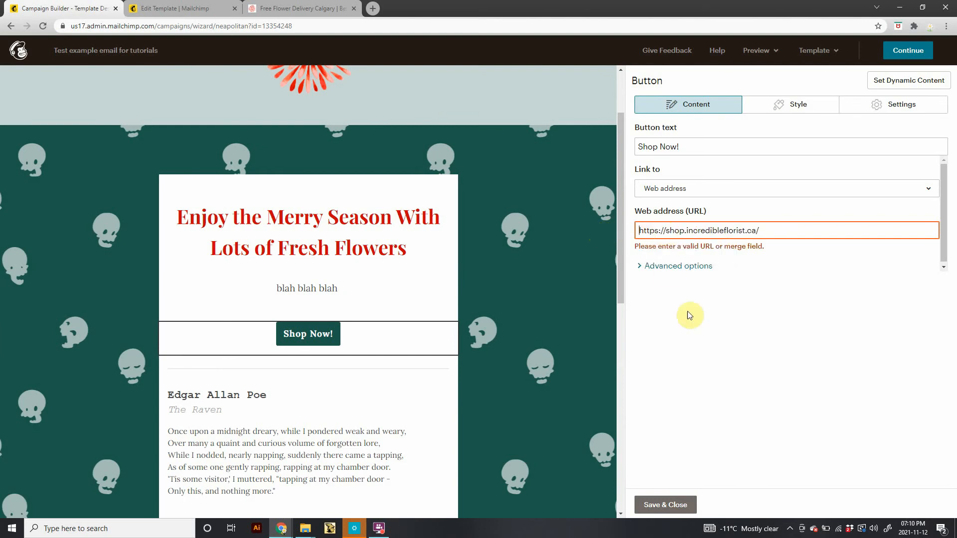
{"action": "left_click", "coordinate": [672, 504]}
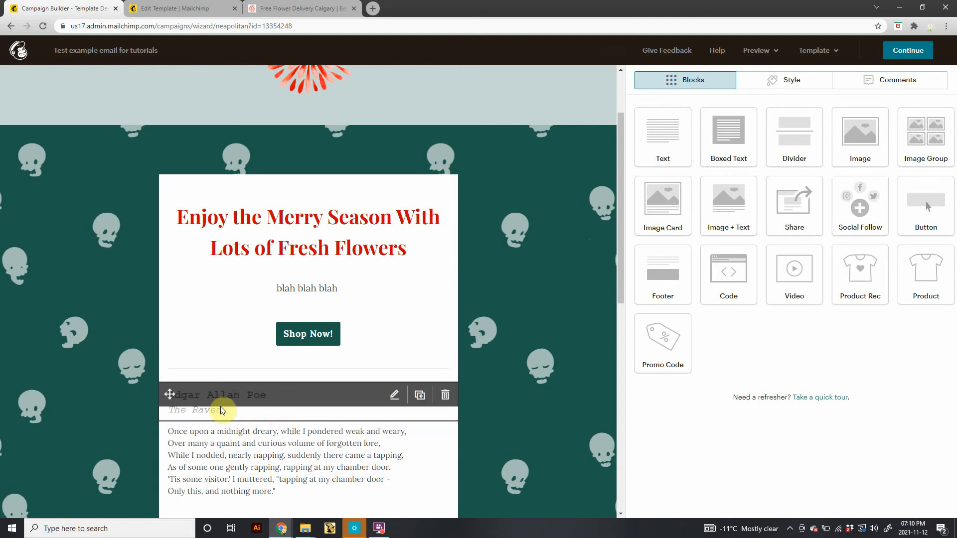
Delete the Edgar Allan Poe heading and poem text blocks from the email.
{"action": "scroll", "coordinate": [333, 427], "scroll_direction": "down", "scroll_amount": 3}
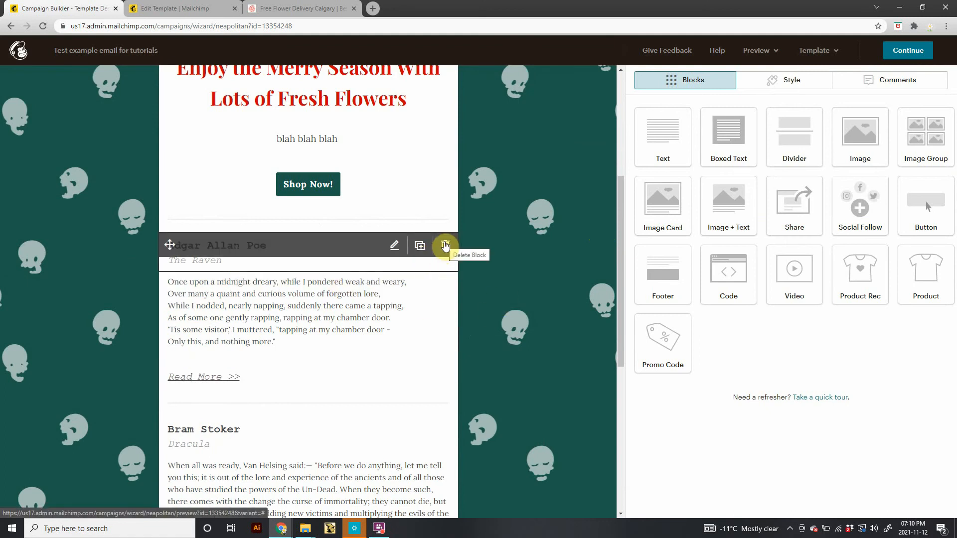
{"action": "left_click", "coordinate": [445, 245]}
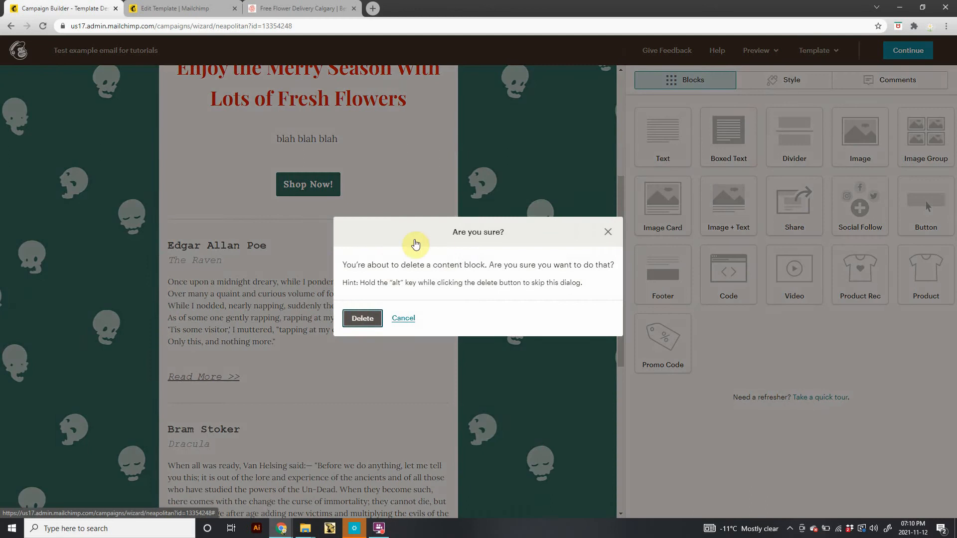
{"action": "key", "text": "Return"}
{"action": "left_click", "coordinate": [438, 216]}
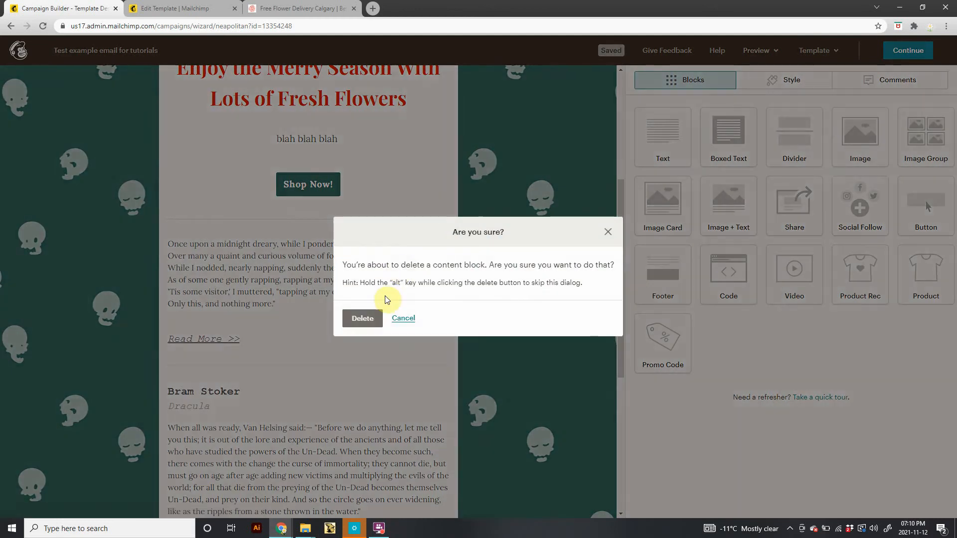
{"action": "left_click", "coordinate": [364, 317]}
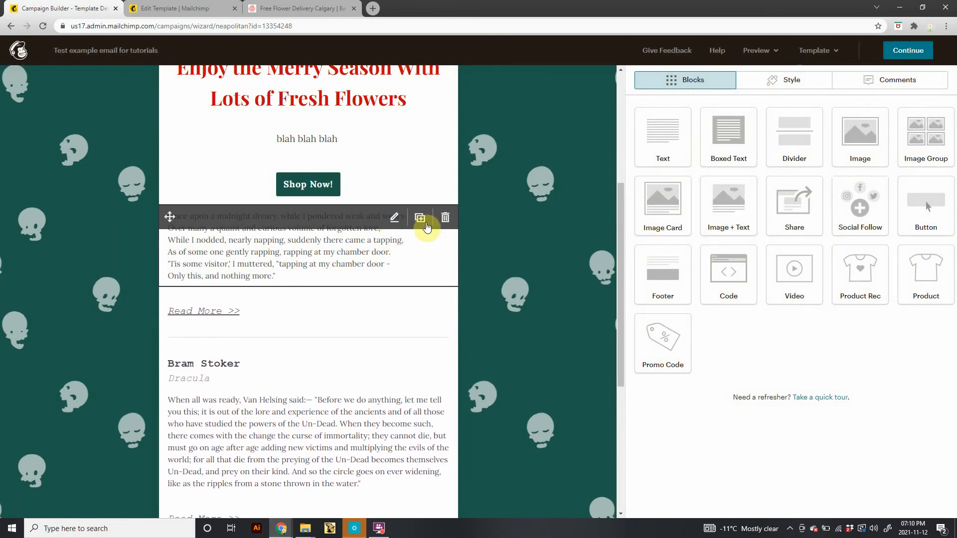
{"action": "left_click", "coordinate": [445, 217]}
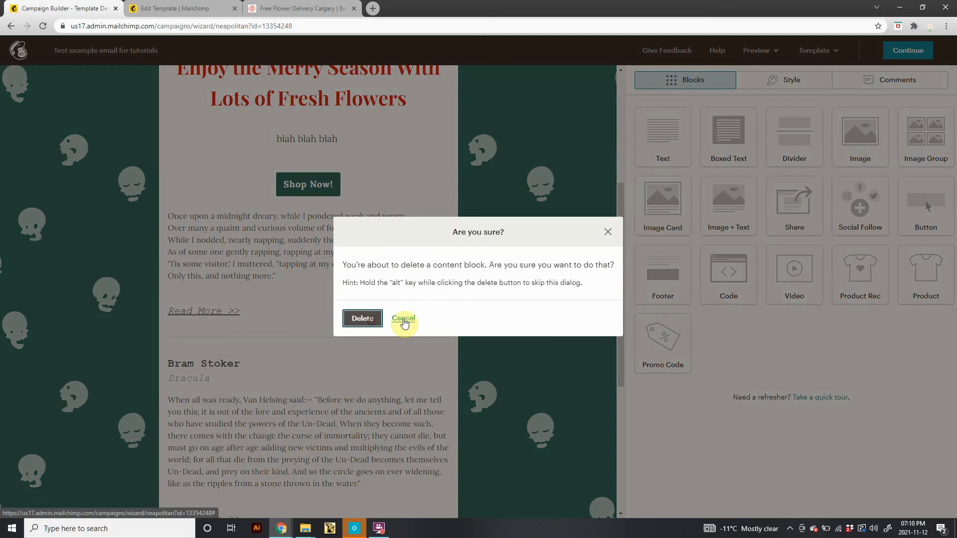
{"action": "key", "text": "Return"}
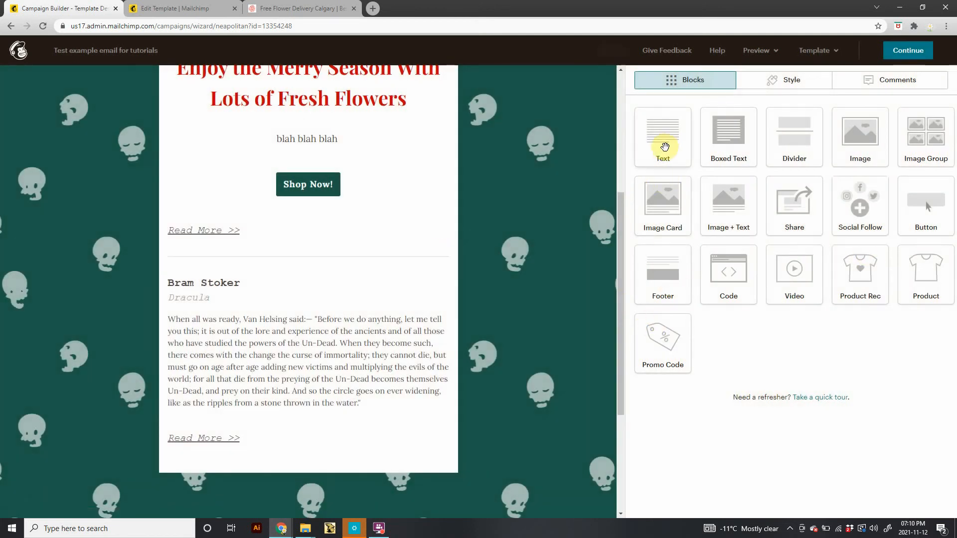
Add a new Text block below the Shop Now! button.
{"action": "left_click_drag", "start_coordinate": [664, 146], "coordinate": [423, 233]}
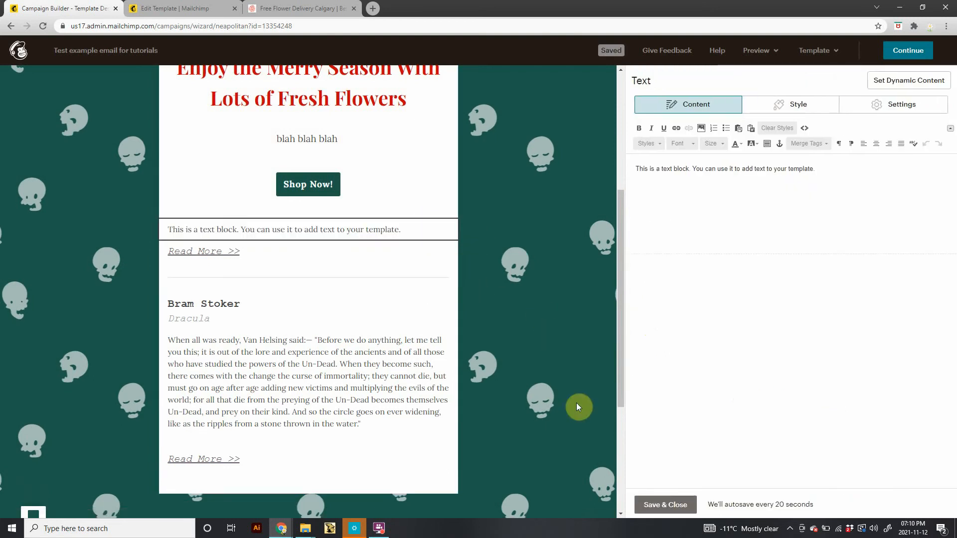
{"action": "left_click", "coordinate": [678, 507]}
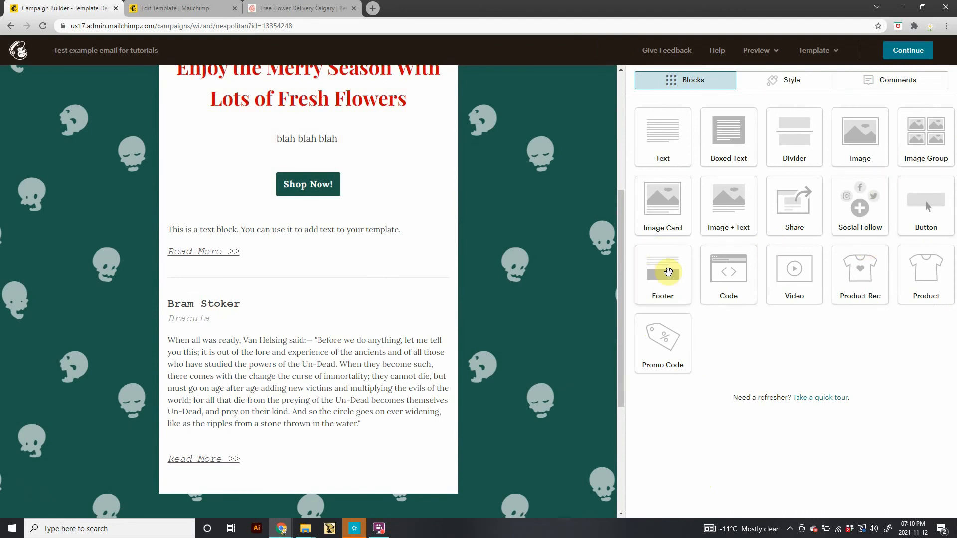
{"action": "mouse_move", "coordinate": [417, 310]}
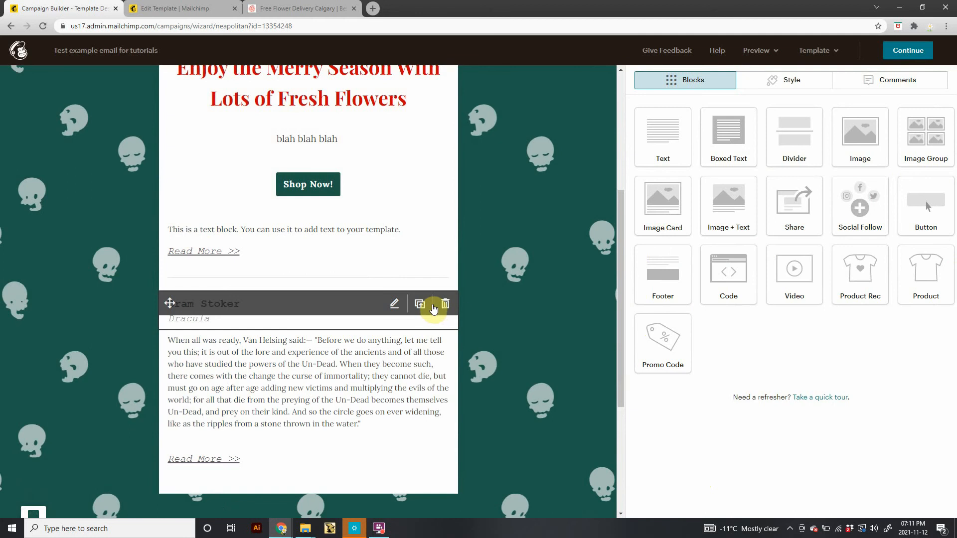
Delete the Bram Stoker heading, the Dracula passage and its Read More link from the email.
{"action": "left_click", "coordinate": [445, 305]}
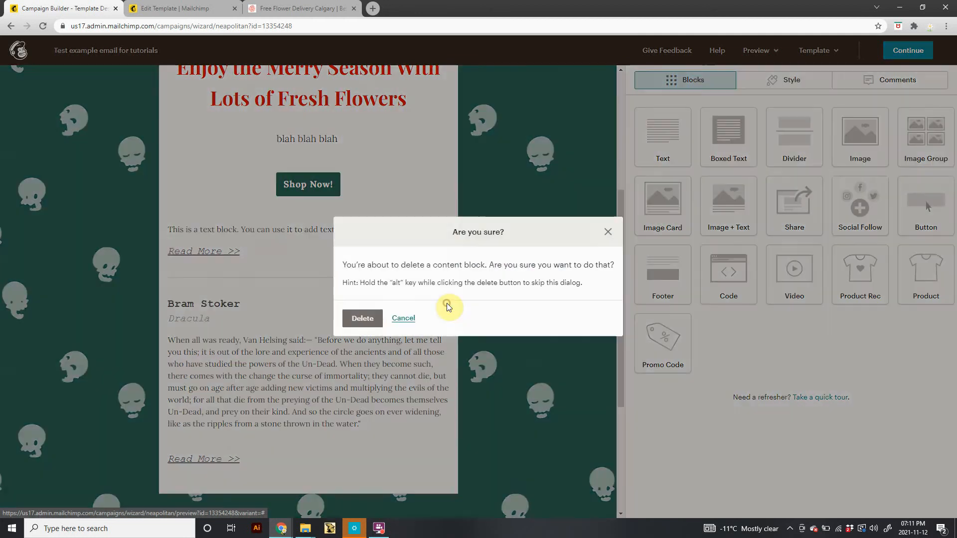
{"action": "left_click", "coordinate": [362, 318]}
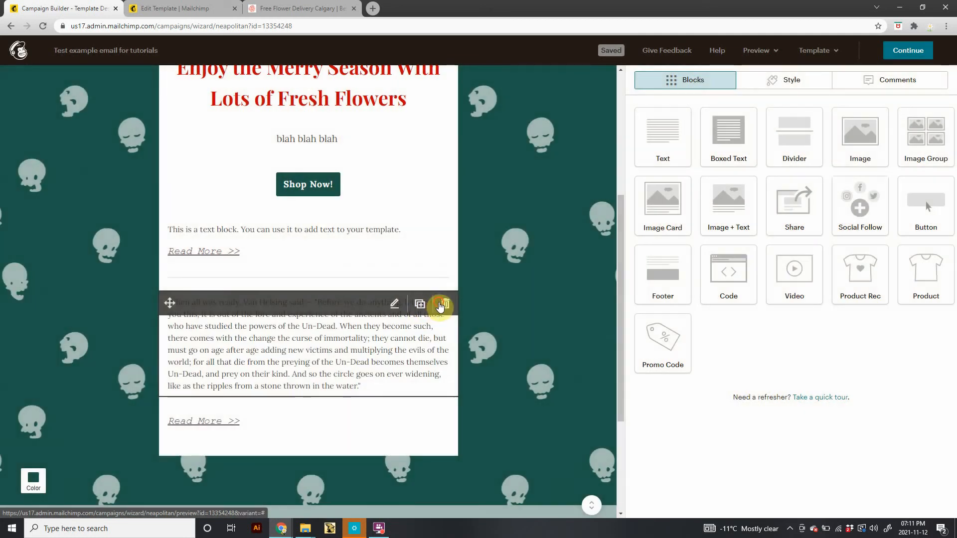
{"action": "left_click", "coordinate": [445, 304]}
{"action": "left_click", "coordinate": [364, 321]}
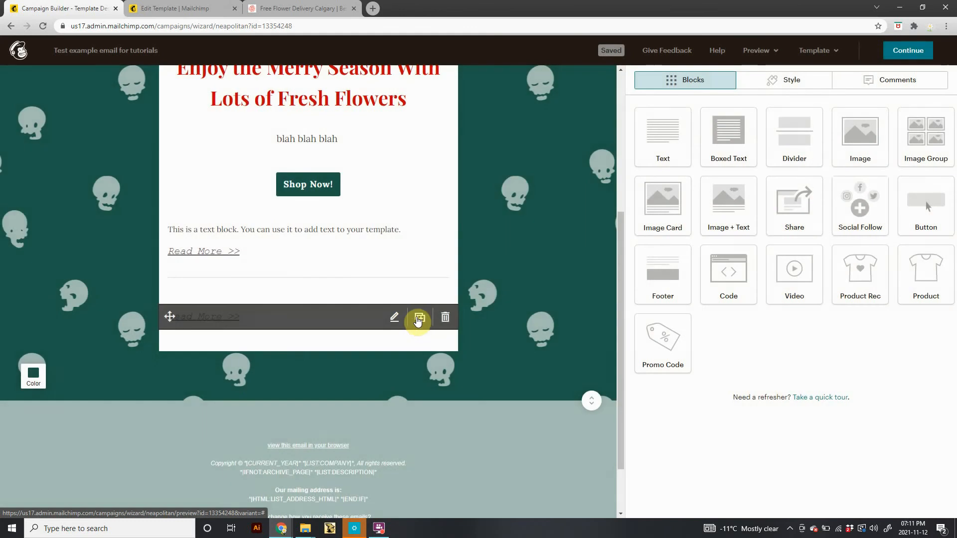
{"action": "left_click", "coordinate": [445, 317]}
{"action": "left_click", "coordinate": [373, 322]}
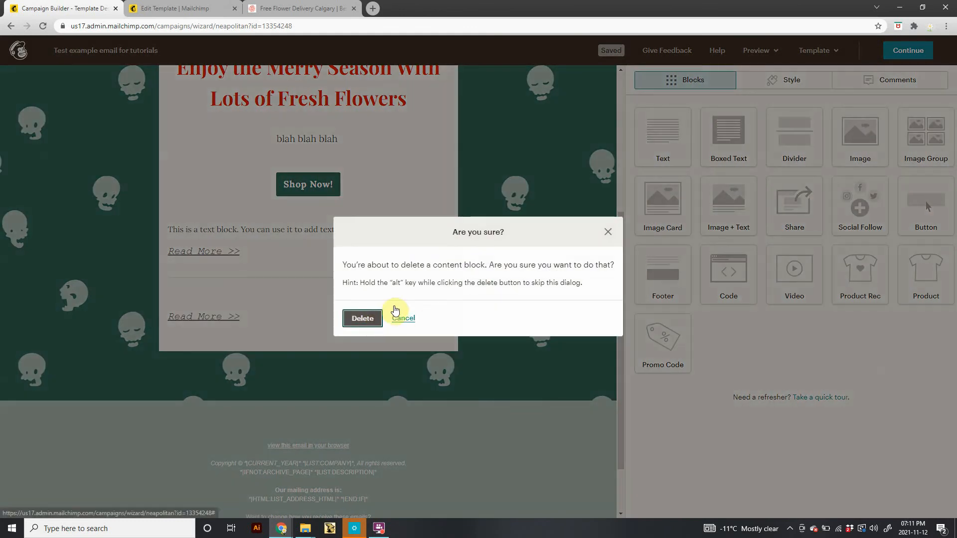
Delete the remaining dividers and the Read More link below the text block.
{"action": "left_click", "coordinate": [435, 316]}
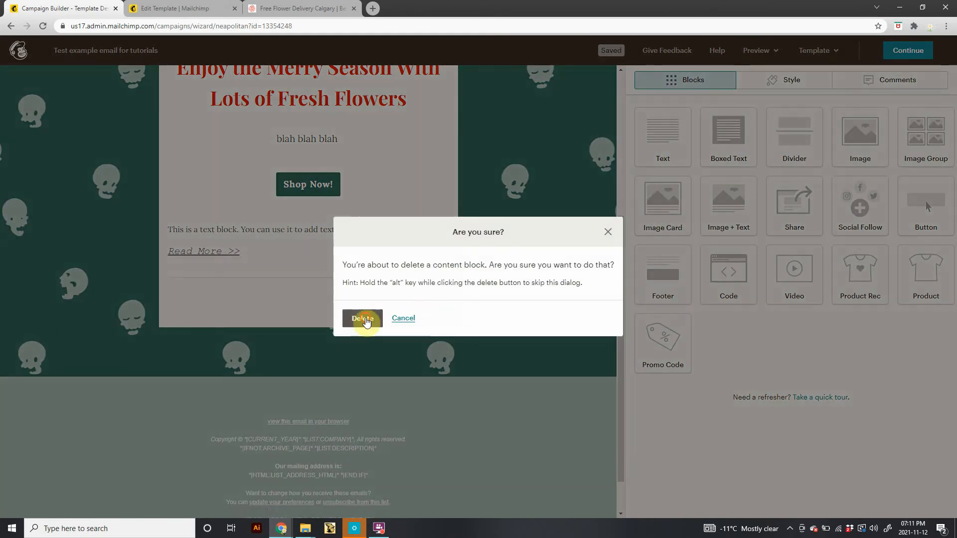
{"action": "left_click", "coordinate": [364, 317]}
{"action": "left_click", "coordinate": [446, 305]}
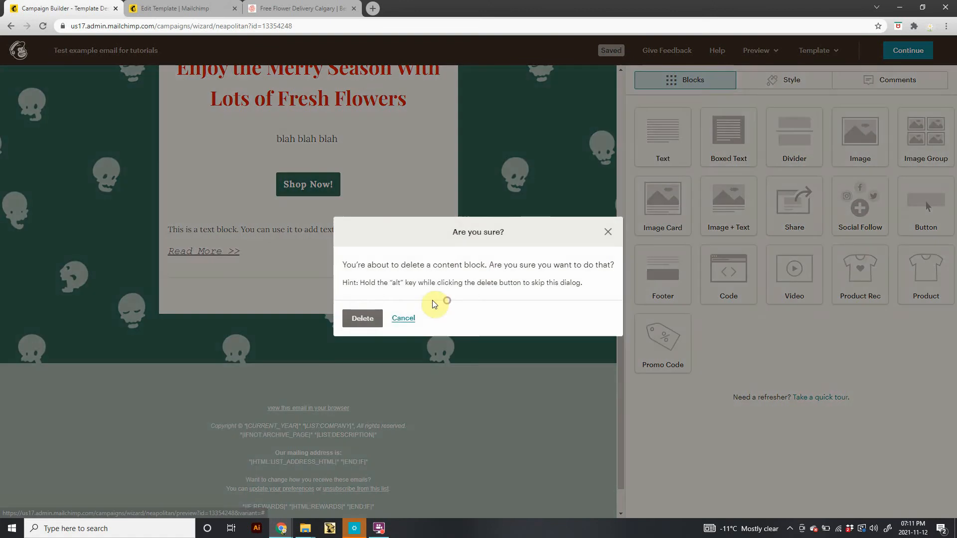
{"action": "left_click", "coordinate": [366, 319]}
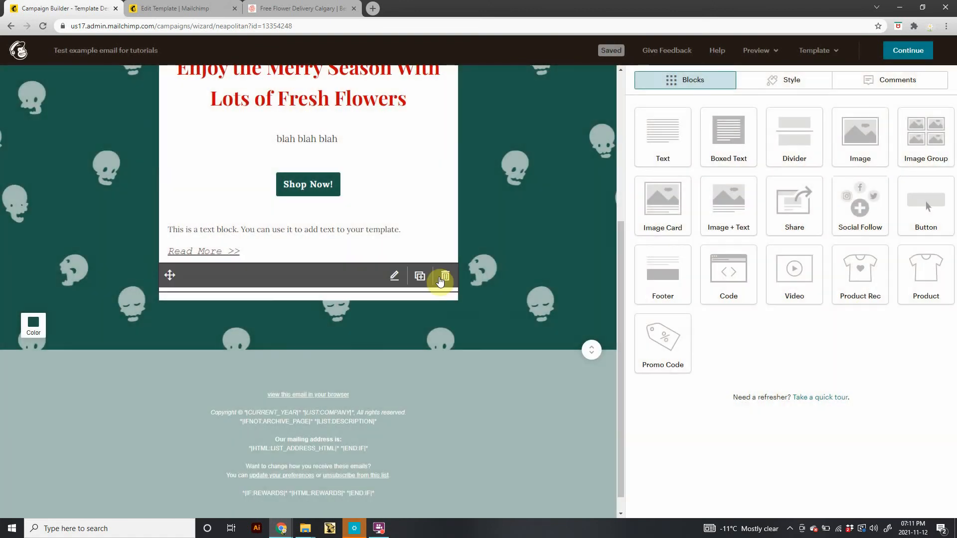
{"action": "left_click", "coordinate": [438, 281]}
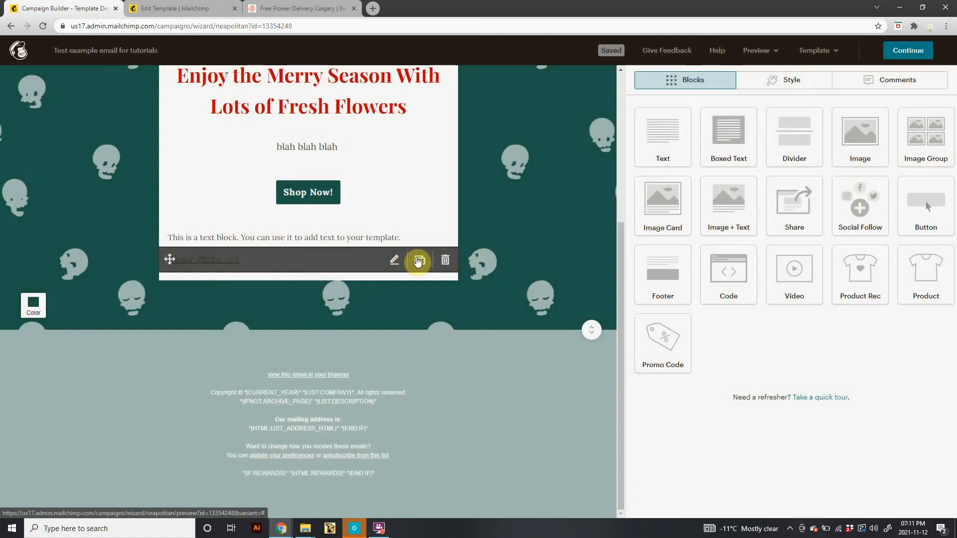
{"action": "left_click", "coordinate": [443, 260]}
{"action": "left_click", "coordinate": [368, 314]}
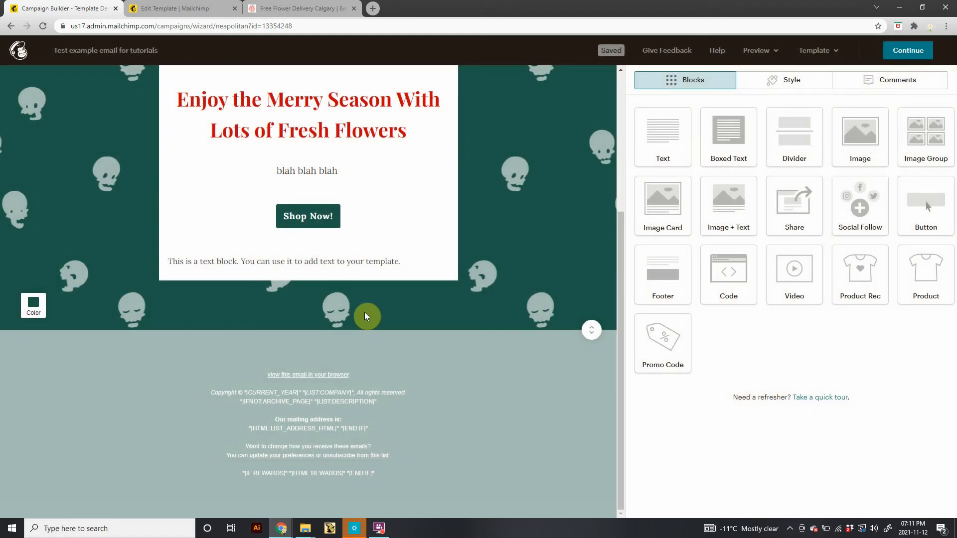
Add an Image block below the Shop Now! button and start a new Creative Assistant design for it.
{"action": "mouse_move", "coordinate": [387, 262]}
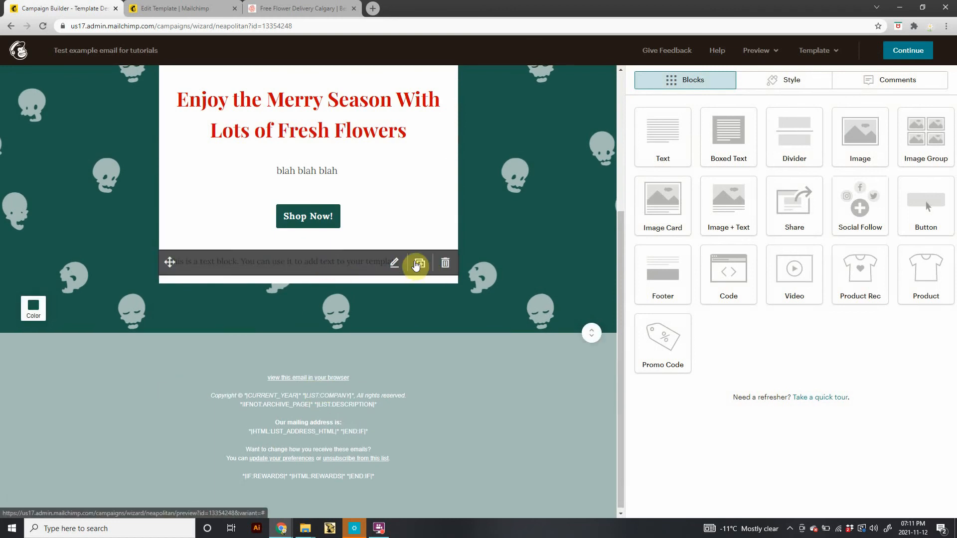
{"action": "left_click_drag", "start_coordinate": [859, 137], "coordinate": [399, 249]}
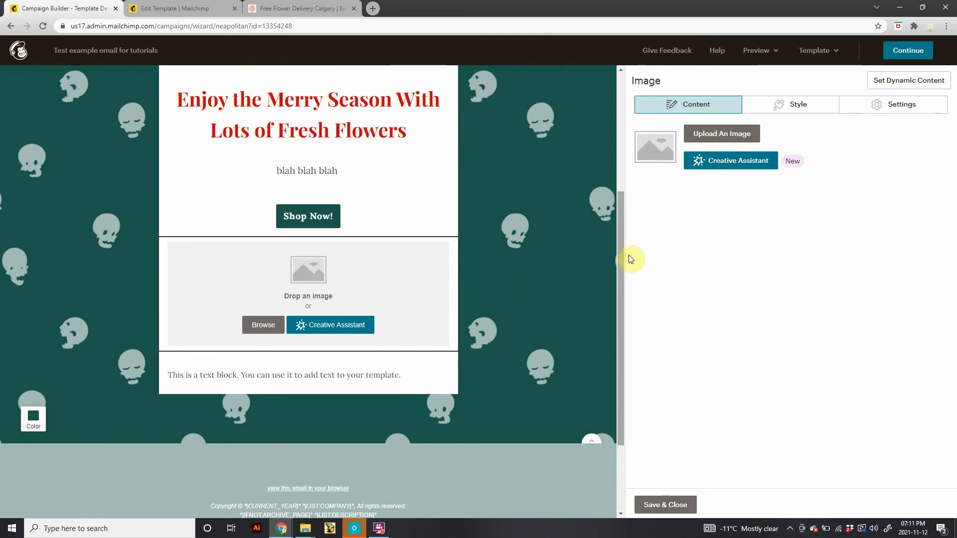
{"action": "left_click", "coordinate": [726, 160]}
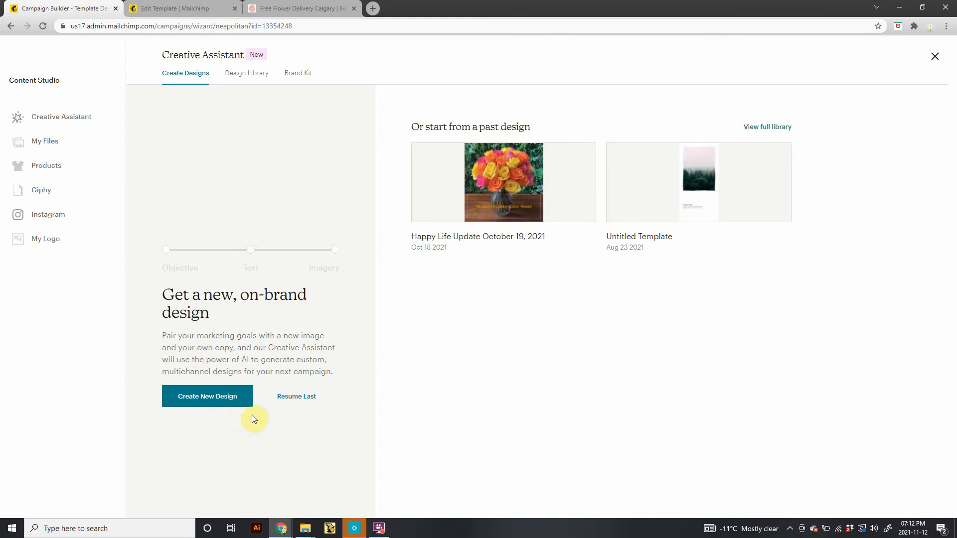
{"action": "left_click", "coordinate": [225, 403]}
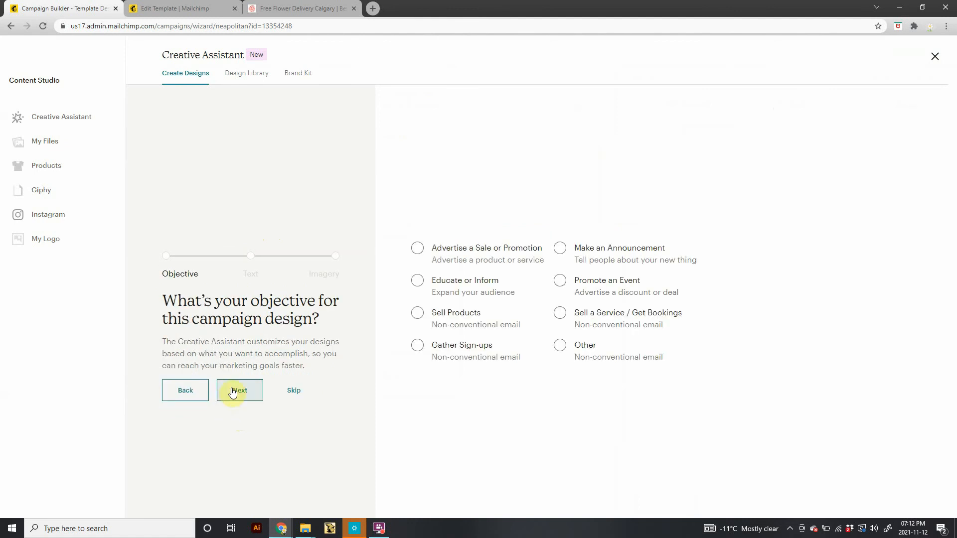
Choose Advertise a Sale or Promotion as the objective and set the heading to Footprint on the Snow.
{"action": "left_click", "coordinate": [419, 247]}
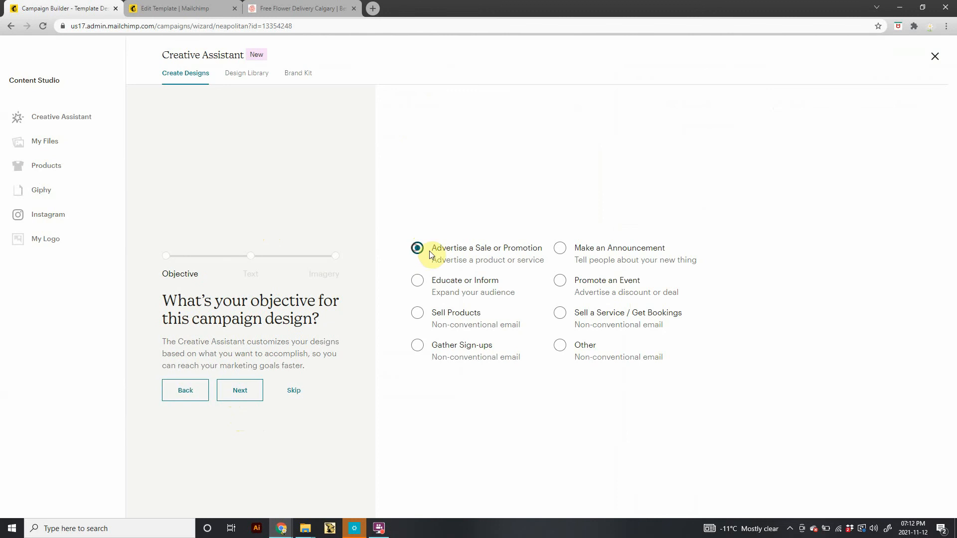
{"action": "left_click", "coordinate": [241, 397]}
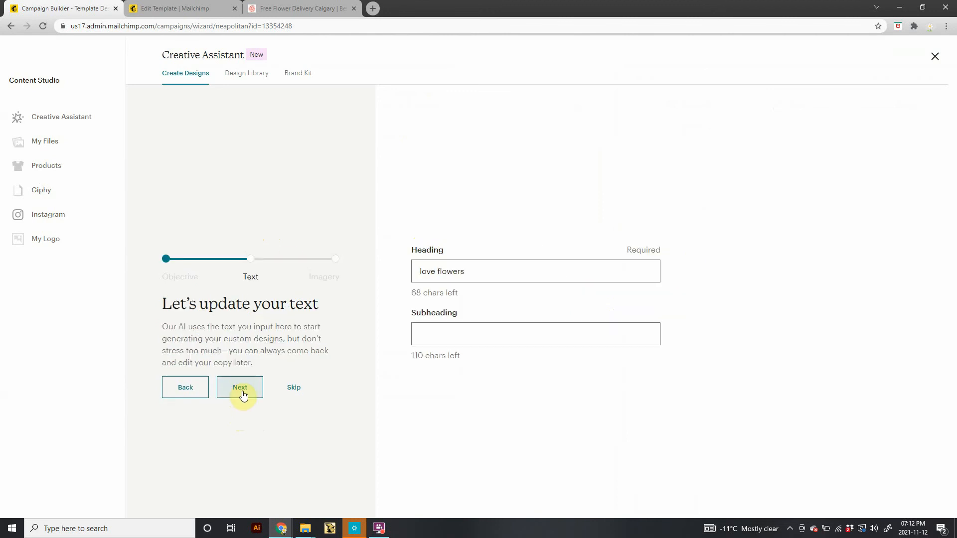
{"action": "left_click", "coordinate": [507, 269]}
{"action": "left_click_drag", "start_coordinate": [507, 268], "coordinate": [385, 275]}
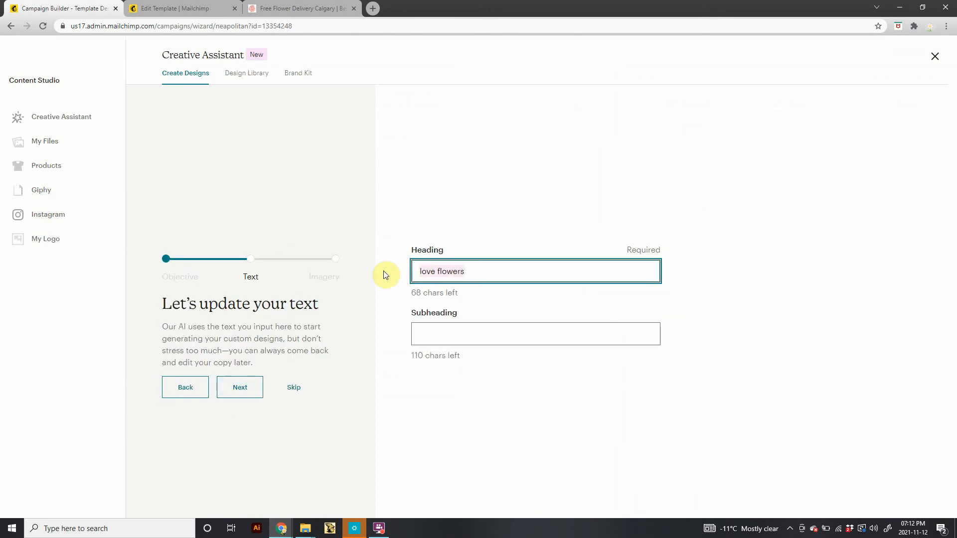
{"action": "key", "text": "BackSpace"}
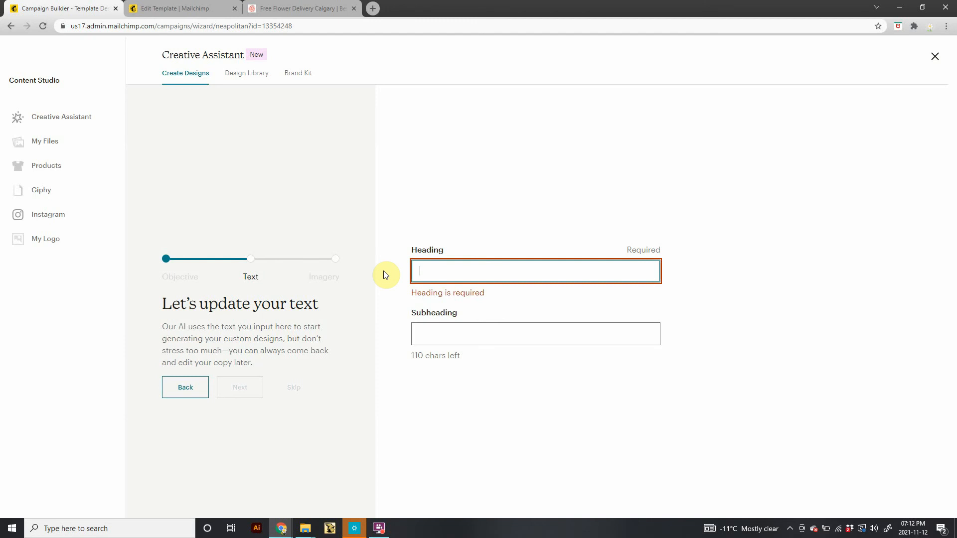
{"action": "type", "text": "Foot"}
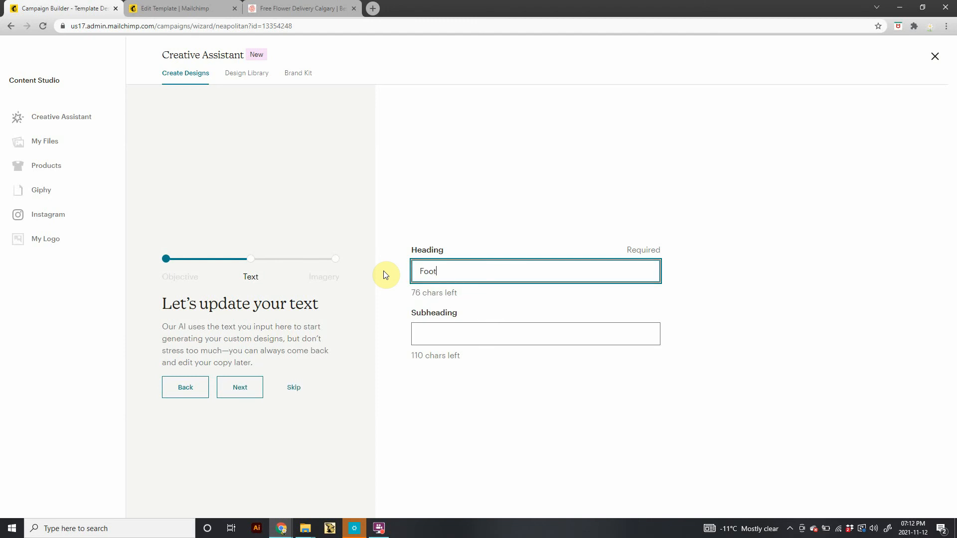
{"action": "type", "text": "print on the Snow"}
Enter the subheading only for $15 until November 25 and continue to the imagery stage.
{"action": "left_click", "coordinate": [442, 329]}
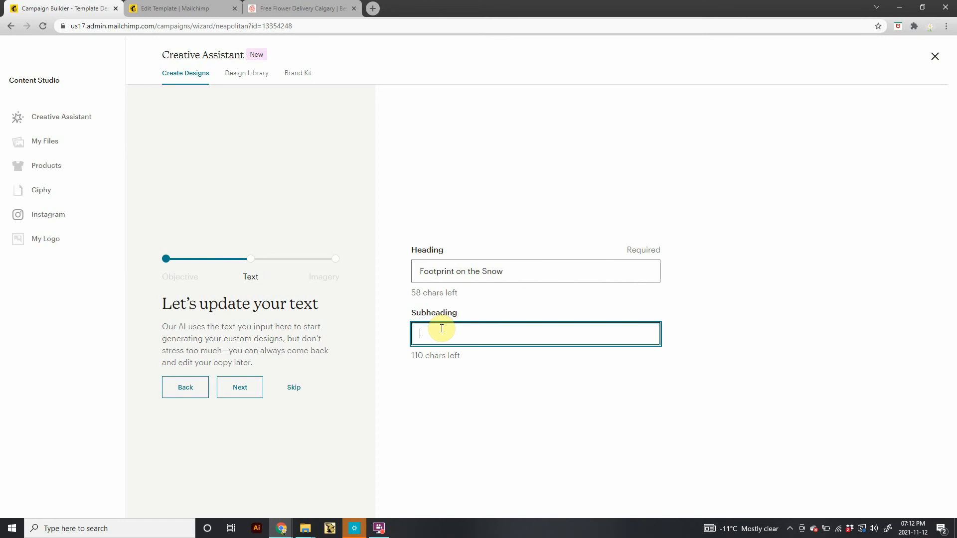
{"action": "type", "text": "only for "}
{"action": "type", "text": "15"}
{"action": "key", "text": "BackSpace"}
{"action": "key", "text": "BackSpace"}
{"action": "type", "text": "$15 for"}
{"action": "key", "text": "BackSpace"}
{"action": "type", "text": "until "}
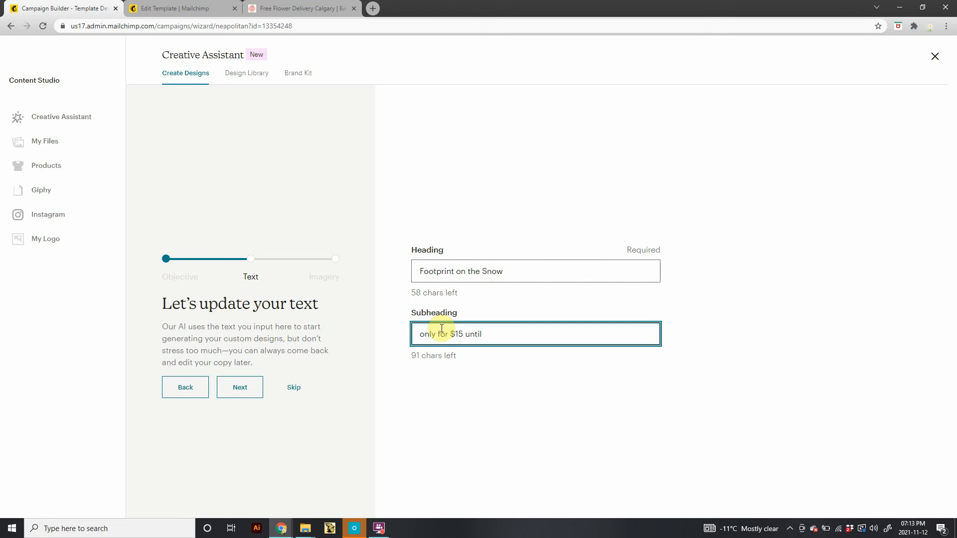
{"action": "type", "text": "Novem"}
{"action": "key", "text": "BackSpace"}
{"action": "key", "text": "BackSpace"}
{"action": "key", "text": "BackSpace"}
{"action": "type", "text": "ember 25"}
{"action": "left_click", "coordinate": [246, 391]}
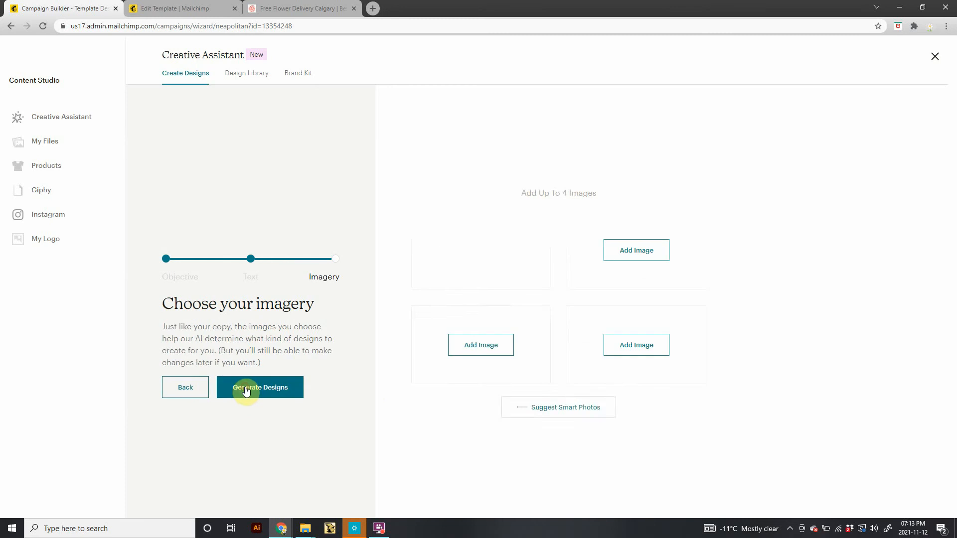
Upload 0002937_field-of-daisies from Downloads as the design's image.
{"action": "left_click", "coordinate": [479, 253]}
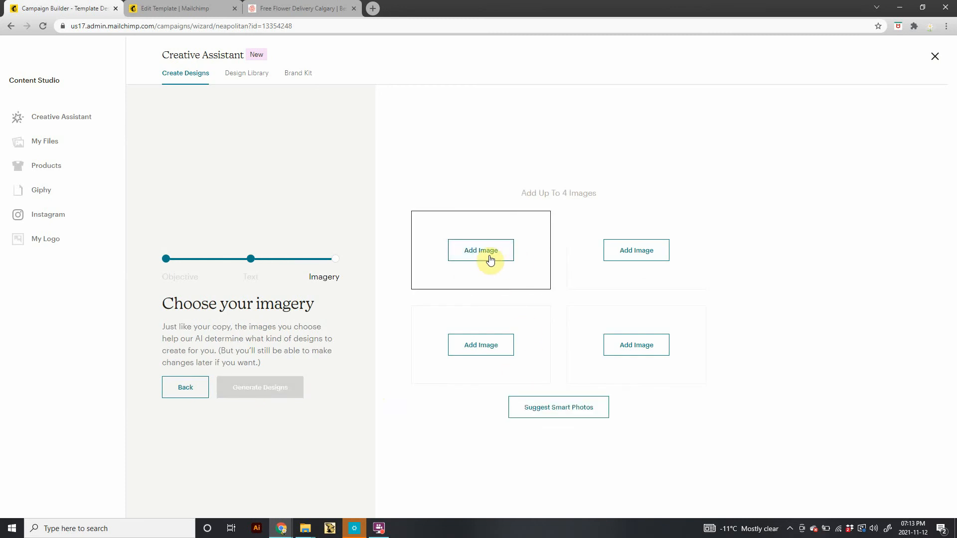
{"action": "left_click", "coordinate": [484, 253]}
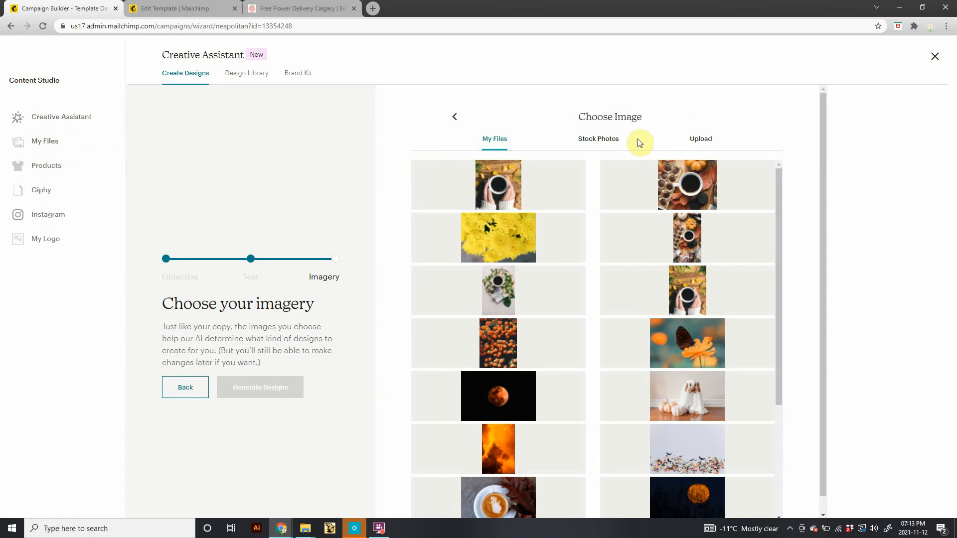
{"action": "left_click", "coordinate": [591, 145]}
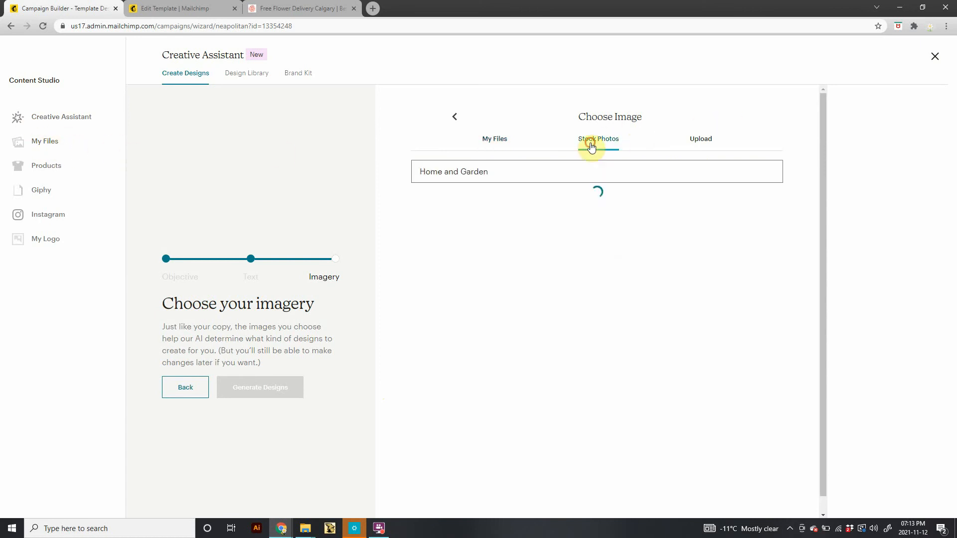
{"action": "left_click", "coordinate": [705, 140]}
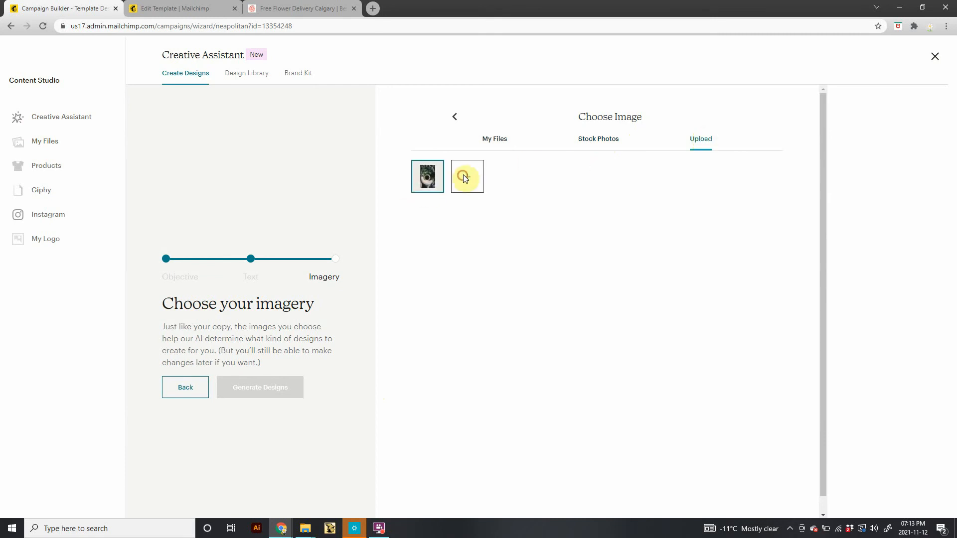
{"action": "left_click", "coordinate": [464, 177]}
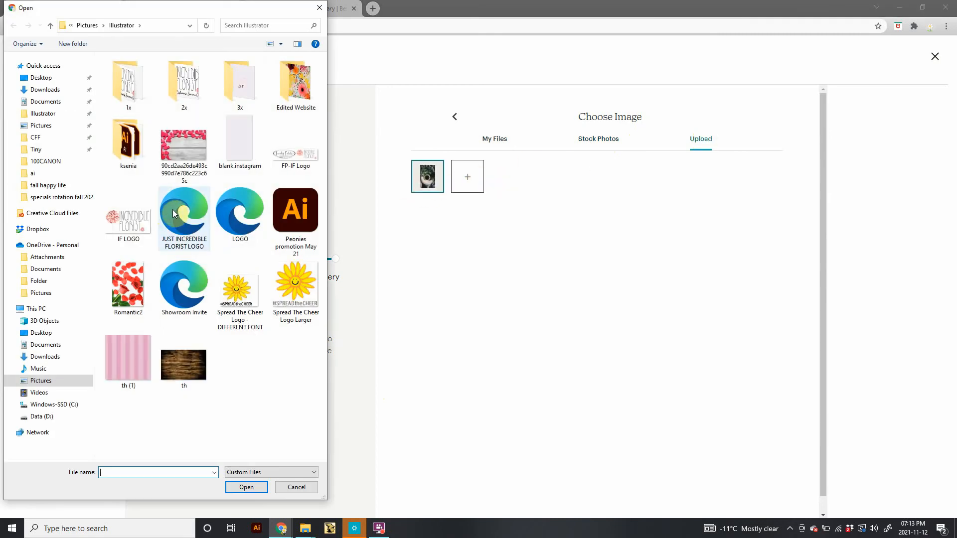
{"action": "left_click", "coordinate": [42, 91]}
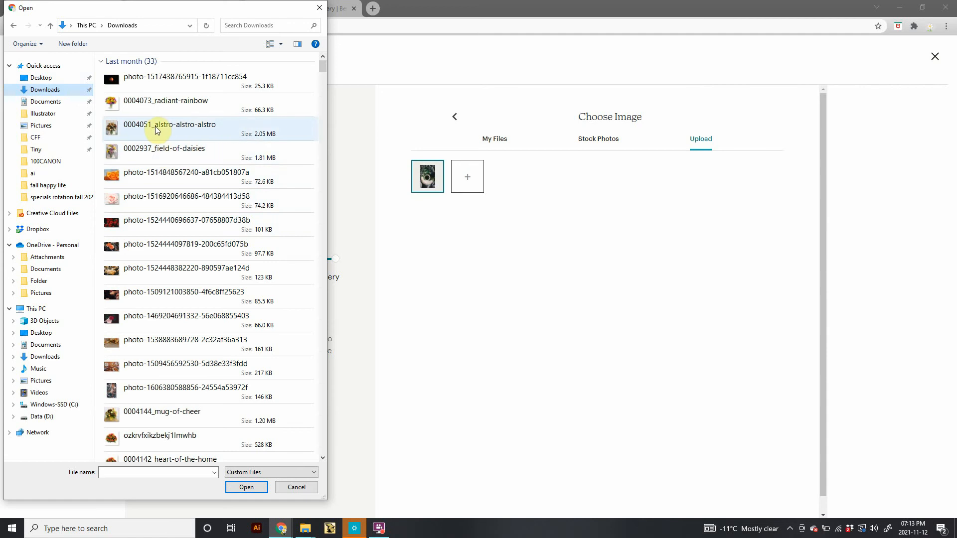
{"action": "left_click", "coordinate": [162, 155]}
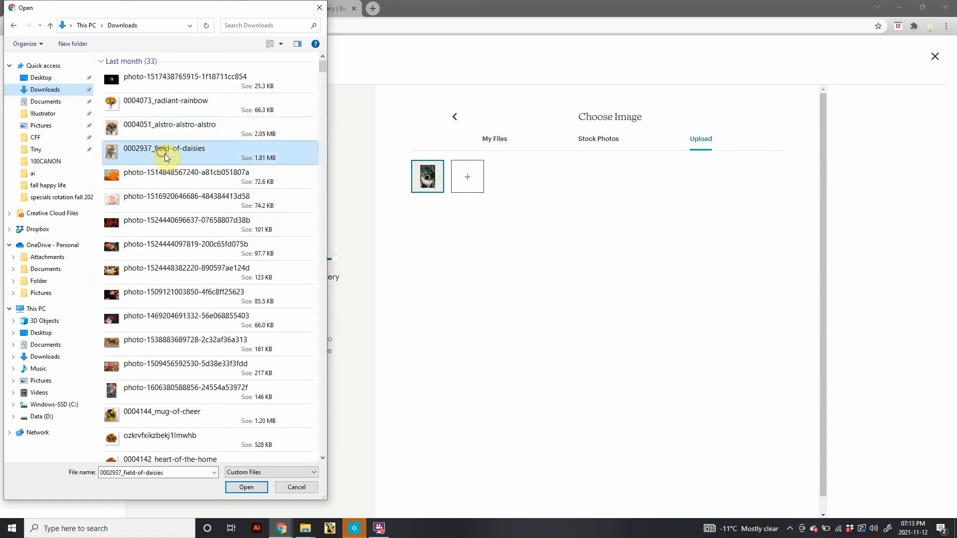
{"action": "left_click", "coordinate": [249, 487]}
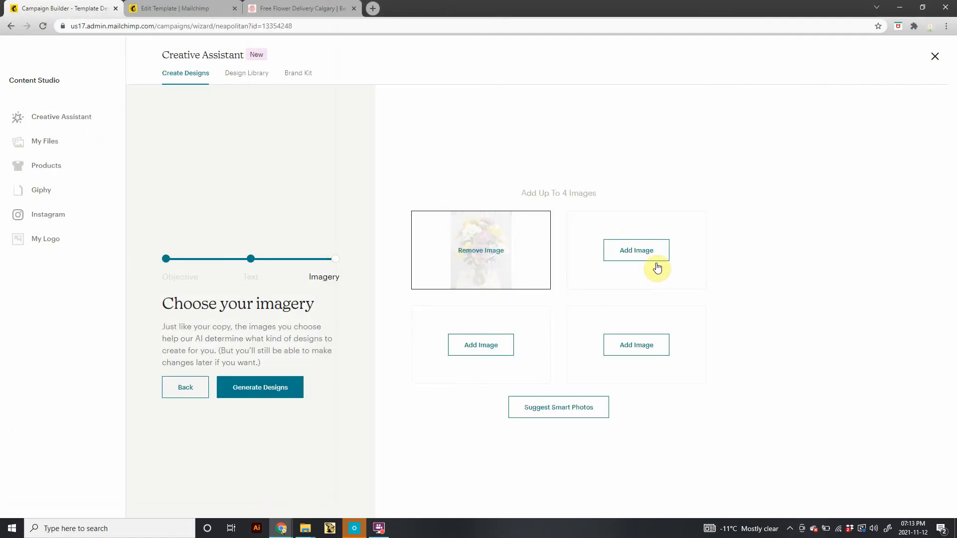
Generate the designs with channel size Square 1:1 and browse the results.
{"action": "left_click", "coordinate": [267, 393]}
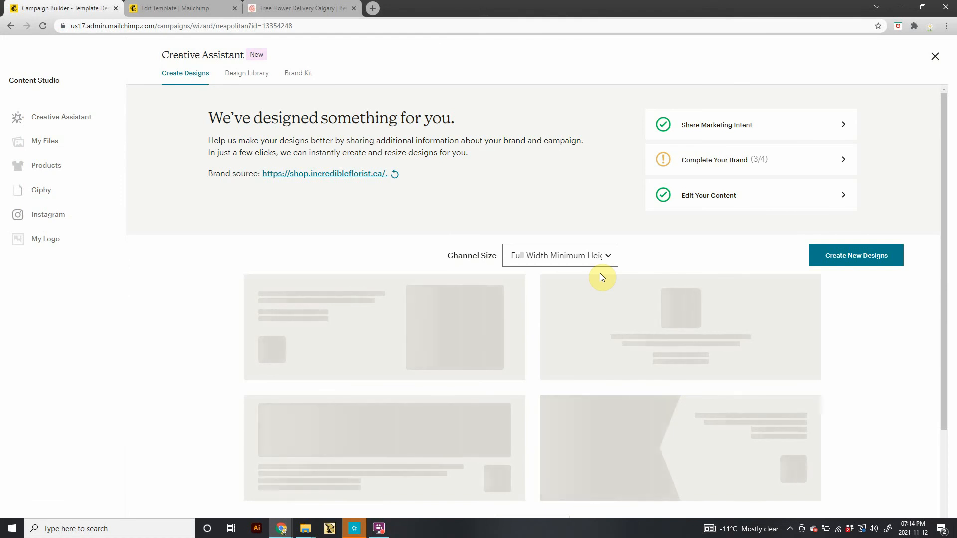
{"action": "left_click", "coordinate": [608, 257]}
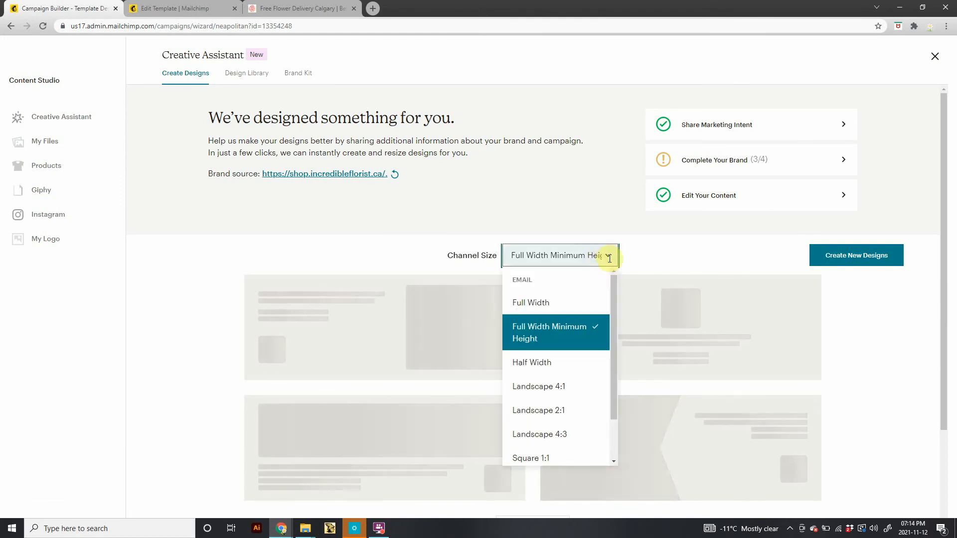
{"action": "left_click", "coordinate": [568, 457]}
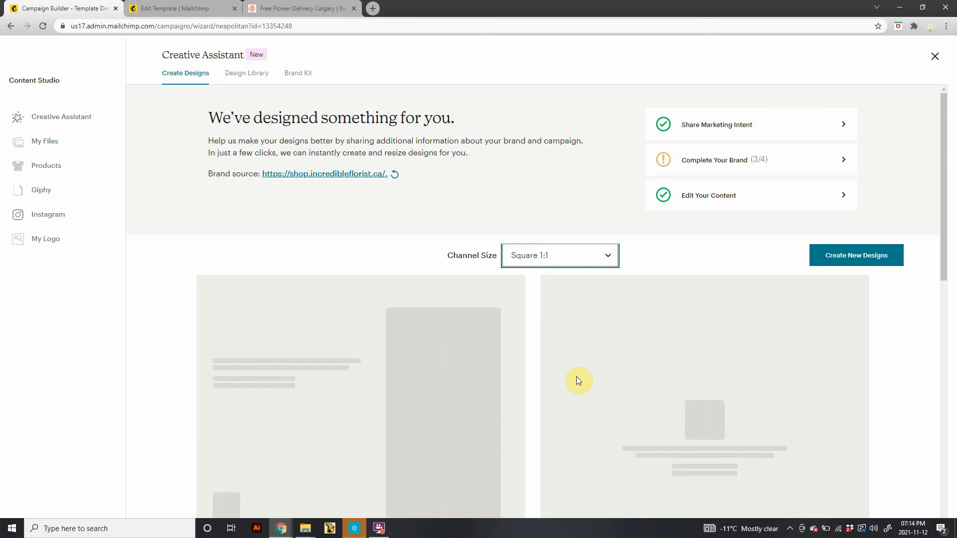
{"action": "left_click", "coordinate": [588, 256]}
{"action": "scroll", "coordinate": [577, 369], "scroll_direction": "down", "scroll_amount": 1}
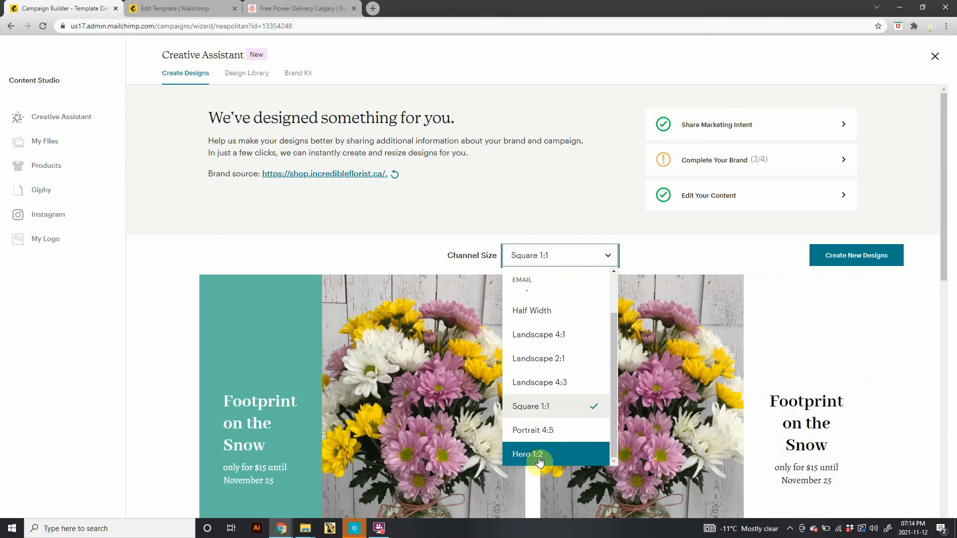
{"action": "left_click", "coordinate": [558, 405]}
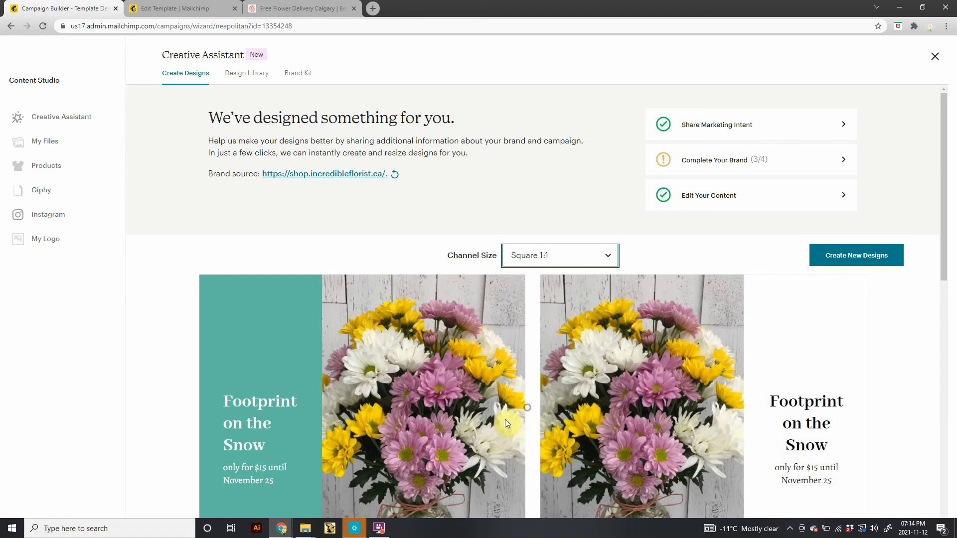
{"action": "scroll", "coordinate": [485, 439], "scroll_direction": "down", "scroll_amount": 3}
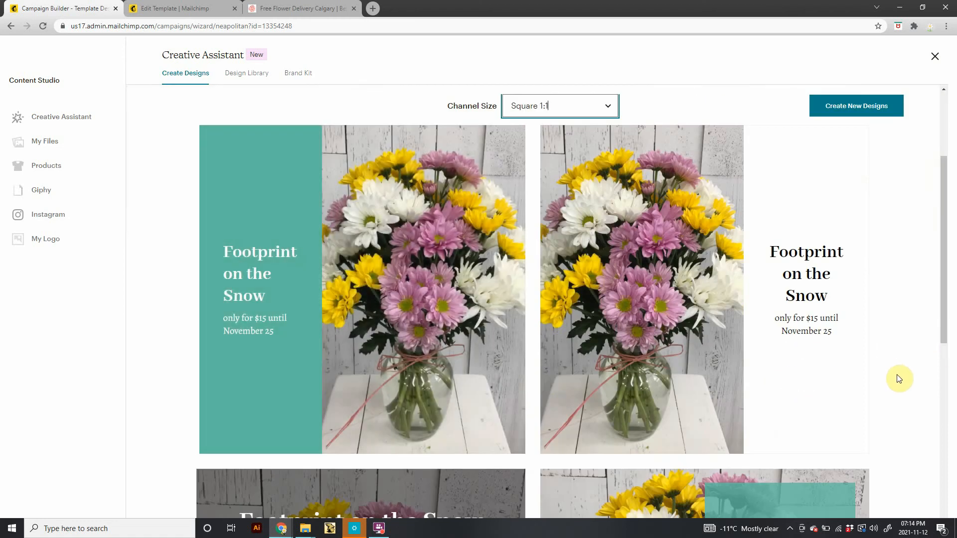
Browse the generated Square 1:1 designs and load more designs.
{"action": "scroll", "coordinate": [947, 397], "scroll_direction": "down", "scroll_amount": 2}
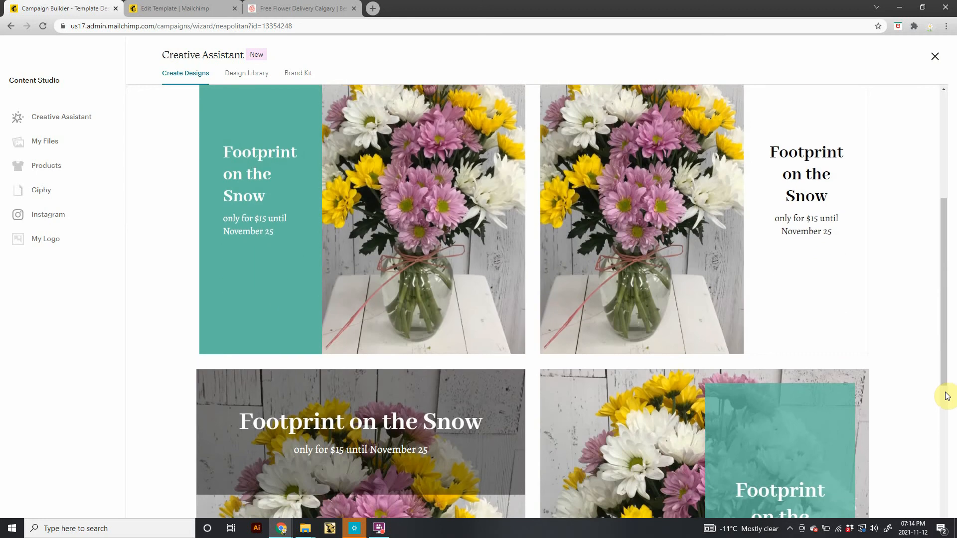
{"action": "scroll", "coordinate": [947, 397], "scroll_direction": "down", "scroll_amount": 6}
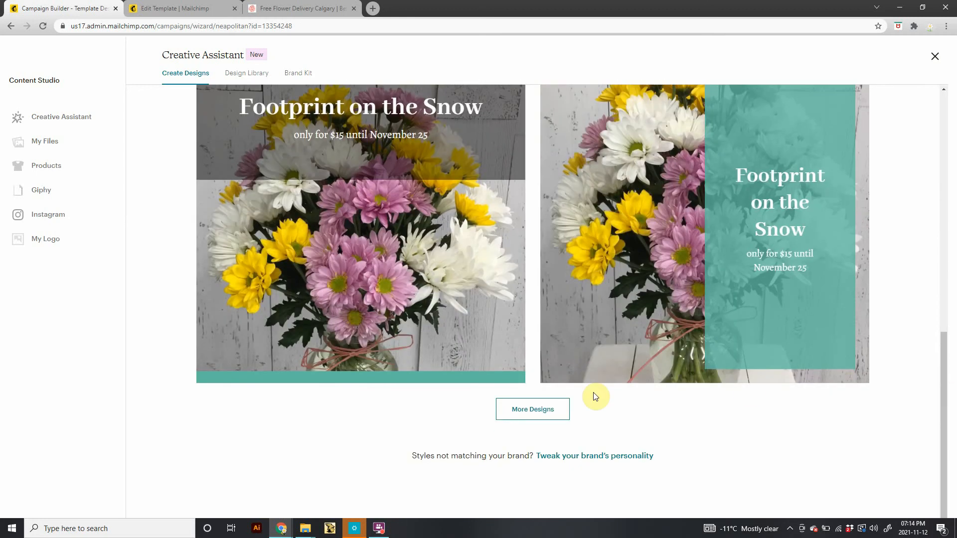
{"action": "scroll", "coordinate": [488, 445], "scroll_direction": "up", "scroll_amount": 4}
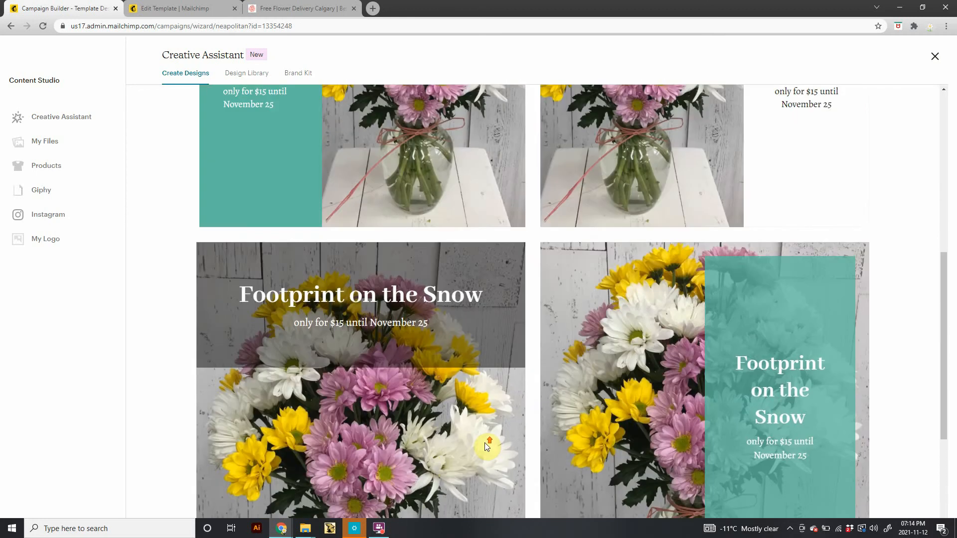
{"action": "scroll", "coordinate": [531, 241], "scroll_direction": "up", "scroll_amount": 6}
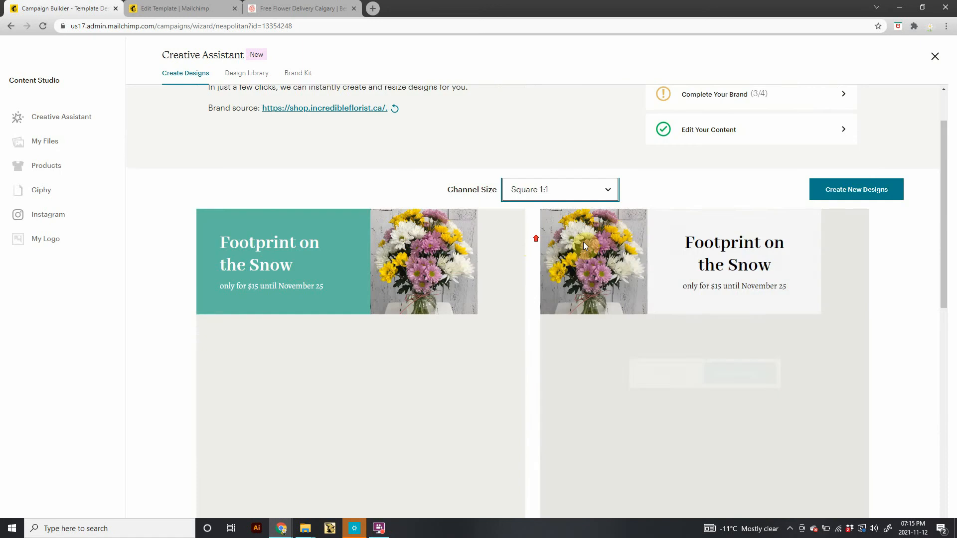
{"action": "scroll", "coordinate": [583, 241], "scroll_direction": "up", "scroll_amount": 1}
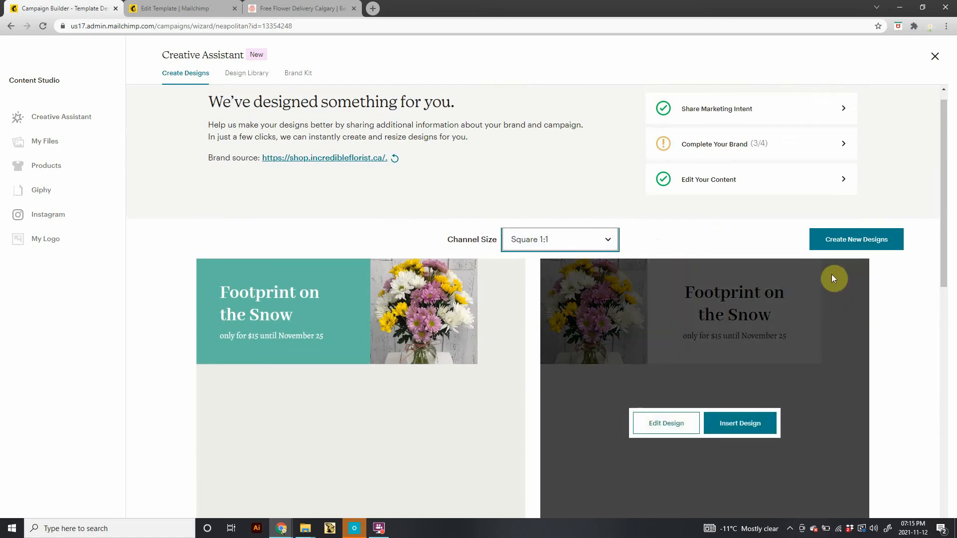
{"action": "scroll", "coordinate": [504, 383], "scroll_direction": "down", "scroll_amount": 11}
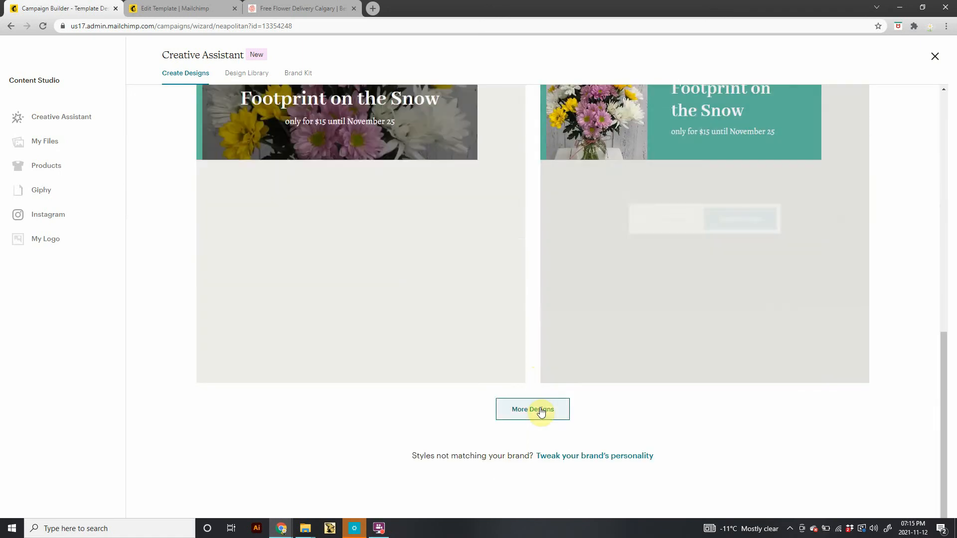
{"action": "left_click", "coordinate": [541, 411]}
Reload the campaign builder page.
{"action": "scroll", "coordinate": [563, 351], "scroll_direction": "down", "scroll_amount": 2}
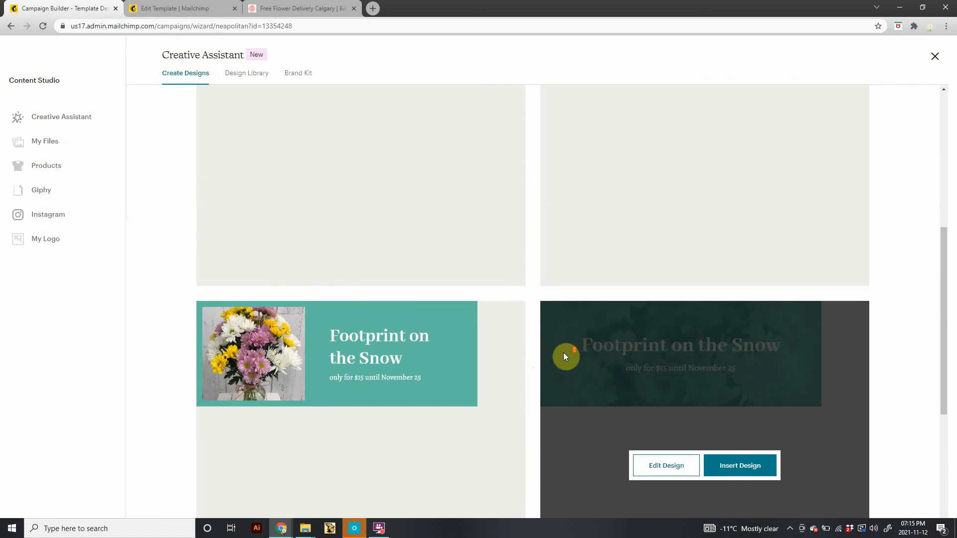
{"action": "scroll", "coordinate": [563, 352], "scroll_direction": "up", "scroll_amount": 12}
{"action": "left_click", "coordinate": [554, 240]}
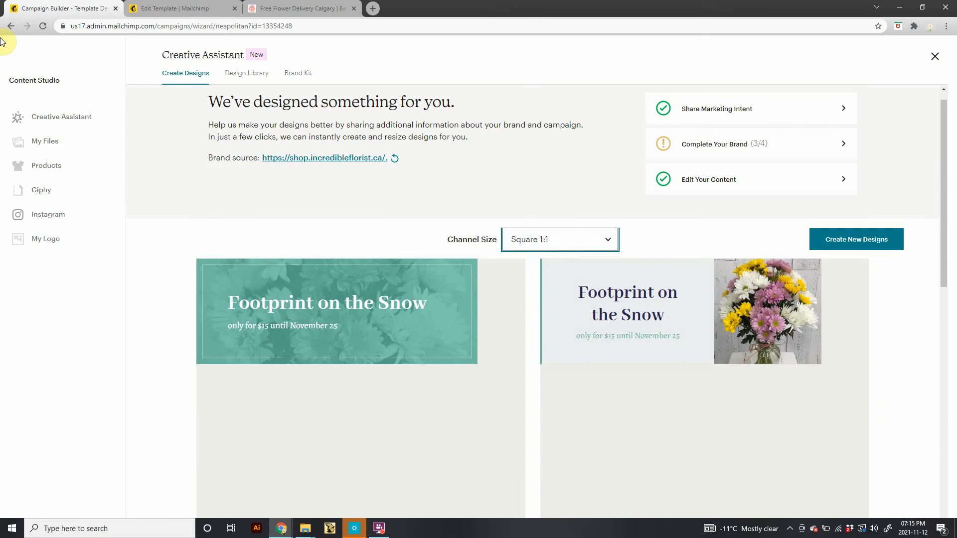
{"action": "left_click", "coordinate": [42, 25]}
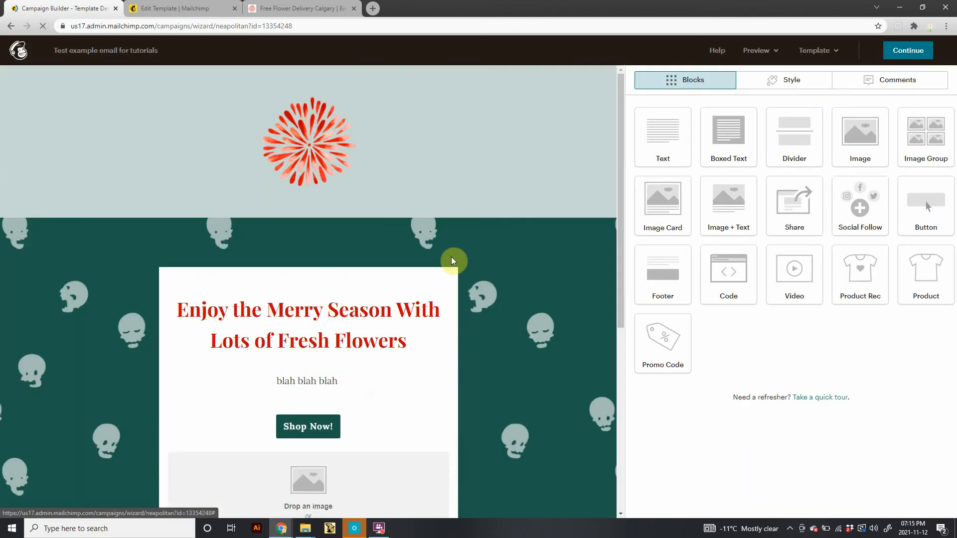
Reopen Creative Assistant from the empty image block, resume the last design and set the channel size to Square 1:1.
{"action": "scroll", "coordinate": [372, 461], "scroll_direction": "down", "scroll_amount": 2}
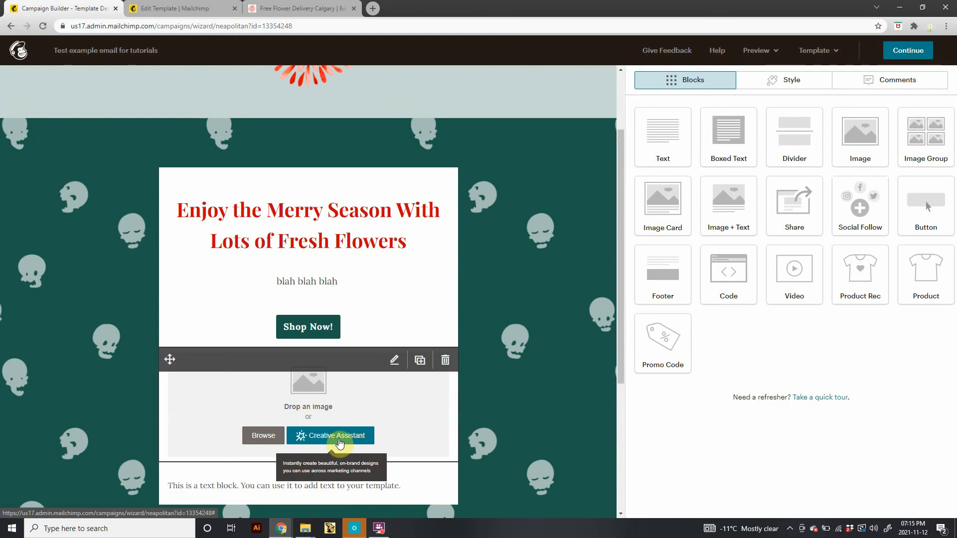
{"action": "left_click", "coordinate": [302, 439]}
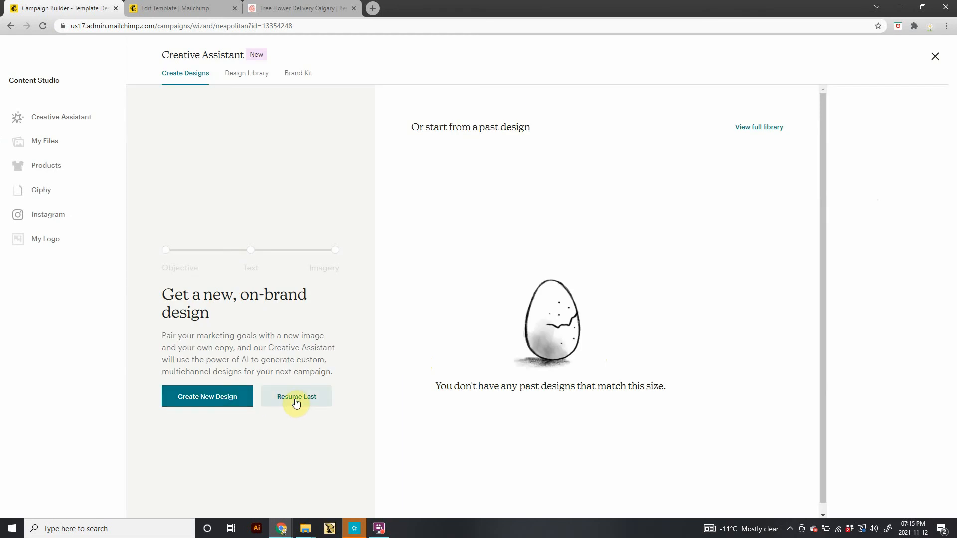
{"action": "left_click", "coordinate": [296, 402]}
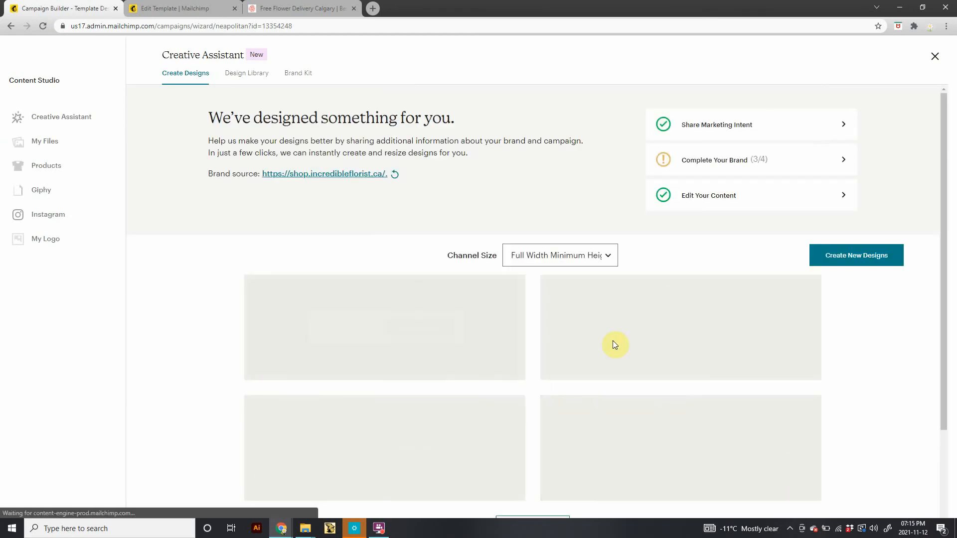
{"action": "mouse_move", "coordinate": [580, 314]}
{"action": "left_click", "coordinate": [575, 255]}
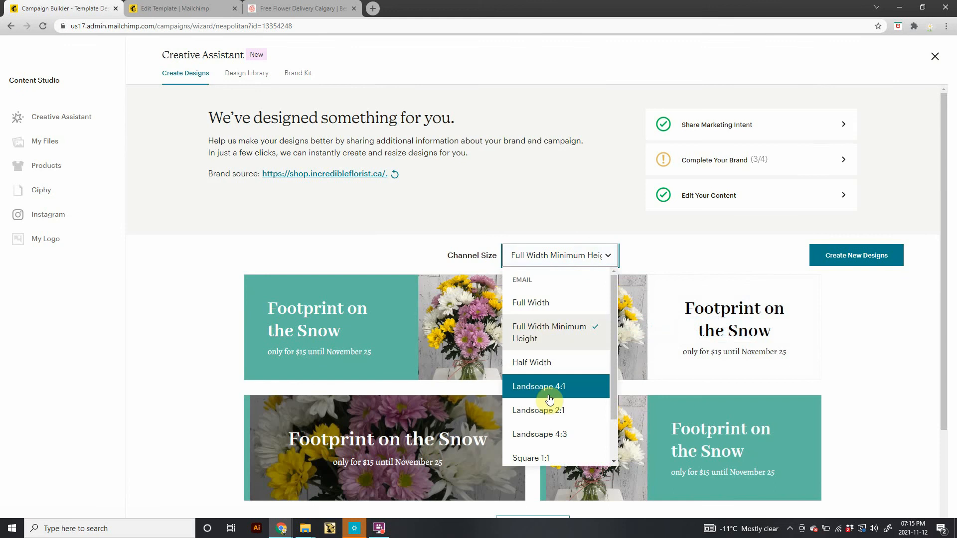
{"action": "left_click", "coordinate": [546, 457]}
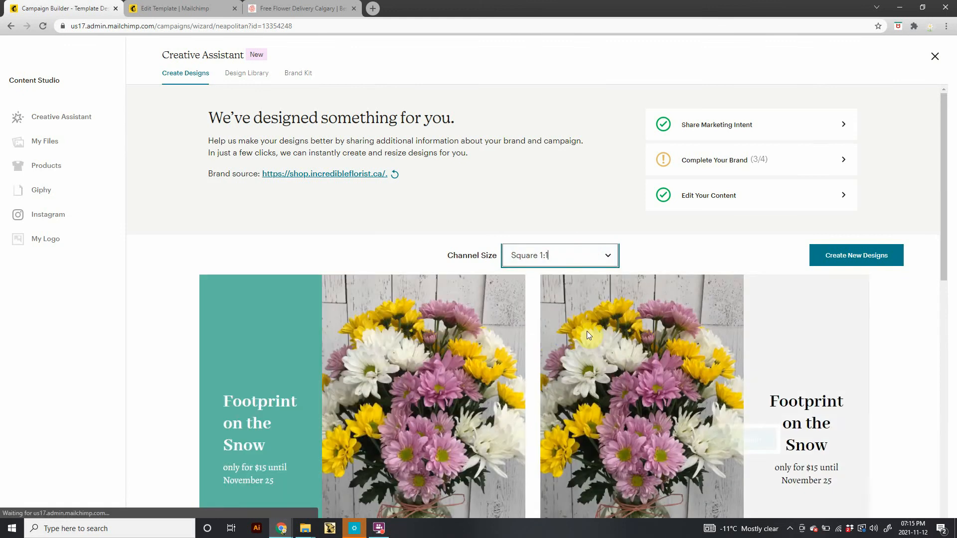
Browse the regenerated Square 1:1 designs and load more designs.
{"action": "scroll", "coordinate": [718, 329], "scroll_direction": "down", "scroll_amount": 1}
{"action": "mouse_move", "coordinate": [849, 328]}
{"action": "scroll", "coordinate": [848, 330], "scroll_direction": "down", "scroll_amount": 2}
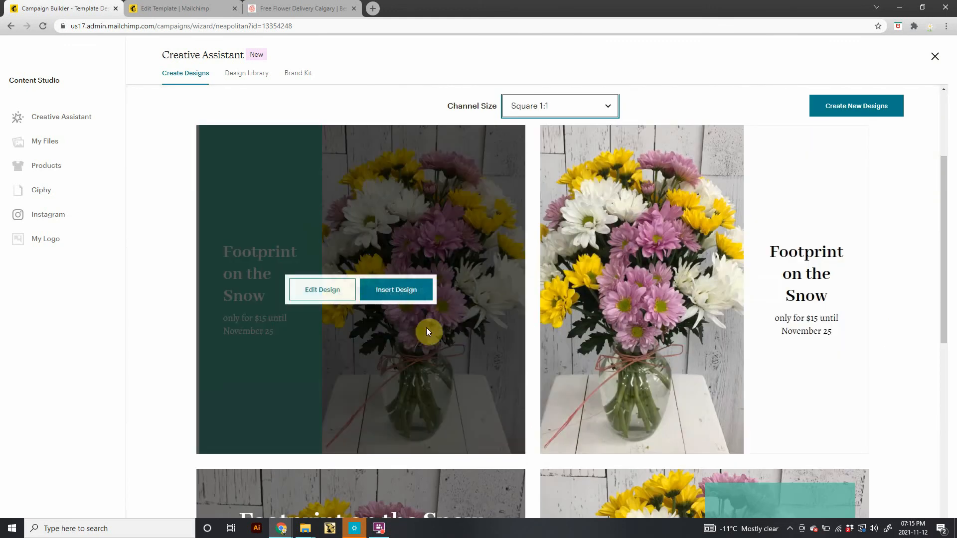
{"action": "scroll", "coordinate": [897, 354], "scroll_direction": "down", "scroll_amount": 5}
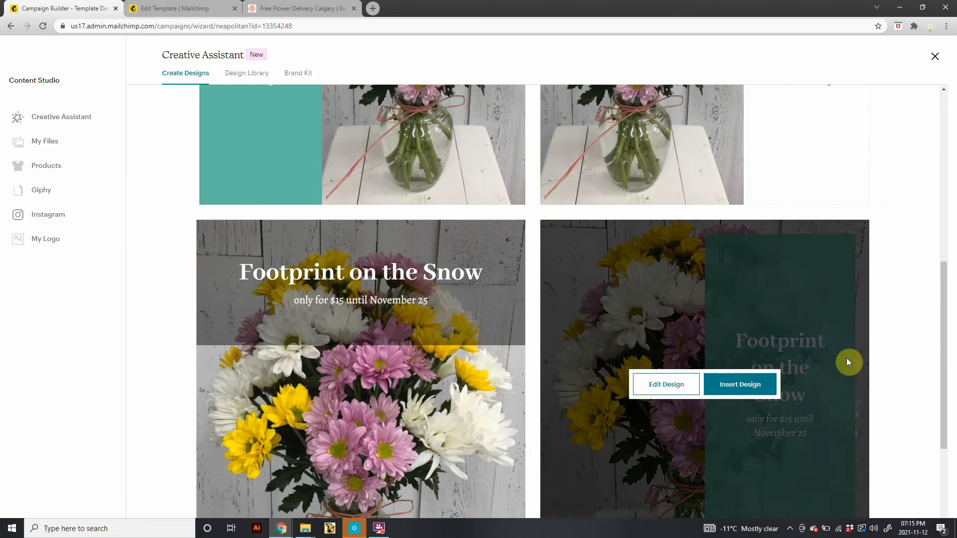
{"action": "scroll", "coordinate": [906, 327], "scroll_direction": "down", "scroll_amount": 3}
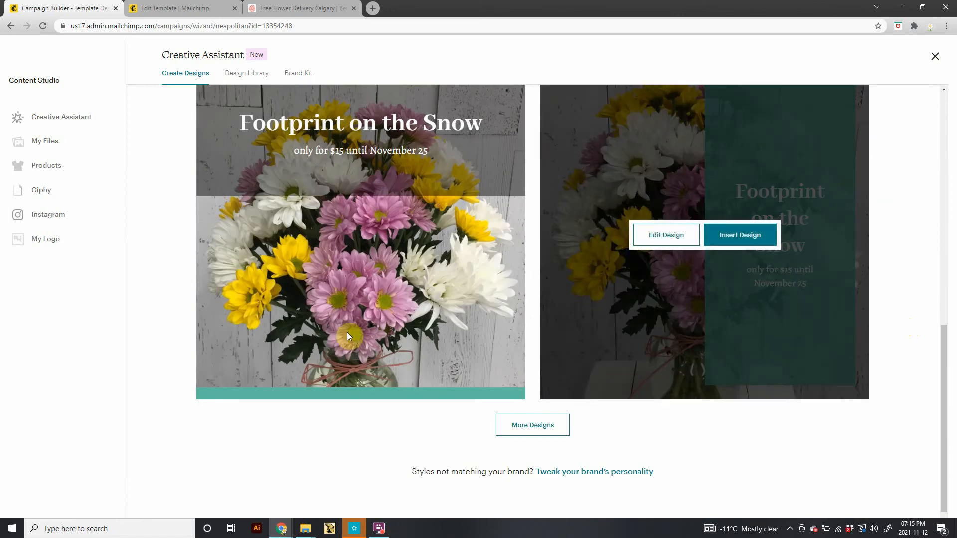
{"action": "mouse_move", "coordinate": [313, 390]}
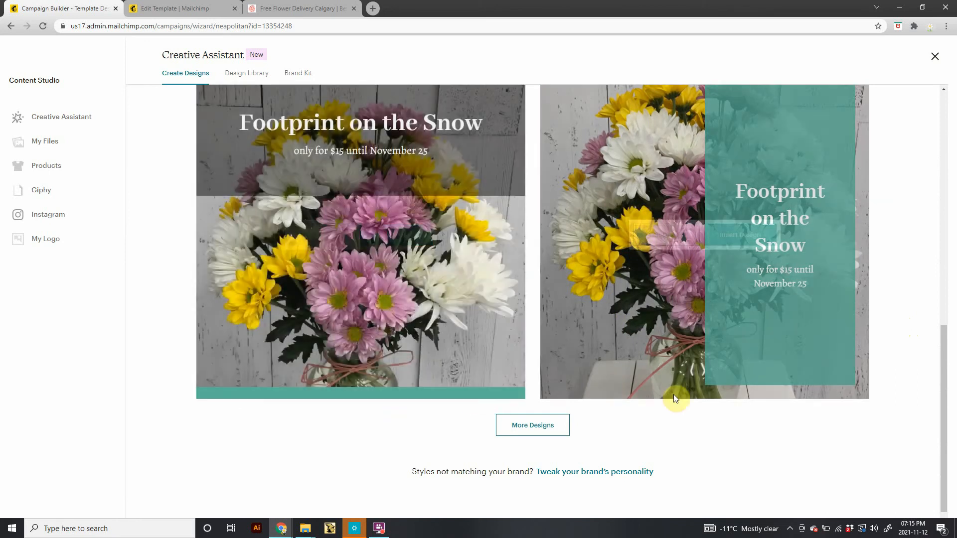
{"action": "mouse_move", "coordinate": [739, 341]}
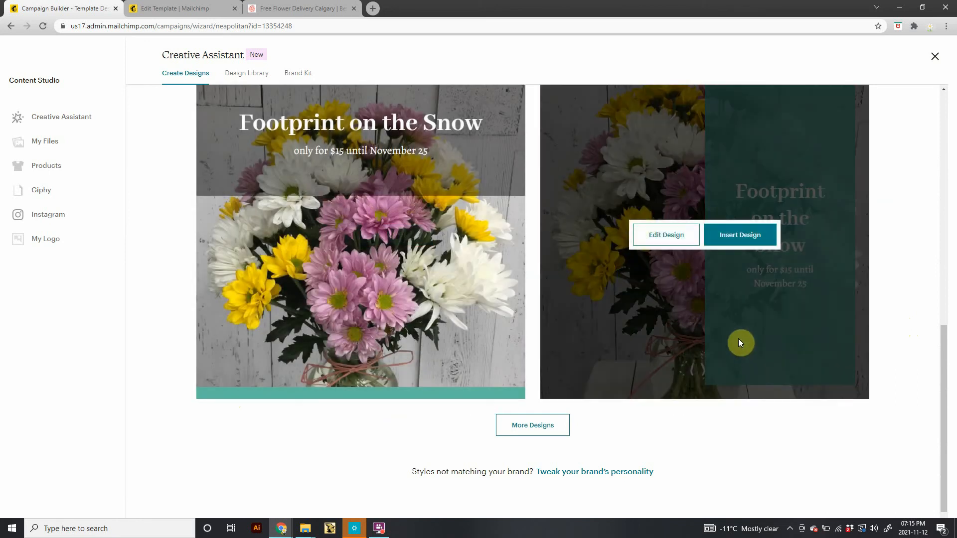
{"action": "scroll", "coordinate": [663, 463], "scroll_direction": "up", "scroll_amount": 7}
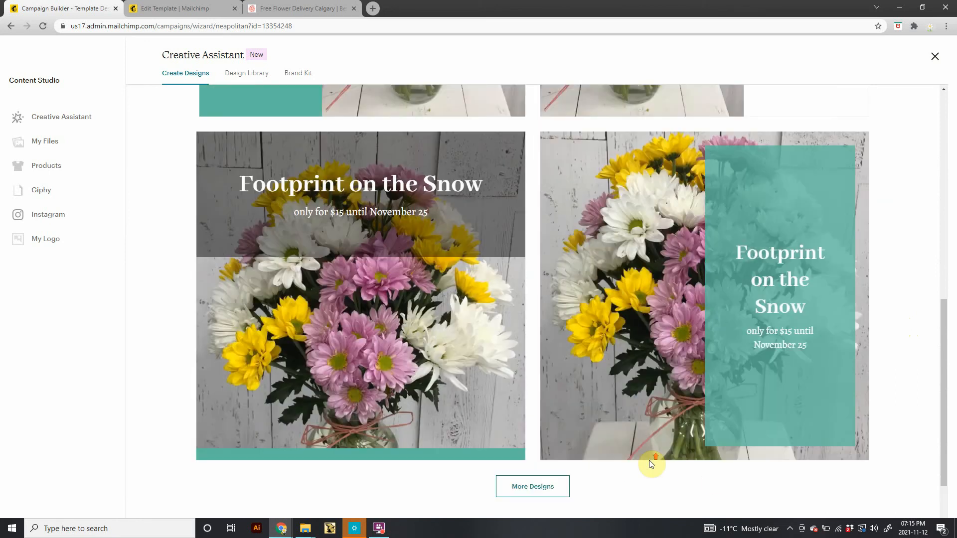
{"action": "scroll", "coordinate": [654, 460], "scroll_direction": "up", "scroll_amount": 2}
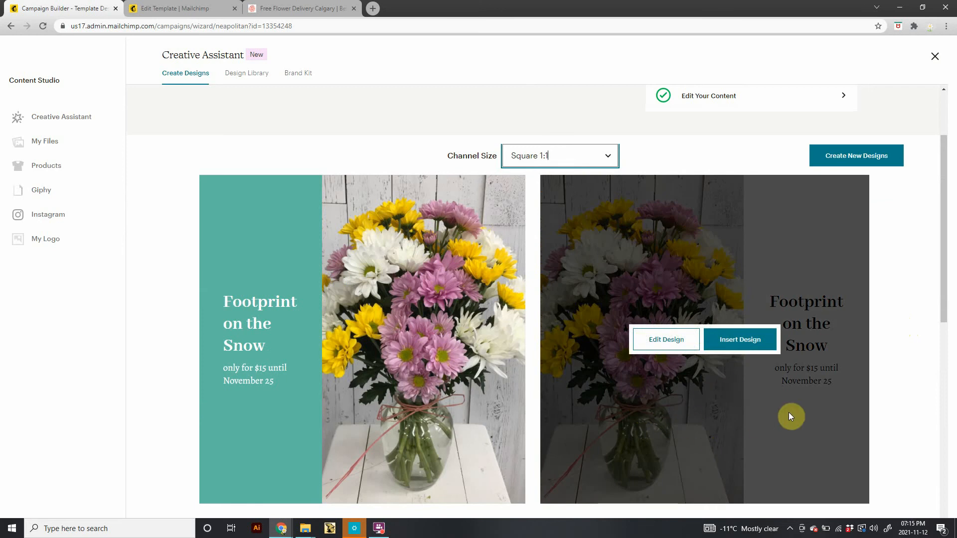
{"action": "scroll", "coordinate": [847, 418], "scroll_direction": "down", "scroll_amount": 9}
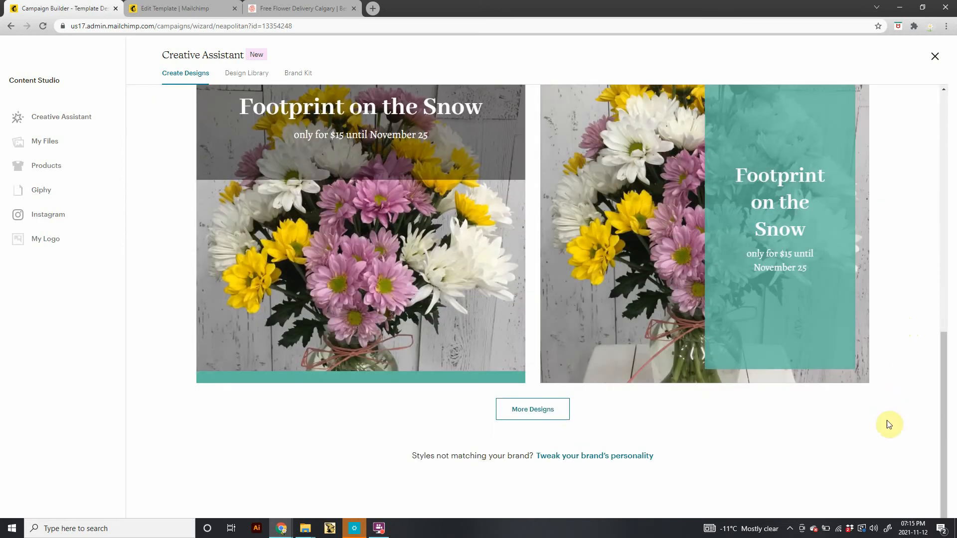
{"action": "left_click", "coordinate": [556, 412]}
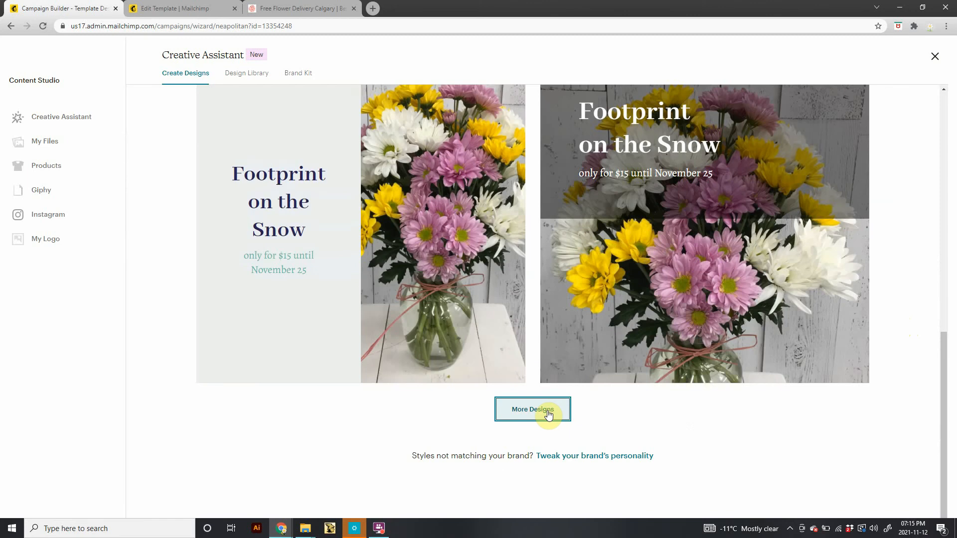
Open the design with the flower photo on the left and the teal text panel for editing.
{"action": "scroll", "coordinate": [548, 414], "scroll_direction": "up", "scroll_amount": 10}
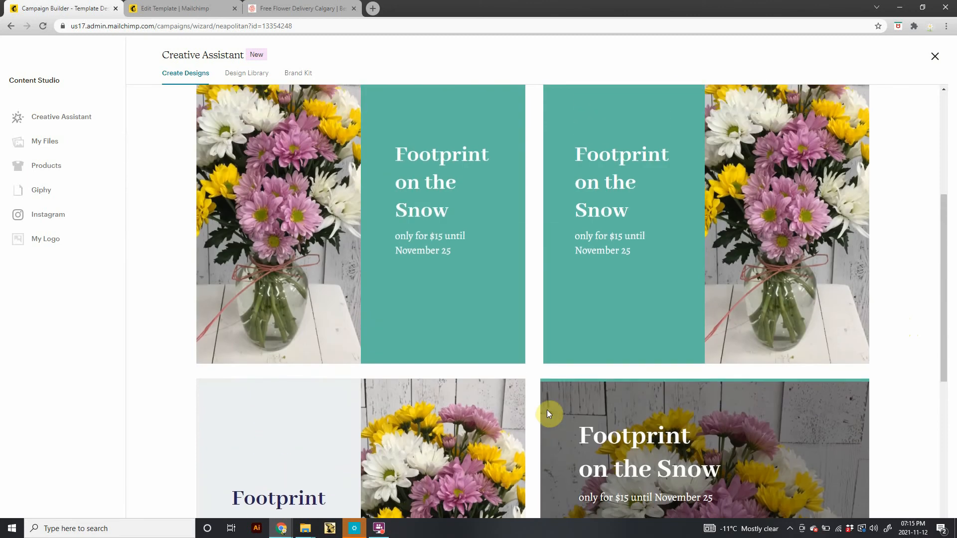
{"action": "scroll", "coordinate": [545, 411], "scroll_direction": "down", "scroll_amount": 3}
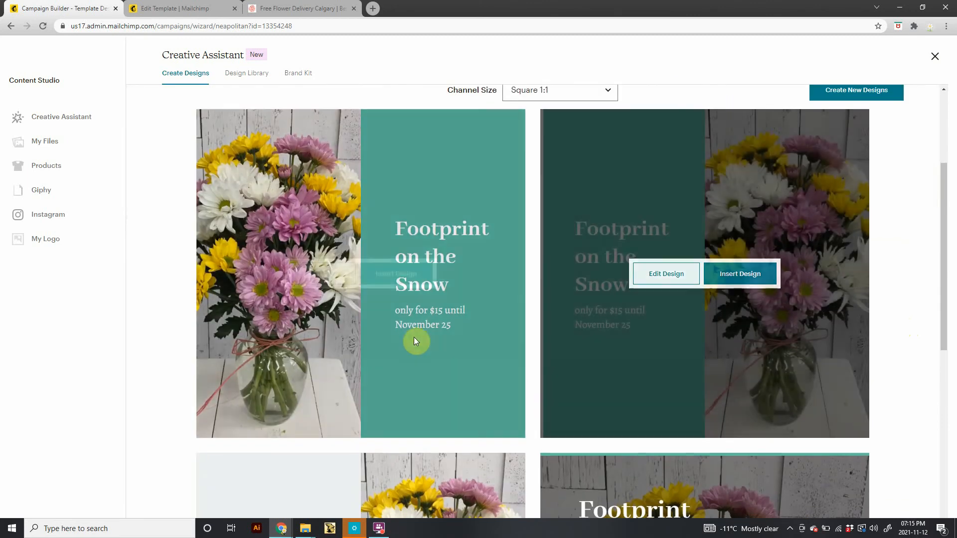
{"action": "mouse_move", "coordinate": [395, 338]}
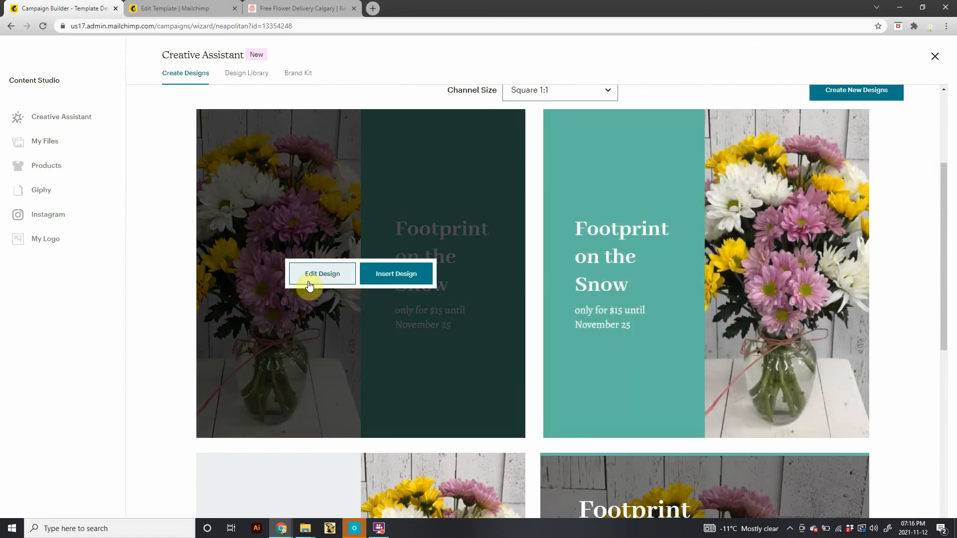
{"action": "left_click", "coordinate": [310, 280]}
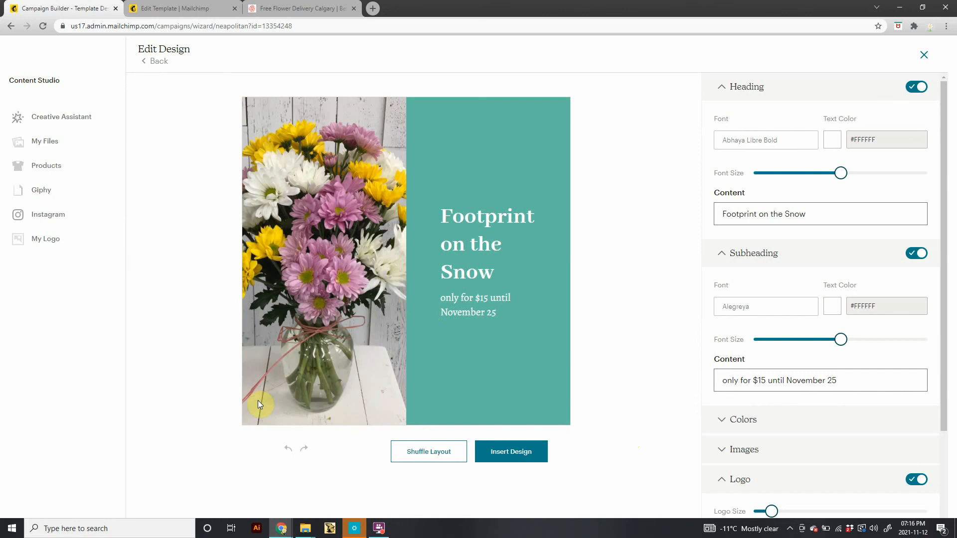
Try several colour palettes on the design, ending with the pink palette.
{"action": "left_click", "coordinate": [724, 426]}
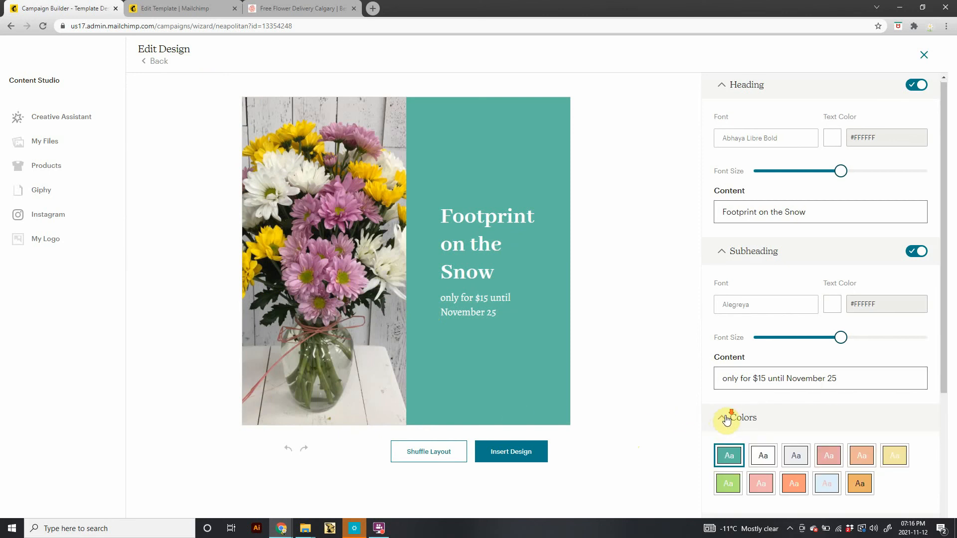
{"action": "scroll", "coordinate": [728, 421], "scroll_direction": "down", "scroll_amount": 2}
{"action": "left_click", "coordinate": [832, 387]}
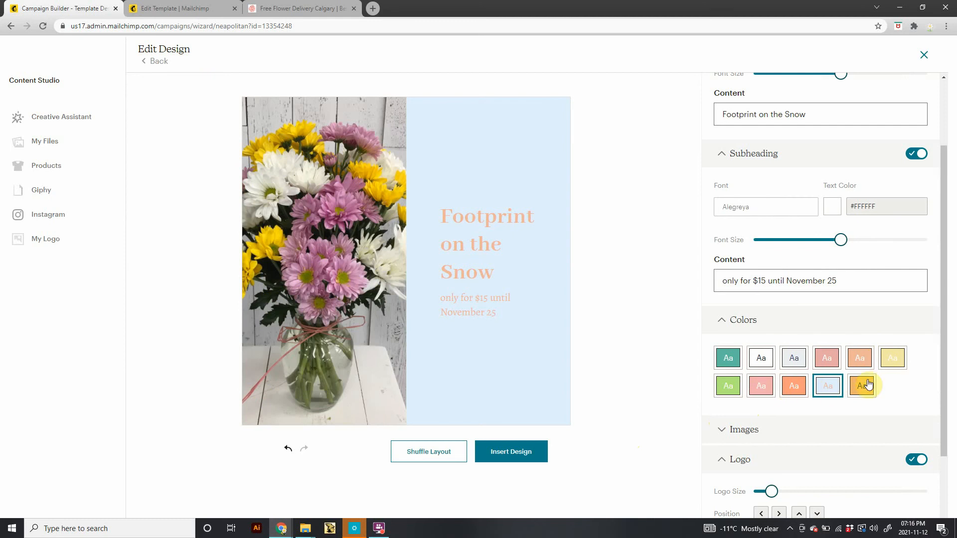
{"action": "left_click", "coordinate": [862, 367]}
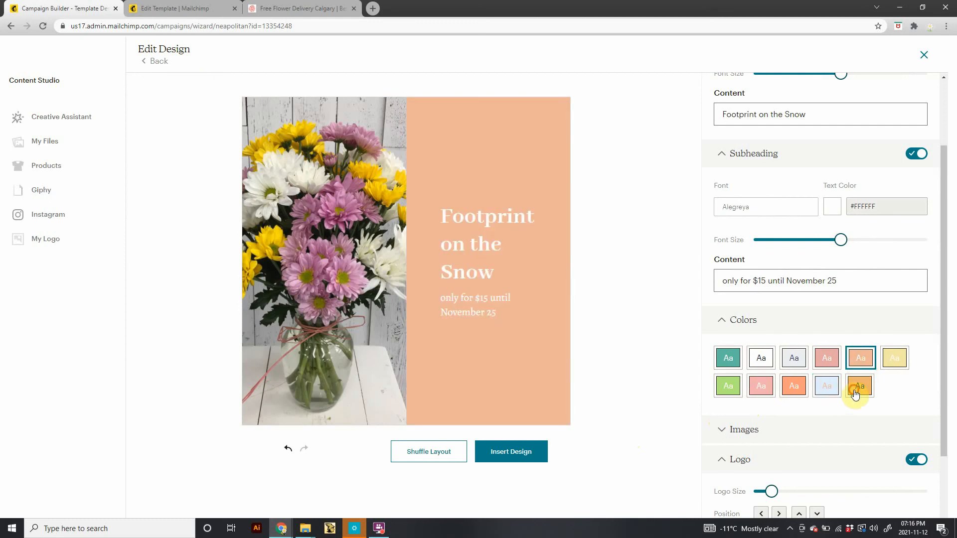
{"action": "left_click", "coordinate": [857, 388]}
{"action": "left_click", "coordinate": [734, 392]}
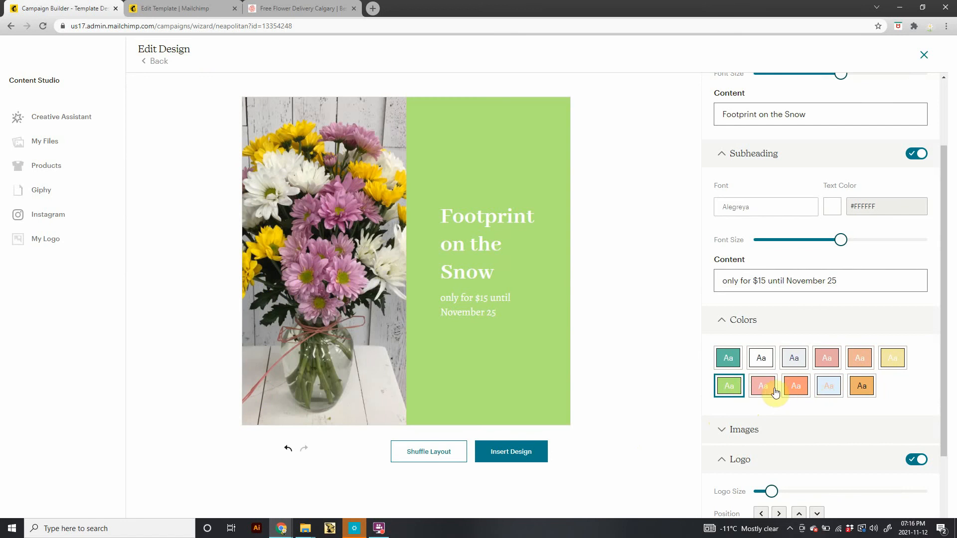
{"action": "left_click", "coordinate": [763, 387]}
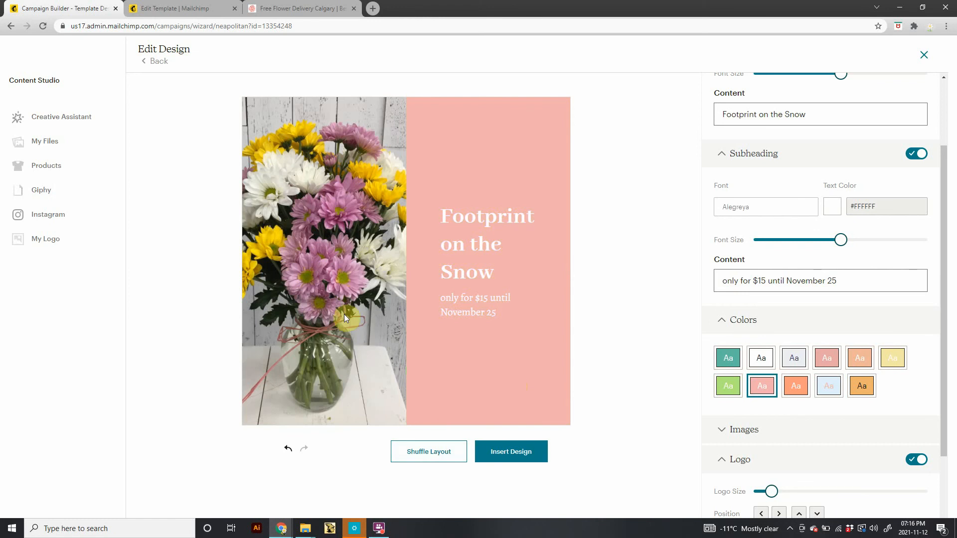
Shuffle the design's layout several times until the text panel sits left of the photo.
{"action": "left_click", "coordinate": [423, 453]}
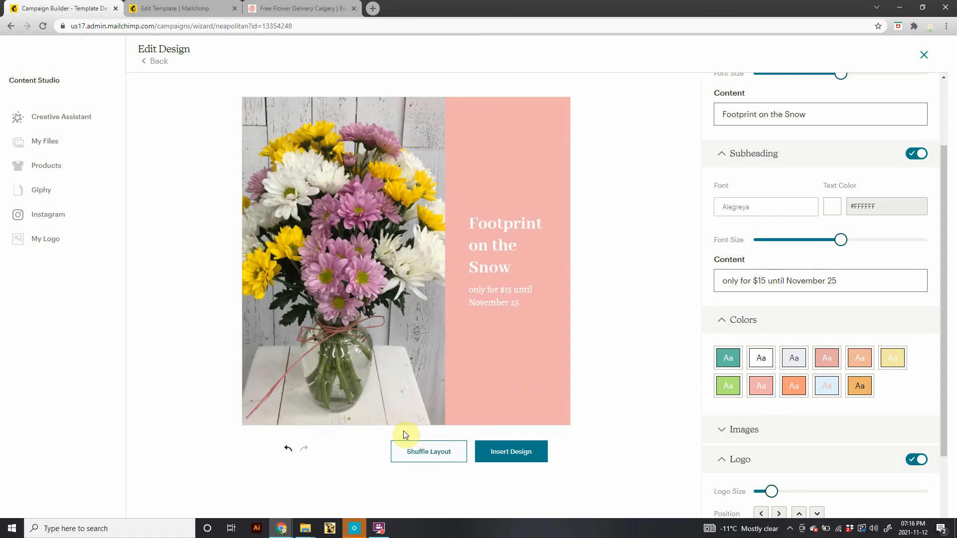
{"action": "left_click", "coordinate": [421, 451]}
{"action": "left_click", "coordinate": [421, 452]}
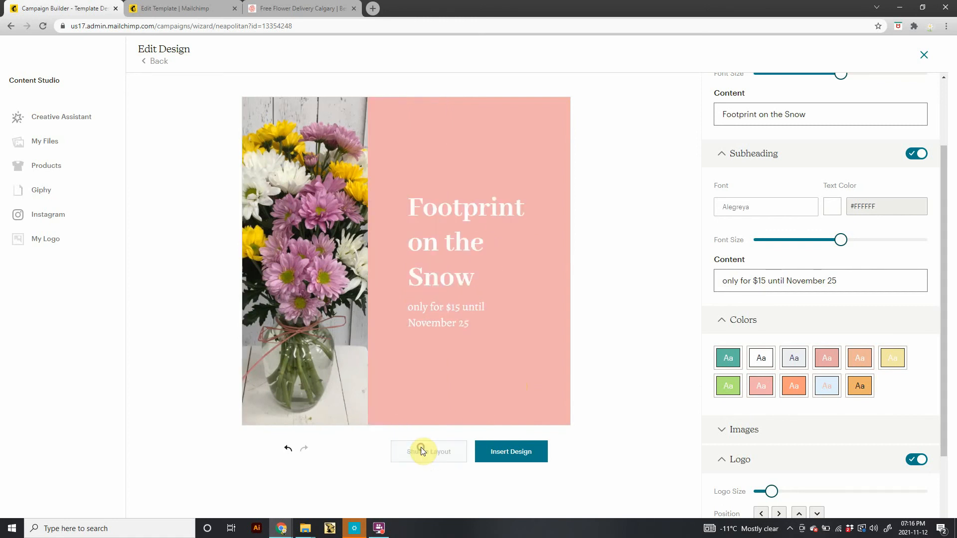
{"action": "left_click", "coordinate": [421, 451]}
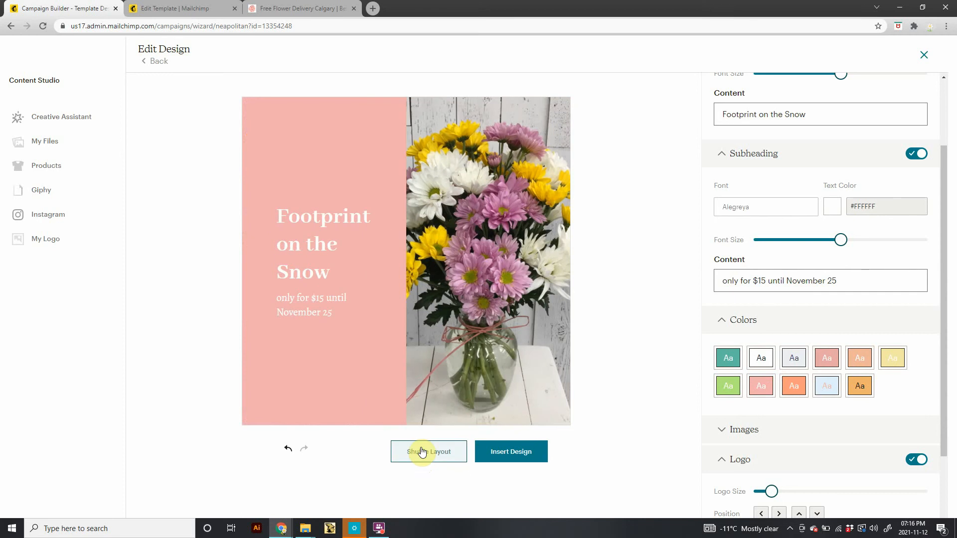
Shuffle the design's layout further until the text panel sits right of the flower photo.
{"action": "left_click", "coordinate": [422, 452]}
{"action": "left_click", "coordinate": [421, 451]}
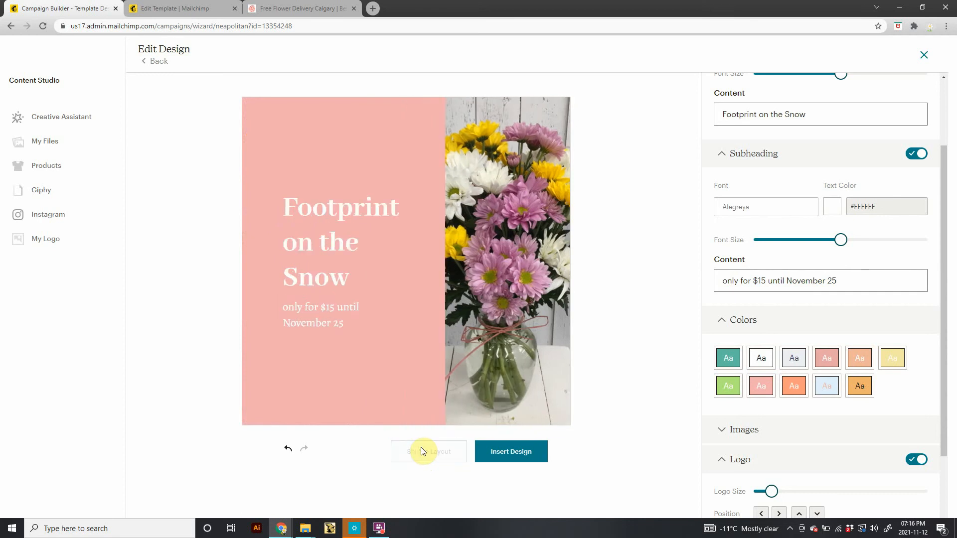
{"action": "left_click", "coordinate": [421, 451]}
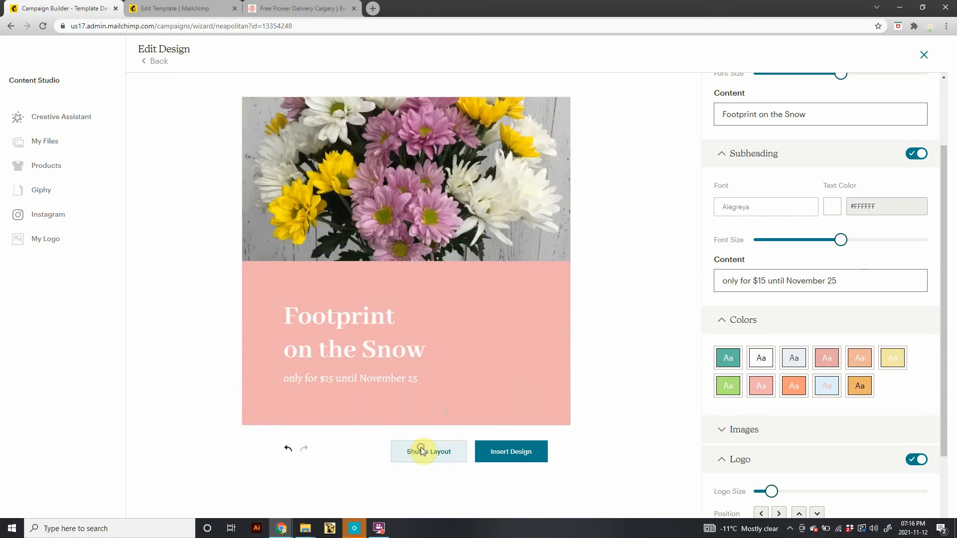
{"action": "left_click", "coordinate": [421, 451]}
{"action": "left_click", "coordinate": [421, 451]}
{"action": "left_click", "coordinate": [421, 451]}
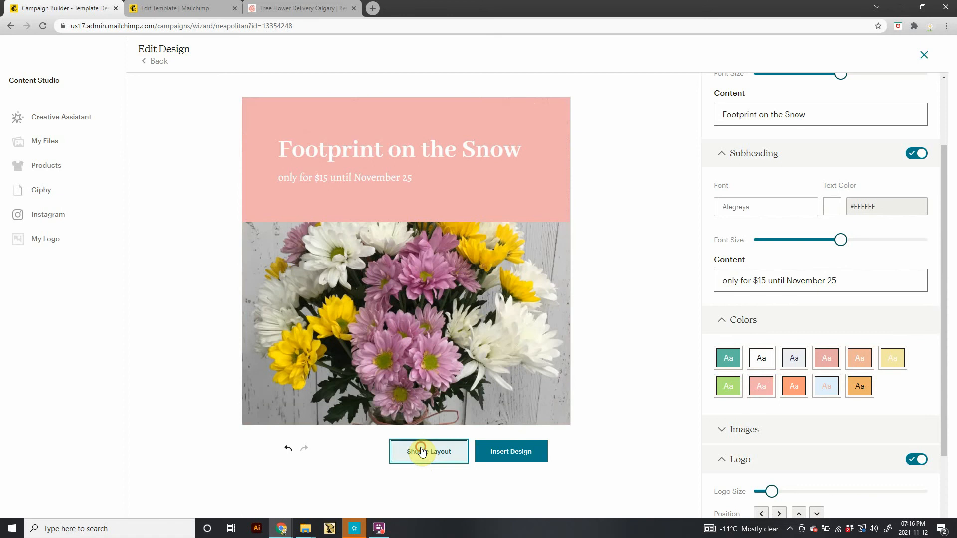
{"action": "left_click", "coordinate": [421, 451]}
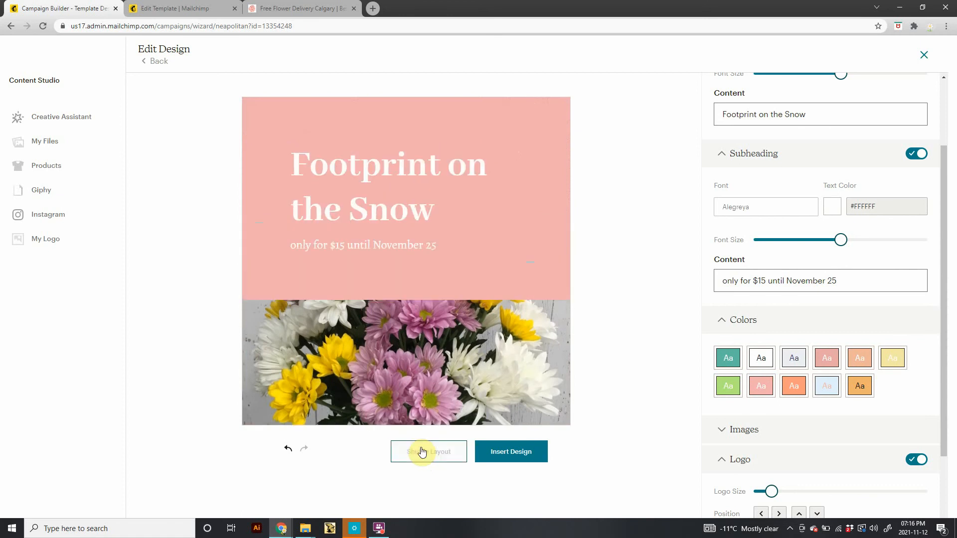
{"action": "left_click", "coordinate": [421, 451]}
{"action": "left_click", "coordinate": [421, 452]}
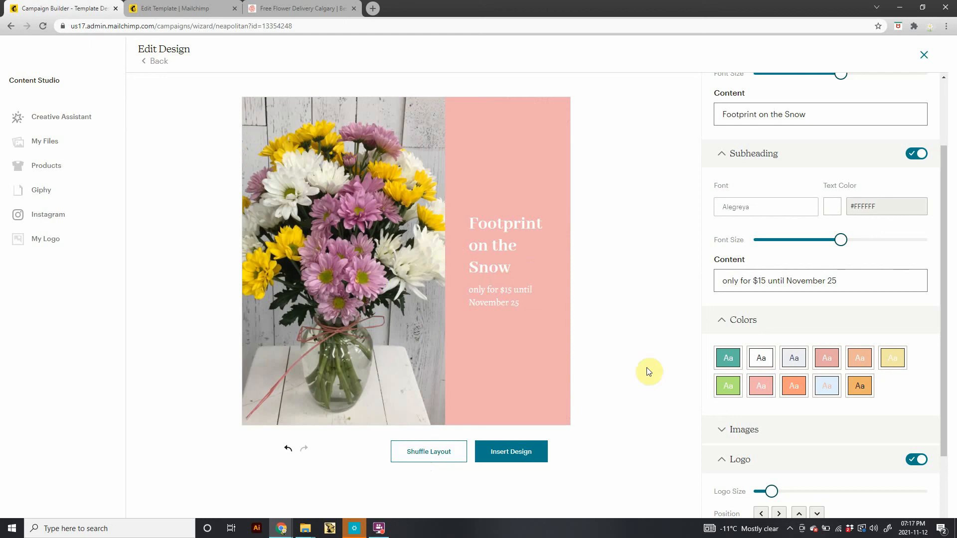
Try fonts for the design heading, settling on Alegreya SC.
{"action": "scroll", "coordinate": [780, 391], "scroll_direction": "down", "scroll_amount": 3}
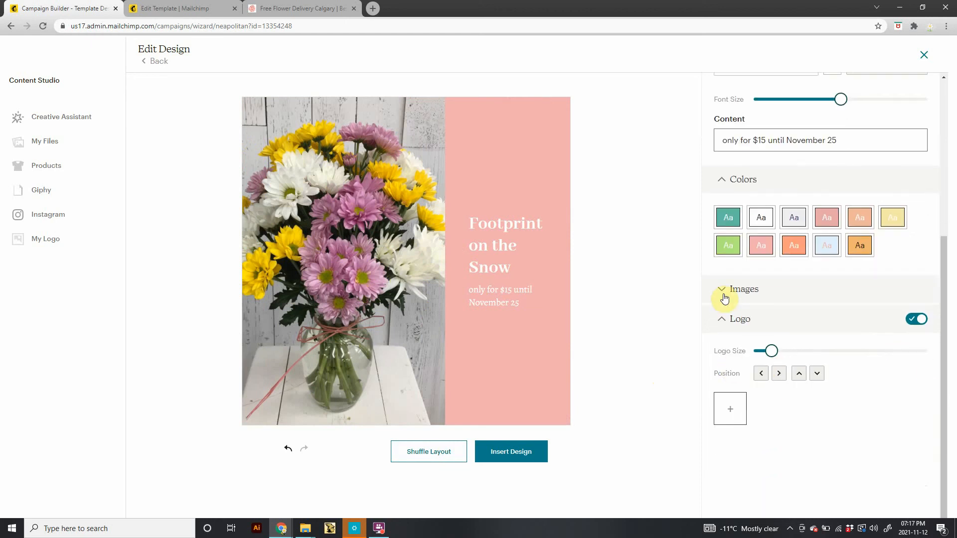
{"action": "left_click", "coordinate": [719, 293]}
{"action": "scroll", "coordinate": [827, 269], "scroll_direction": "up", "scroll_amount": 5}
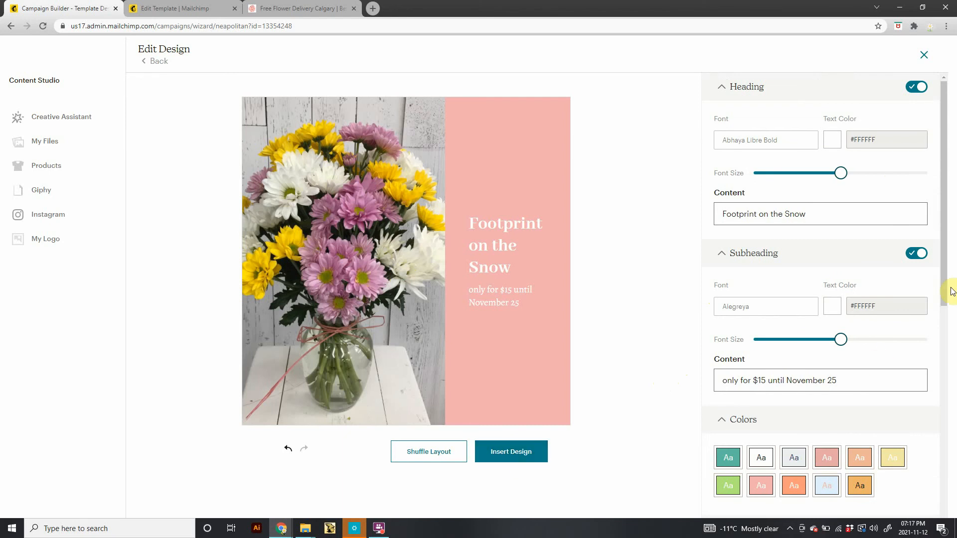
{"action": "left_click", "coordinate": [782, 140]}
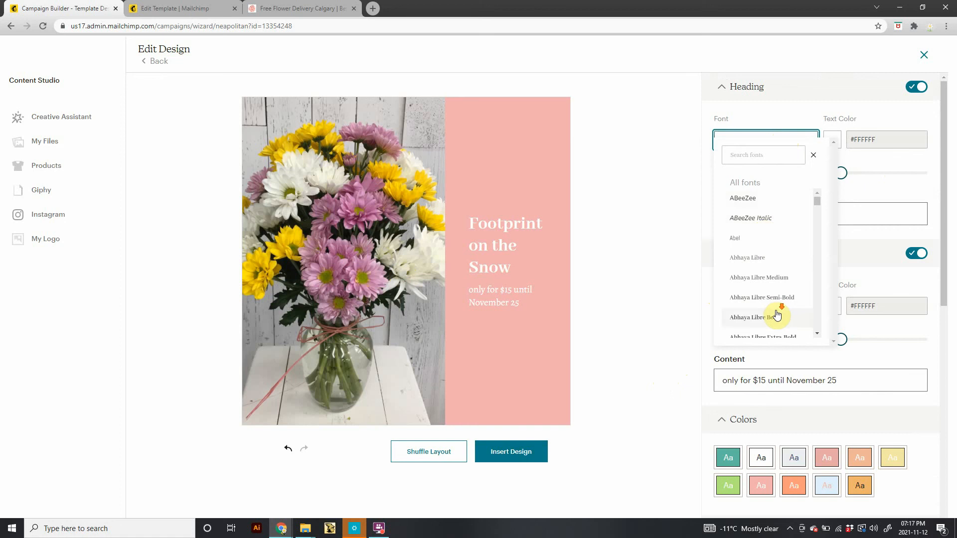
{"action": "scroll", "coordinate": [774, 312], "scroll_direction": "down", "scroll_amount": 5}
{"action": "scroll", "coordinate": [775, 309], "scroll_direction": "down", "scroll_amount": 2}
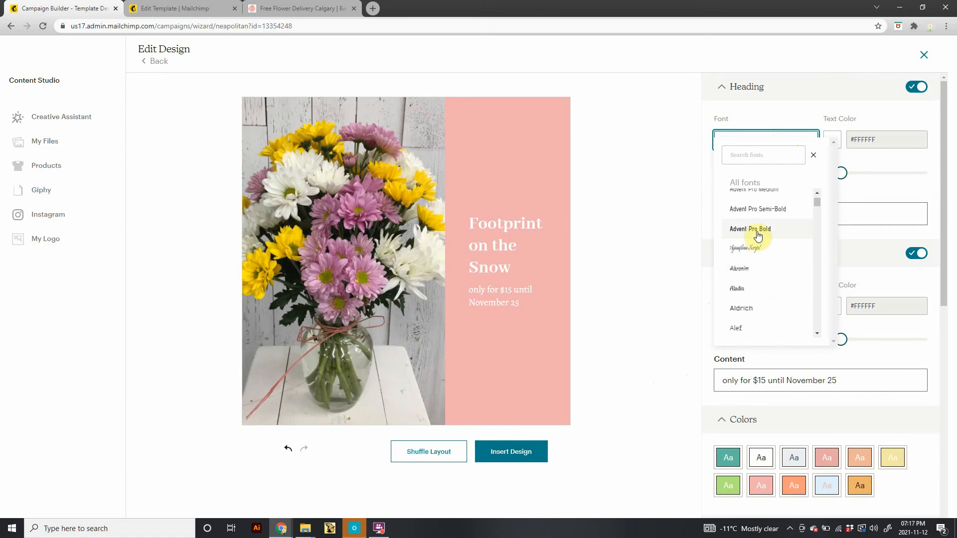
{"action": "left_click", "coordinate": [762, 246]}
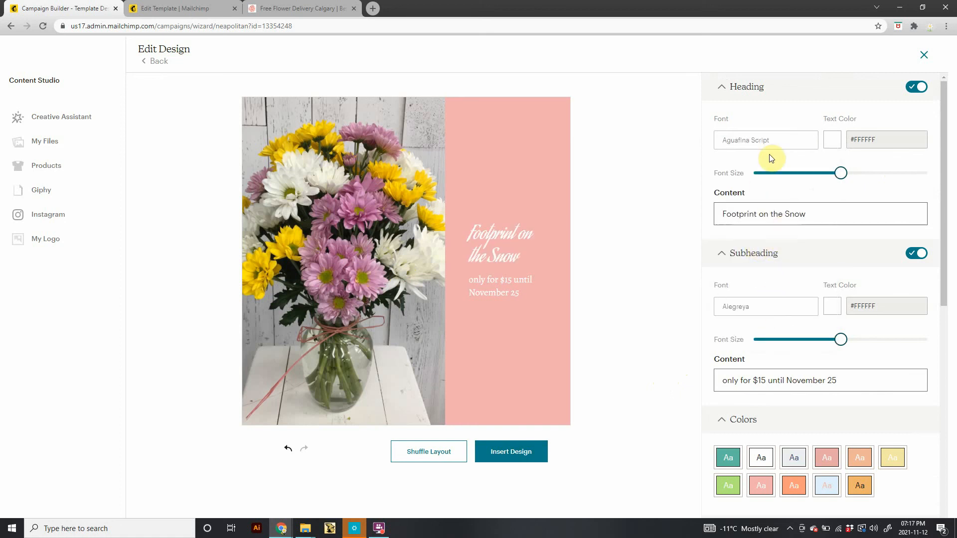
{"action": "left_click", "coordinate": [773, 141]}
{"action": "scroll", "coordinate": [752, 282], "scroll_direction": "down", "scroll_amount": 10}
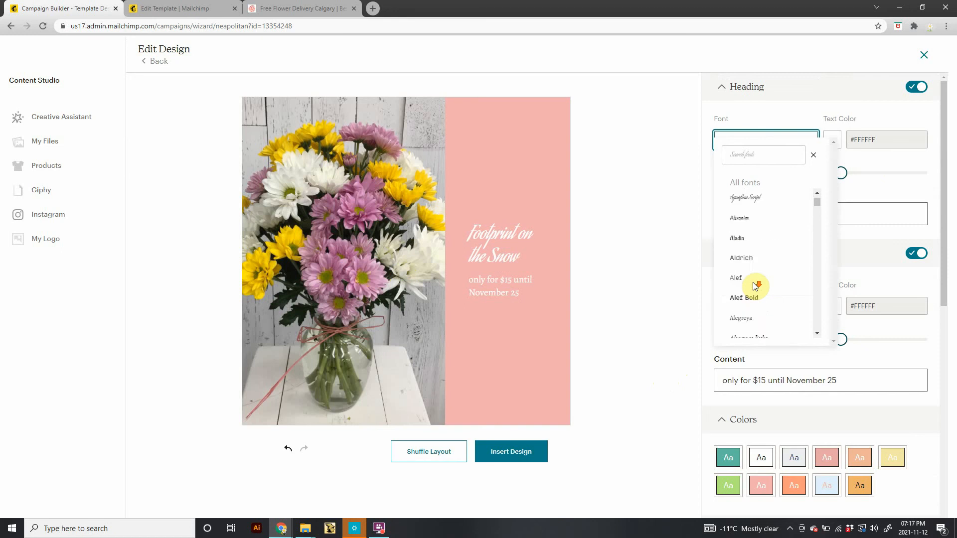
{"action": "scroll", "coordinate": [743, 212], "scroll_direction": "up", "scroll_amount": 1}
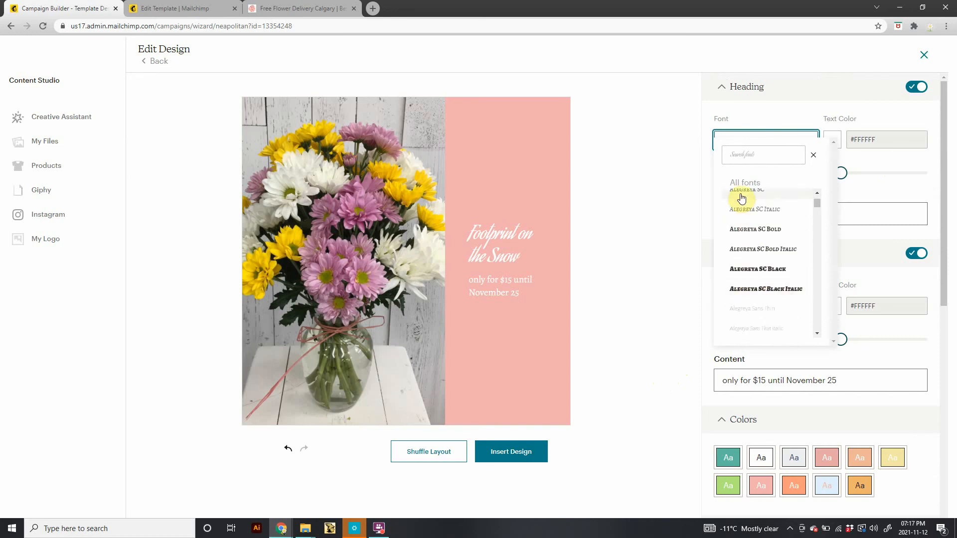
{"action": "left_click", "coordinate": [741, 197]}
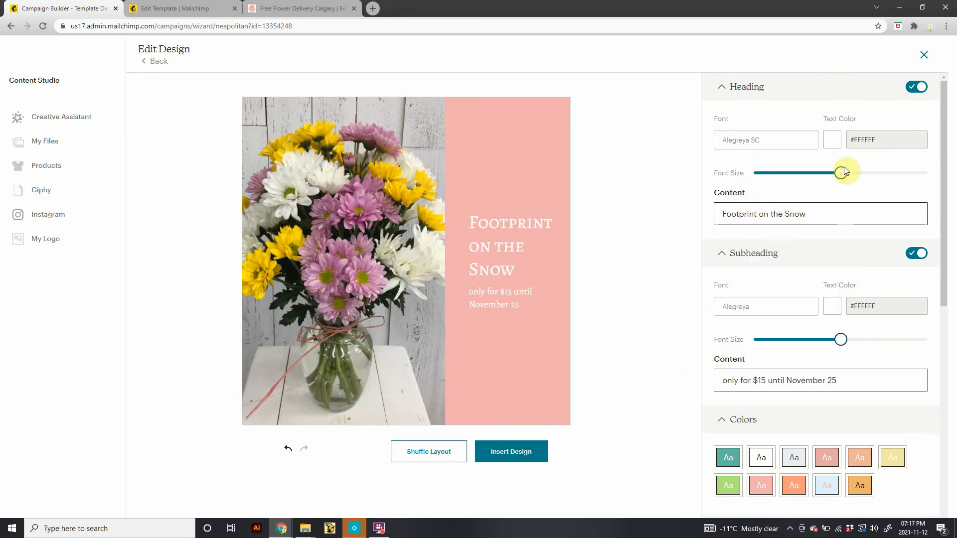
Reduce the heading font size slightly and set the heading text colour to #D72360.
{"action": "mouse_move", "coordinate": [841, 173]}
{"action": "left_mouse_down"}
{"action": "mouse_move", "coordinate": [773, 175]}
{"action": "mouse_move", "coordinate": [871, 175]}
{"action": "mouse_move", "coordinate": [800, 179]}
{"action": "mouse_move", "coordinate": [835, 174]}
{"action": "left_mouse_up"}
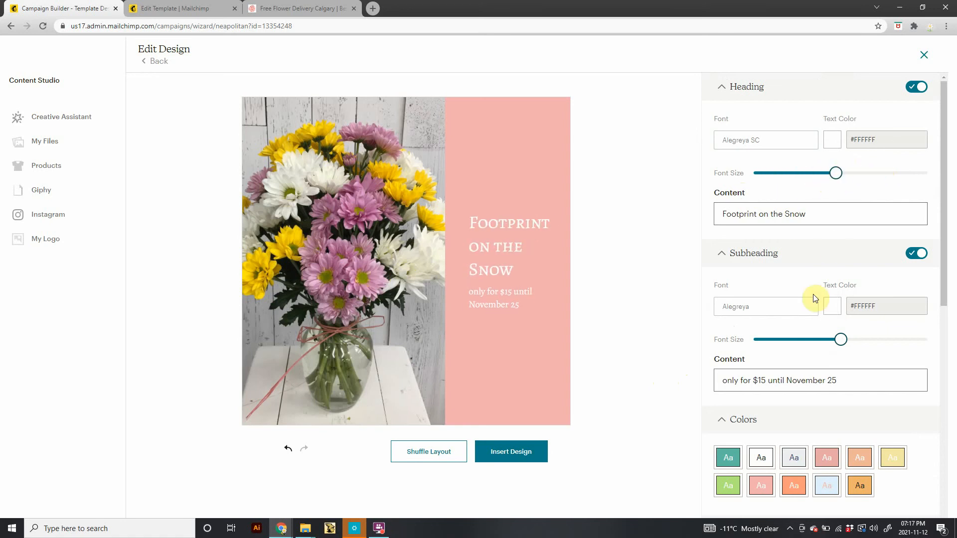
{"action": "left_click", "coordinate": [837, 144]}
{"action": "left_click", "coordinate": [880, 171]}
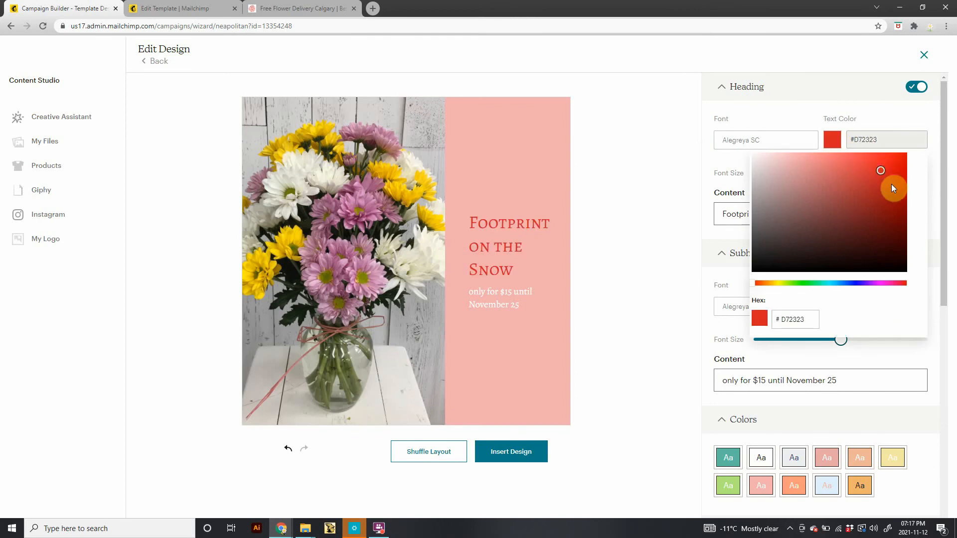
{"action": "left_click_drag", "start_coordinate": [808, 283], "coordinate": [829, 283]}
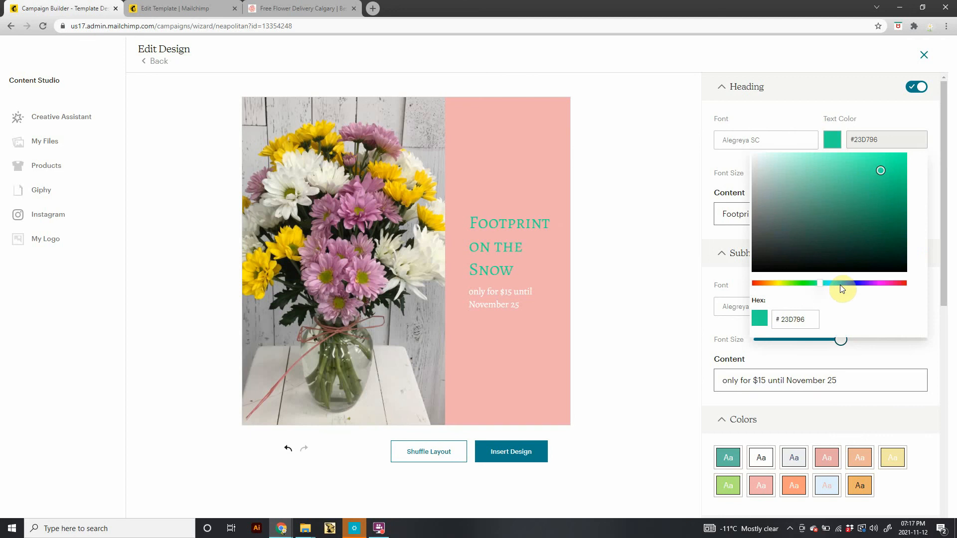
{"action": "left_click", "coordinate": [898, 287]}
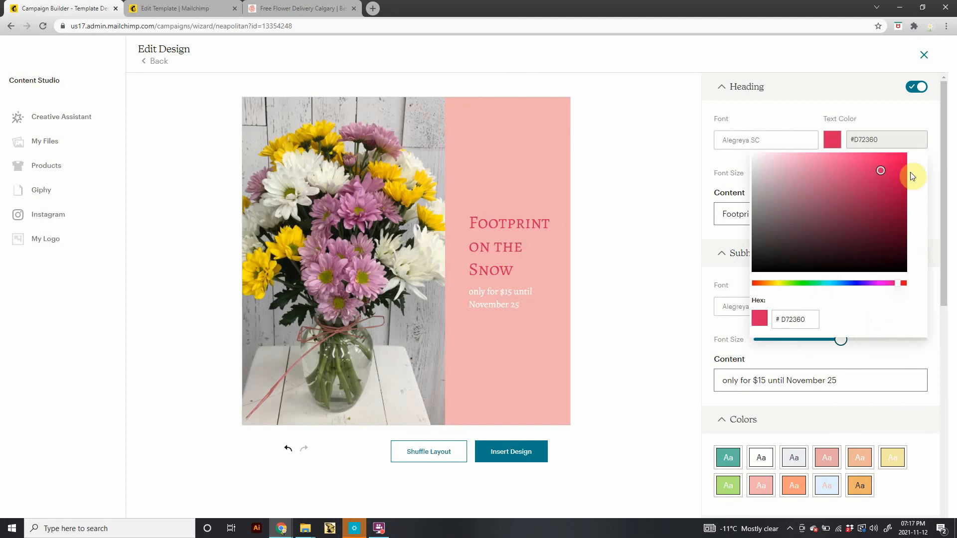
{"action": "left_click", "coordinate": [867, 120]}
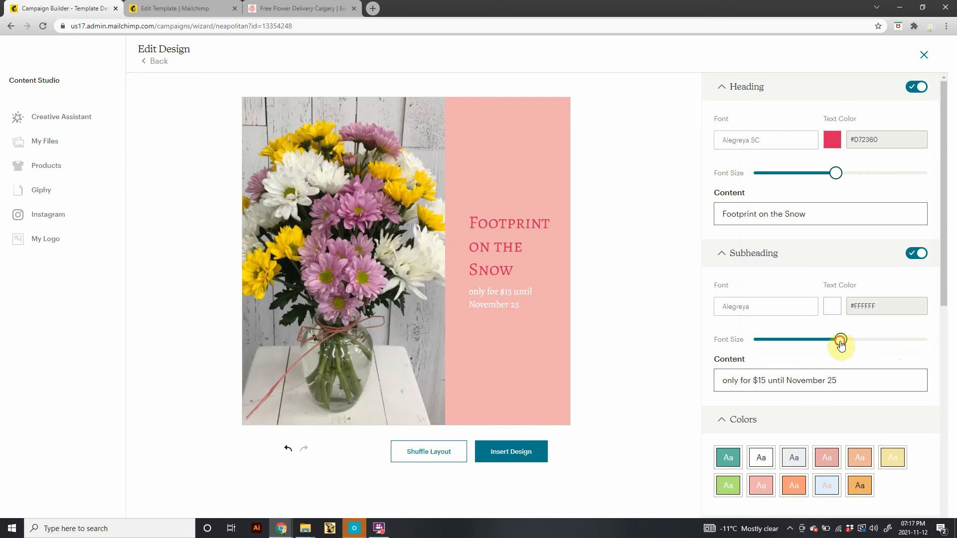
Enlarge the subheading font size slightly and test hiding and showing the heading and subheading.
{"action": "left_click_drag", "start_coordinate": [841, 344], "coordinate": [846, 304]}
{"action": "left_click", "coordinate": [922, 254]}
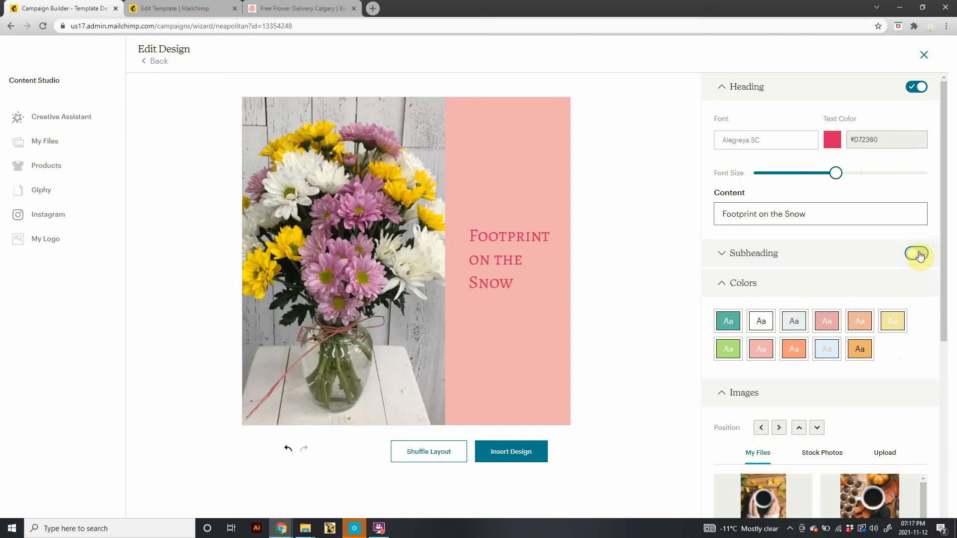
{"action": "left_click", "coordinate": [911, 257]}
{"action": "left_click", "coordinate": [915, 255]}
{"action": "left_click", "coordinate": [912, 255]}
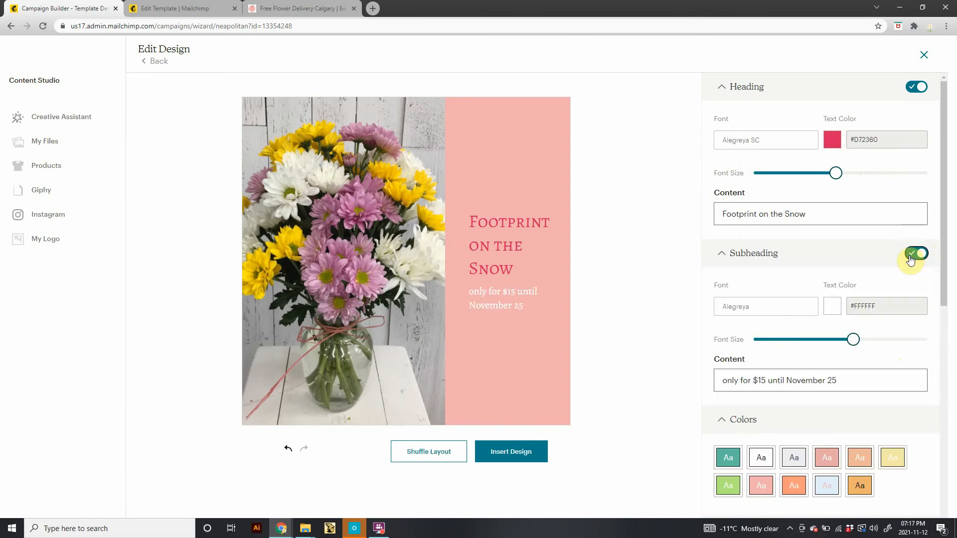
{"action": "left_click", "coordinate": [841, 380]}
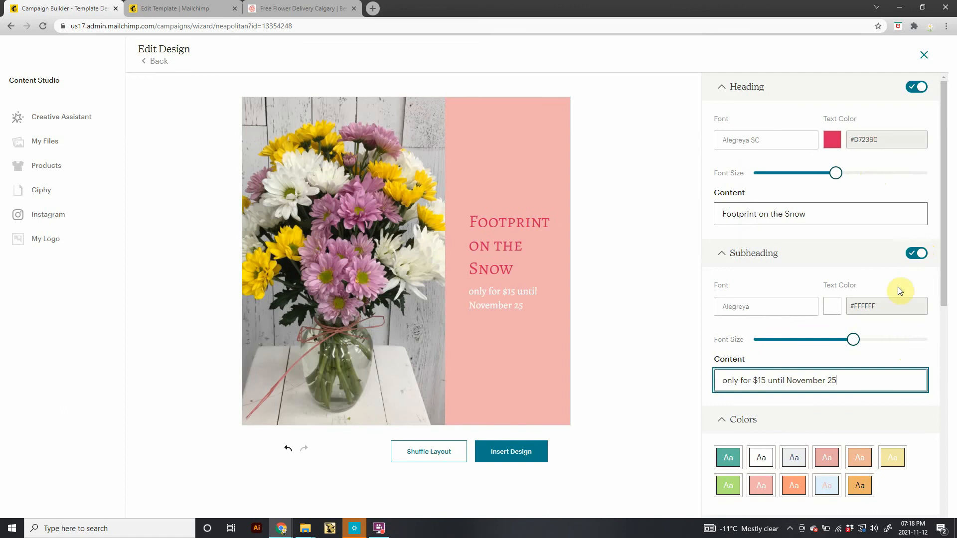
{"action": "left_click", "coordinate": [919, 254]}
{"action": "left_click", "coordinate": [922, 86]}
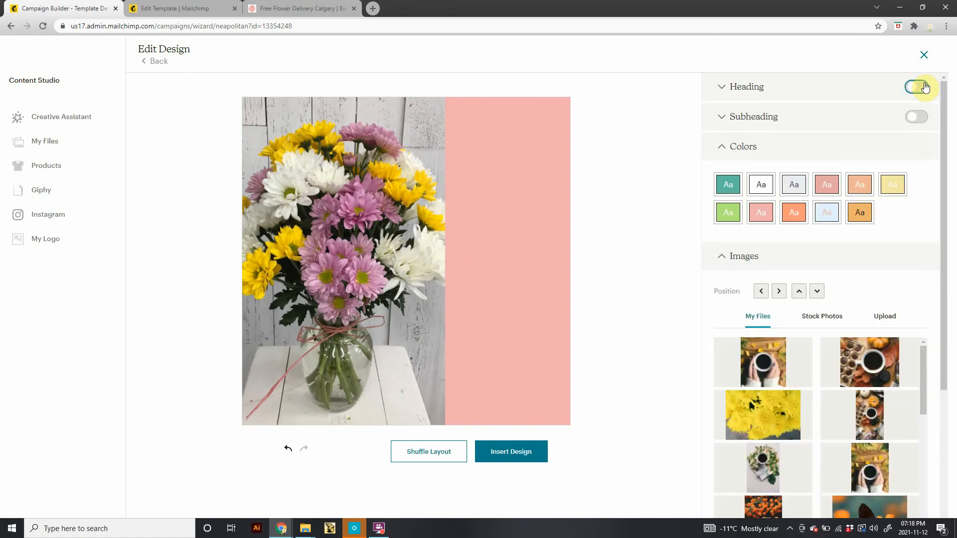
{"action": "left_click", "coordinate": [913, 88]}
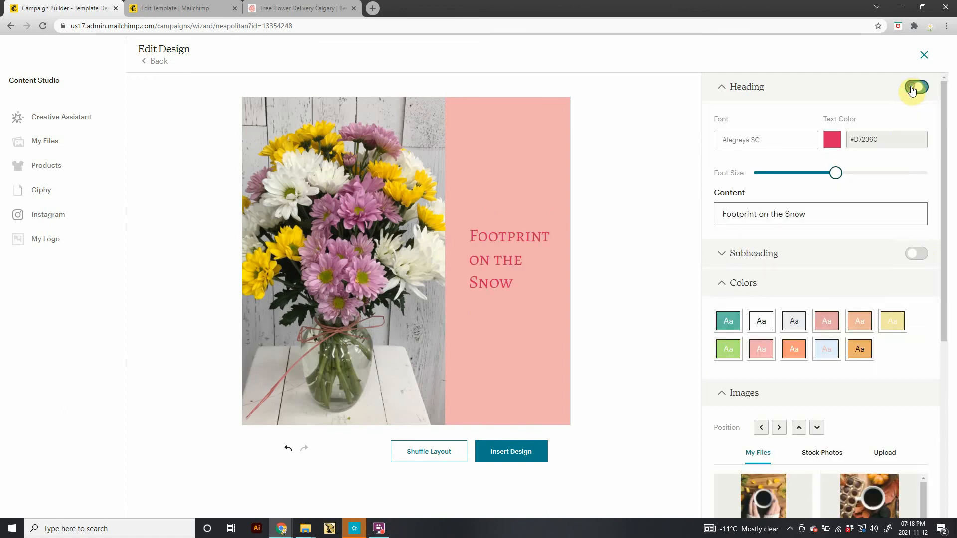
{"action": "left_click", "coordinate": [909, 255]}
{"action": "scroll", "coordinate": [832, 303], "scroll_direction": "down", "scroll_amount": 5}
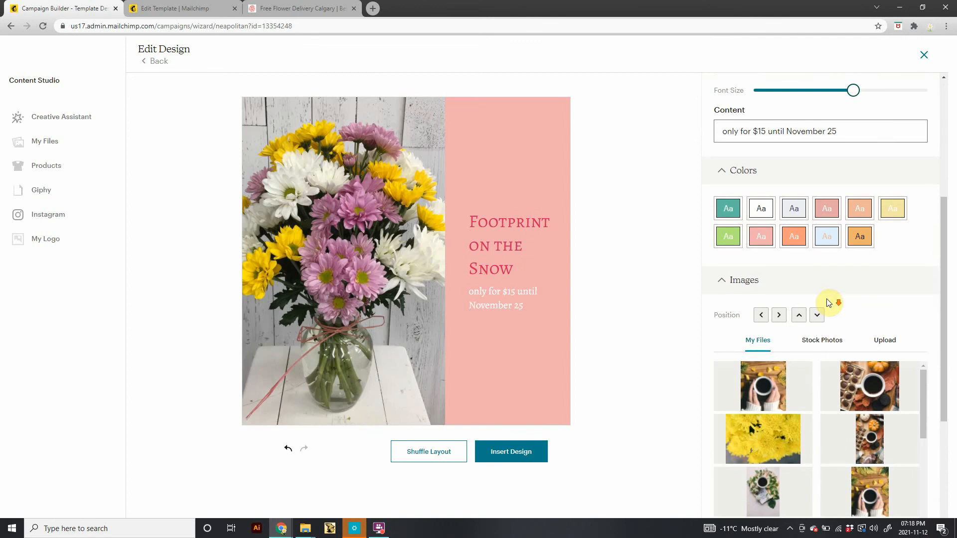
Insert the finished design into the email.
{"action": "left_click", "coordinate": [498, 451]}
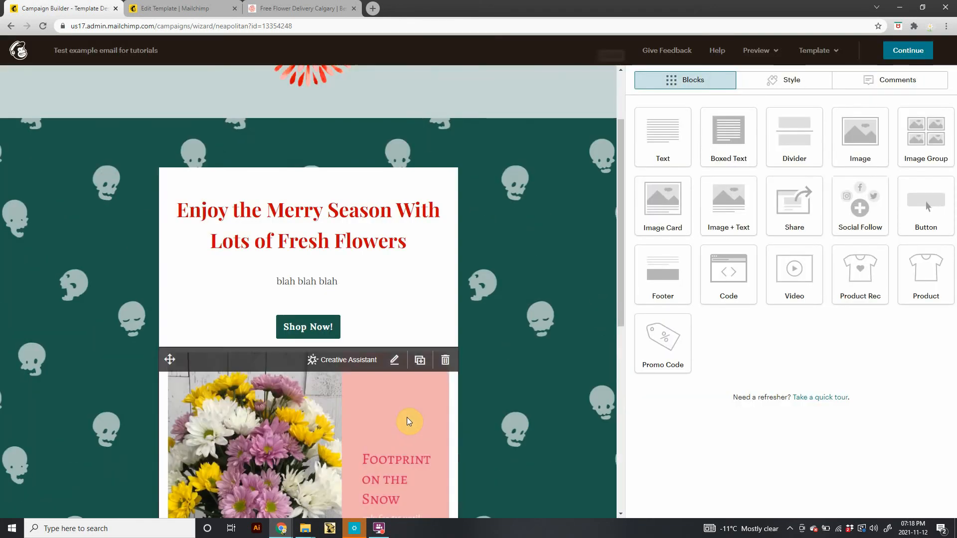
{"action": "scroll", "coordinate": [468, 399], "scroll_direction": "down", "scroll_amount": 2}
{"action": "scroll", "coordinate": [466, 395], "scroll_direction": "down", "scroll_amount": 3}
{"action": "scroll", "coordinate": [464, 394], "scroll_direction": "up", "scroll_amount": 2}
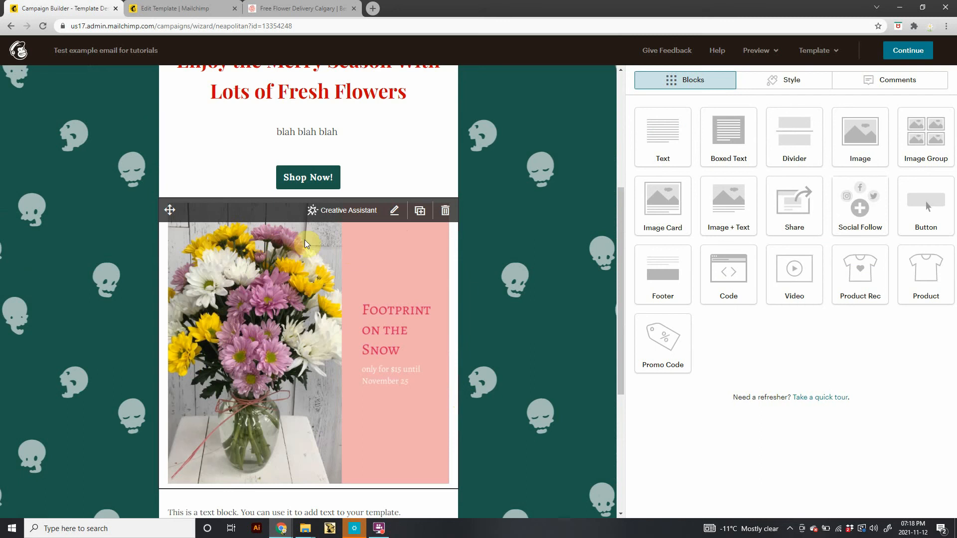
{"action": "scroll", "coordinate": [304, 248], "scroll_direction": "up", "scroll_amount": 1}
{"action": "scroll", "coordinate": [306, 250], "scroll_direction": "down", "scroll_amount": 4}
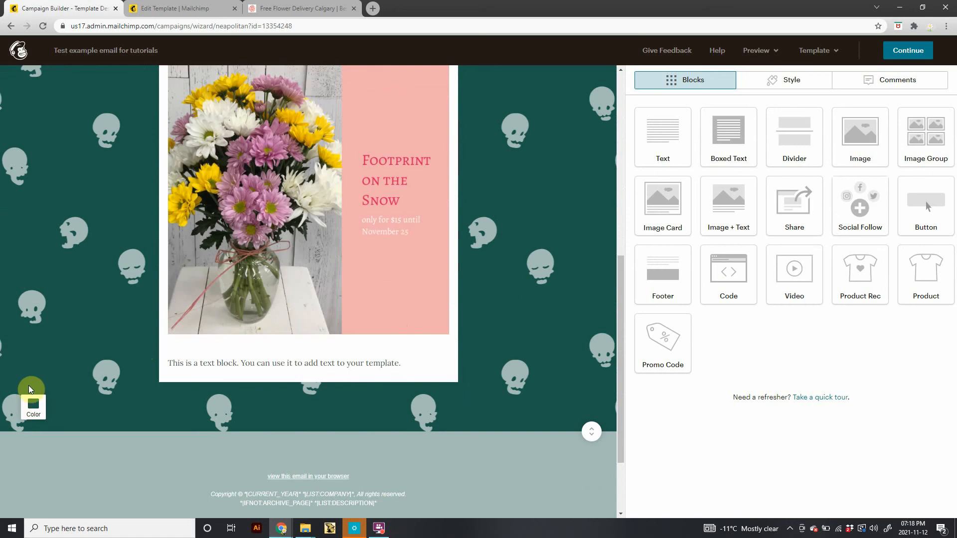
{"action": "left_click", "coordinate": [32, 417]}
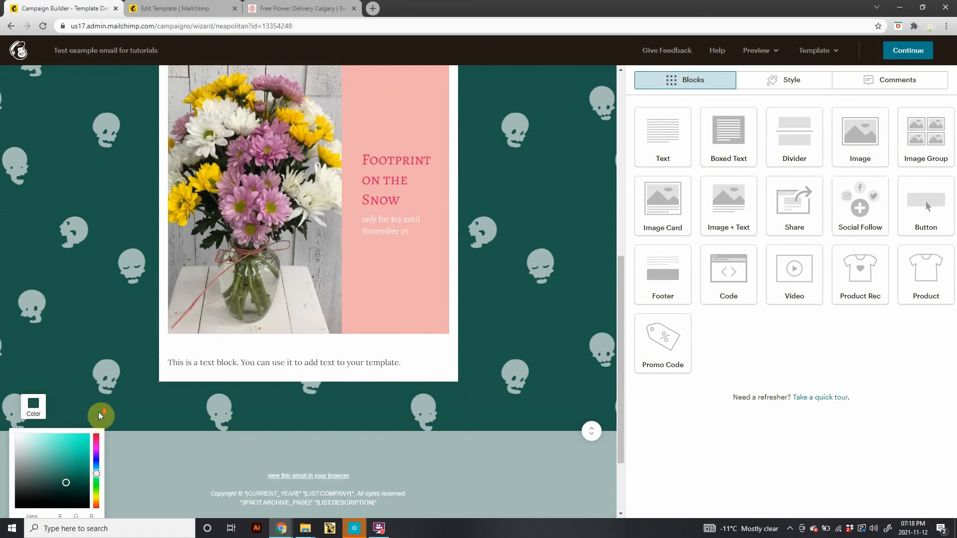
{"action": "scroll", "coordinate": [101, 417], "scroll_direction": "down", "scroll_amount": 3}
{"action": "scroll", "coordinate": [124, 379], "scroll_direction": "up", "scroll_amount": 2}
{"action": "left_click", "coordinate": [130, 372]}
{"action": "left_click", "coordinate": [26, 357]}
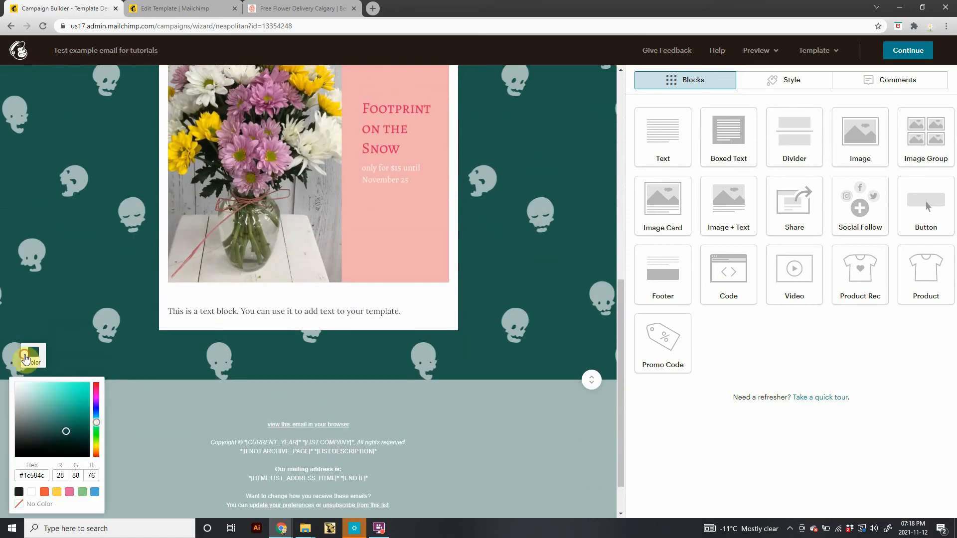
{"action": "left_click", "coordinate": [78, 351]}
{"action": "scroll", "coordinate": [78, 347], "scroll_direction": "up", "scroll_amount": 4}
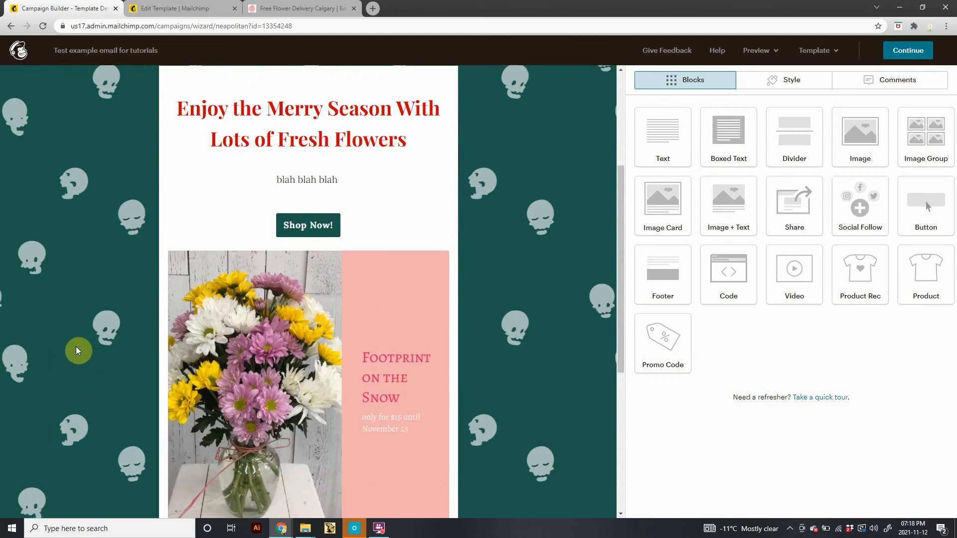
{"action": "scroll", "coordinate": [74, 337], "scroll_direction": "up", "scroll_amount": 3}
{"action": "right_click", "coordinate": [74, 334]}
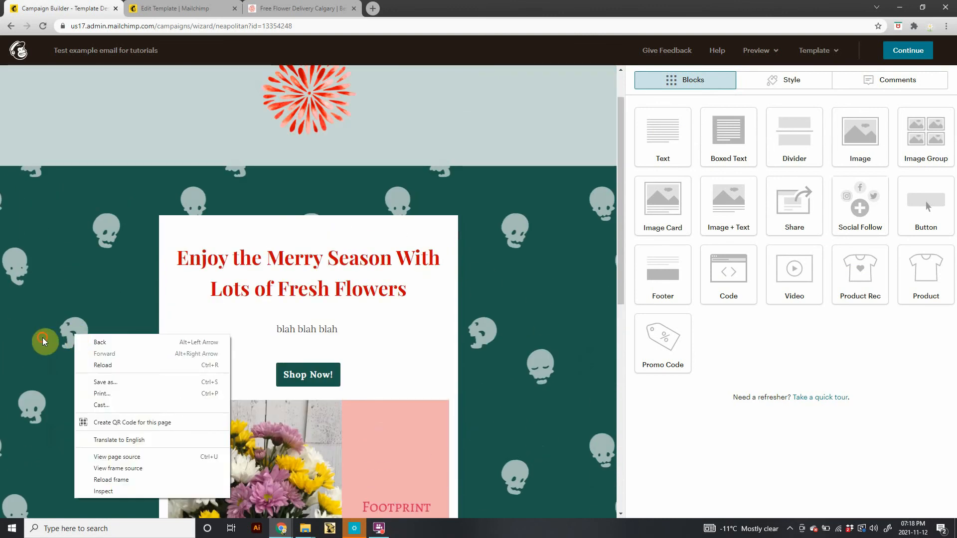
Change the skull-patterned background colour of the email to #b1506c.
{"action": "scroll", "coordinate": [43, 346], "scroll_direction": "down", "scroll_amount": 9}
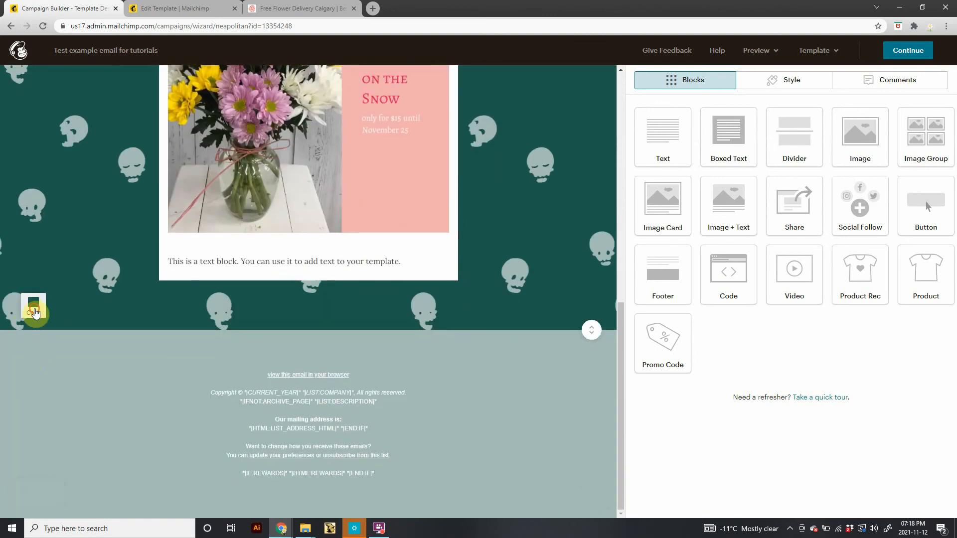
{"action": "left_click", "coordinate": [33, 304]}
{"action": "left_click", "coordinate": [45, 348]}
{"action": "left_click", "coordinate": [56, 355]}
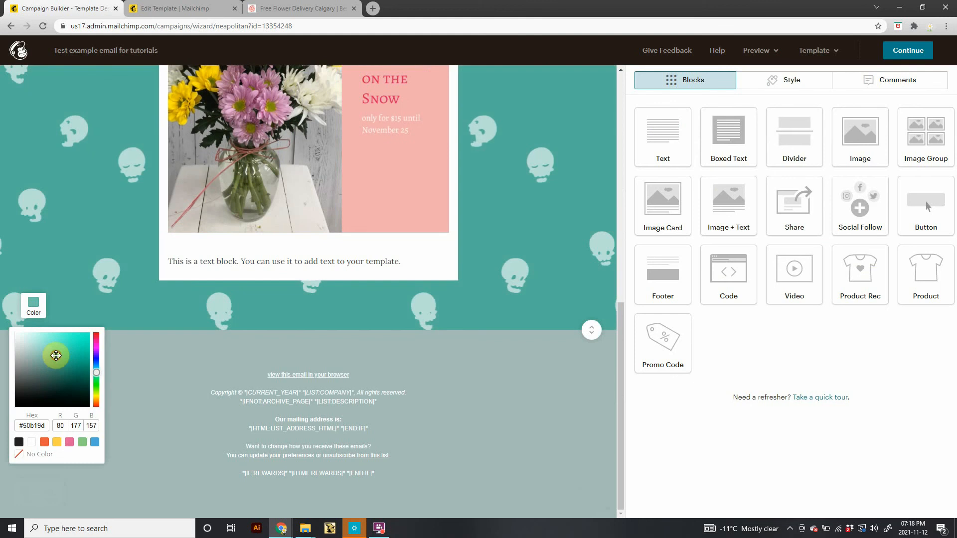
{"action": "left_click", "coordinate": [20, 455]}
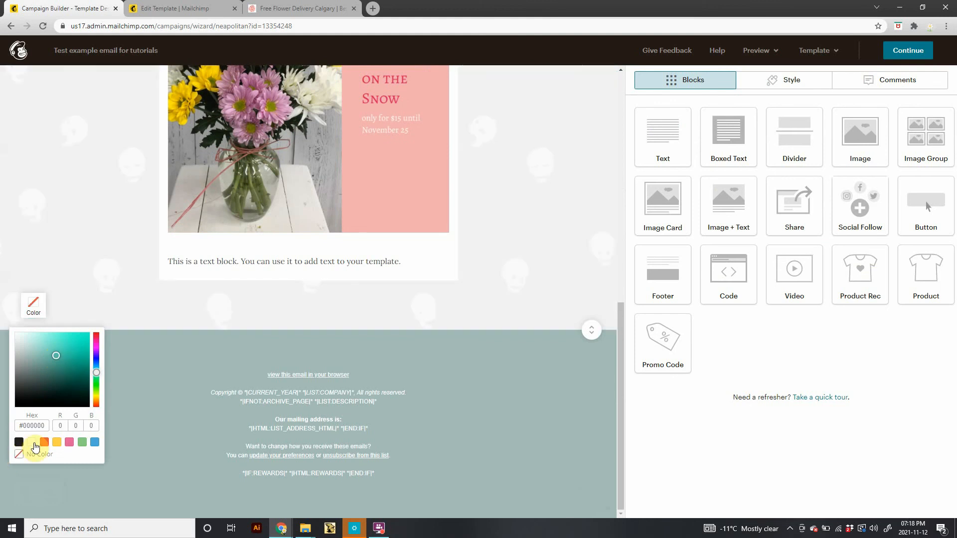
{"action": "left_click", "coordinate": [101, 346]}
{"action": "left_click", "coordinate": [33, 305]}
{"action": "left_click", "coordinate": [97, 336]}
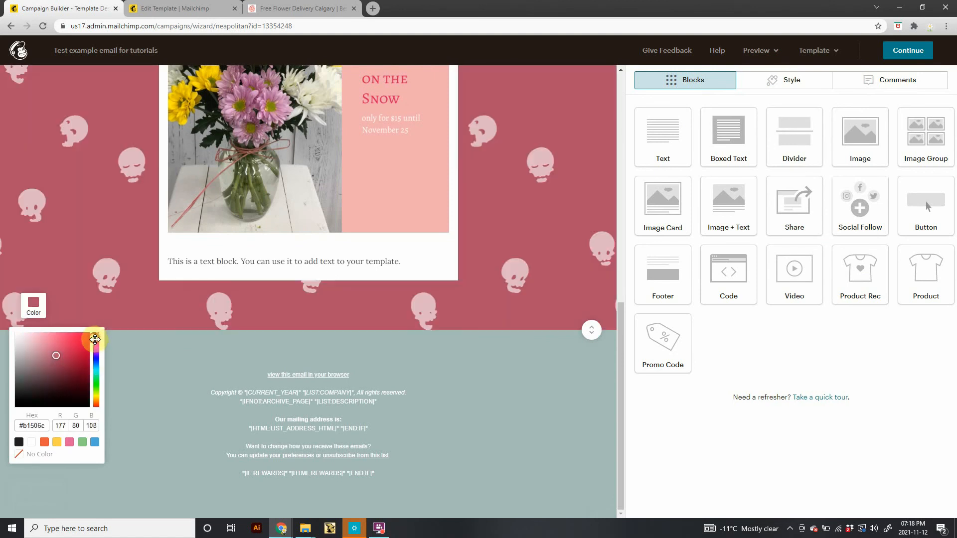
Change the skull-patterned background colour of the email to a bright red.
{"action": "scroll", "coordinate": [160, 334], "scroll_direction": "up", "scroll_amount": 10}
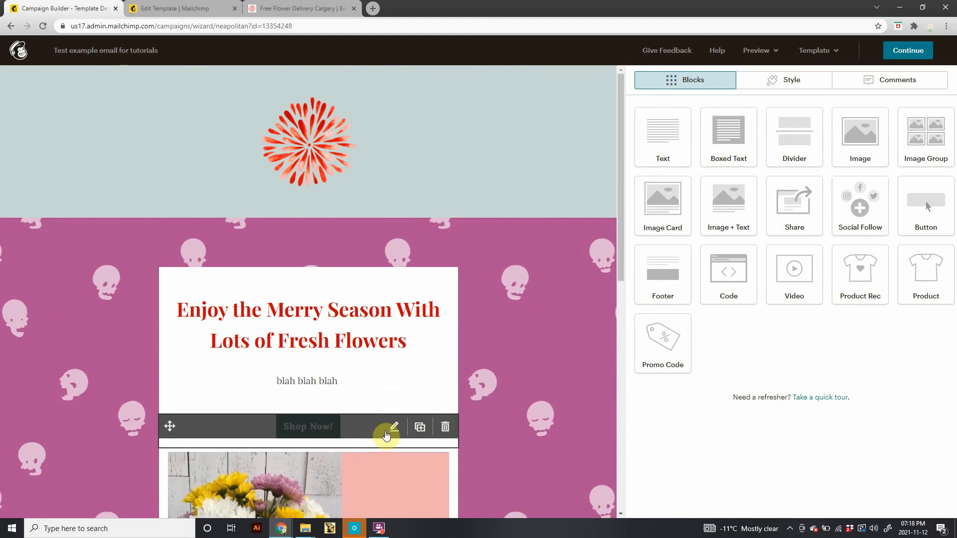
{"action": "scroll", "coordinate": [496, 359], "scroll_direction": "down", "scroll_amount": 3}
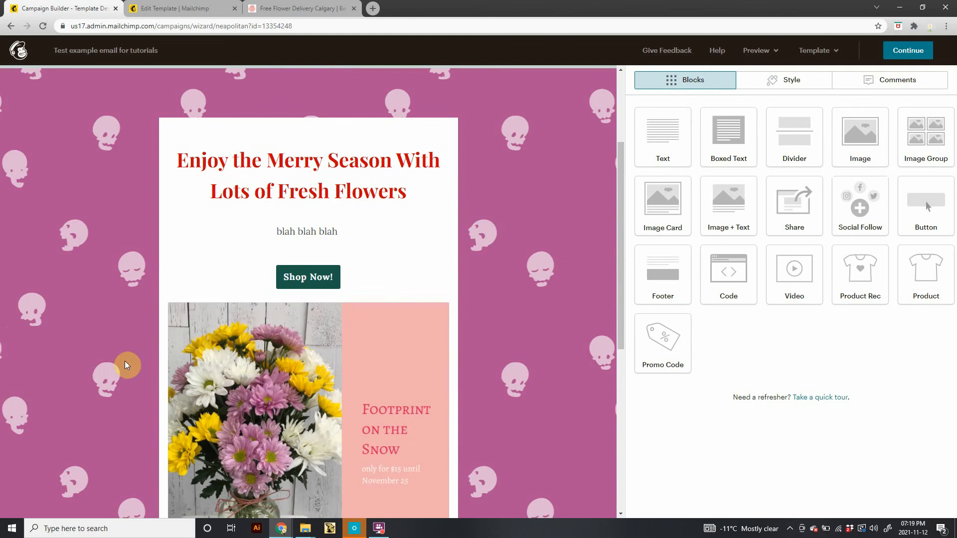
{"action": "scroll", "coordinate": [60, 321], "scroll_direction": "down", "scroll_amount": 5}
{"action": "left_click", "coordinate": [33, 405]}
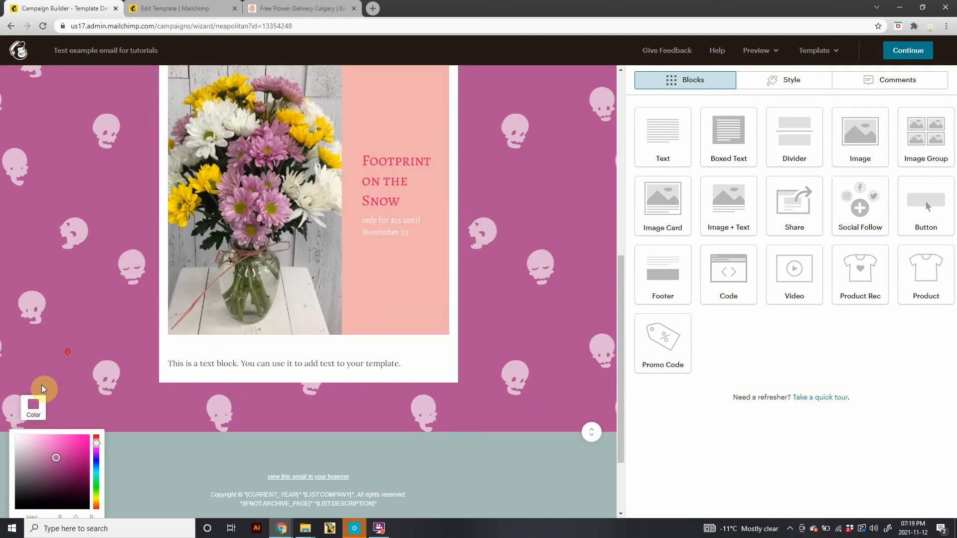
{"action": "left_click_drag", "start_coordinate": [95, 441], "coordinate": [97, 435]}
{"action": "left_click", "coordinate": [89, 439]}
{"action": "left_click", "coordinate": [95, 436]}
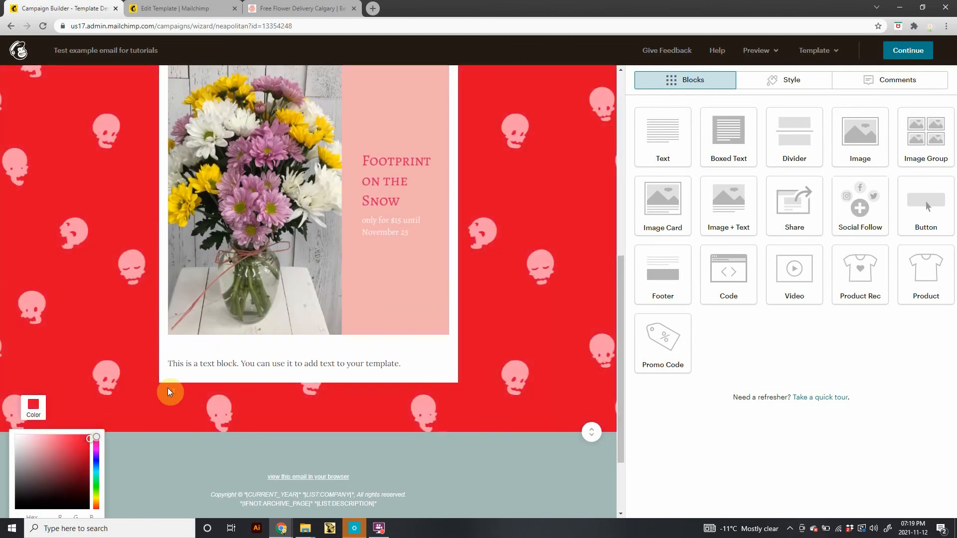
{"action": "left_click", "coordinate": [167, 388]}
Edit the Shop Now button's style and set its background colour to #e74545.
{"action": "scroll", "coordinate": [190, 384], "scroll_direction": "up", "scroll_amount": 5}
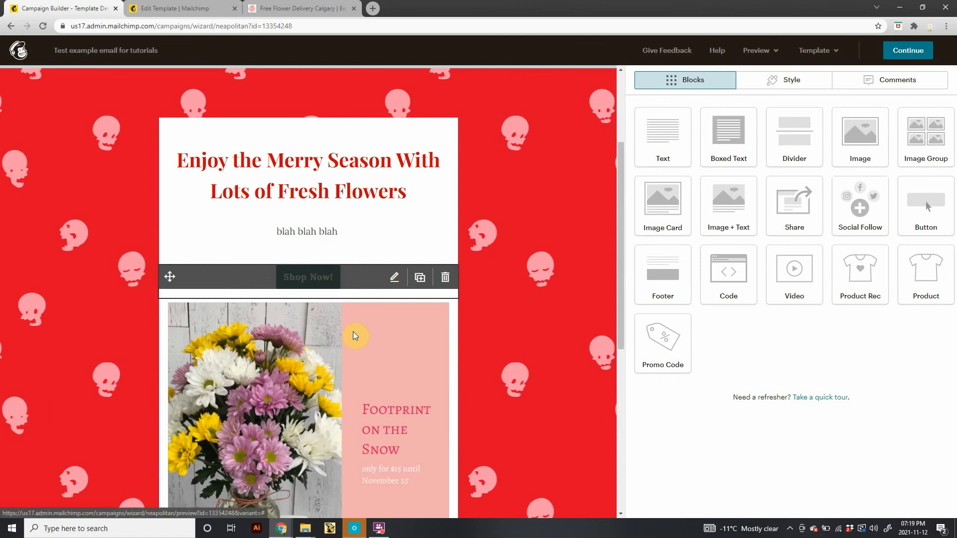
{"action": "left_click", "coordinate": [395, 277]}
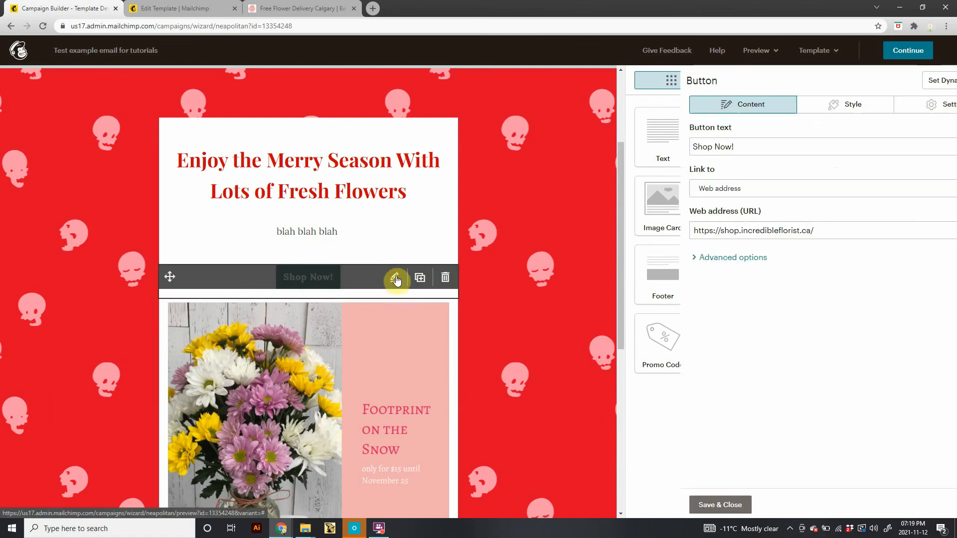
{"action": "left_click", "coordinate": [777, 105]}
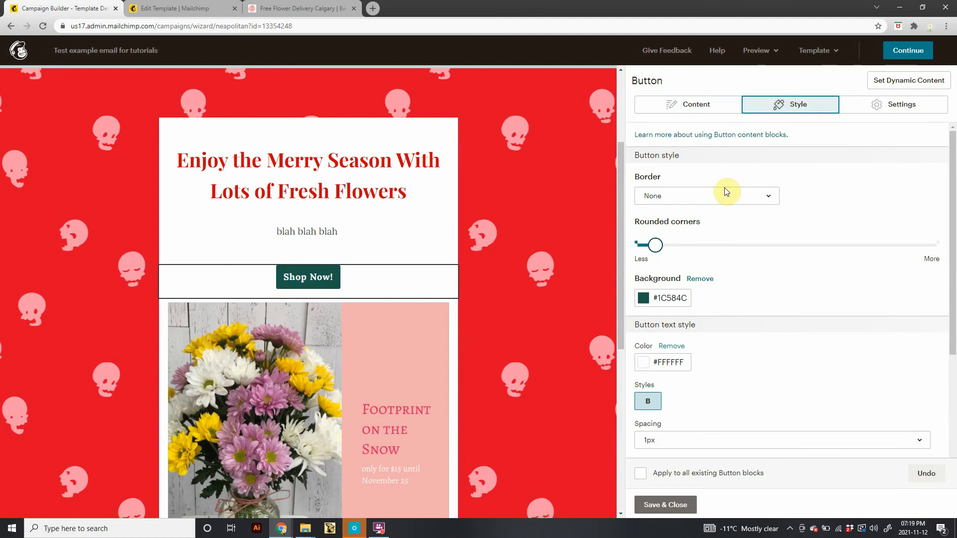
{"action": "left_click", "coordinate": [642, 301]}
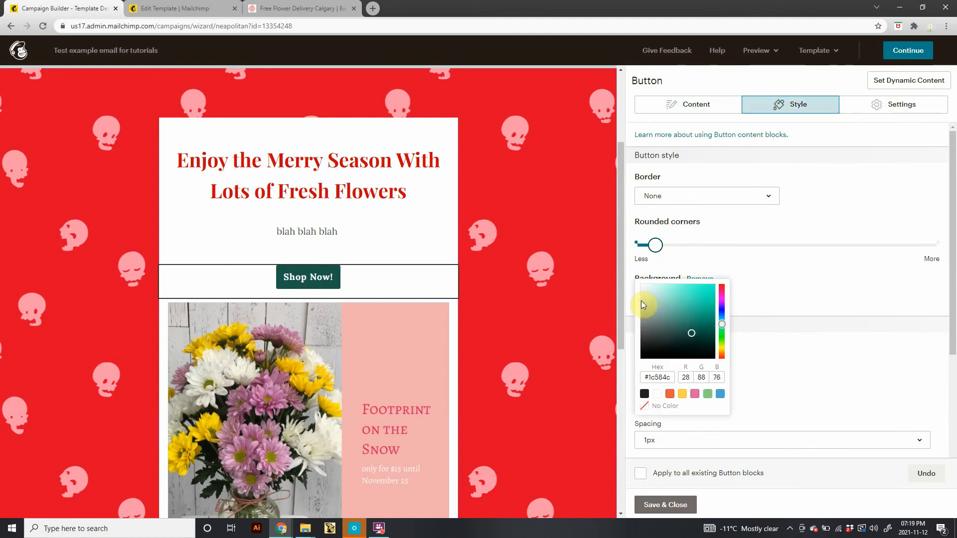
{"action": "left_click", "coordinate": [670, 395]}
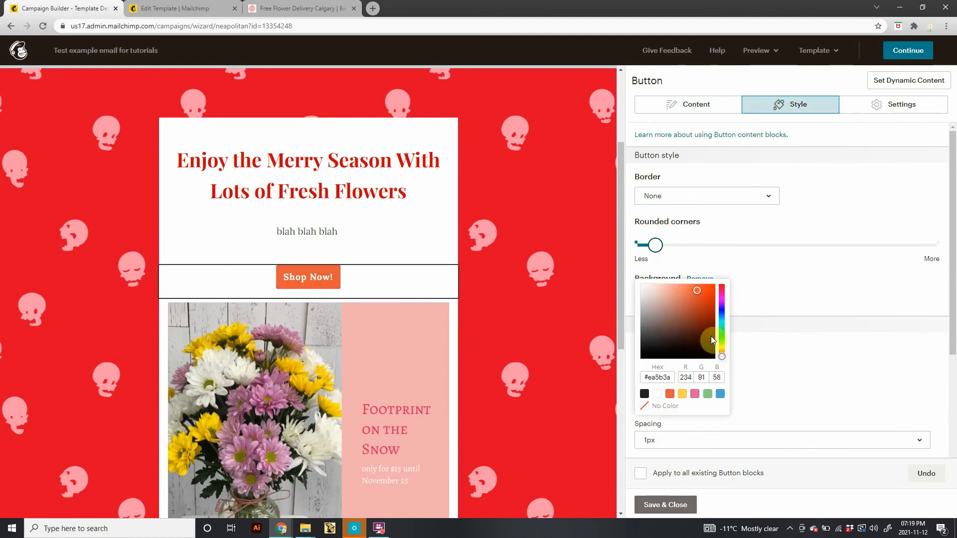
{"action": "left_click", "coordinate": [722, 285]}
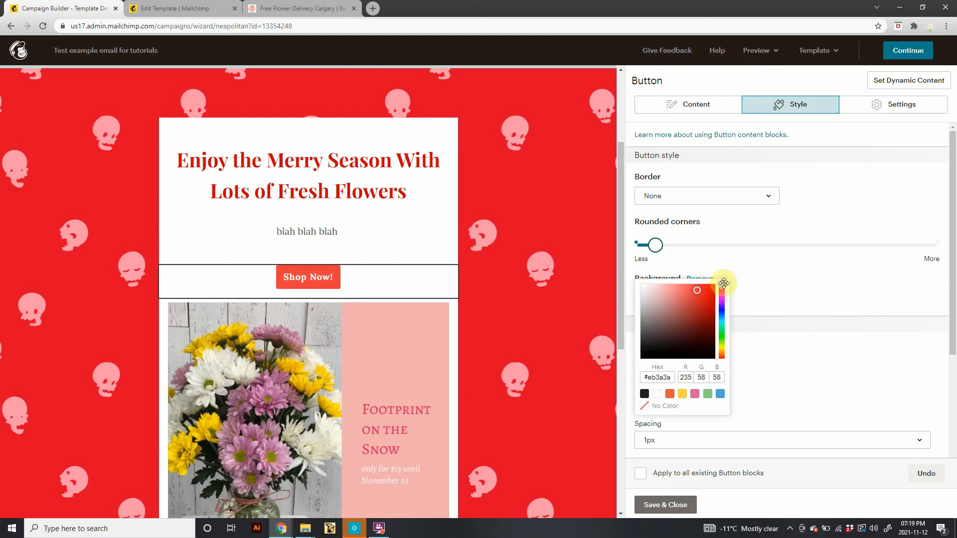
{"action": "left_click_drag", "start_coordinate": [722, 286], "coordinate": [721, 353]}
{"action": "left_click_drag", "start_coordinate": [695, 297], "coordinate": [635, 286]}
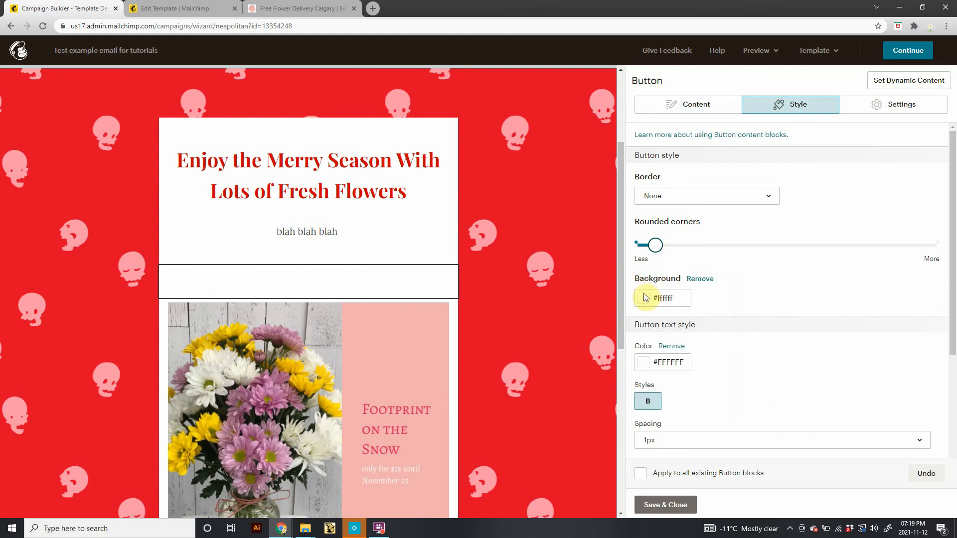
{"action": "left_click", "coordinate": [643, 297]}
{"action": "left_click", "coordinate": [693, 292]}
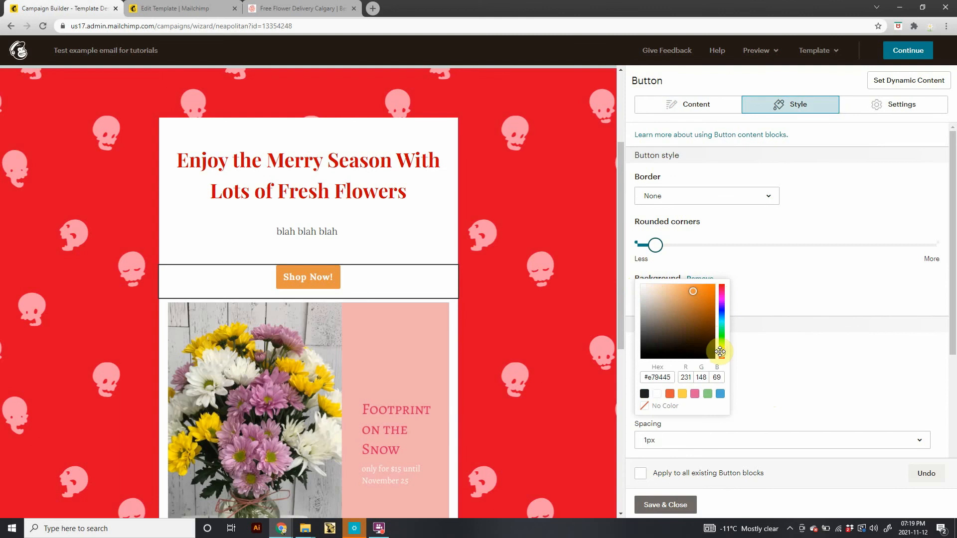
{"action": "left_click_drag", "start_coordinate": [722, 354], "coordinate": [710, 283]}
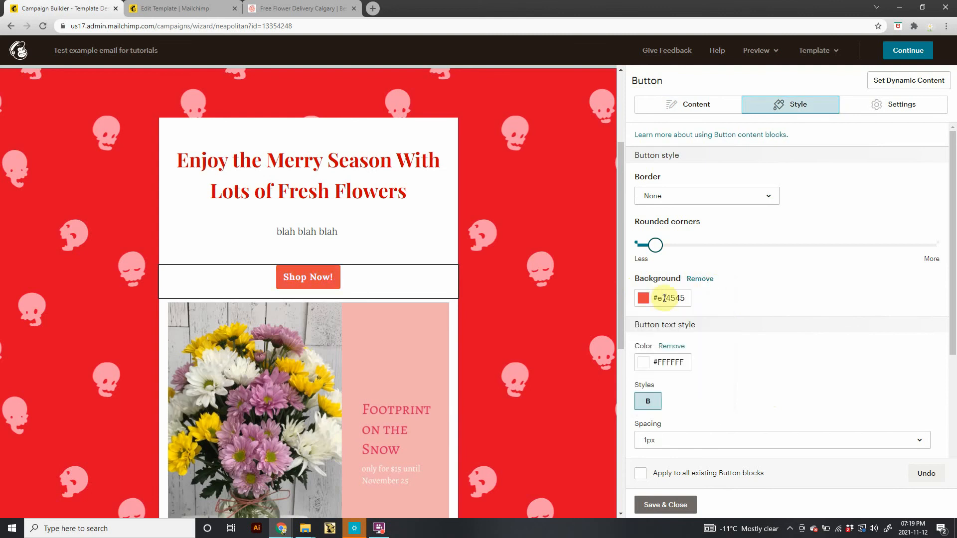
Set the button text colour to #fafafa, review the spacing and font options, and save the button.
{"action": "left_click", "coordinate": [643, 361]}
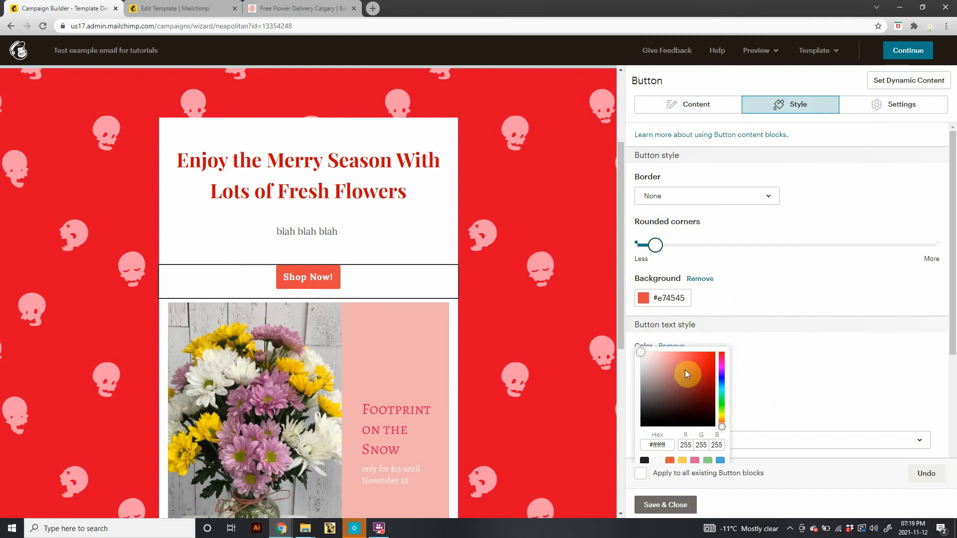
{"action": "left_click_drag", "start_coordinate": [685, 370], "coordinate": [633, 336]}
{"action": "left_click", "coordinate": [633, 336]}
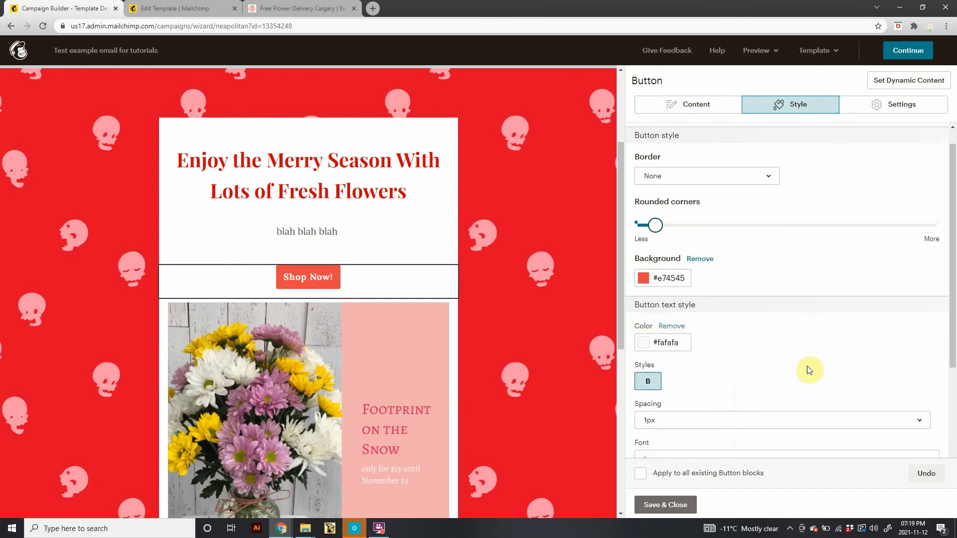
{"action": "scroll", "coordinate": [748, 348], "scroll_direction": "down", "scroll_amount": 3}
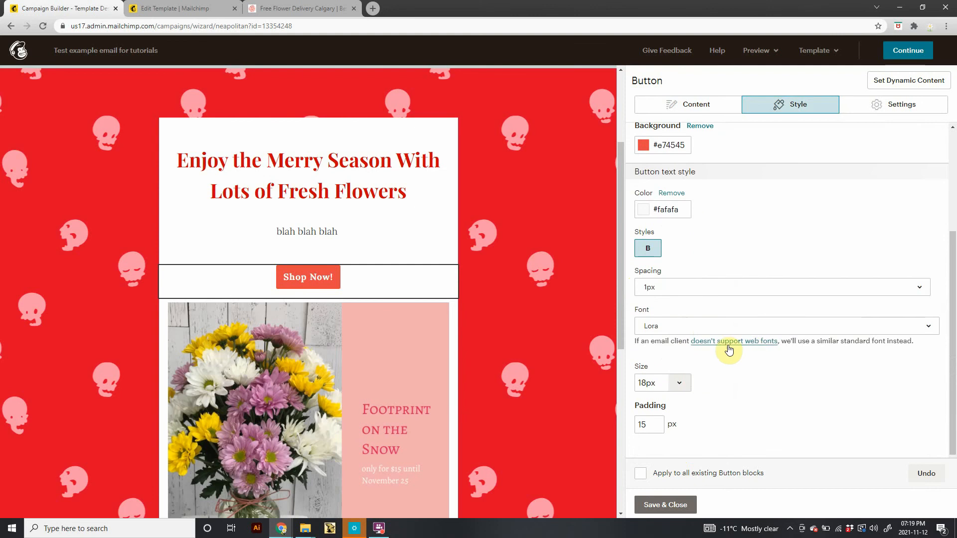
{"action": "left_click", "coordinate": [672, 292]}
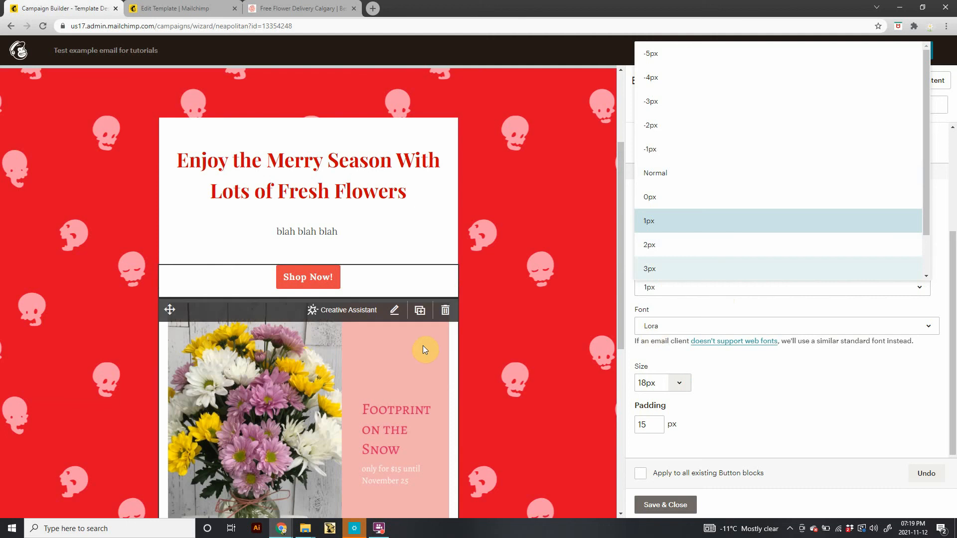
{"action": "left_click", "coordinate": [680, 337]}
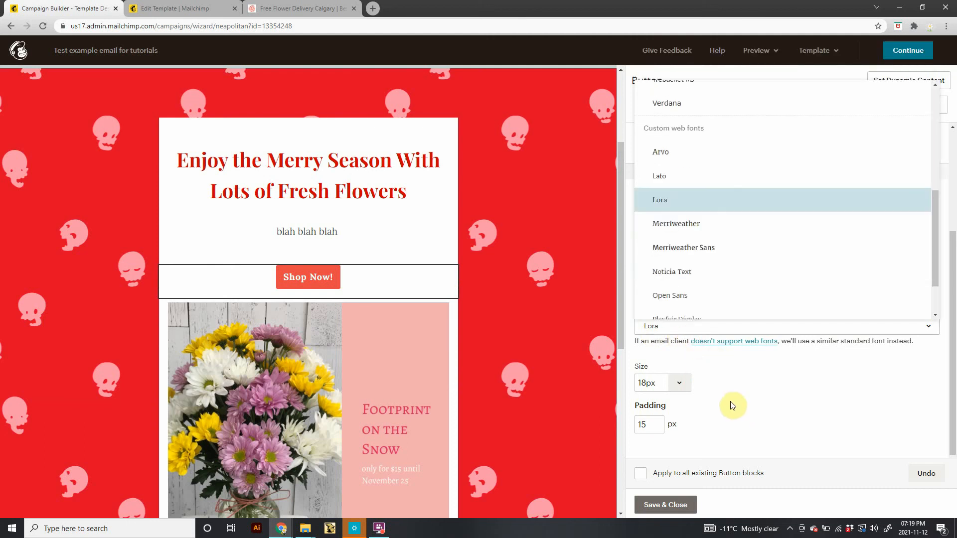
{"action": "left_click", "coordinate": [716, 403]}
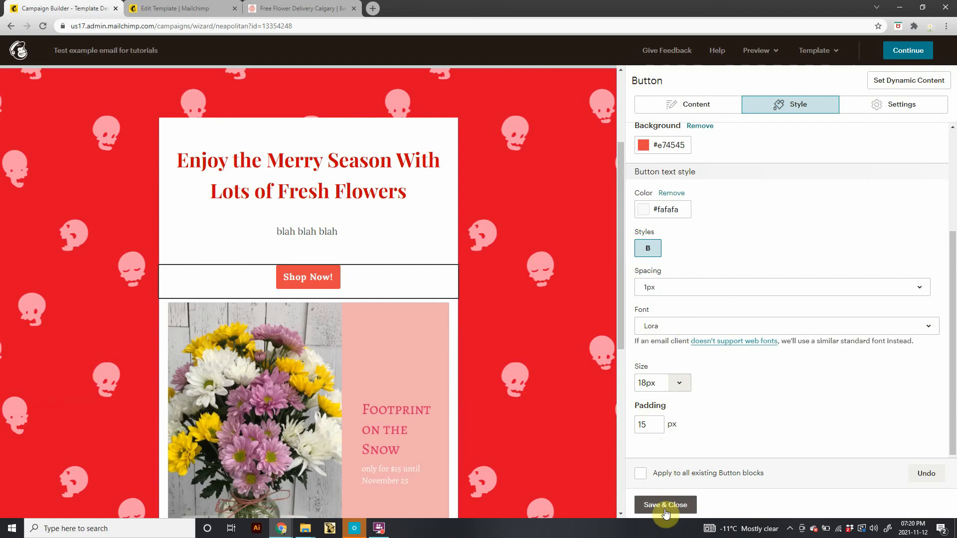
{"action": "left_click", "coordinate": [681, 511]}
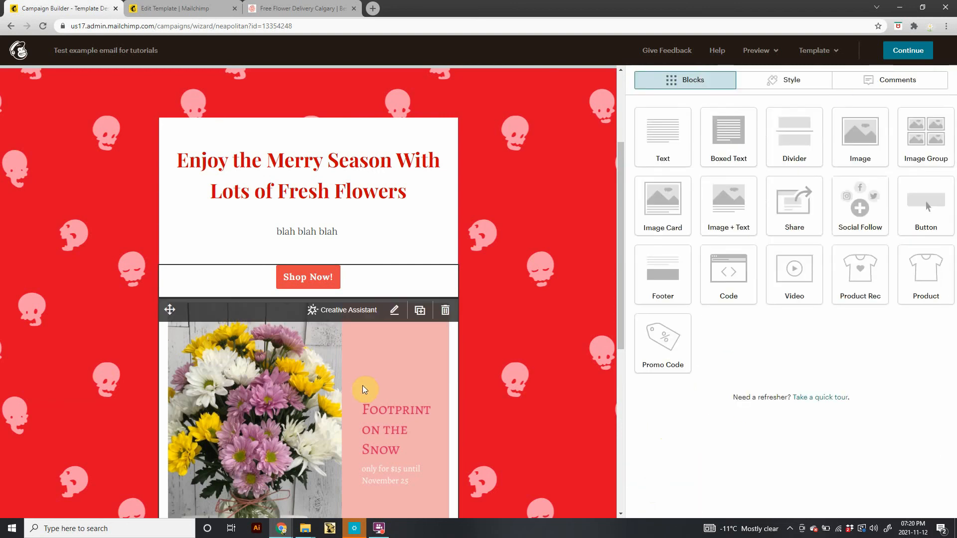
Open the background image option for the header section above the content.
{"action": "scroll", "coordinate": [363, 384], "scroll_direction": "up", "scroll_amount": 3}
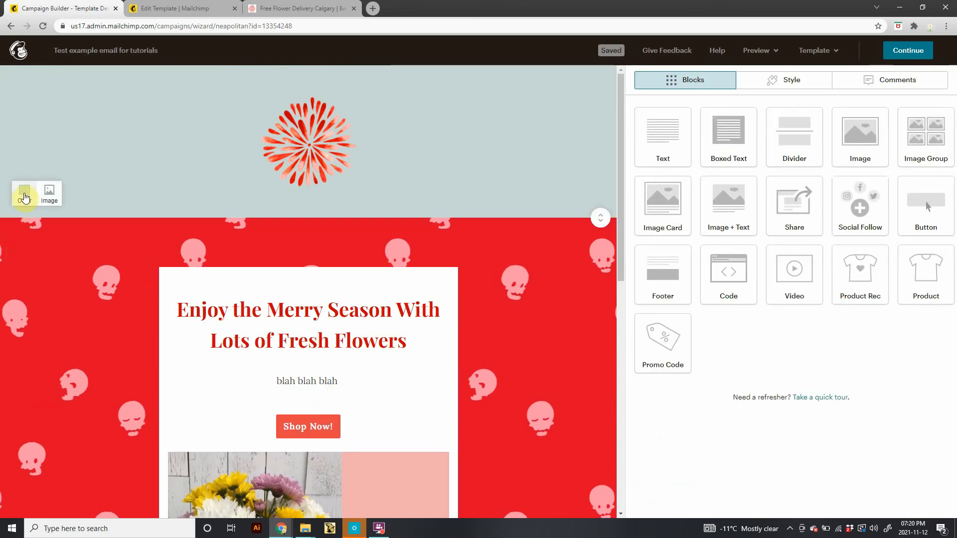
{"action": "left_click", "coordinate": [24, 195]}
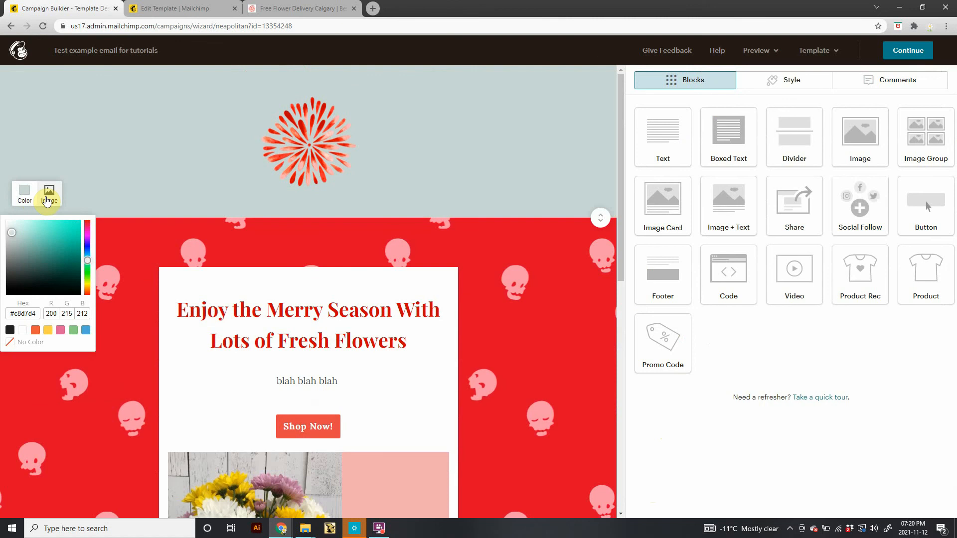
{"action": "left_click", "coordinate": [47, 198]}
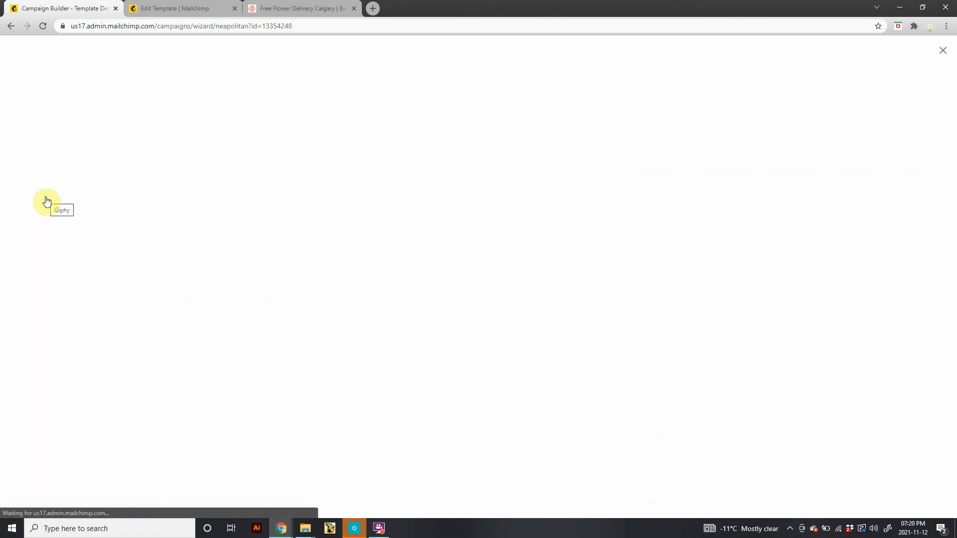
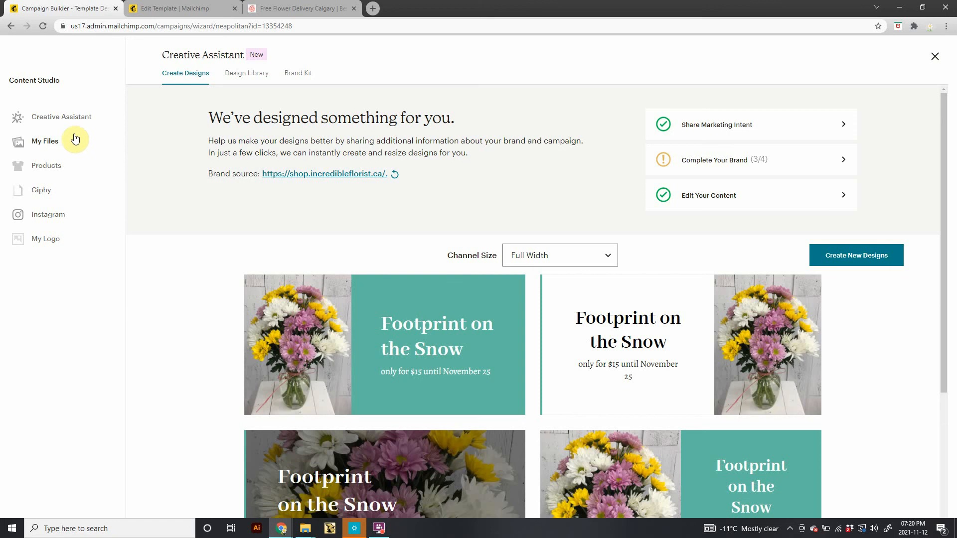
Set the header section's background image to the candlelit table-setting photo from My Files and make the header taller.
{"action": "left_click", "coordinate": [49, 146]}
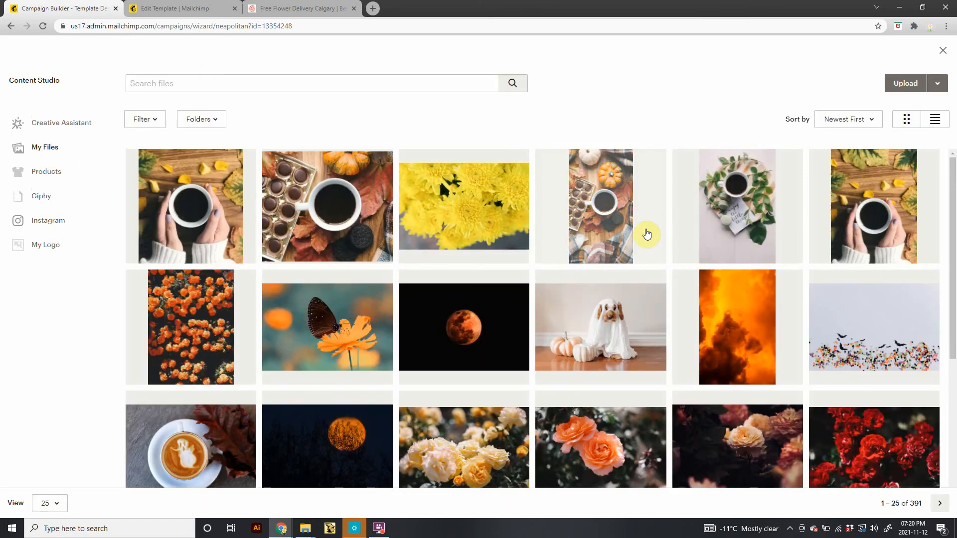
{"action": "scroll", "coordinate": [578, 264], "scroll_direction": "down", "scroll_amount": 5}
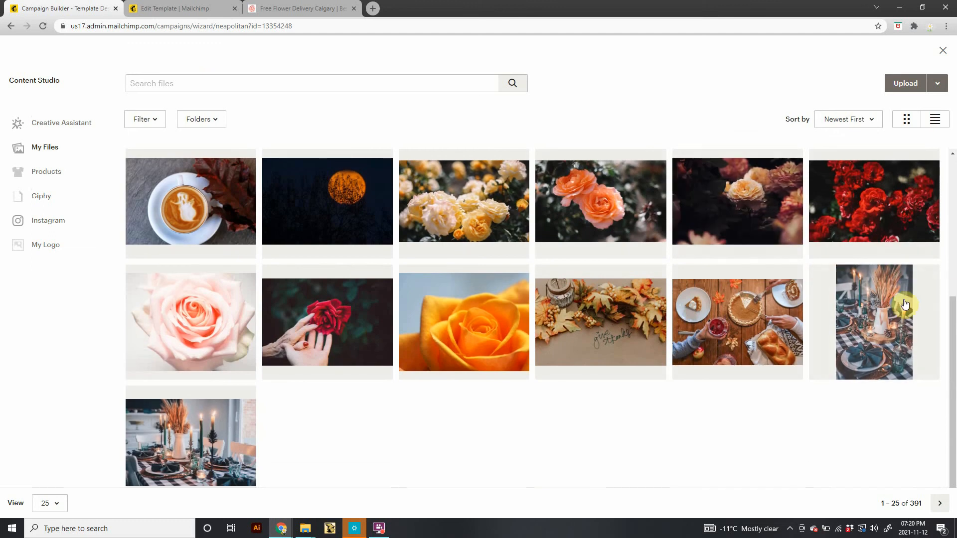
{"action": "left_click", "coordinate": [213, 450]}
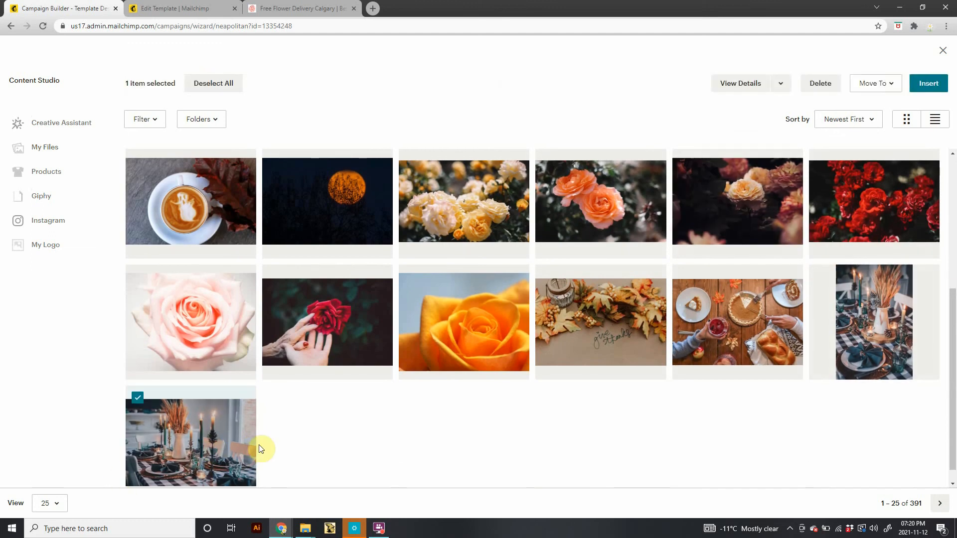
{"action": "left_click", "coordinate": [924, 84]}
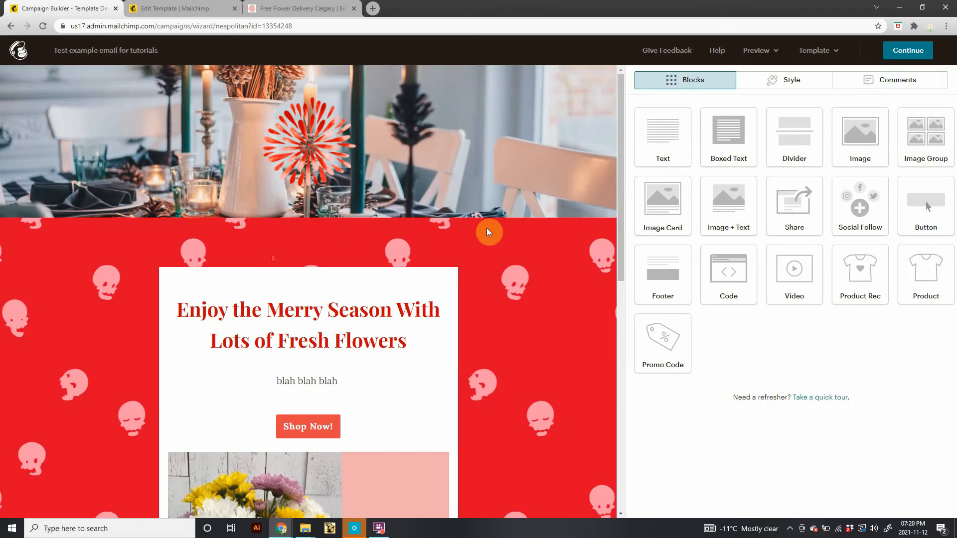
{"action": "left_click_drag", "start_coordinate": [601, 217], "coordinate": [608, 336]}
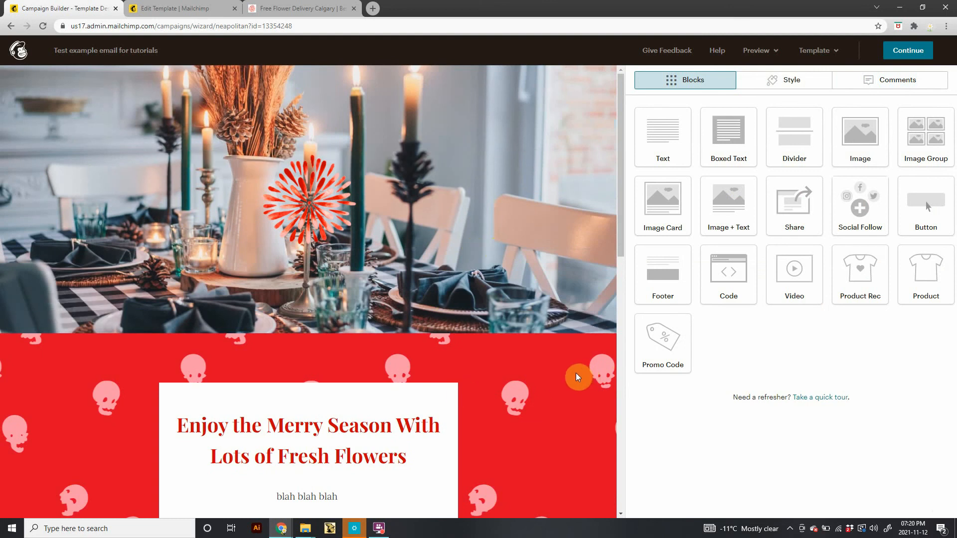
Open the campaign footer for editing, then copy all footer text from the footer block in the Edit Template tab.
{"action": "scroll", "coordinate": [575, 374], "scroll_direction": "down", "scroll_amount": 10}
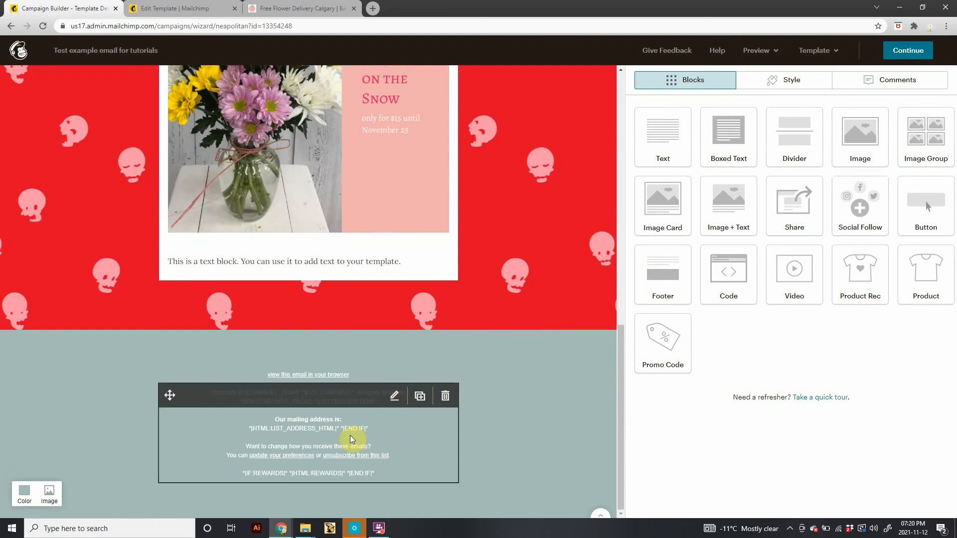
{"action": "left_click", "coordinate": [395, 399]}
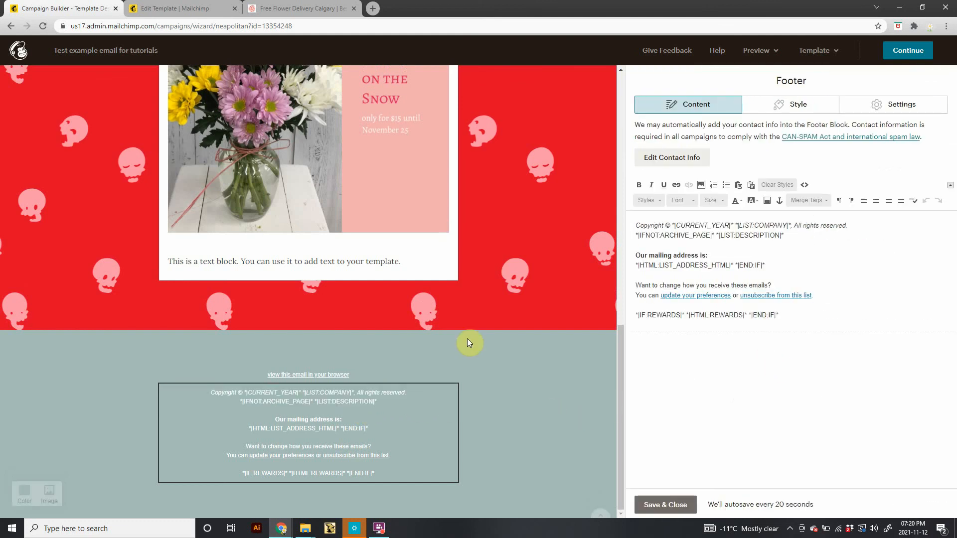
{"action": "left_click", "coordinate": [148, 5]}
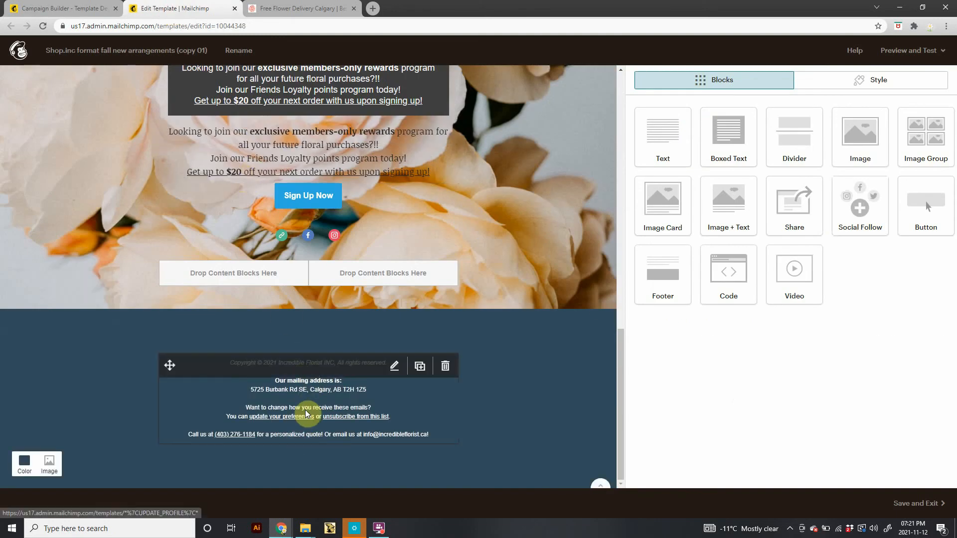
{"action": "left_click", "coordinate": [313, 407]}
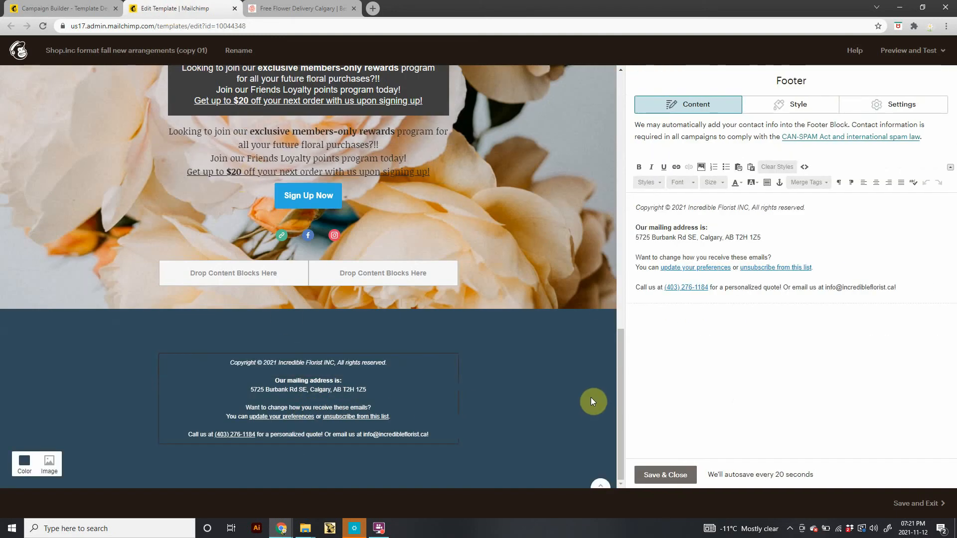
{"action": "left_click", "coordinate": [904, 287]}
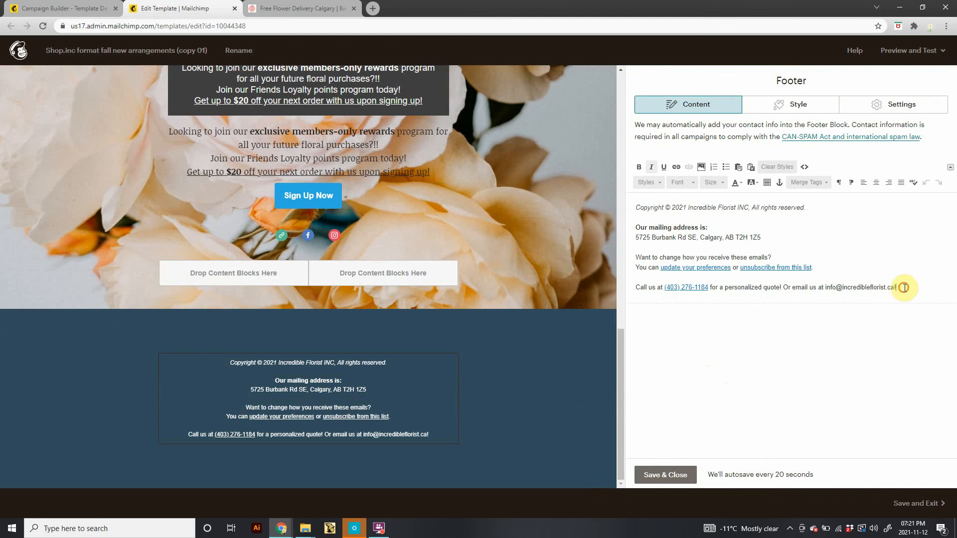
{"action": "left_click_drag", "start_coordinate": [903, 288], "coordinate": [551, 173]}
{"action": "key", "text": "ctrl+c"}
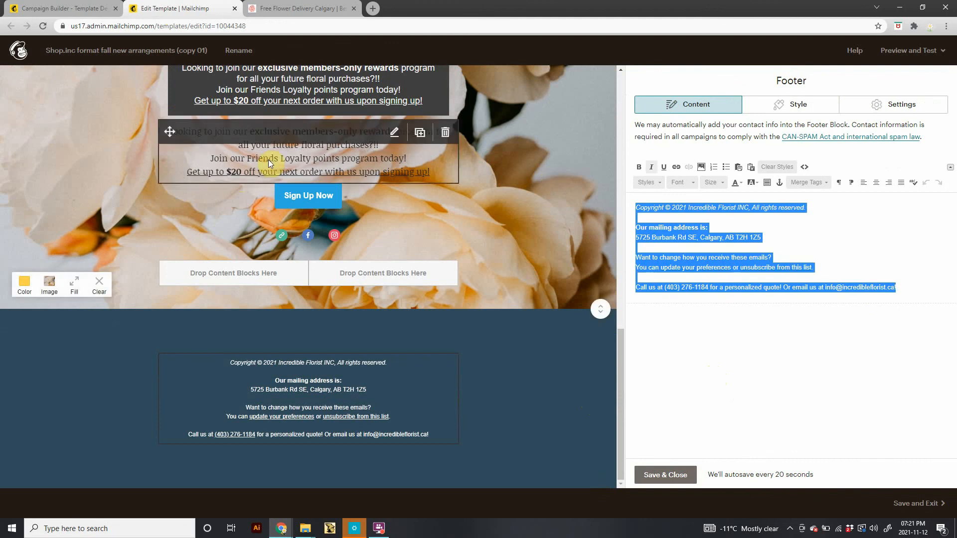
Replace the campaign footer's text with the copied footer content.
{"action": "left_click", "coordinate": [63, 9]}
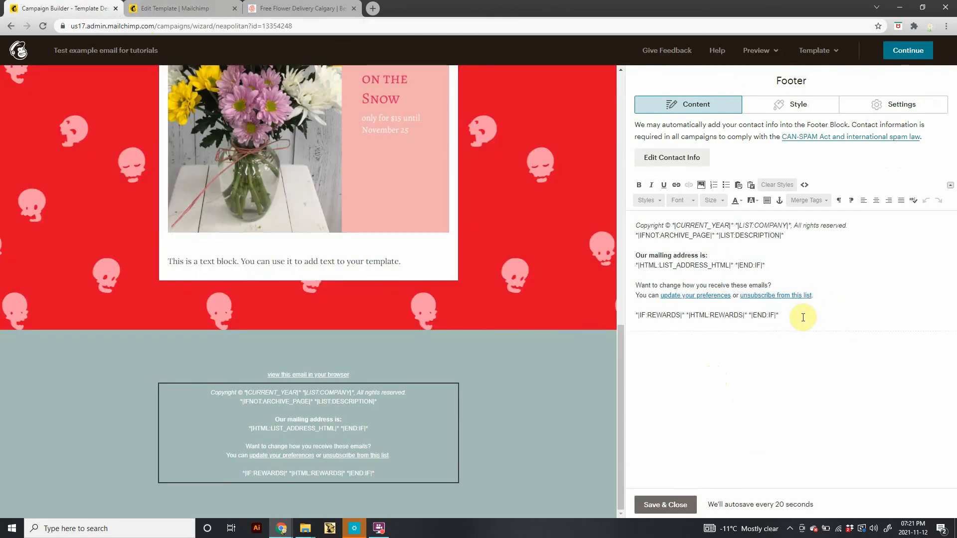
{"action": "left_click_drag", "start_coordinate": [803, 317], "coordinate": [615, 208]}
{"action": "key", "text": "ctrl+v"}
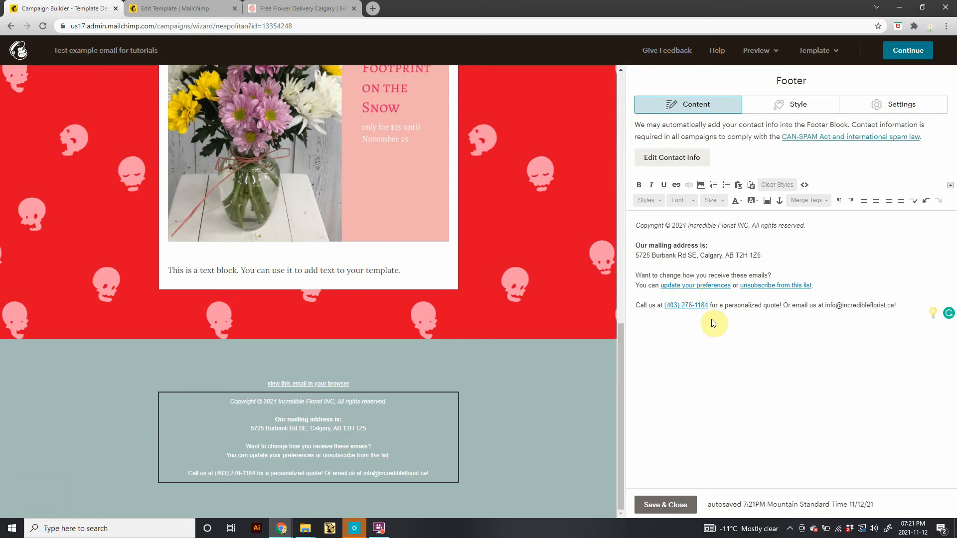
Review the footer's links and text style options, then save and close the footer block.
{"action": "right_click", "coordinate": [685, 285]}
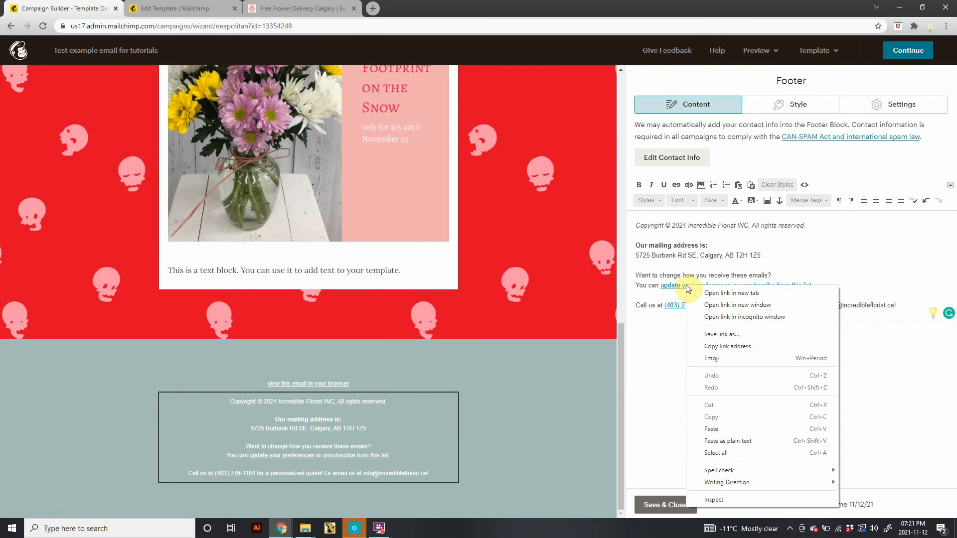
{"action": "key", "text": "Escape"}
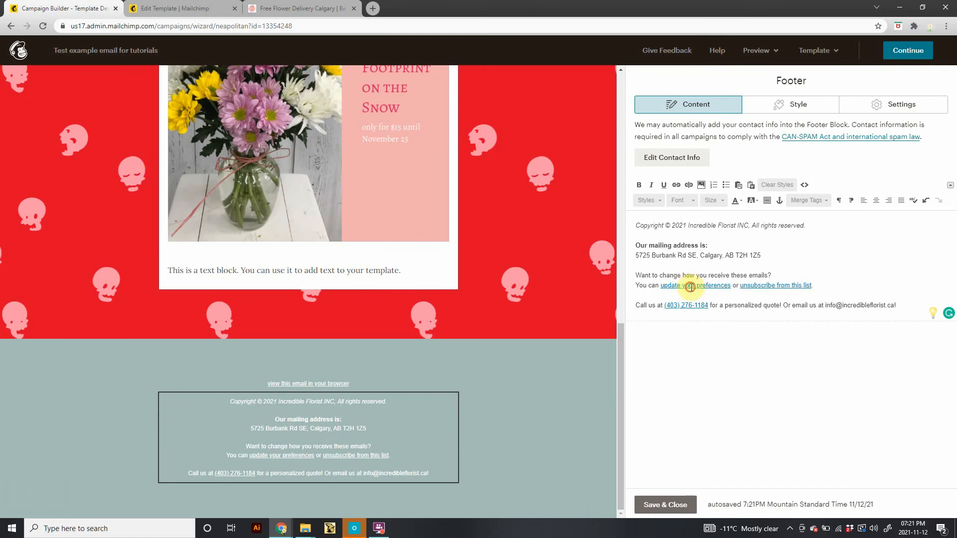
{"action": "left_click", "coordinate": [689, 286]}
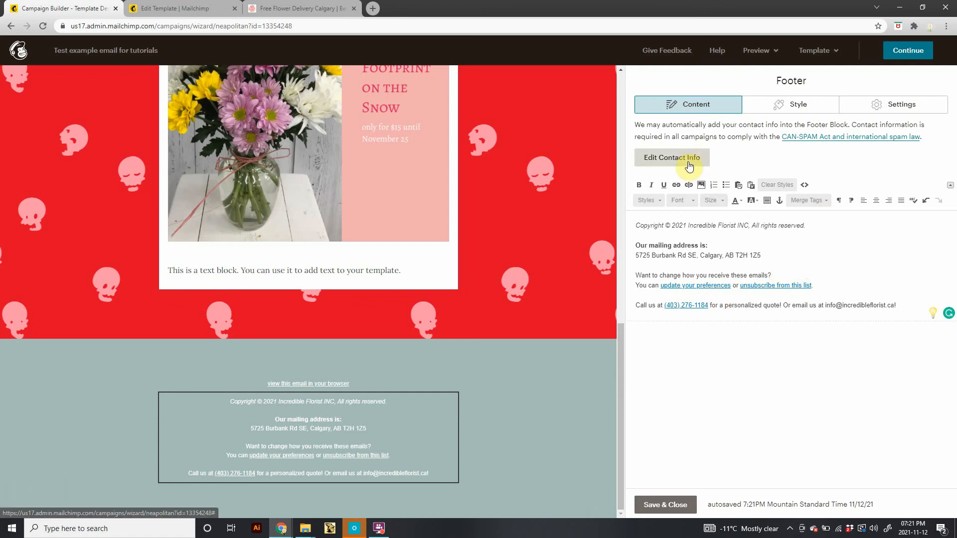
{"action": "left_click", "coordinate": [764, 101]}
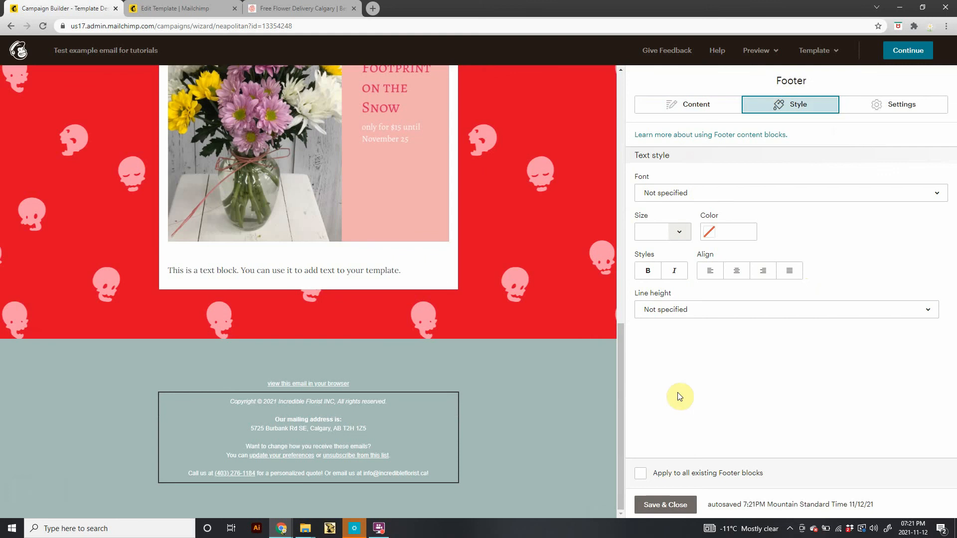
{"action": "left_click", "coordinate": [702, 195]}
{"action": "left_click", "coordinate": [695, 175]}
{"action": "left_click", "coordinate": [673, 504]}
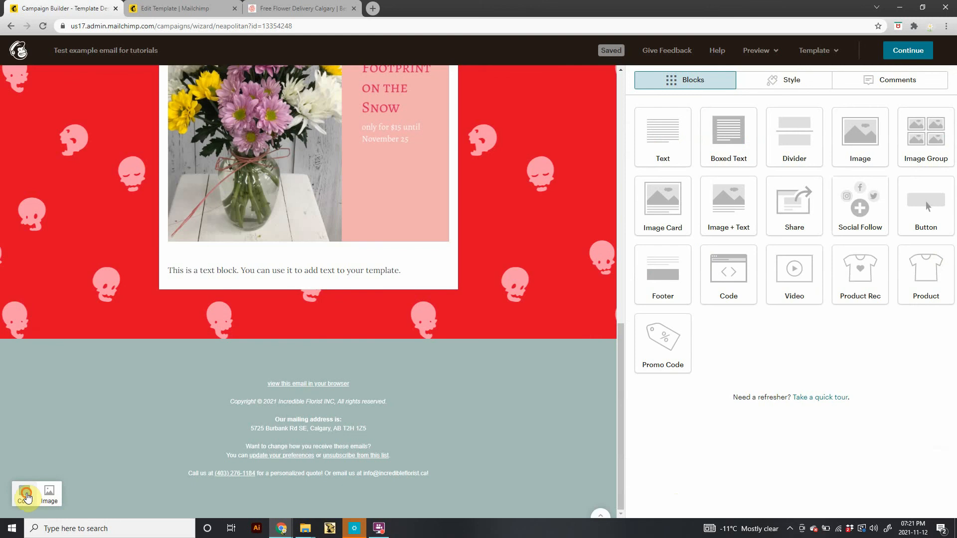
Set the footer section's background colour to a dark green, #436941.
{"action": "left_click", "coordinate": [26, 496]}
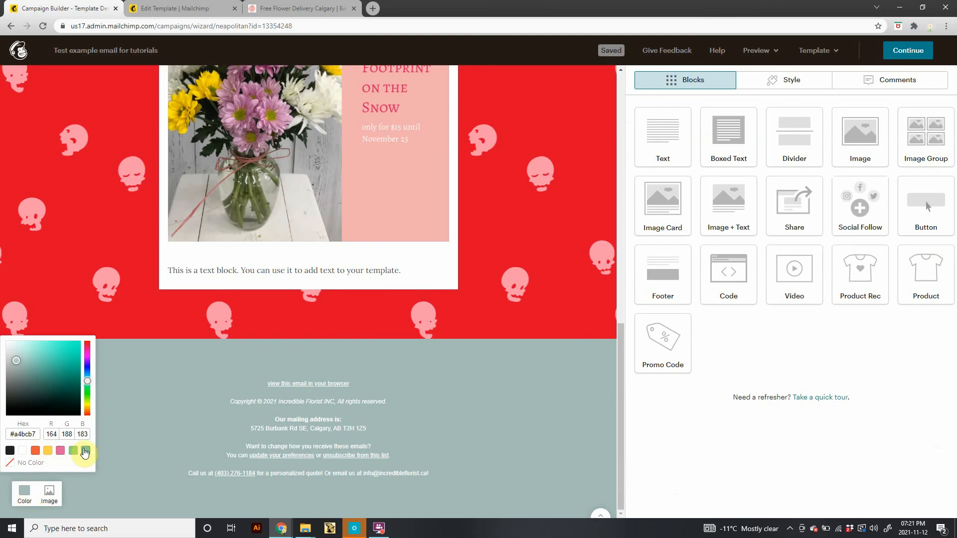
{"action": "left_click", "coordinate": [36, 451]}
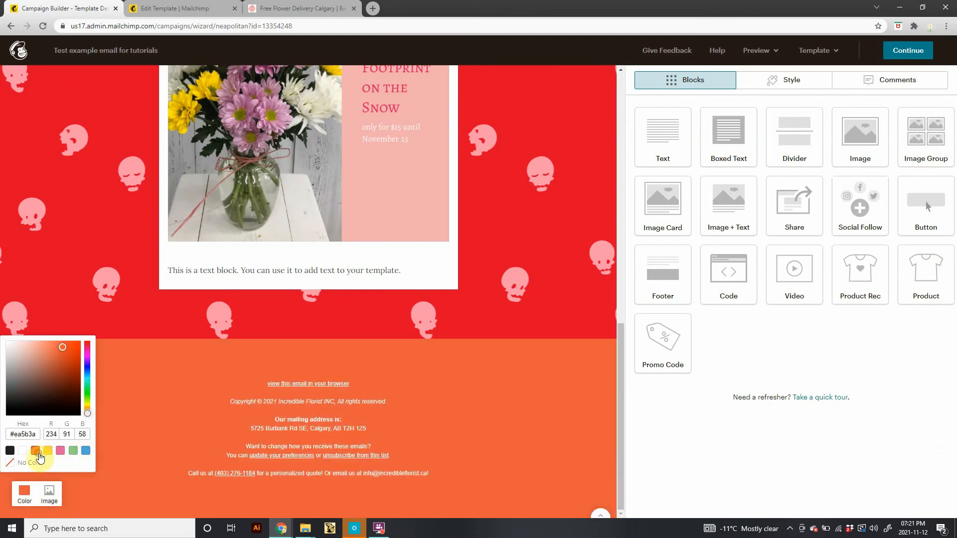
{"action": "left_click_drag", "start_coordinate": [88, 407], "coordinate": [87, 379]}
{"action": "left_click_drag", "start_coordinate": [90, 386], "coordinate": [91, 388]}
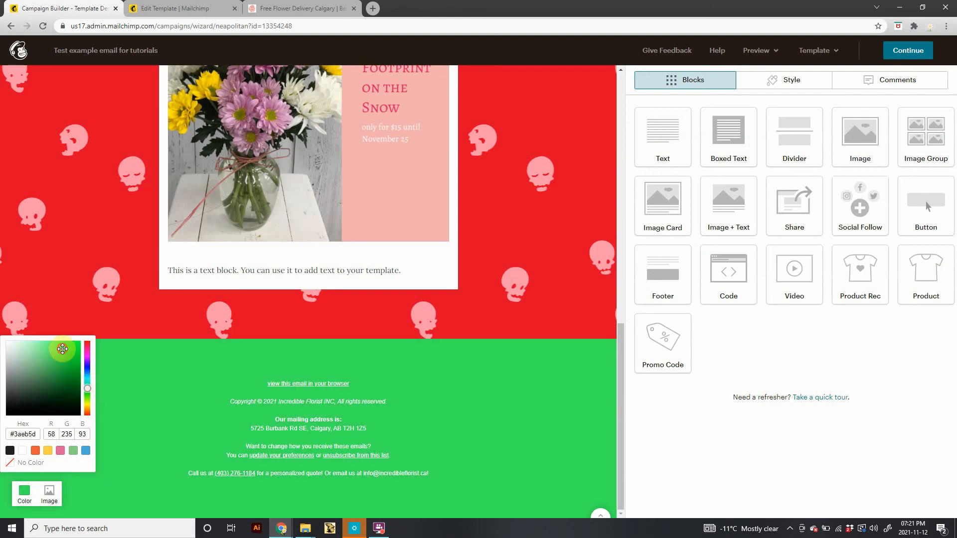
{"action": "left_click_drag", "start_coordinate": [63, 348], "coordinate": [40, 386]}
{"action": "left_click", "coordinate": [74, 451]}
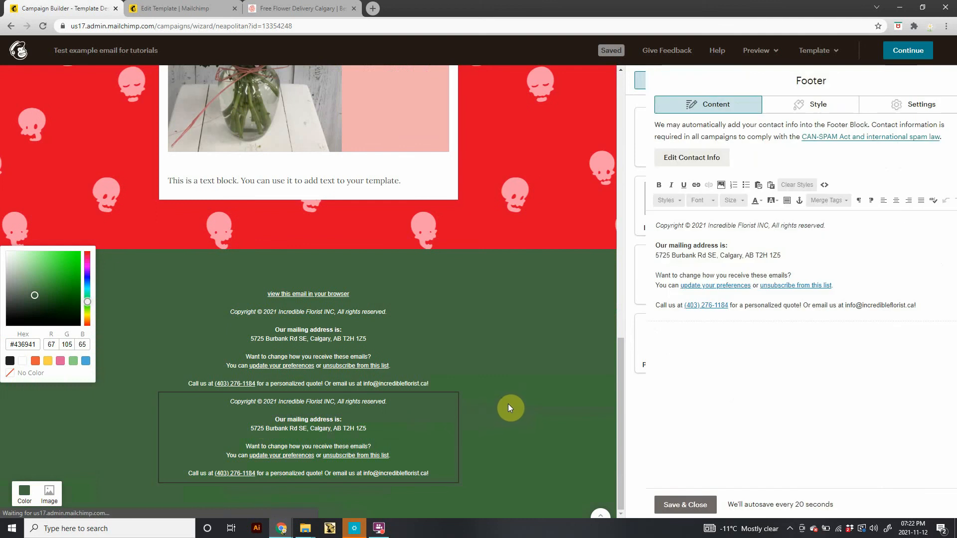
Delete the extra duplicated footer block and confirm the deletion.
{"action": "left_click", "coordinate": [445, 408]}
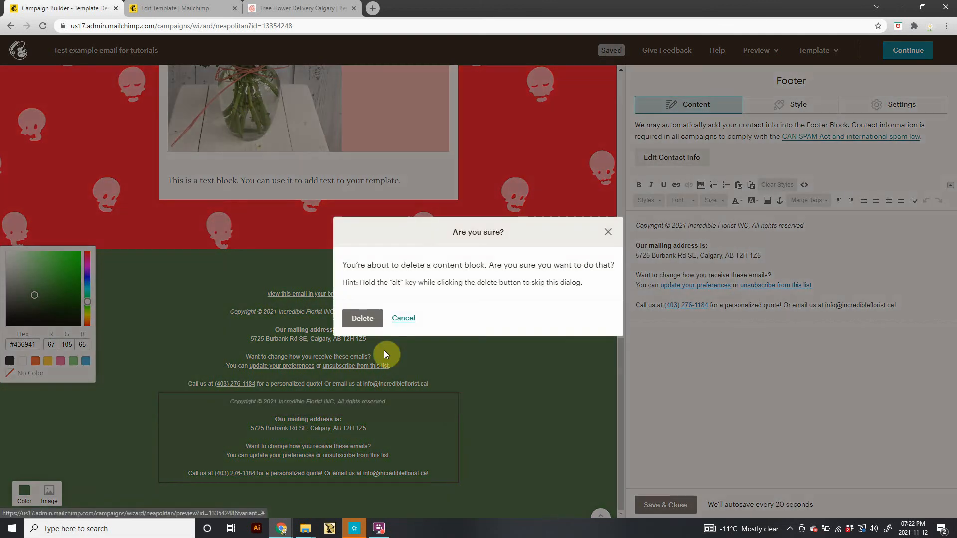
{"action": "left_click", "coordinate": [363, 319]}
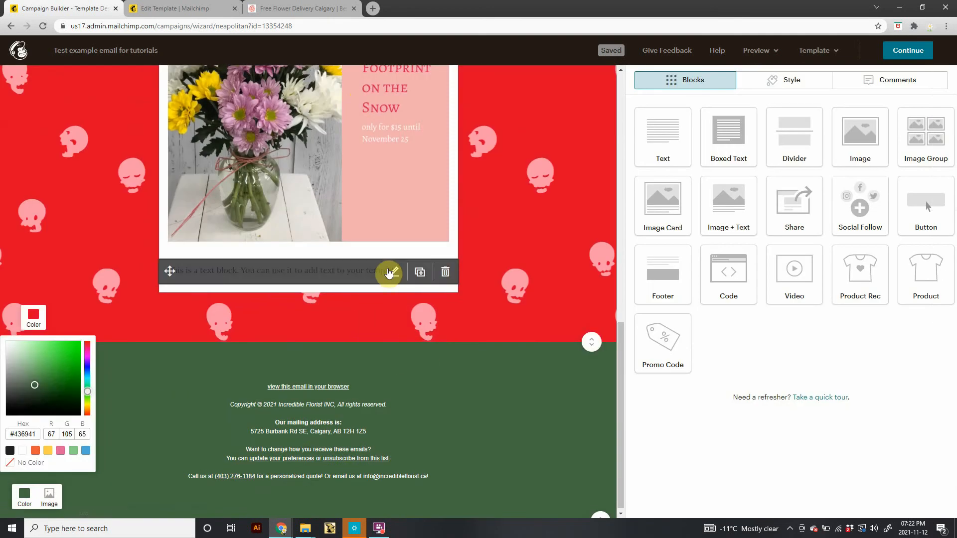
Duplicate the flower image block, then delete the copy.
{"action": "scroll", "coordinate": [369, 282], "scroll_direction": "up", "scroll_amount": 5}
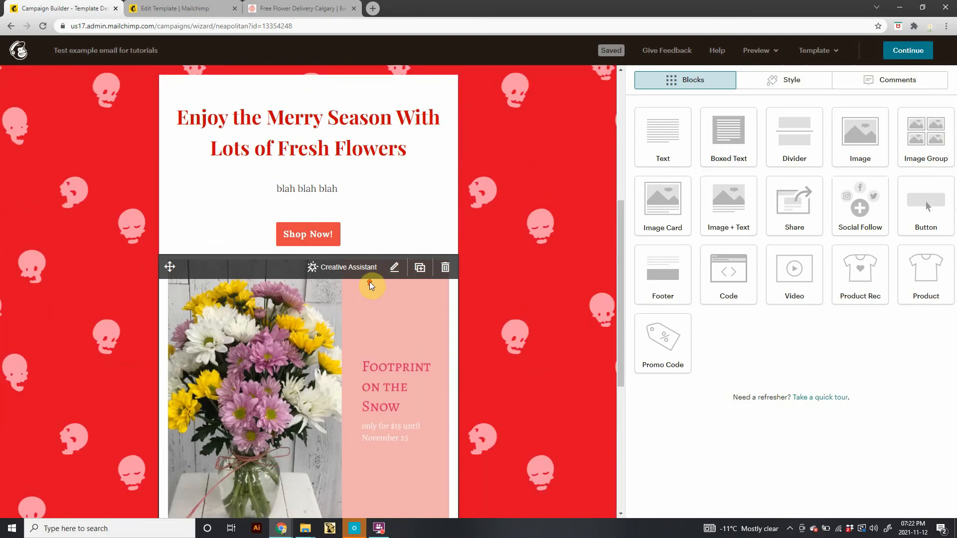
{"action": "left_click", "coordinate": [420, 268]}
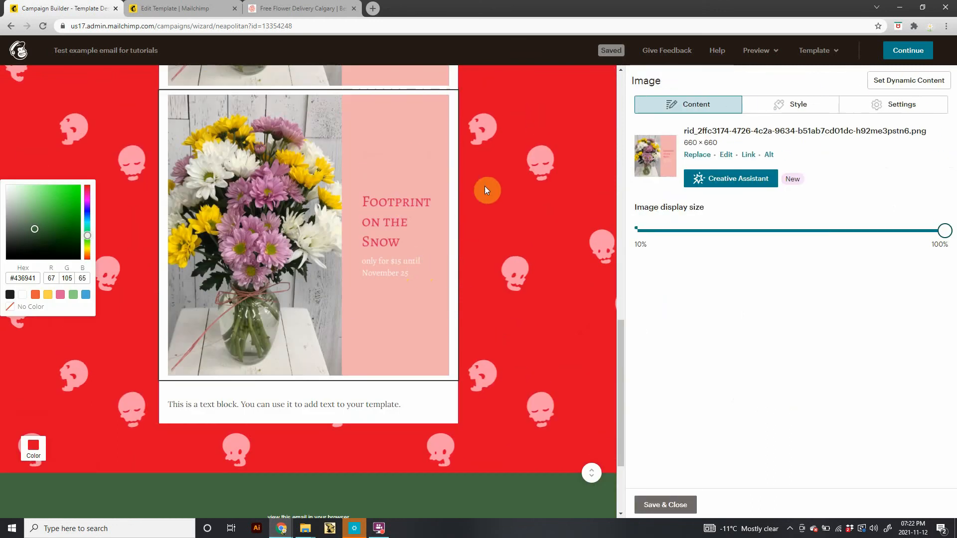
{"action": "scroll", "coordinate": [375, 183], "scroll_direction": "up", "scroll_amount": 3}
{"action": "left_click", "coordinate": [446, 255]}
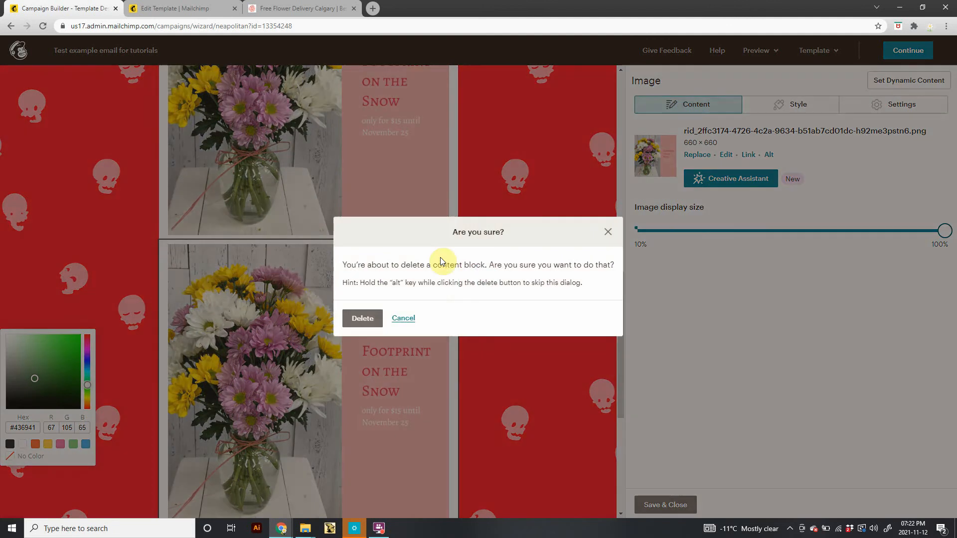
{"action": "left_click", "coordinate": [367, 320]}
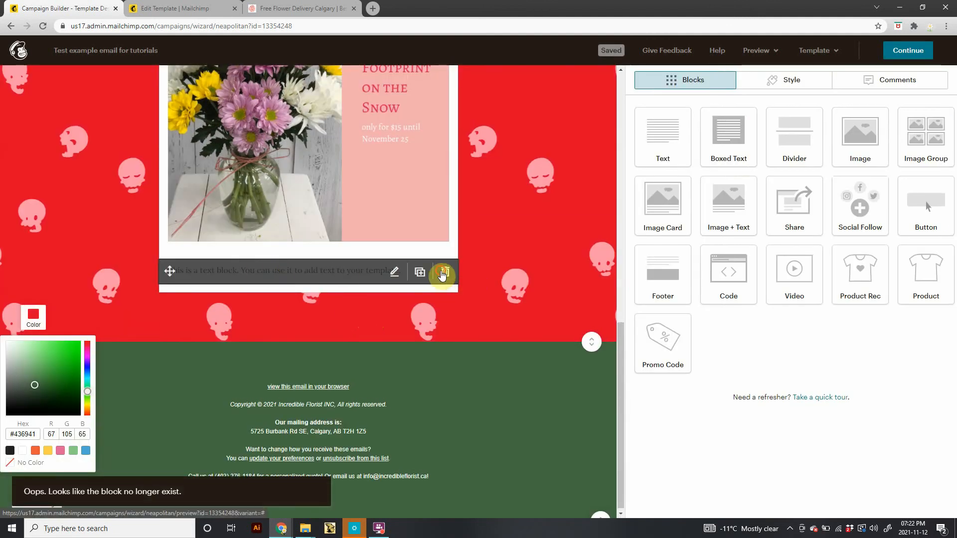
Delete the placeholder text block below the flower image and confirm.
{"action": "left_click", "coordinate": [442, 273]}
{"action": "left_click", "coordinate": [353, 313]}
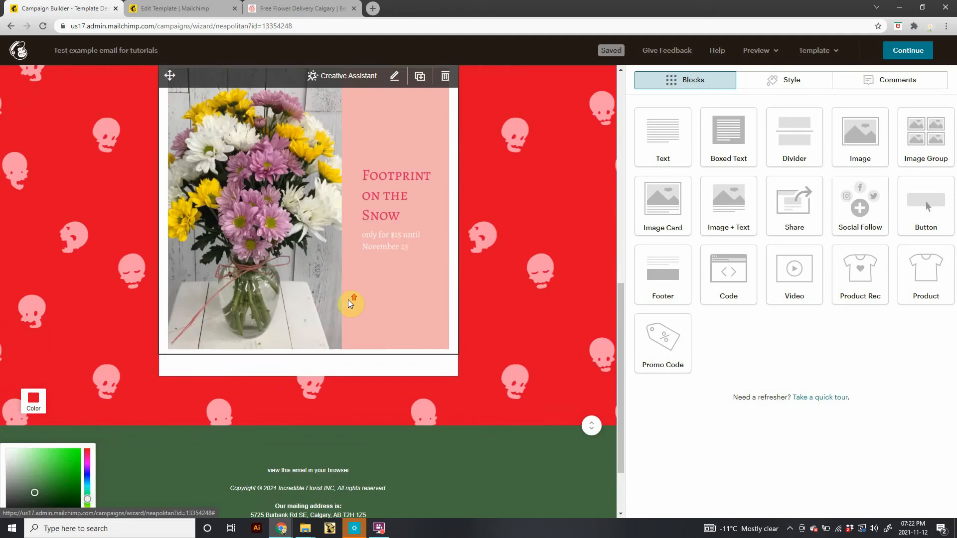
Move the Shop Now button block below the flower image block inside the content area.
{"action": "scroll", "coordinate": [348, 300], "scroll_direction": "up", "scroll_amount": 5}
{"action": "scroll", "coordinate": [312, 301], "scroll_direction": "down", "scroll_amount": 2}
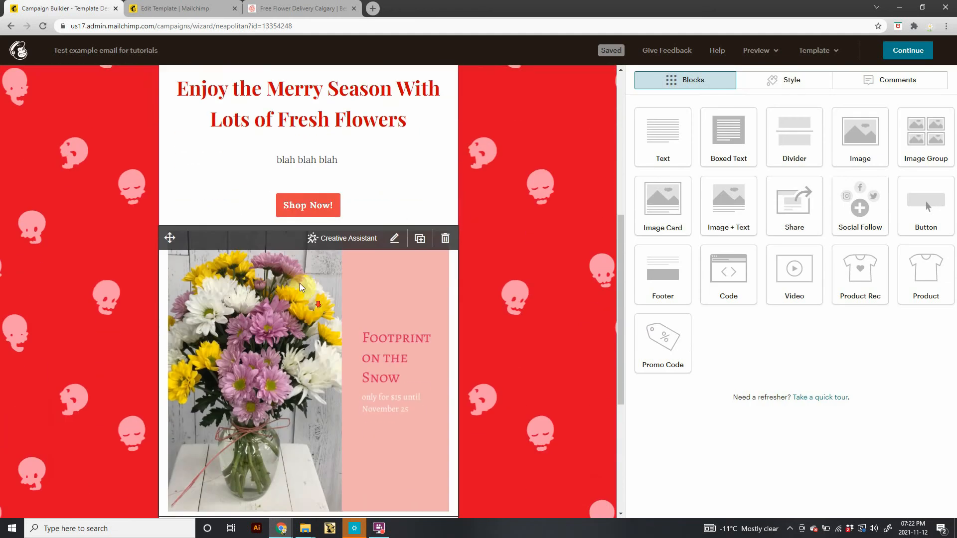
{"action": "scroll", "coordinate": [273, 196], "scroll_direction": "down", "scroll_amount": 2}
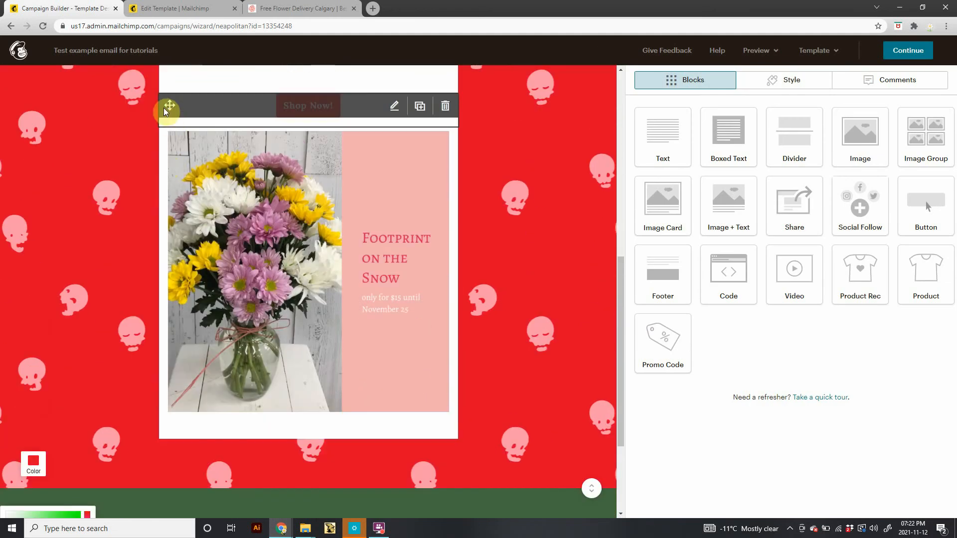
{"action": "left_click_drag", "start_coordinate": [168, 102], "coordinate": [167, 384]}
{"action": "scroll", "coordinate": [374, 322], "scroll_direction": "up", "scroll_amount": 6}
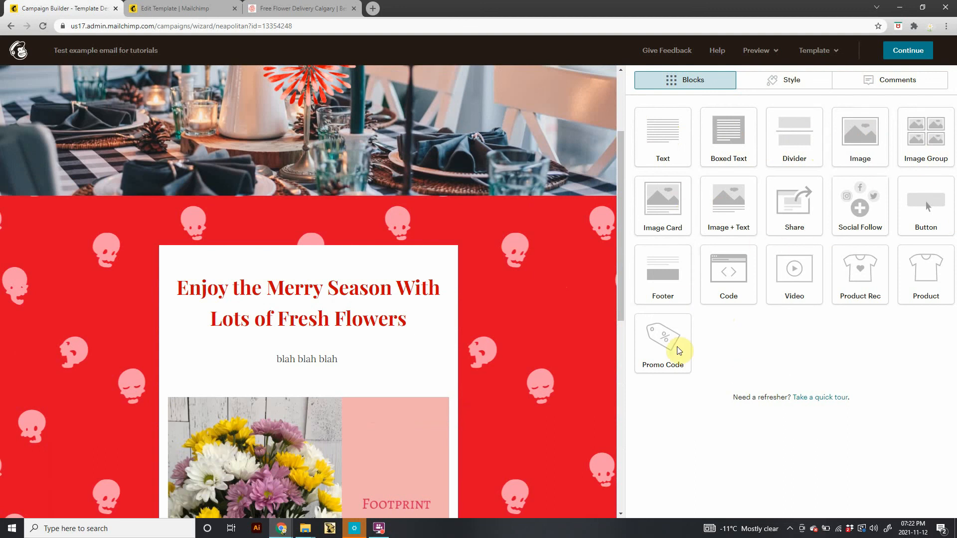
{"action": "scroll", "coordinate": [563, 386], "scroll_direction": "down", "scroll_amount": 3}
{"action": "scroll", "coordinate": [561, 382], "scroll_direction": "down", "scroll_amount": 5}
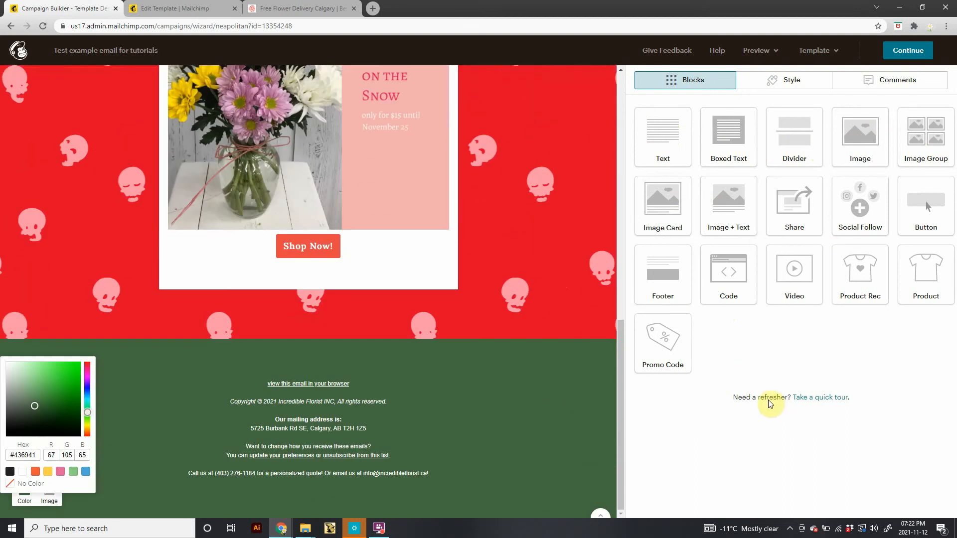
Switch the email to the 1 Column - Full Width basic layout and confirm the template change.
{"action": "left_click", "coordinate": [9, 27]}
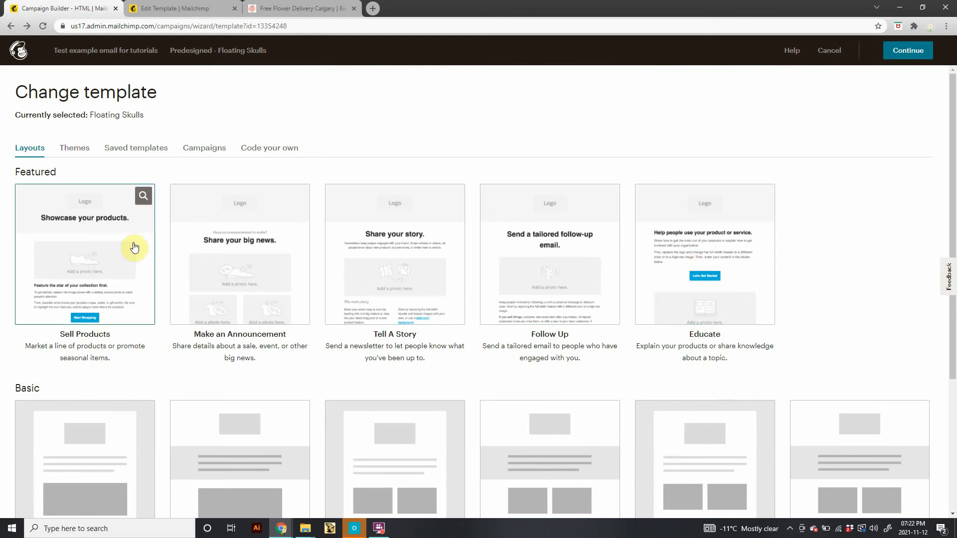
{"action": "scroll", "coordinate": [272, 299], "scroll_direction": "down", "scroll_amount": 4}
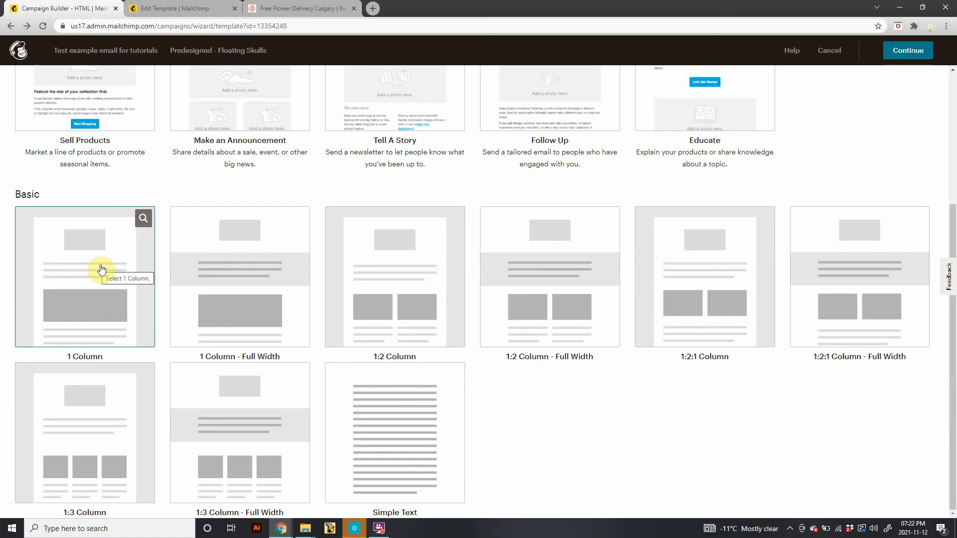
{"action": "left_click", "coordinate": [278, 295]}
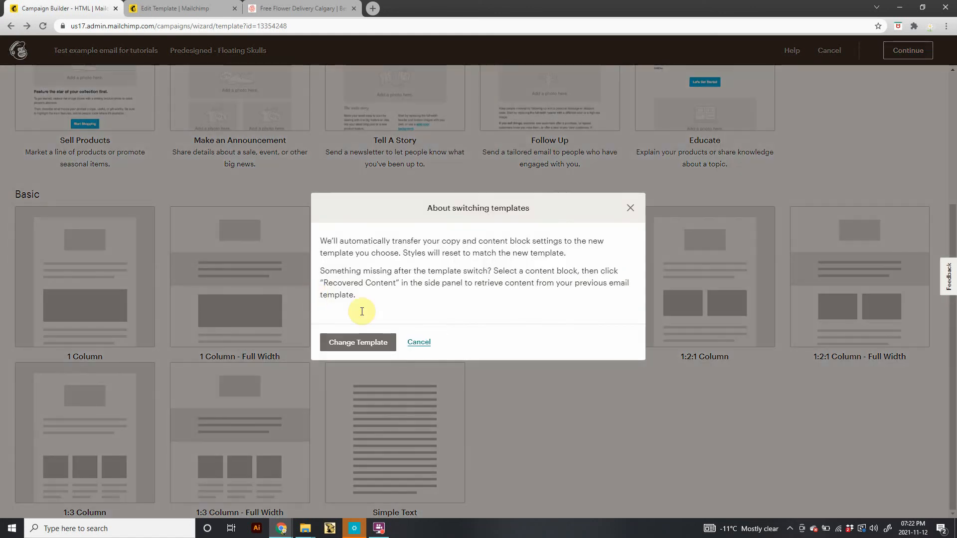
{"action": "left_click", "coordinate": [365, 344]}
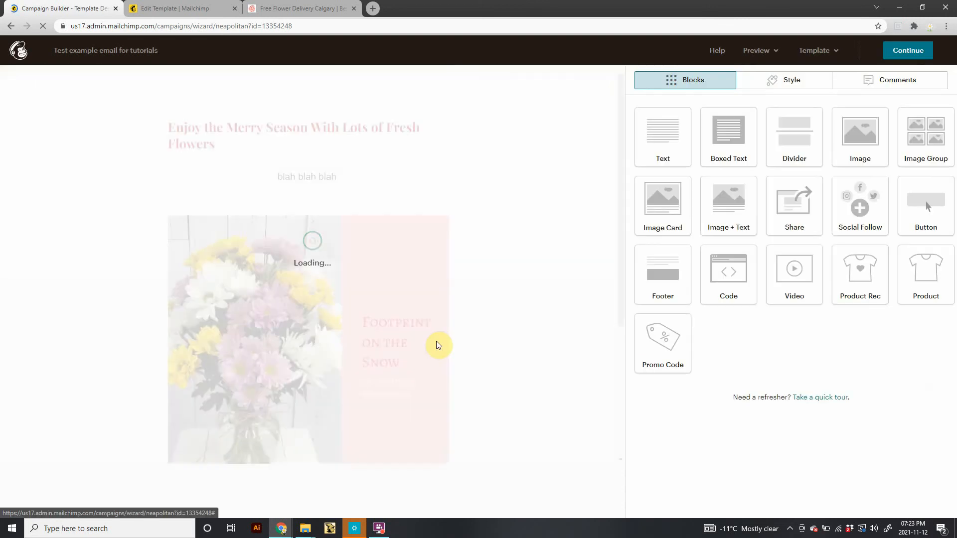
Scroll through the email to review the new layout and revisit the template chooser.
{"action": "scroll", "coordinate": [289, 353], "scroll_direction": "down", "scroll_amount": 4}
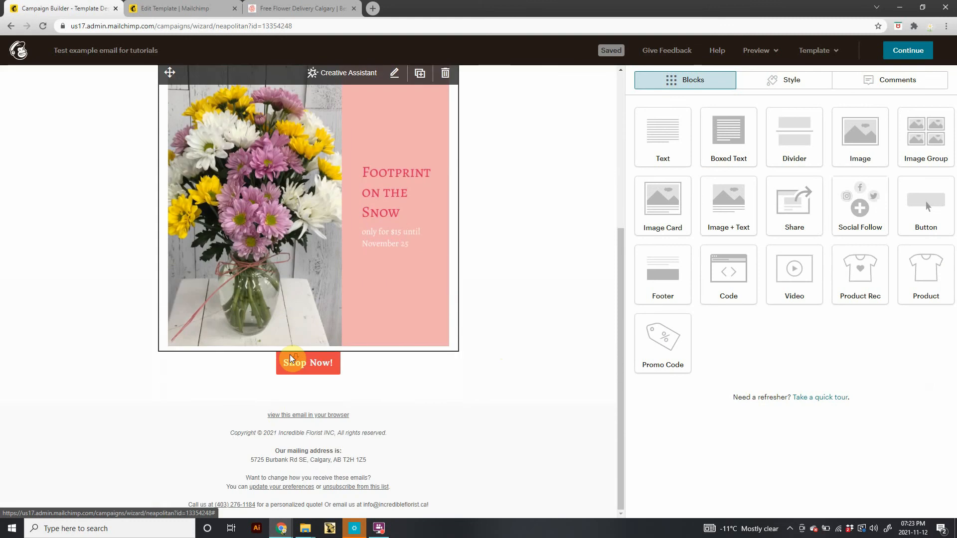
{"action": "scroll", "coordinate": [393, 324], "scroll_direction": "up", "scroll_amount": 4}
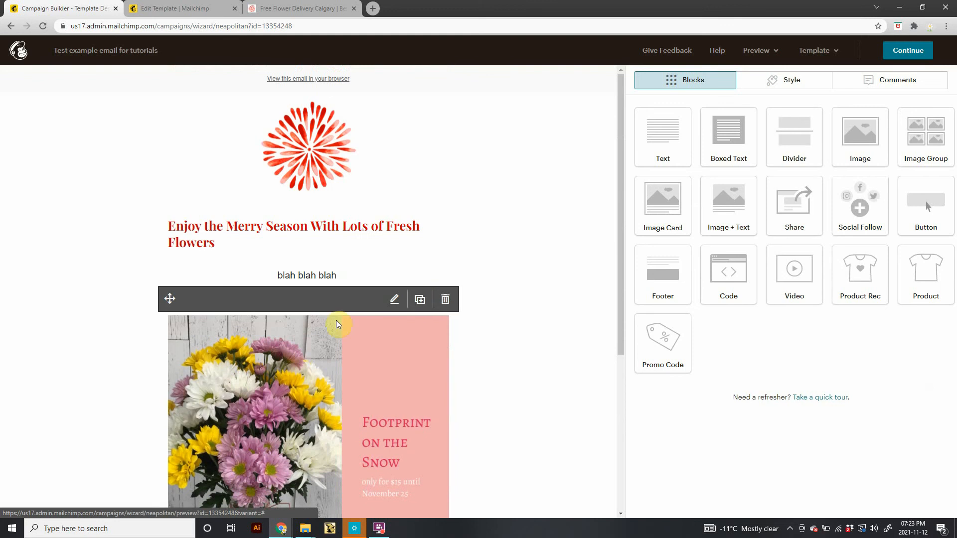
{"action": "scroll", "coordinate": [272, 337], "scroll_direction": "down", "scroll_amount": 5}
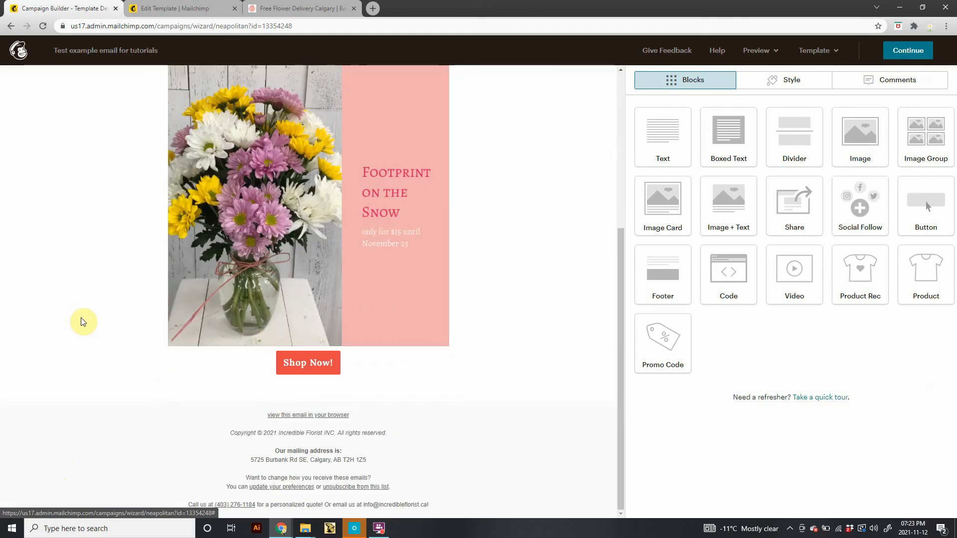
{"action": "scroll", "coordinate": [75, 358], "scroll_direction": "up", "scroll_amount": 5}
{"action": "scroll", "coordinate": [75, 348], "scroll_direction": "down", "scroll_amount": 2}
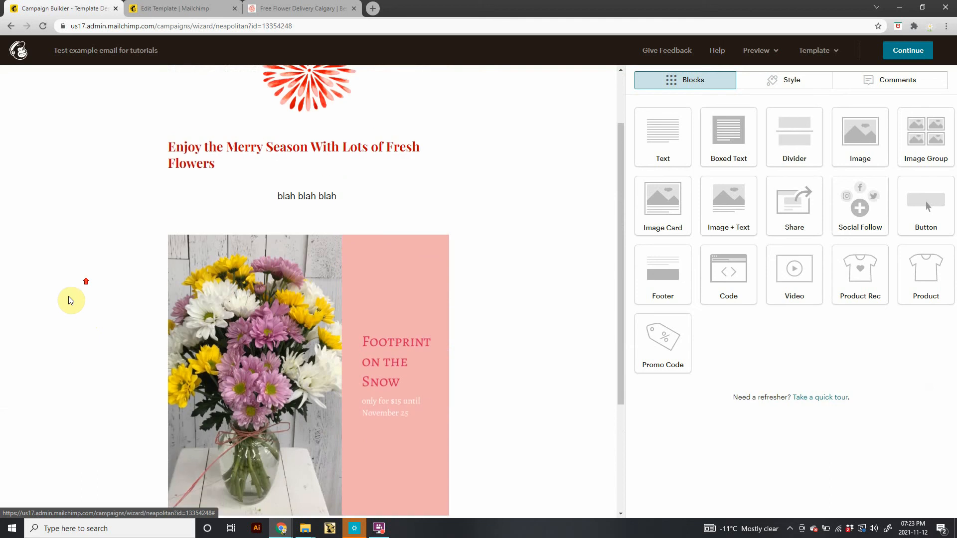
{"action": "scroll", "coordinate": [70, 299], "scroll_direction": "up", "scroll_amount": 2}
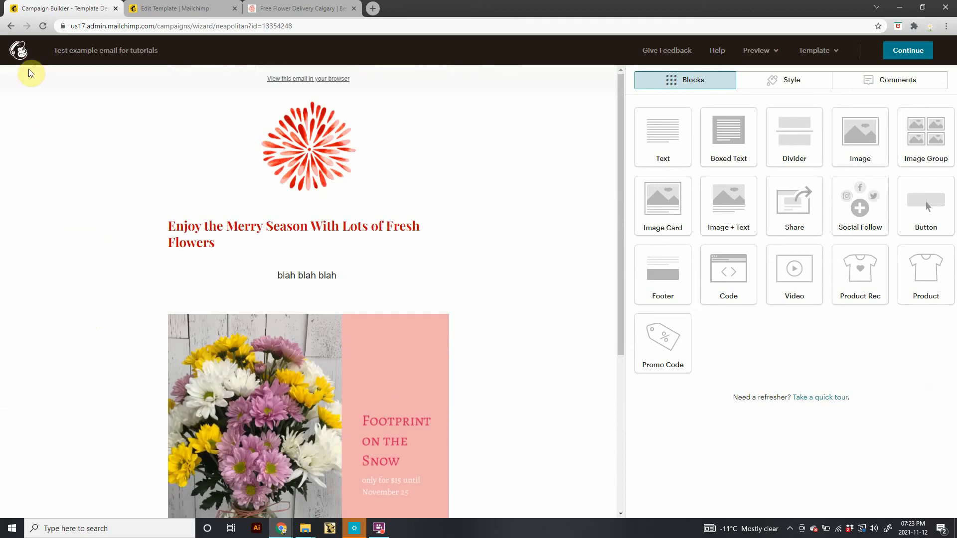
{"action": "left_click", "coordinate": [7, 25]}
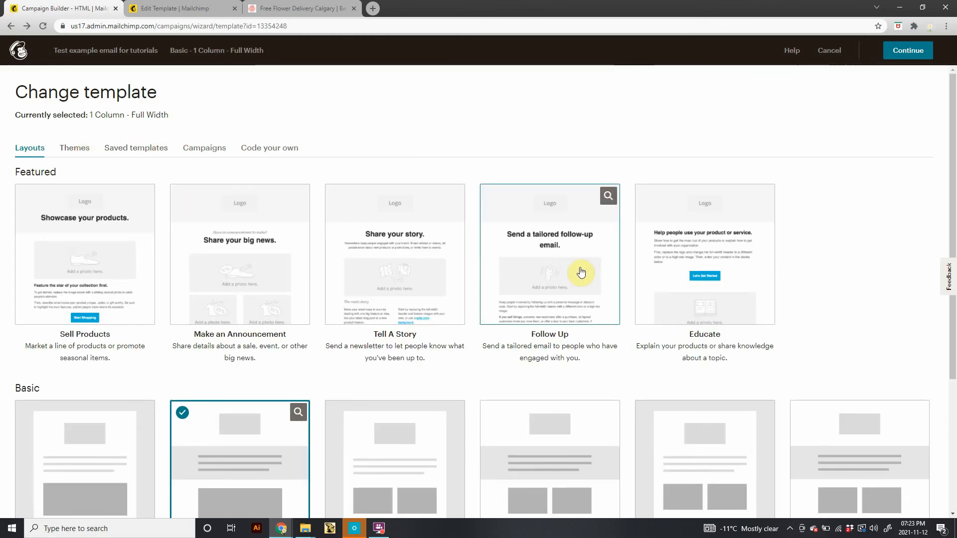
{"action": "left_click", "coordinate": [542, 270]}
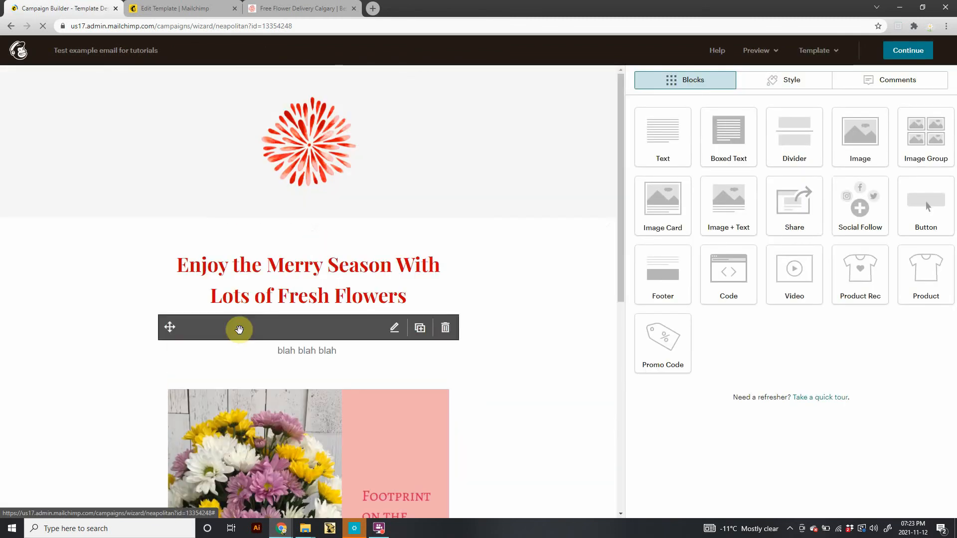
Set the body section's background to the candlelit table-setting image from the Content Studio.
{"action": "mouse_move", "coordinate": [27, 124]}
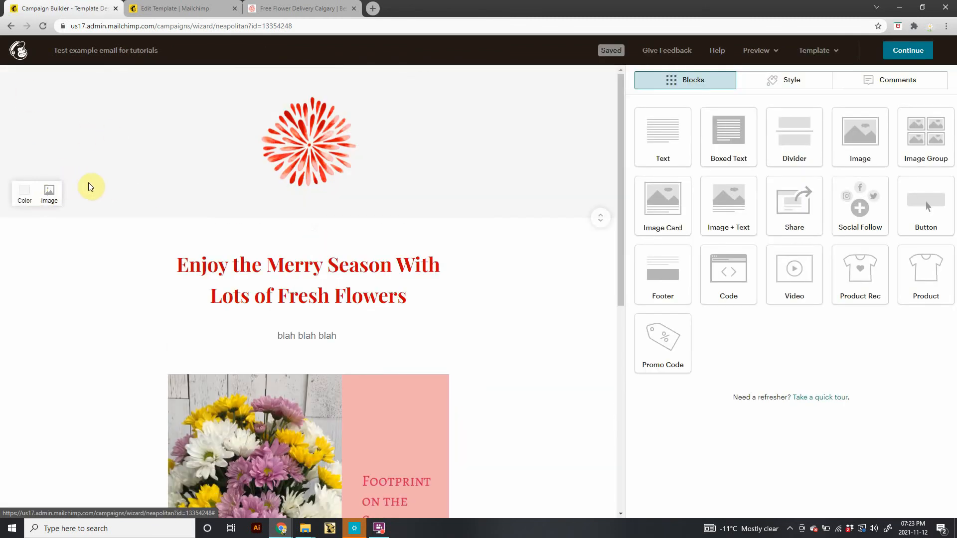
{"action": "scroll", "coordinate": [77, 285], "scroll_direction": "down", "scroll_amount": 8}
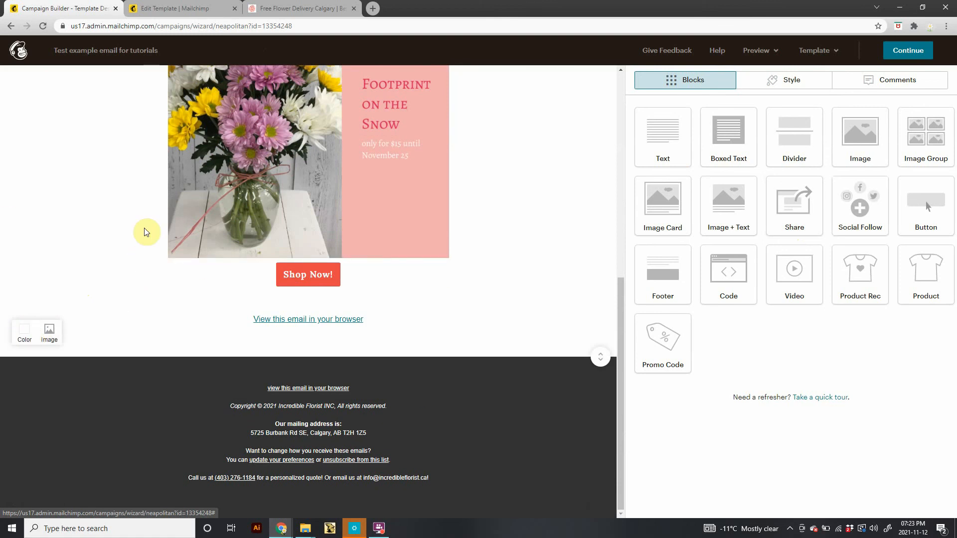
{"action": "left_click", "coordinate": [55, 338]}
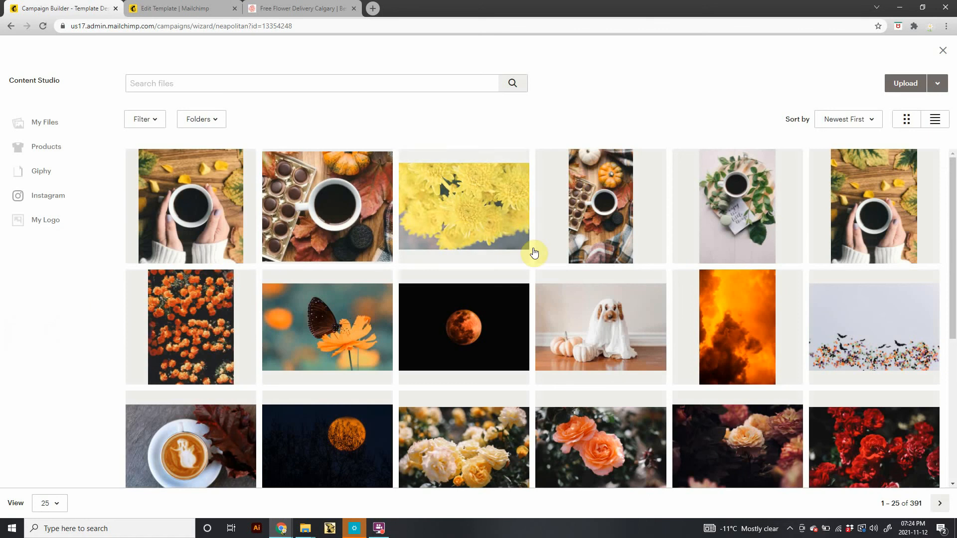
{"action": "left_click", "coordinate": [161, 322]}
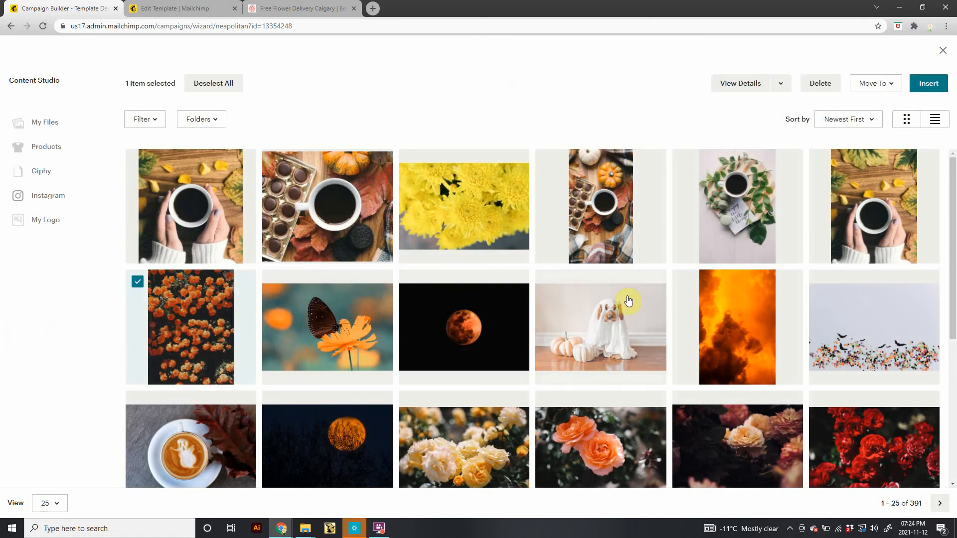
{"action": "scroll", "coordinate": [641, 419], "scroll_direction": "down", "scroll_amount": 4}
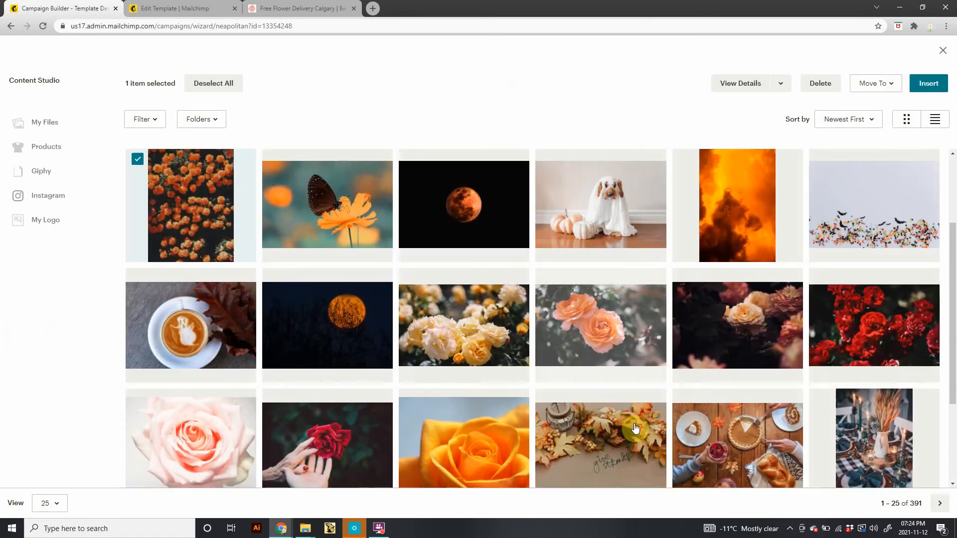
{"action": "scroll", "coordinate": [642, 413], "scroll_direction": "down", "scroll_amount": 2}
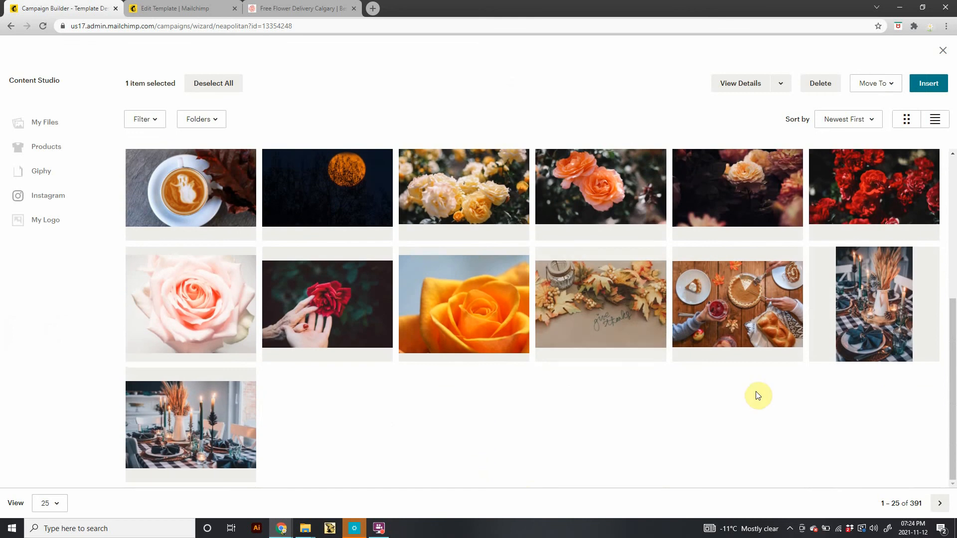
{"action": "left_click", "coordinate": [876, 324]}
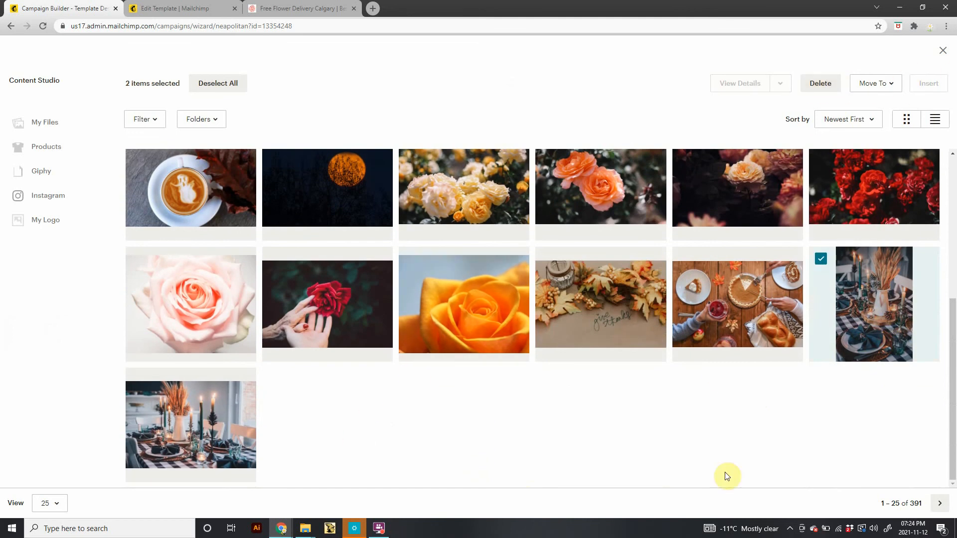
{"action": "scroll", "coordinate": [461, 331], "scroll_direction": "up", "scroll_amount": 5}
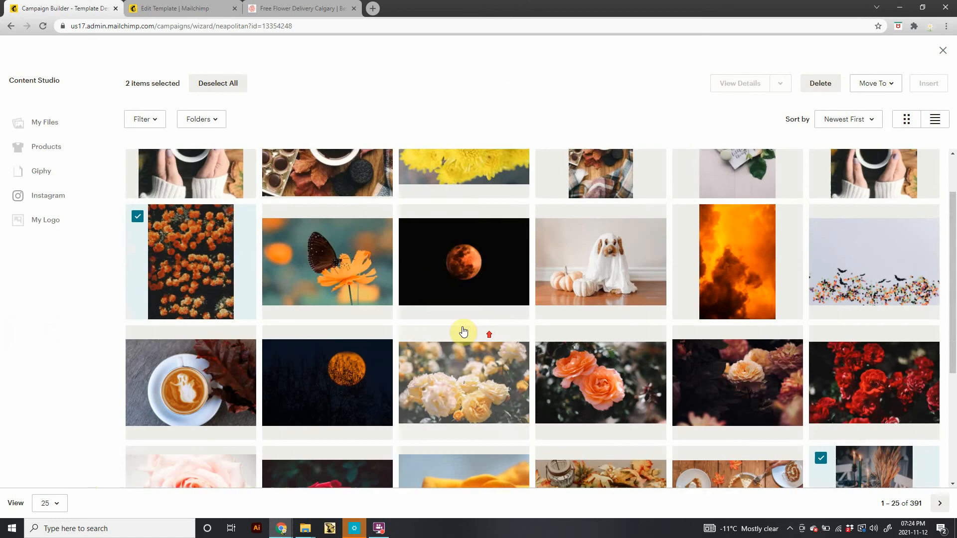
{"action": "left_click", "coordinate": [138, 283]}
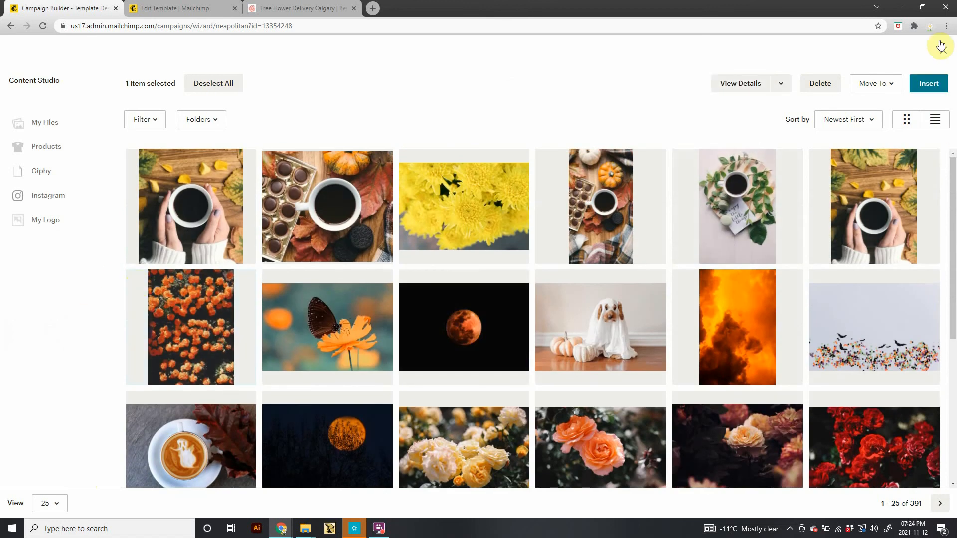
{"action": "left_click", "coordinate": [927, 83]}
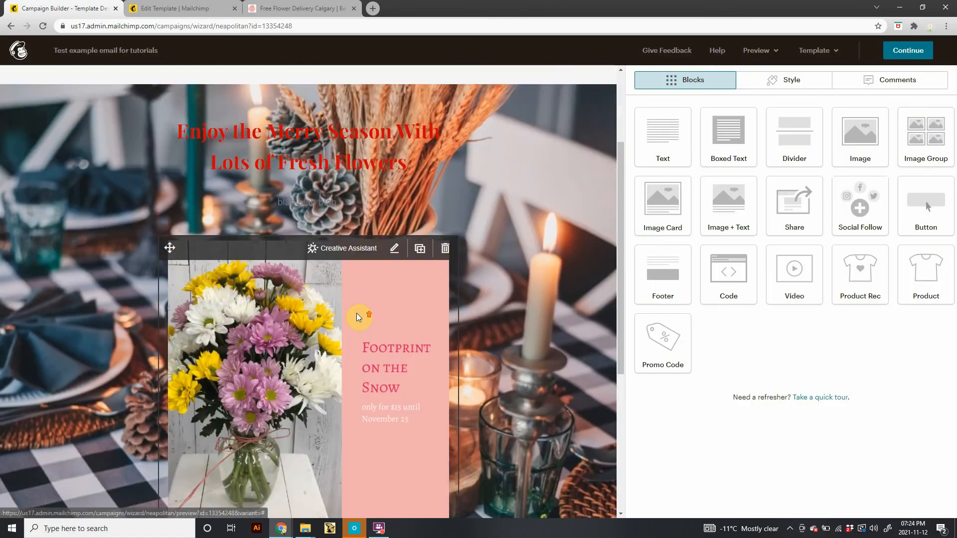
Change the headline text colour to white and save the text block.
{"action": "scroll", "coordinate": [374, 299], "scroll_direction": "up", "scroll_amount": 2}
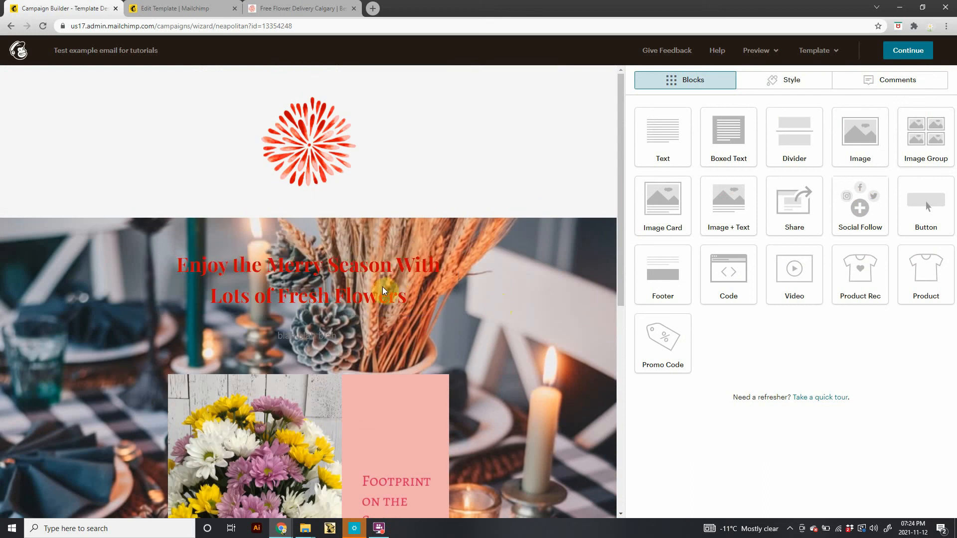
{"action": "left_click", "coordinate": [412, 297]}
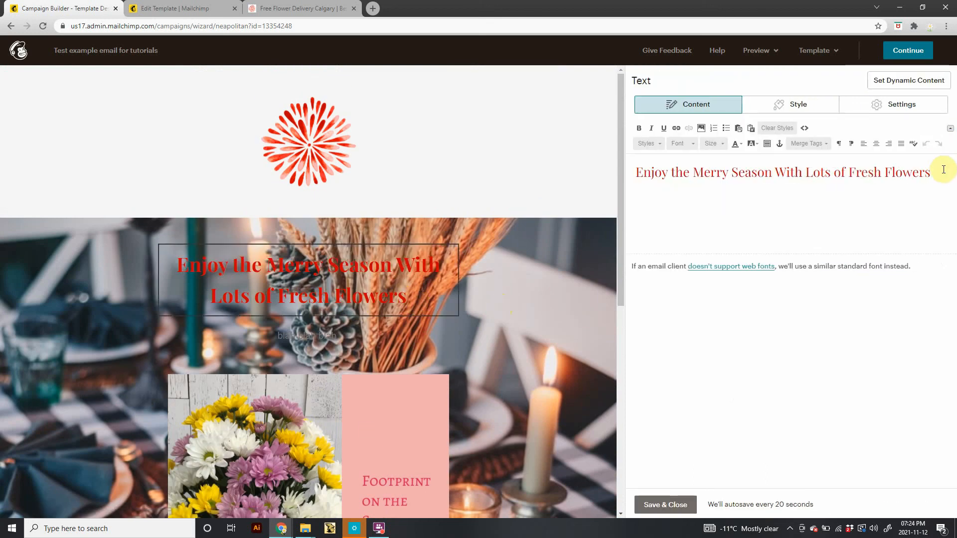
{"action": "left_click_drag", "start_coordinate": [943, 169], "coordinate": [612, 143]}
{"action": "left_click", "coordinate": [740, 145]}
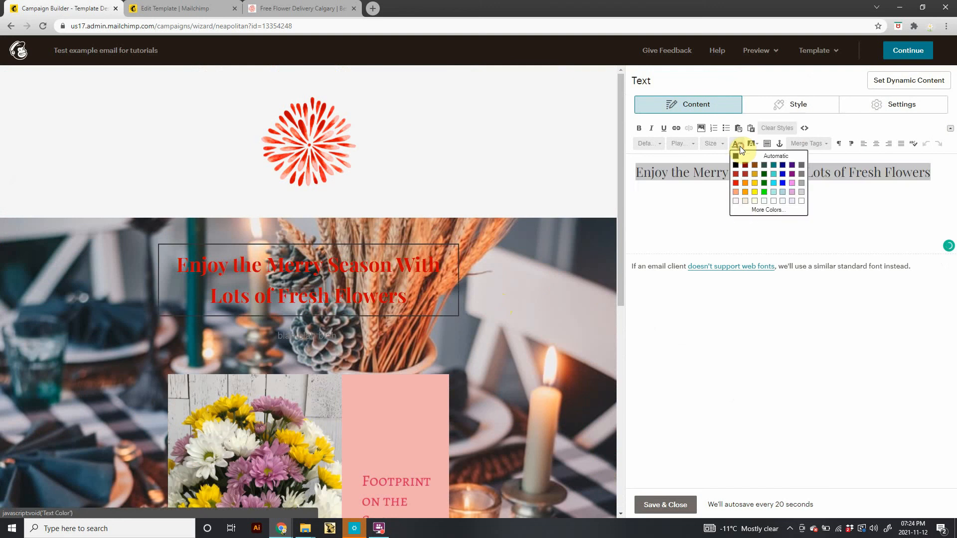
{"action": "left_click", "coordinate": [737, 200]}
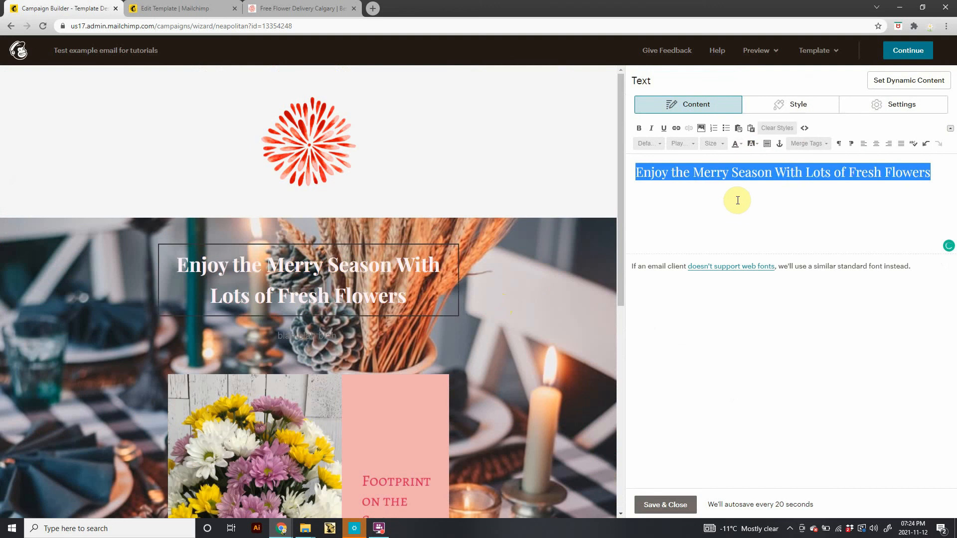
{"action": "left_click", "coordinate": [738, 144]}
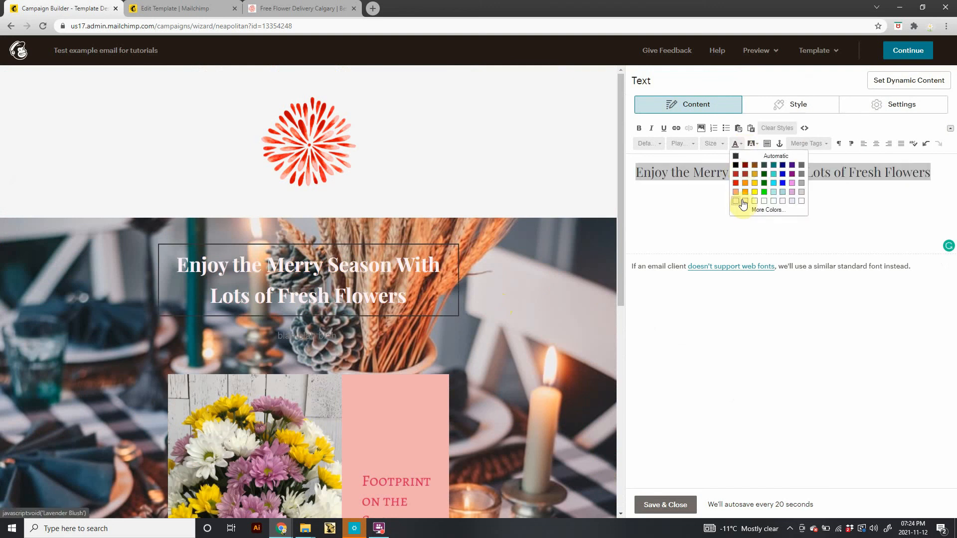
{"action": "left_click", "coordinate": [746, 201]}
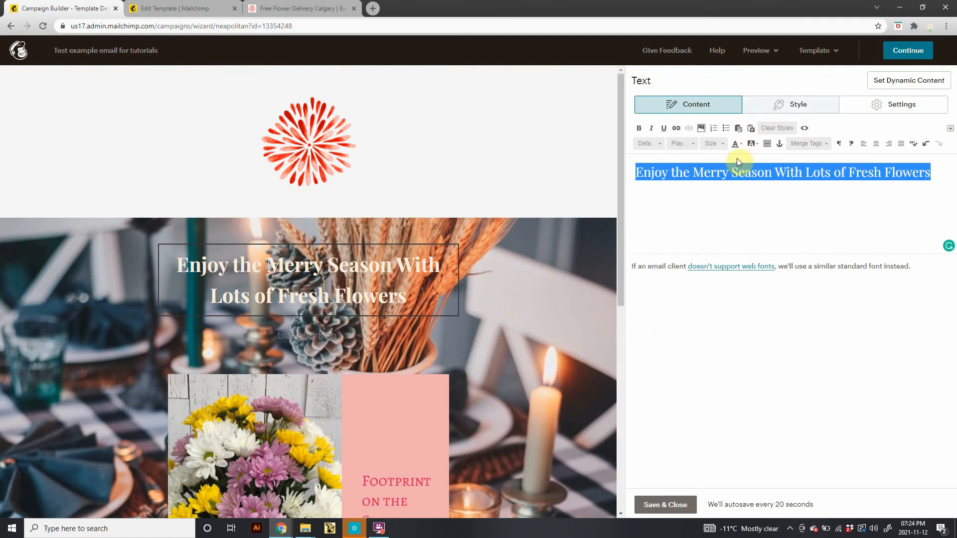
{"action": "left_click", "coordinate": [739, 147]}
{"action": "left_click", "coordinate": [737, 207]}
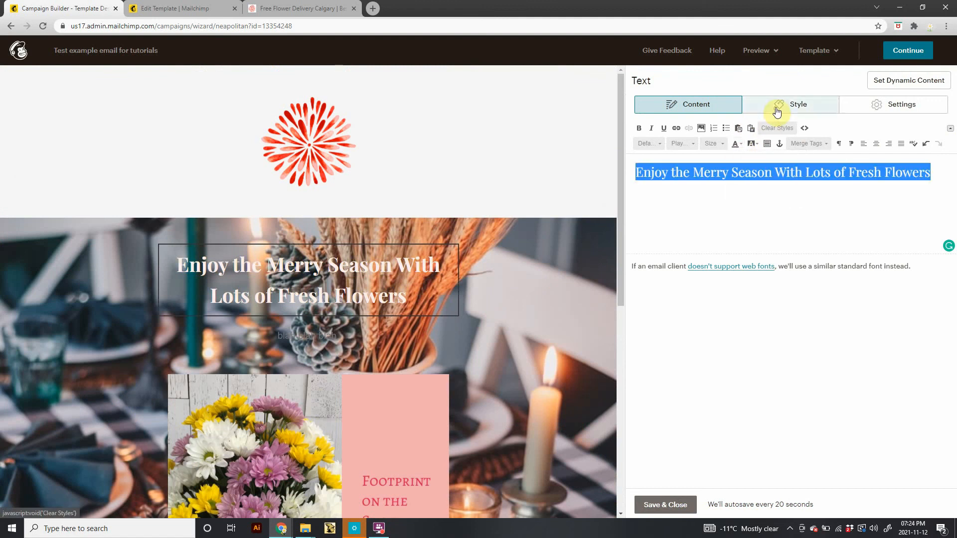
{"action": "left_click", "coordinate": [774, 111]}
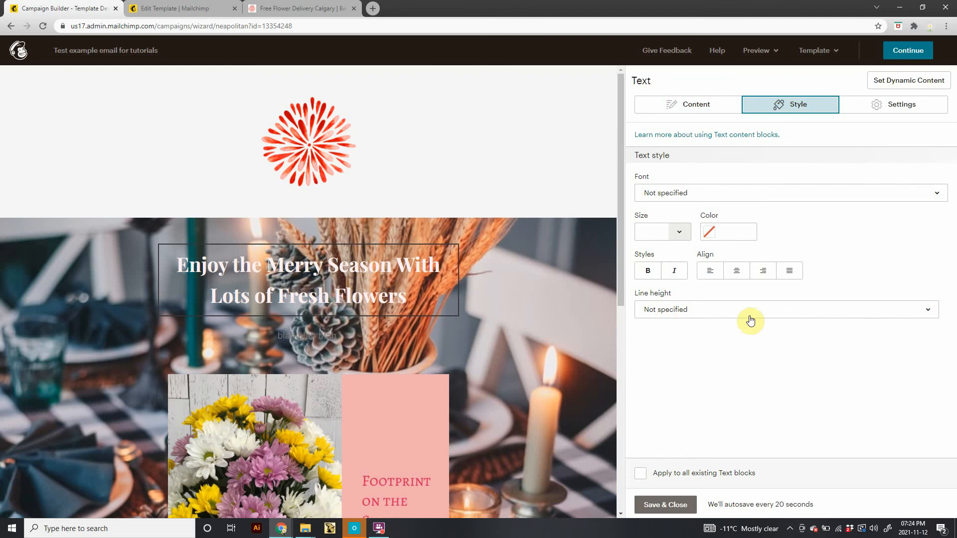
{"action": "left_click", "coordinate": [665, 504]}
{"action": "scroll", "coordinate": [379, 446], "scroll_direction": "down", "scroll_amount": 2}
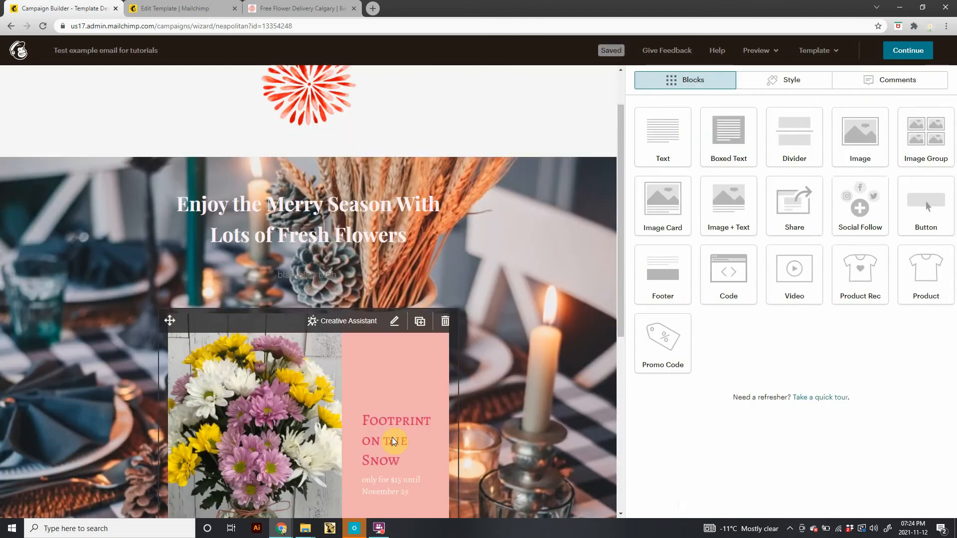
{"action": "scroll", "coordinate": [504, 399], "scroll_direction": "down", "scroll_amount": 6}
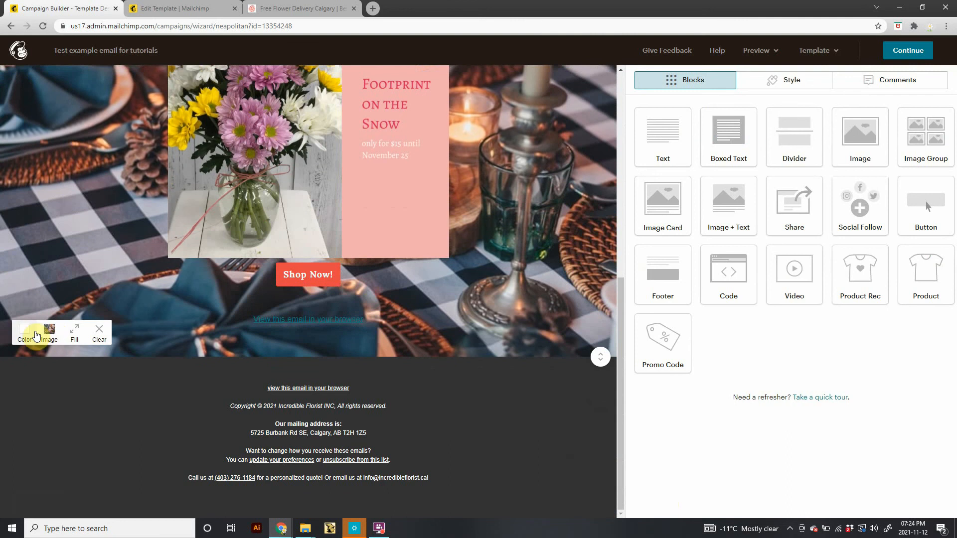
{"action": "left_click", "coordinate": [24, 334]}
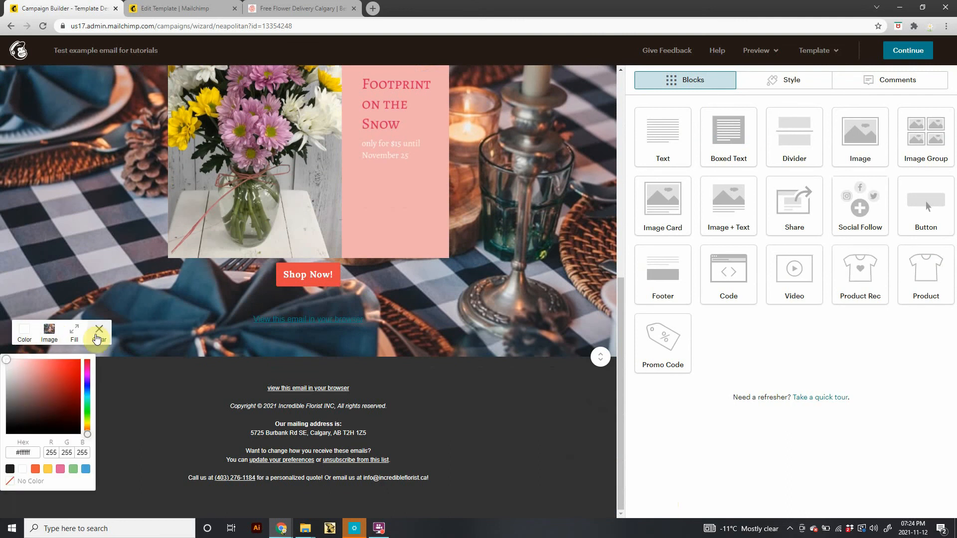
Add a Boxed Text block between the intro text and the flower image block.
{"action": "scroll", "coordinate": [171, 372], "scroll_direction": "up", "scroll_amount": 8}
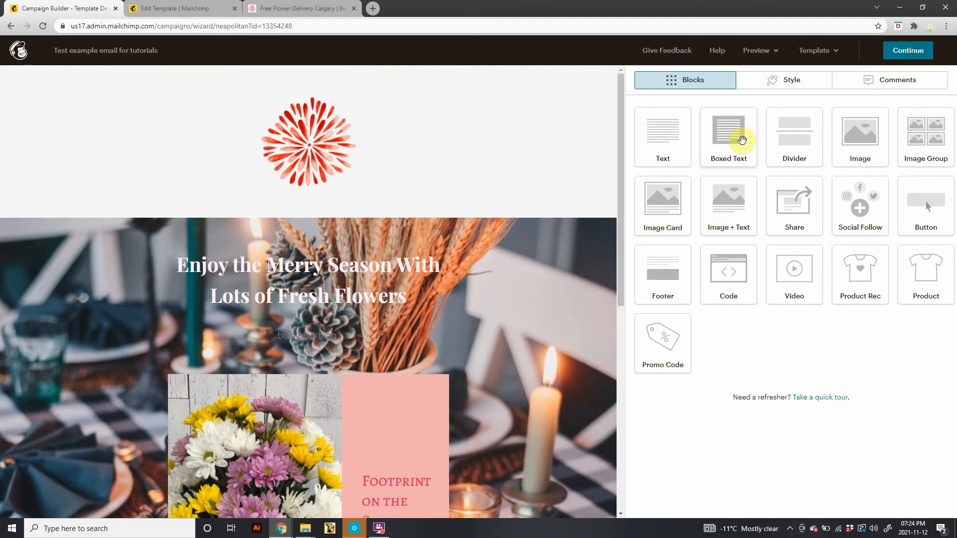
{"action": "left_click_drag", "start_coordinate": [735, 141], "coordinate": [302, 356]}
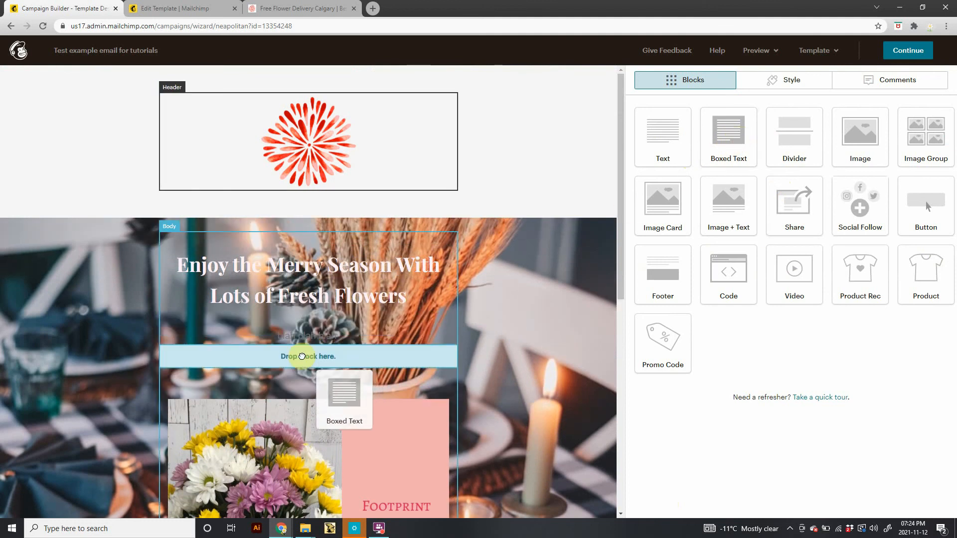
{"action": "left_click_drag", "start_coordinate": [337, 354], "coordinate": [339, 355]}
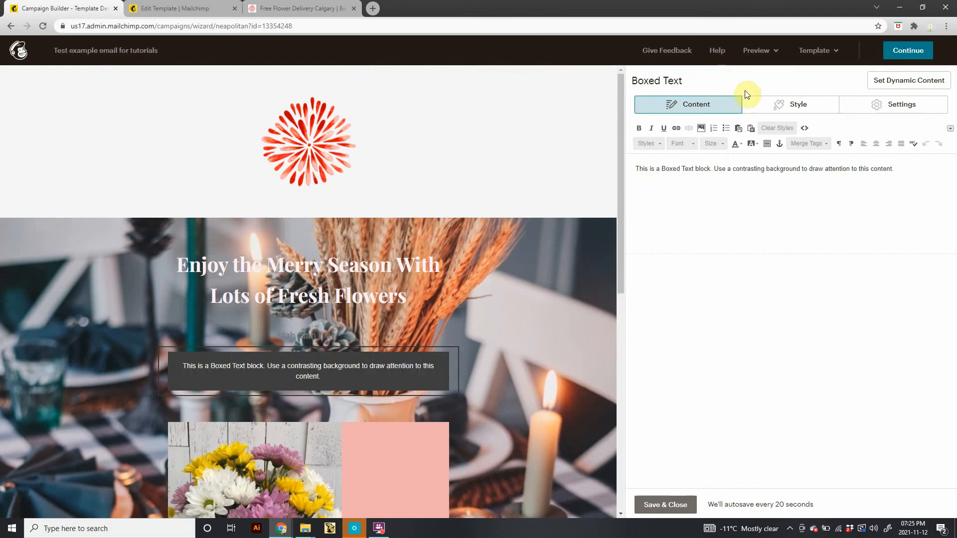
Set the boxed text block's background colour to #abcbda and save the block.
{"action": "left_click", "coordinate": [786, 103]}
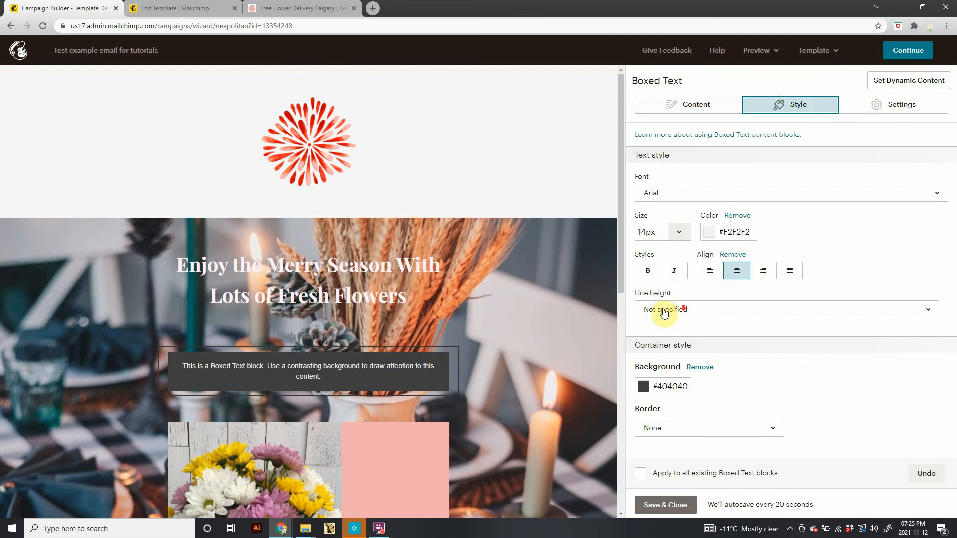
{"action": "left_click", "coordinate": [643, 386]}
{"action": "left_click", "coordinate": [689, 286]}
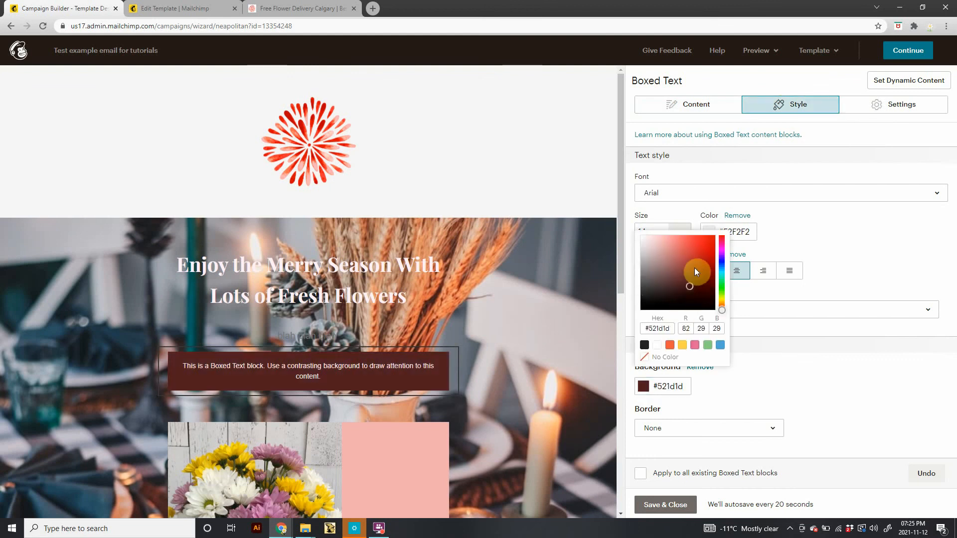
{"action": "left_click", "coordinate": [720, 345]}
{"action": "mouse_move", "coordinate": [667, 274]}
{"action": "left_mouse_down"}
{"action": "mouse_move", "coordinate": [652, 237]}
{"action": "mouse_move", "coordinate": [655, 246]}
{"action": "left_mouse_up"}
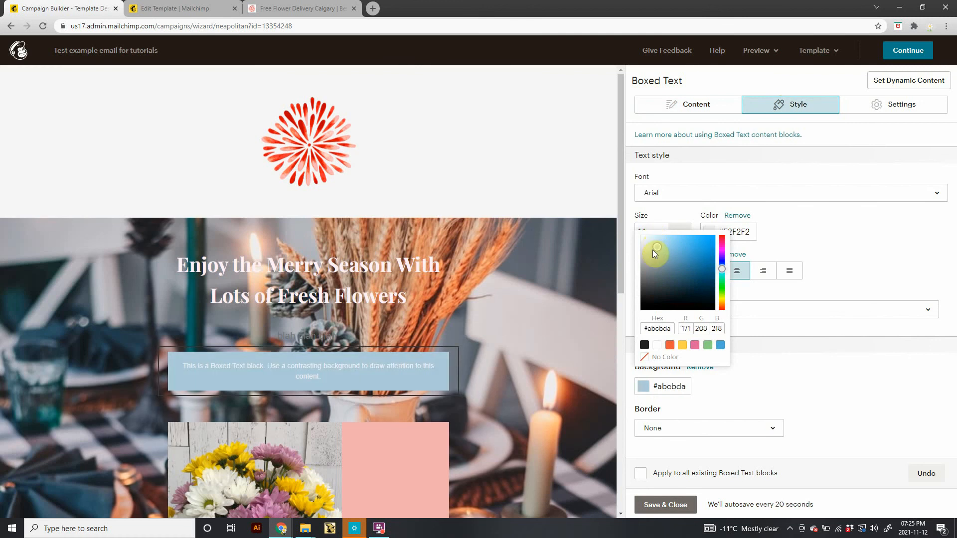
{"action": "left_click", "coordinate": [658, 501]}
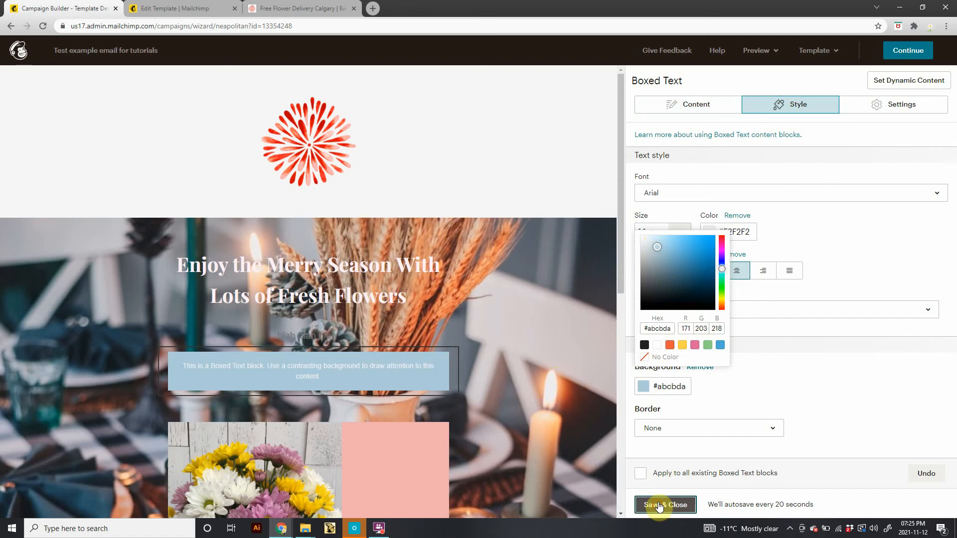
Scroll through the finished email and reopen the template chooser to compare layouts, then return to the editor.
{"action": "scroll", "coordinate": [423, 407], "scroll_direction": "down", "scroll_amount": 5}
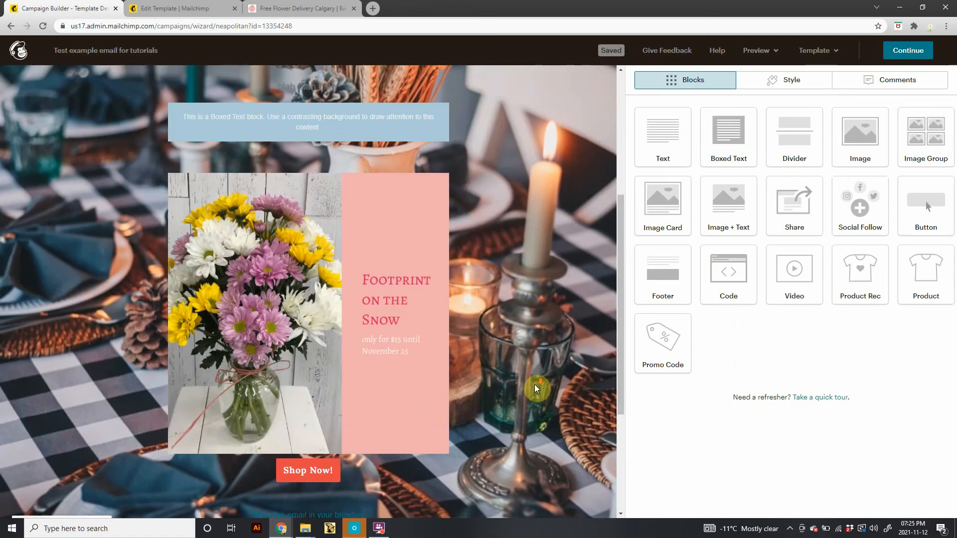
{"action": "scroll", "coordinate": [427, 407], "scroll_direction": "down", "scroll_amount": 4}
{"action": "scroll", "coordinate": [448, 402], "scroll_direction": "up", "scroll_amount": 3}
{"action": "scroll", "coordinate": [327, 351], "scroll_direction": "down", "scroll_amount": 3}
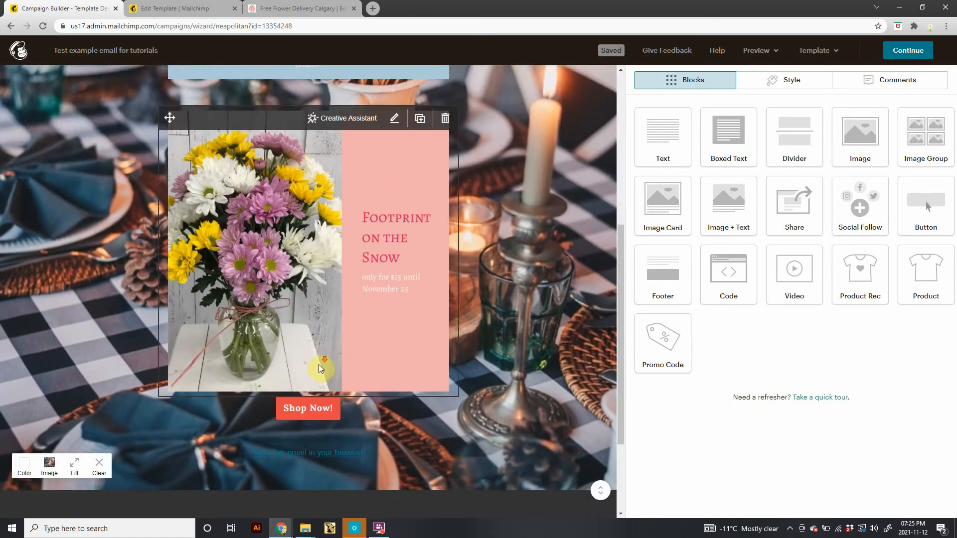
{"action": "scroll", "coordinate": [362, 377], "scroll_direction": "up", "scroll_amount": 9}
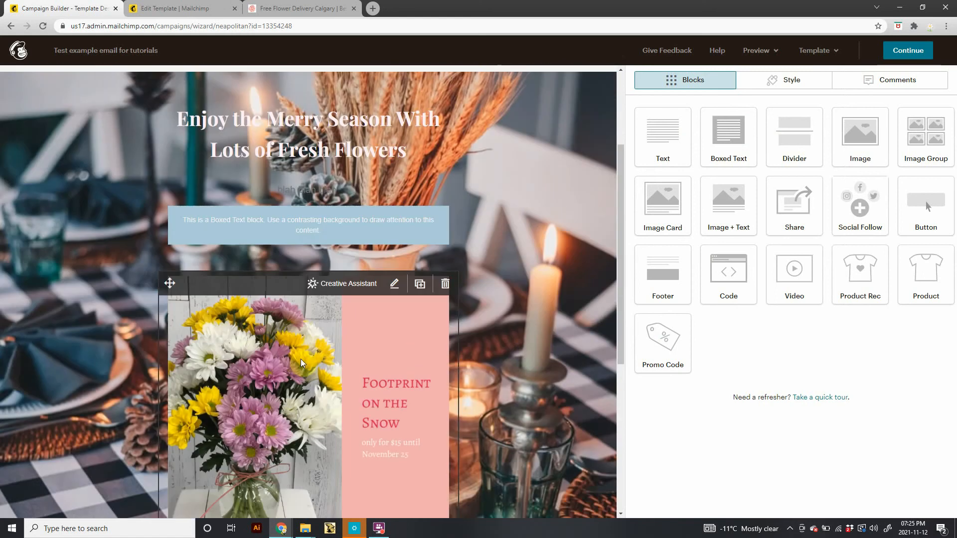
{"action": "left_click", "coordinate": [10, 27]}
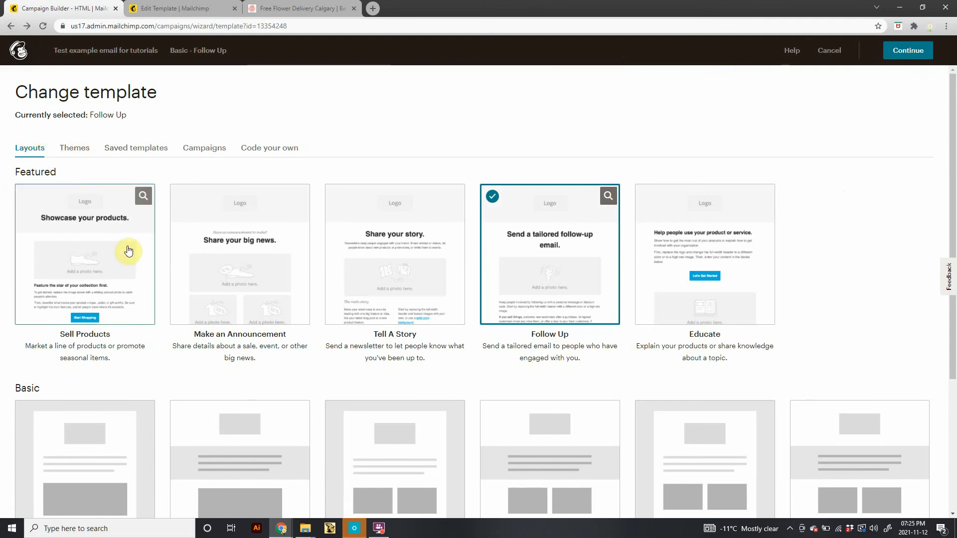
{"action": "left_click", "coordinate": [565, 271]}
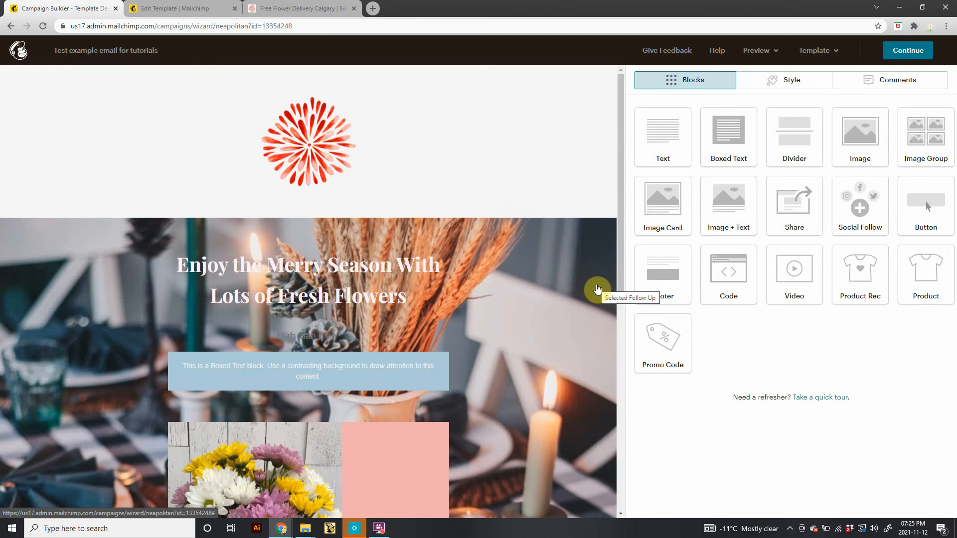
{"action": "scroll", "coordinate": [449, 374], "scroll_direction": "down", "scroll_amount": 10}
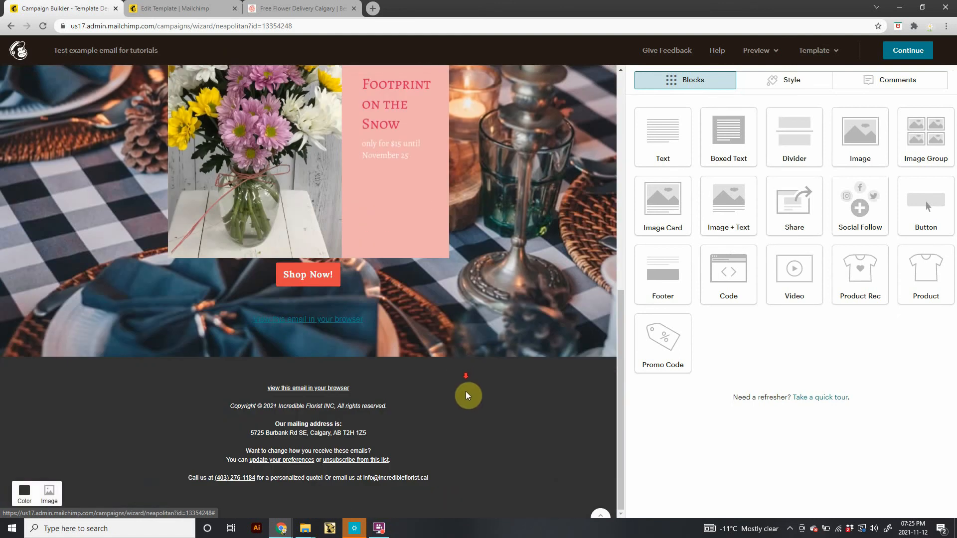
Continue to the campaign checklist, open the test-email dialog to review its recipient list, and cancel it.
{"action": "left_click", "coordinate": [907, 50]}
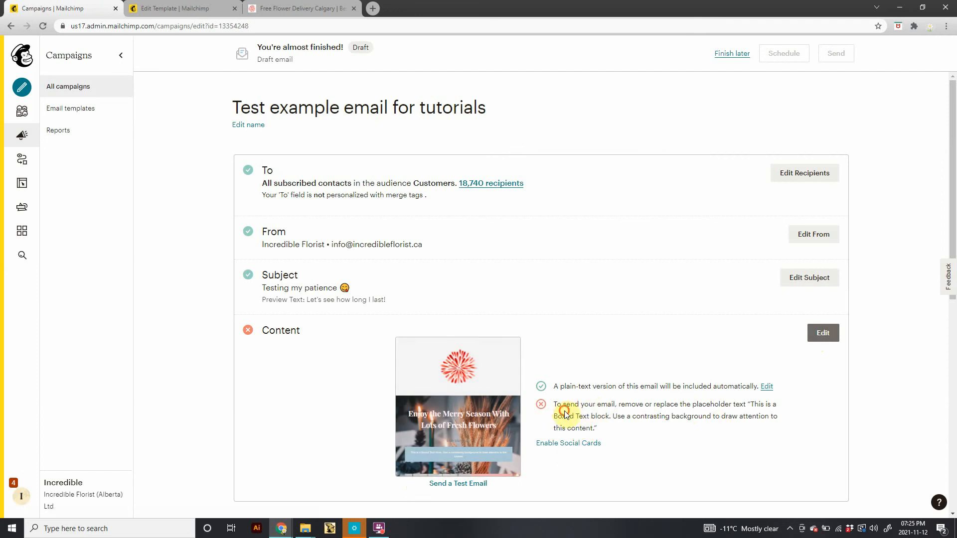
{"action": "left_click_drag", "start_coordinate": [566, 413], "coordinate": [648, 411]}
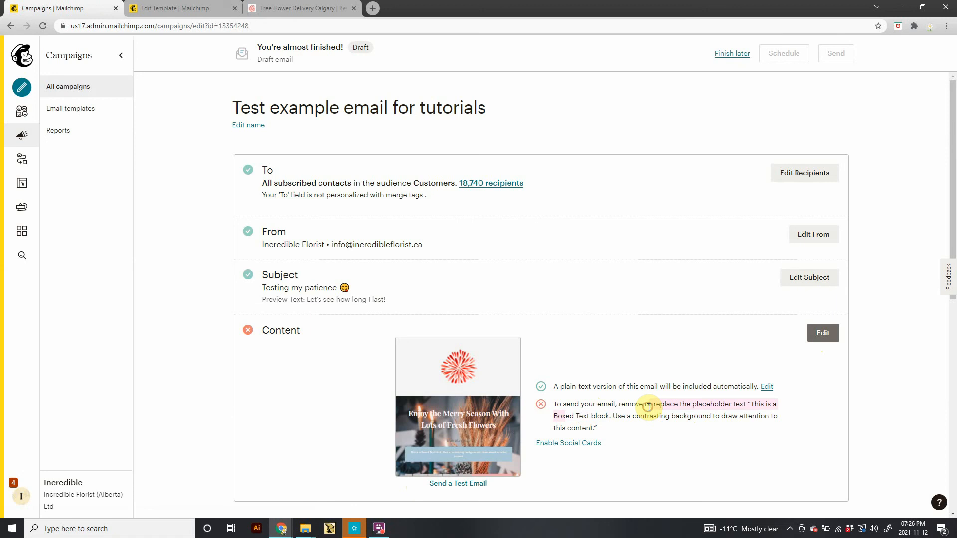
{"action": "left_click", "coordinate": [453, 485]}
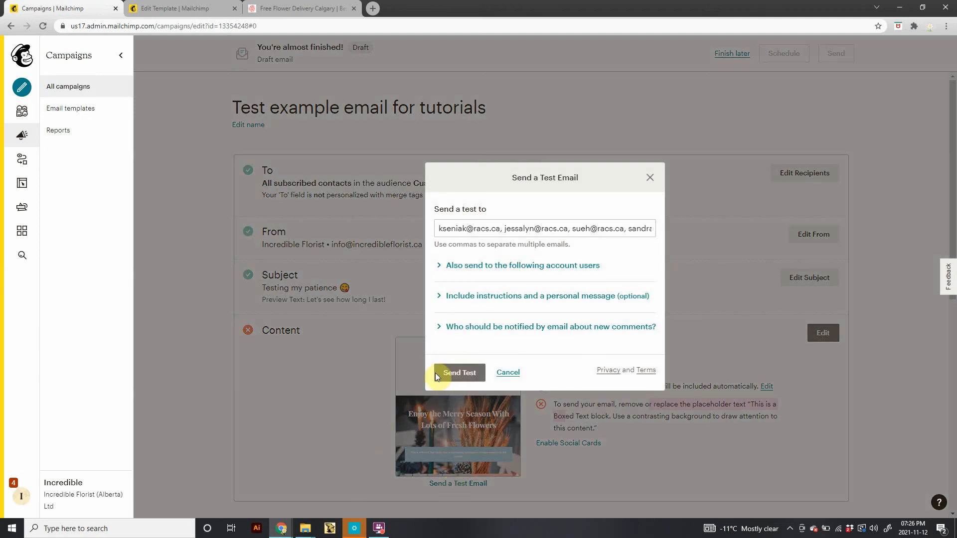
{"action": "left_click_drag", "start_coordinate": [438, 228], "coordinate": [694, 226]}
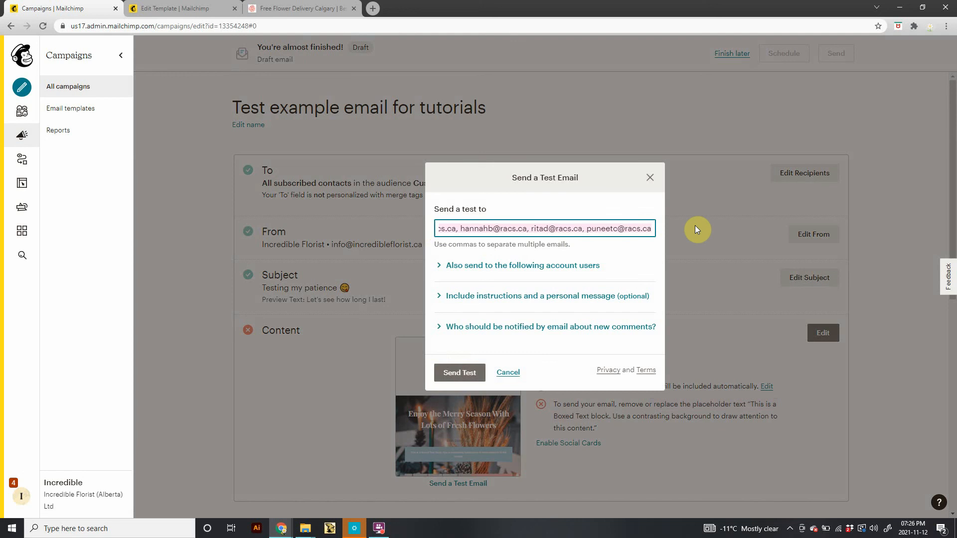
{"action": "left_click", "coordinate": [631, 229]}
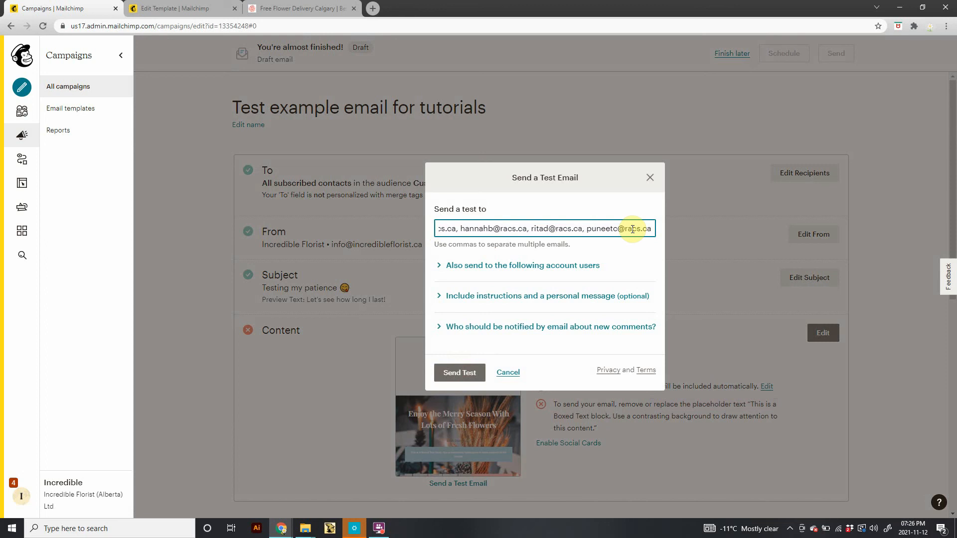
{"action": "left_click_drag", "start_coordinate": [653, 227], "coordinate": [375, 240]}
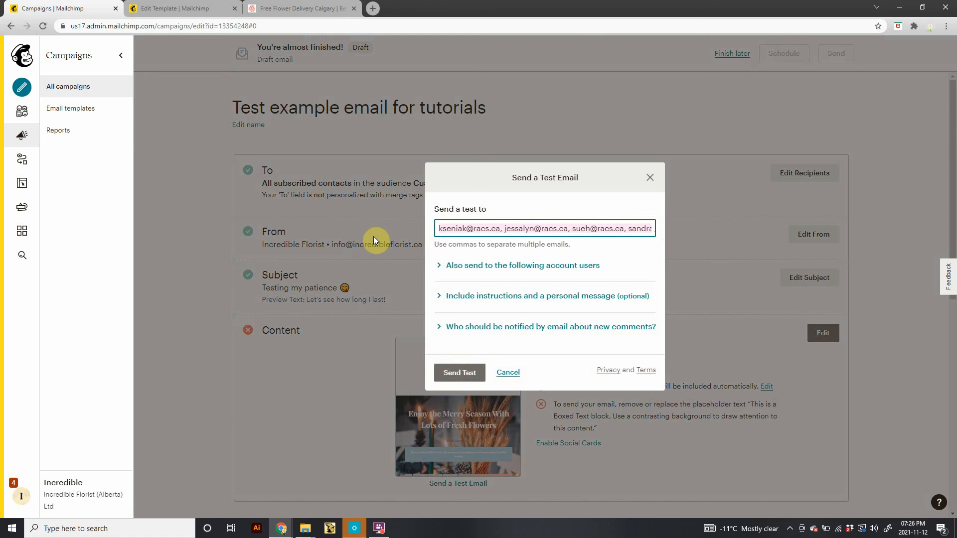
{"action": "left_click", "coordinate": [437, 229]}
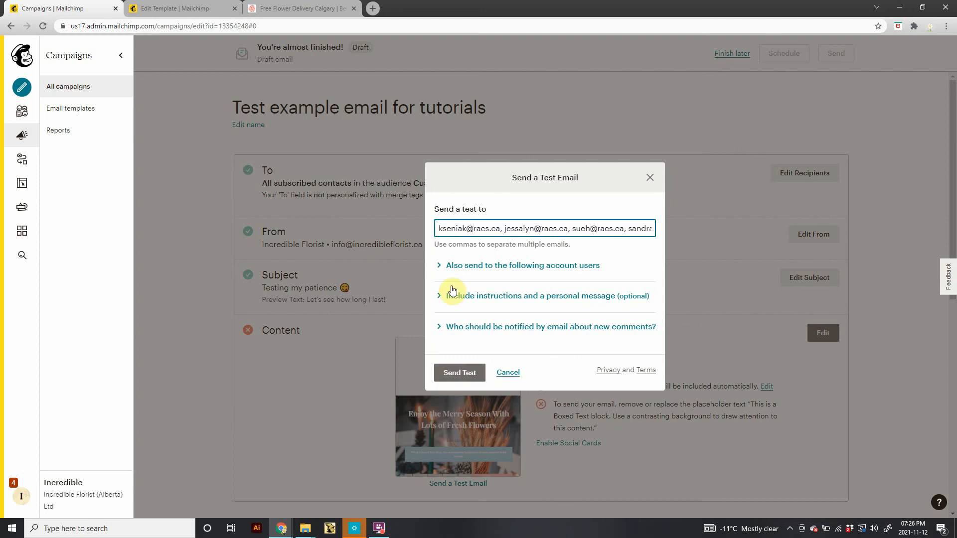
{"action": "left_click", "coordinate": [511, 372]}
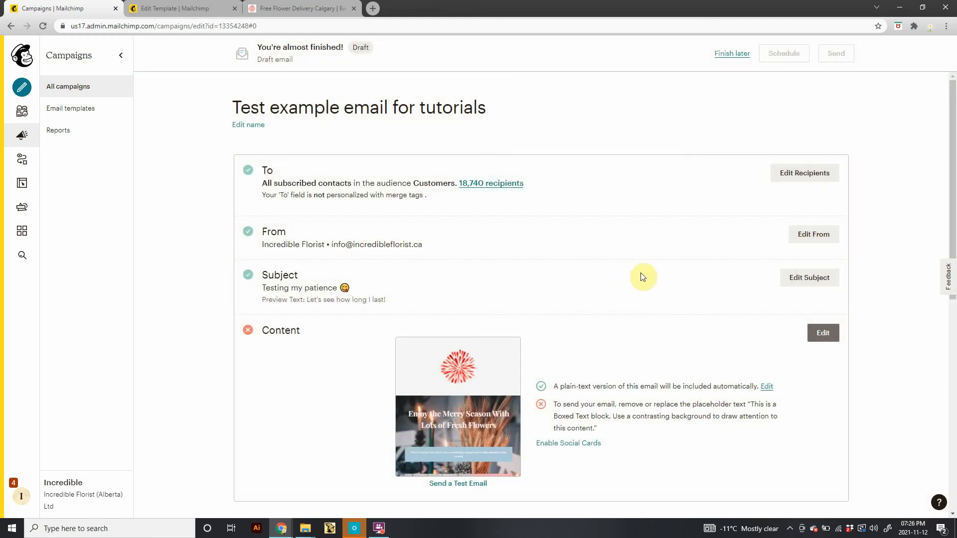
Scroll through the campaign summary page and save the draft to finish later.
{"action": "scroll", "coordinate": [448, 313], "scroll_direction": "down", "scroll_amount": 6}
{"action": "scroll", "coordinate": [461, 314], "scroll_direction": "down", "scroll_amount": 3}
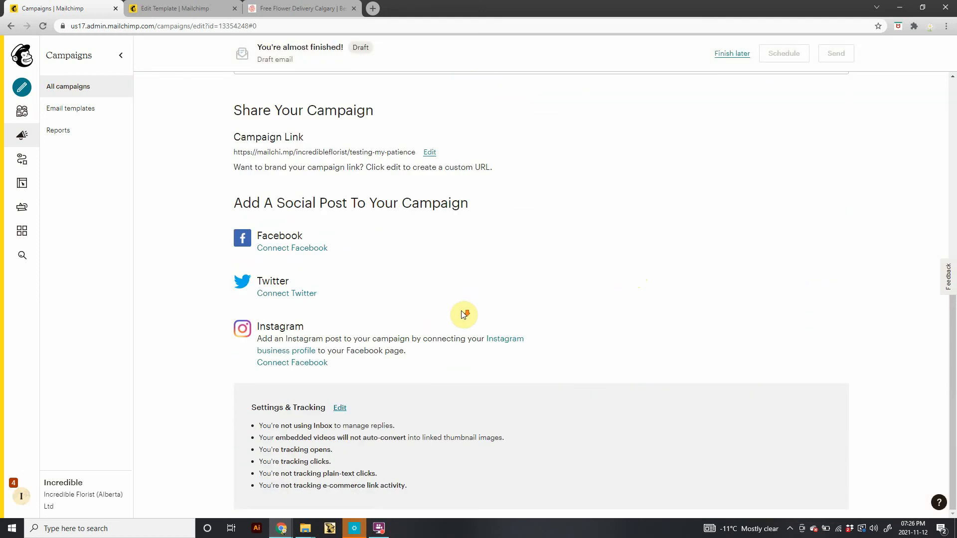
{"action": "scroll", "coordinate": [461, 314], "scroll_direction": "up", "scroll_amount": 9}
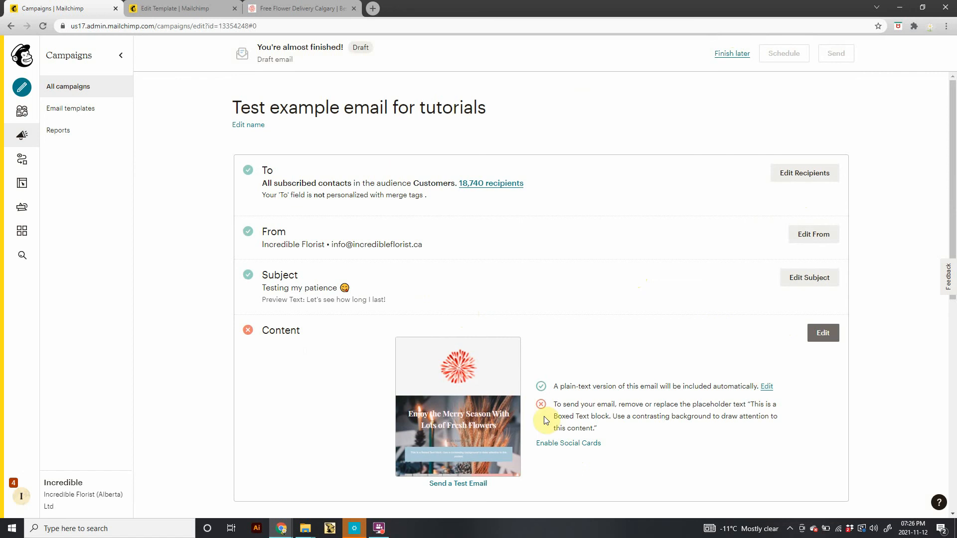
{"action": "left_click", "coordinate": [727, 57]}
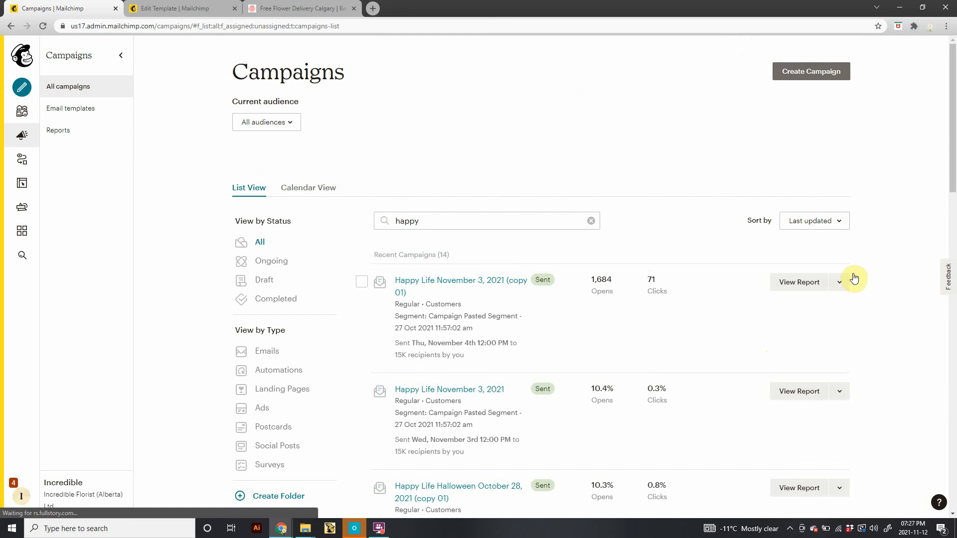
Replicate the Happy Life November 3, 2021 (copy 01) campaign and rename the copy Test 2.
{"action": "left_click", "coordinate": [837, 283]}
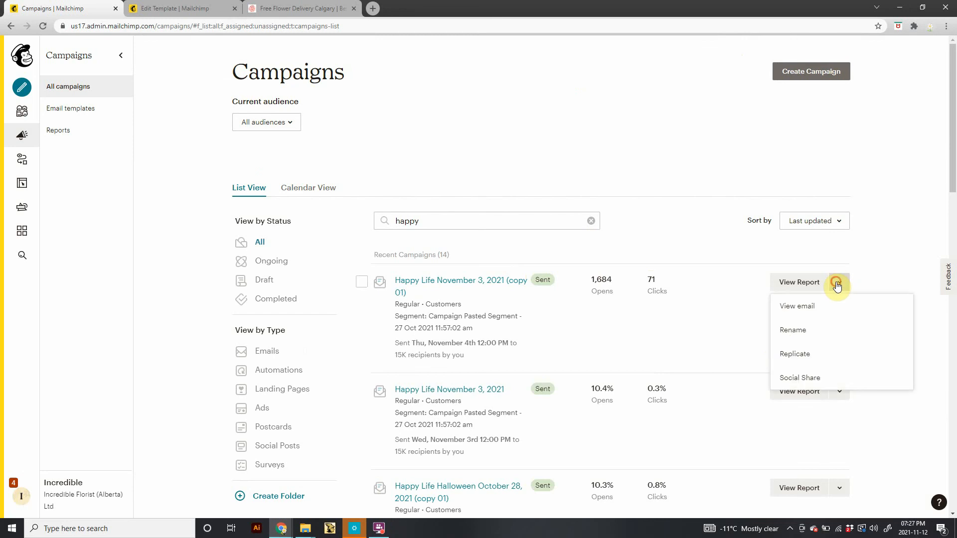
{"action": "left_click", "coordinate": [812, 357]}
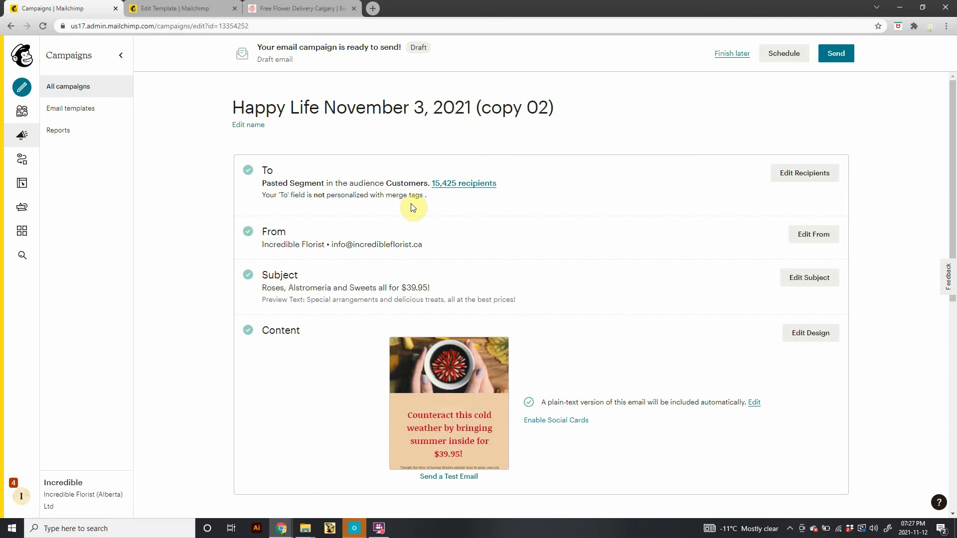
{"action": "left_click", "coordinate": [255, 125]}
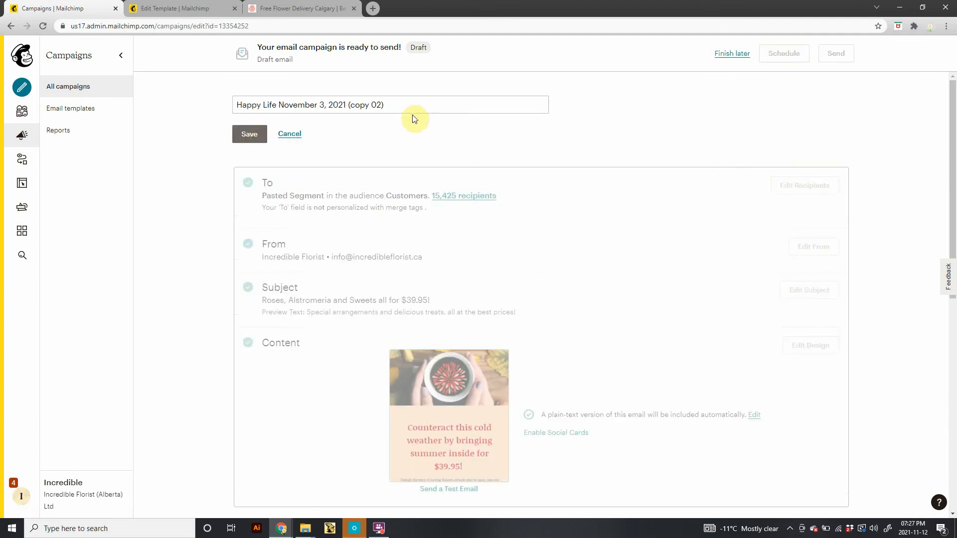
{"action": "left_click_drag", "start_coordinate": [398, 106], "coordinate": [227, 105]}
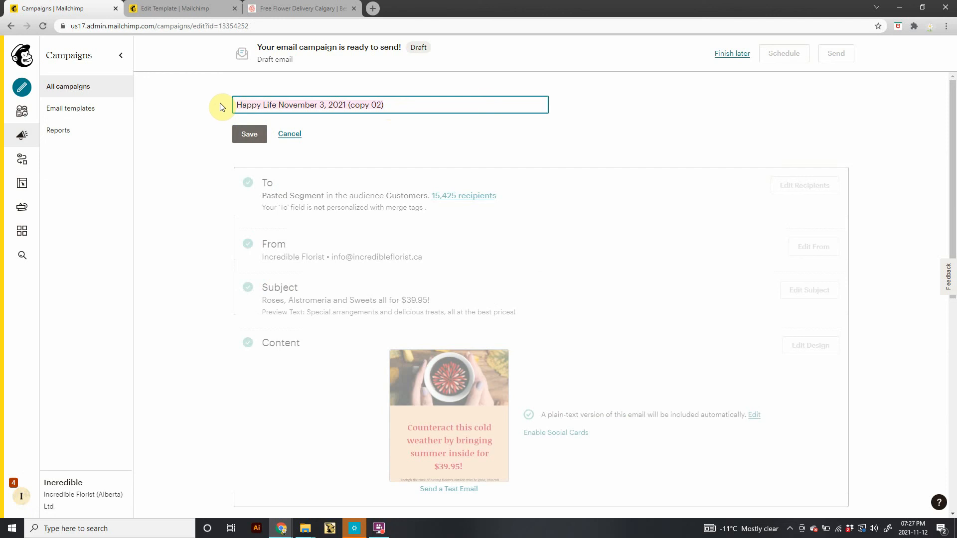
{"action": "type", "text": "Te"}
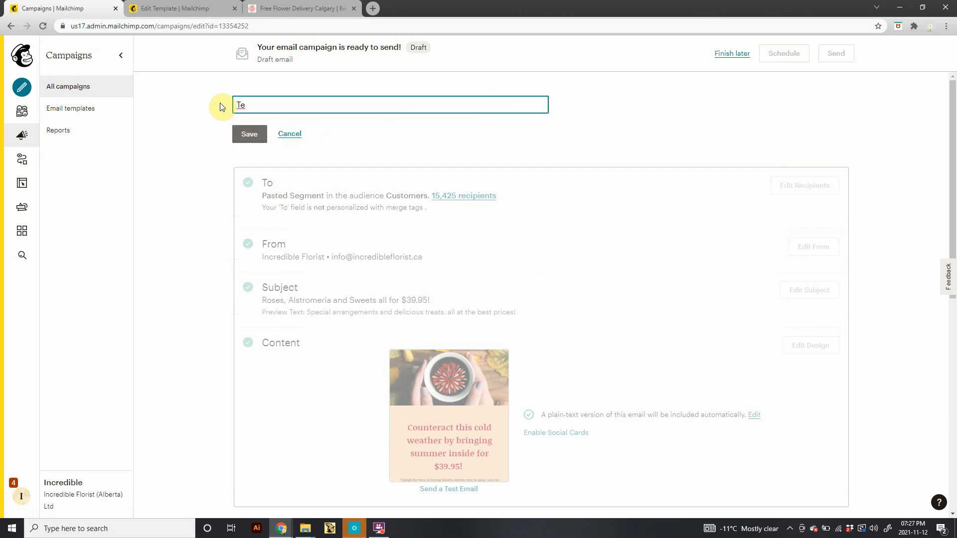
{"action": "type", "text": "st 2"}
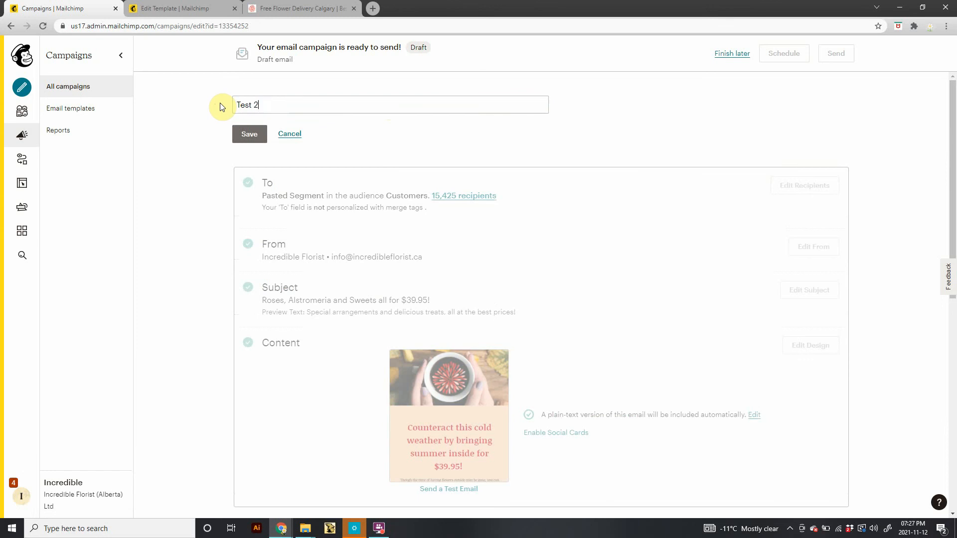
{"action": "left_click", "coordinate": [249, 134]}
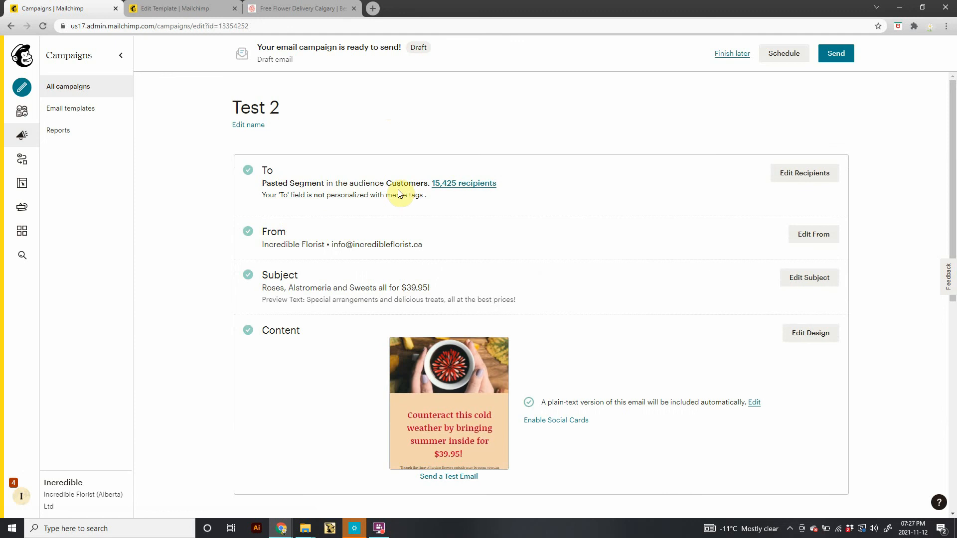
Open the subject settings to review the subject line and preview text, and save them unchanged.
{"action": "left_click_drag", "start_coordinate": [312, 244], "coordinate": [382, 248]}
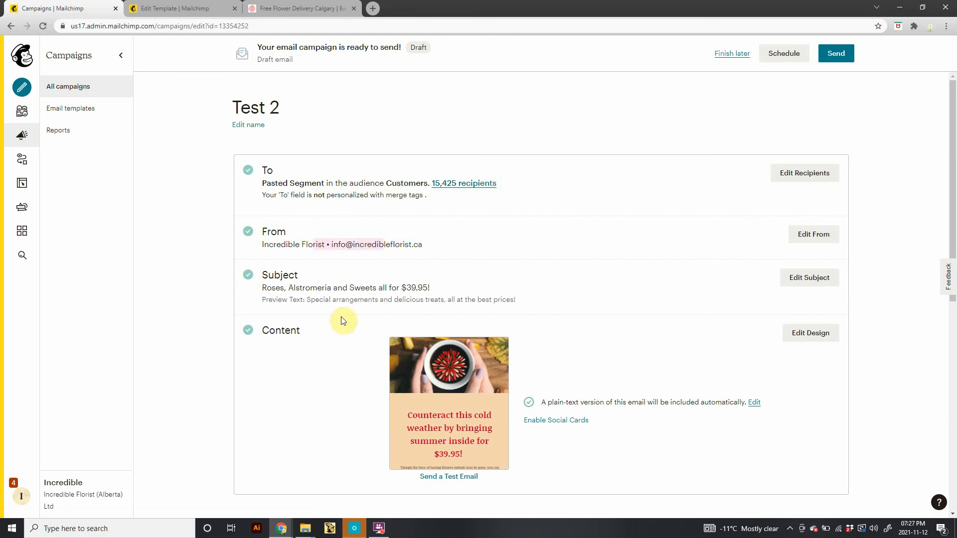
{"action": "left_click", "coordinate": [363, 282]}
{"action": "left_click", "coordinate": [418, 293]}
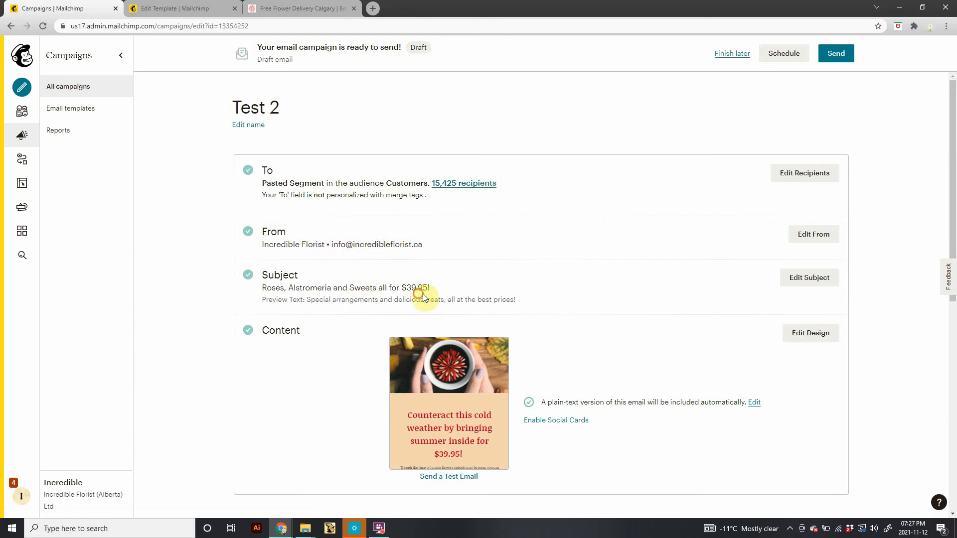
{"action": "left_click", "coordinate": [795, 277]}
{"action": "left_click_drag", "start_coordinate": [265, 338], "coordinate": [429, 339]}
{"action": "left_click", "coordinate": [426, 343]}
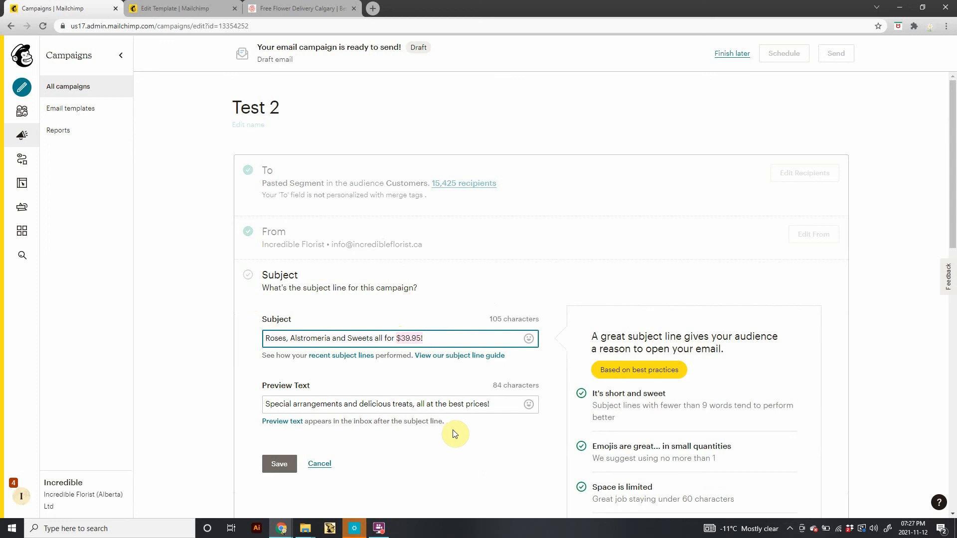
{"action": "left_click_drag", "start_coordinate": [499, 404], "coordinate": [218, 399]}
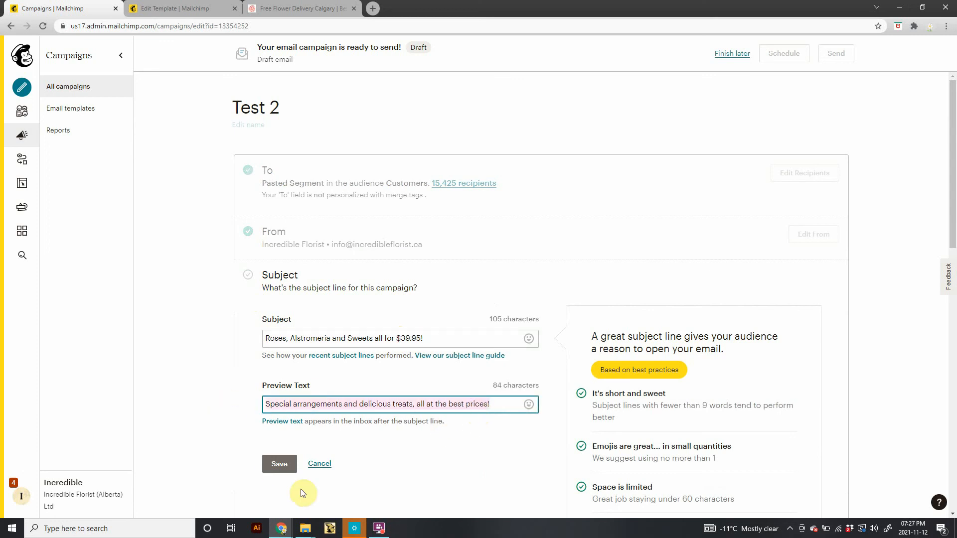
{"action": "left_click", "coordinate": [279, 464]}
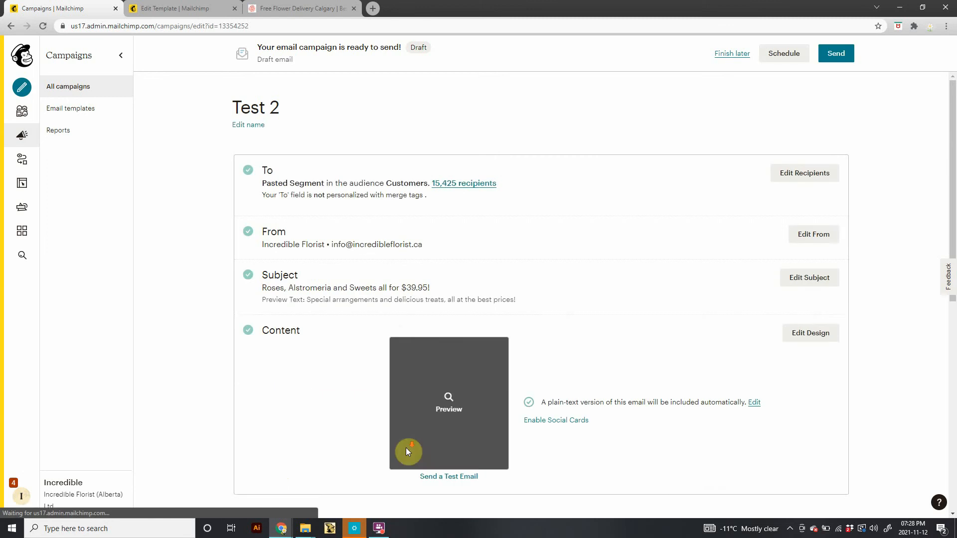
Open the replicated campaign's design in the email editor.
{"action": "scroll", "coordinate": [503, 337], "scroll_direction": "down", "scroll_amount": 3}
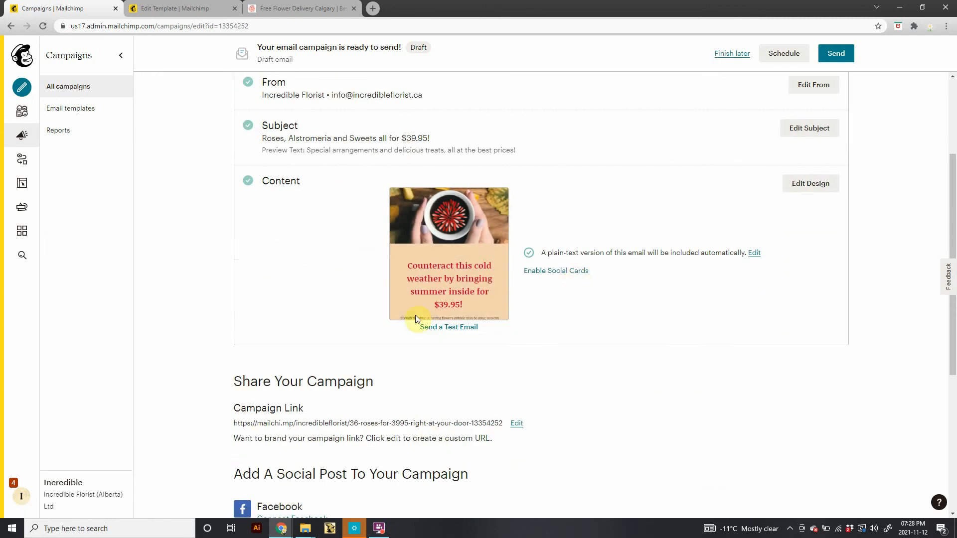
{"action": "left_click", "coordinate": [805, 185]}
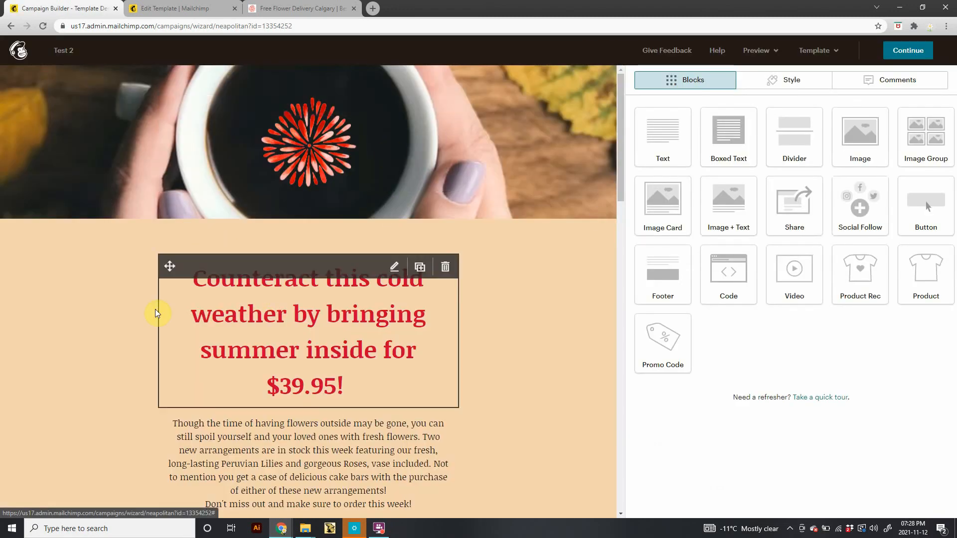
Scroll through the Test 2 email design to review its content blocks from header to footer.
{"action": "scroll", "coordinate": [110, 325], "scroll_direction": "down", "scroll_amount": 20}
{"action": "scroll", "coordinate": [111, 326], "scroll_direction": "down", "scroll_amount": 3}
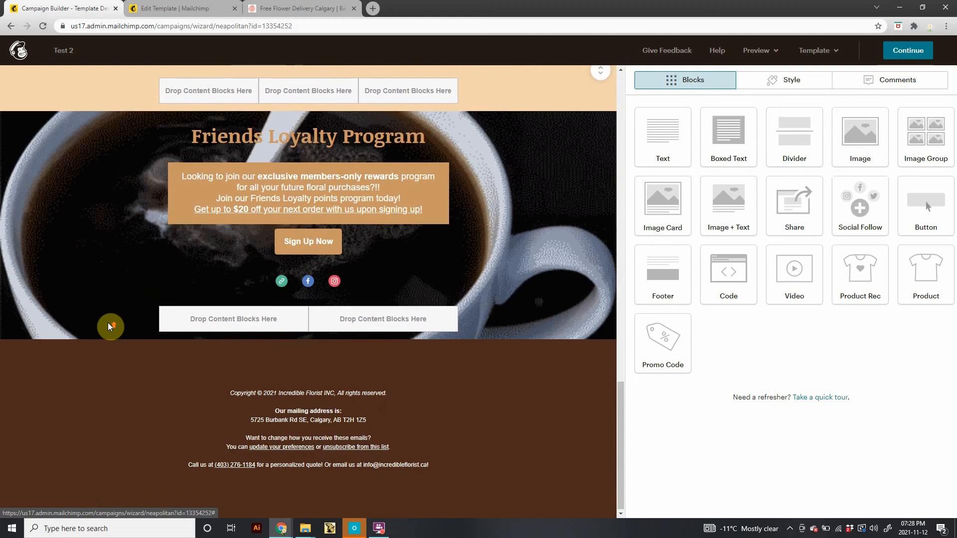
{"action": "scroll", "coordinate": [109, 325], "scroll_direction": "up", "scroll_amount": 5}
{"action": "scroll", "coordinate": [122, 310], "scroll_direction": "down", "scroll_amount": 2}
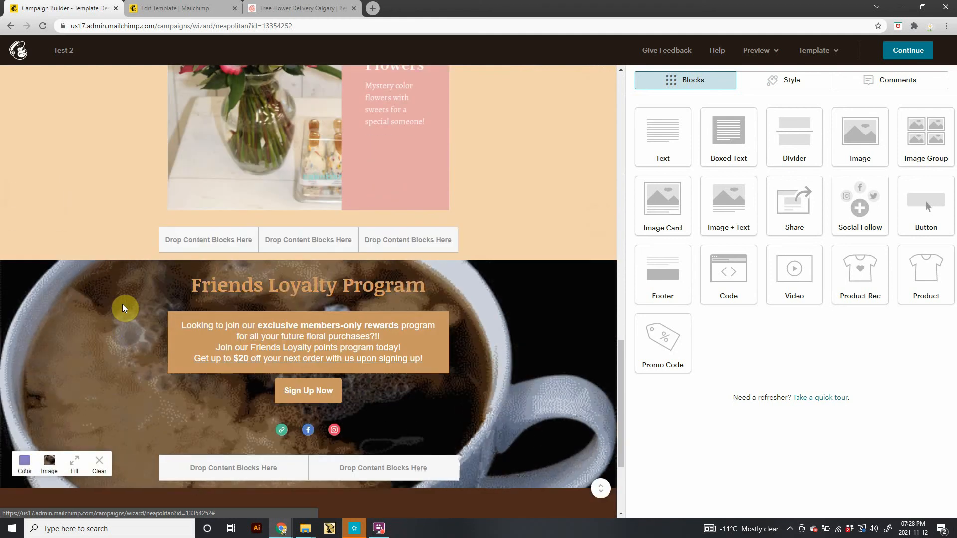
{"action": "mouse_move", "coordinate": [240, 305]}
{"action": "scroll", "coordinate": [240, 305], "scroll_direction": "down", "scroll_amount": 3}
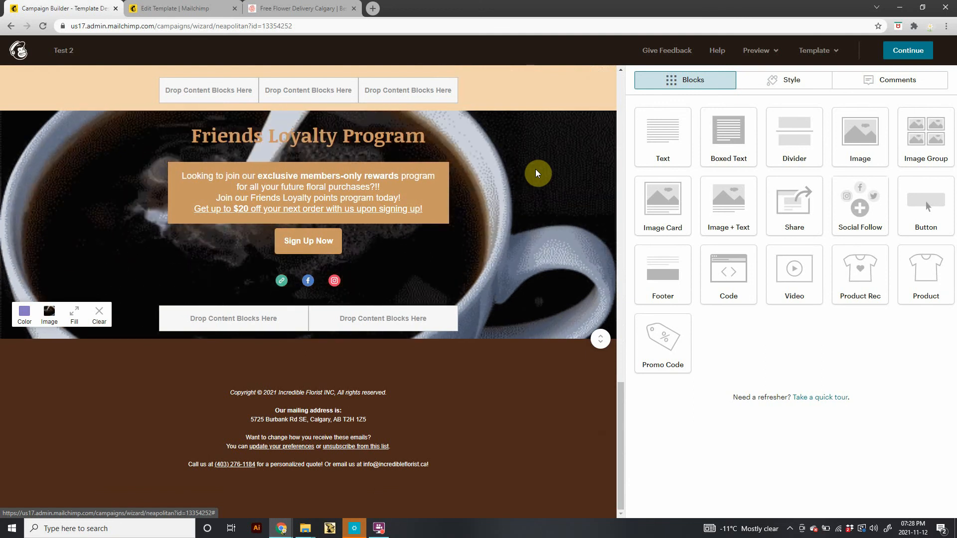
{"action": "mouse_move", "coordinate": [326, 130]}
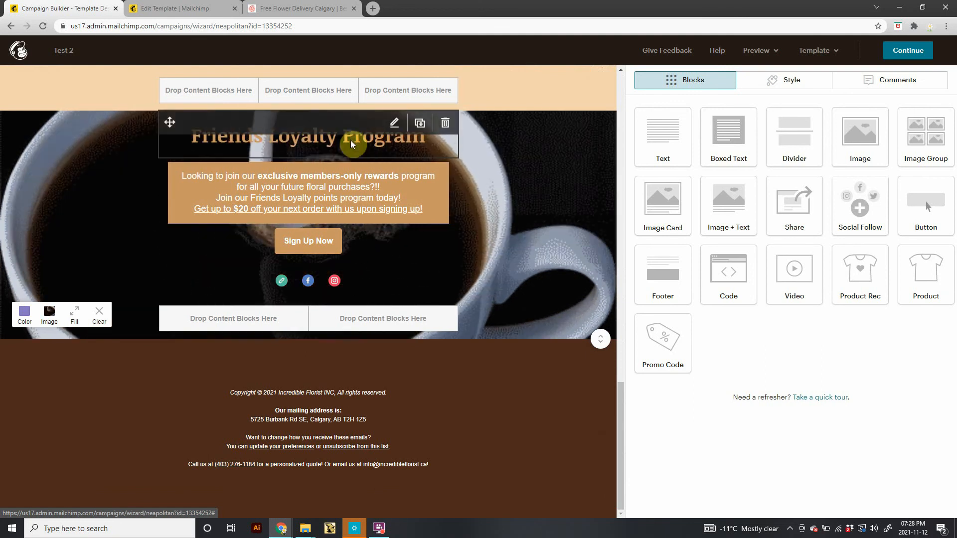
{"action": "mouse_move", "coordinate": [256, 178]}
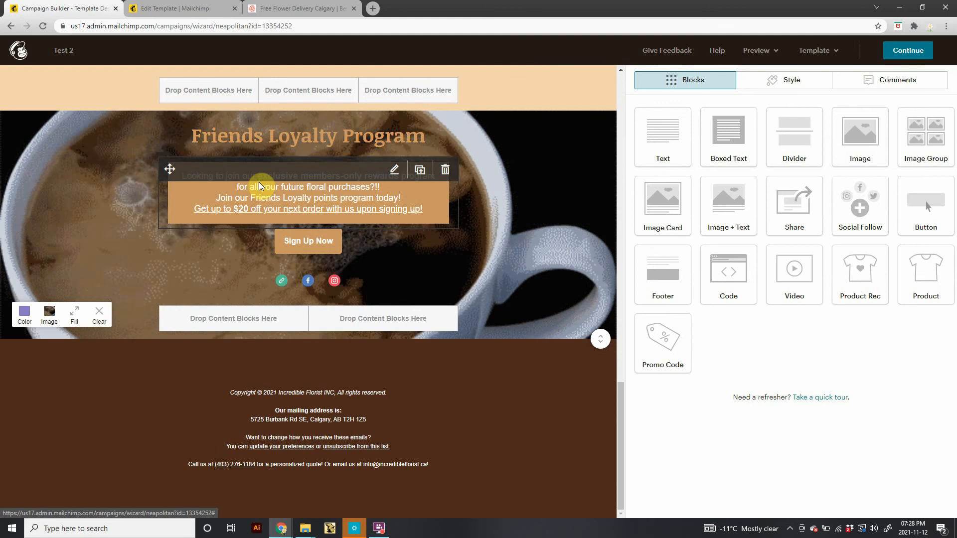
{"action": "scroll", "coordinate": [496, 271], "scroll_direction": "up", "scroll_amount": 20}
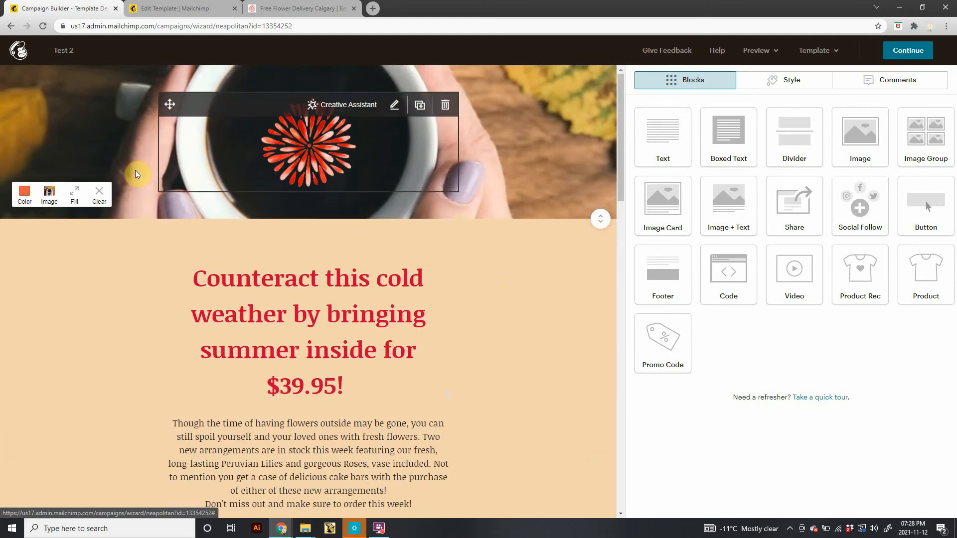
{"action": "scroll", "coordinate": [156, 299], "scroll_direction": "down", "scroll_amount": 20}
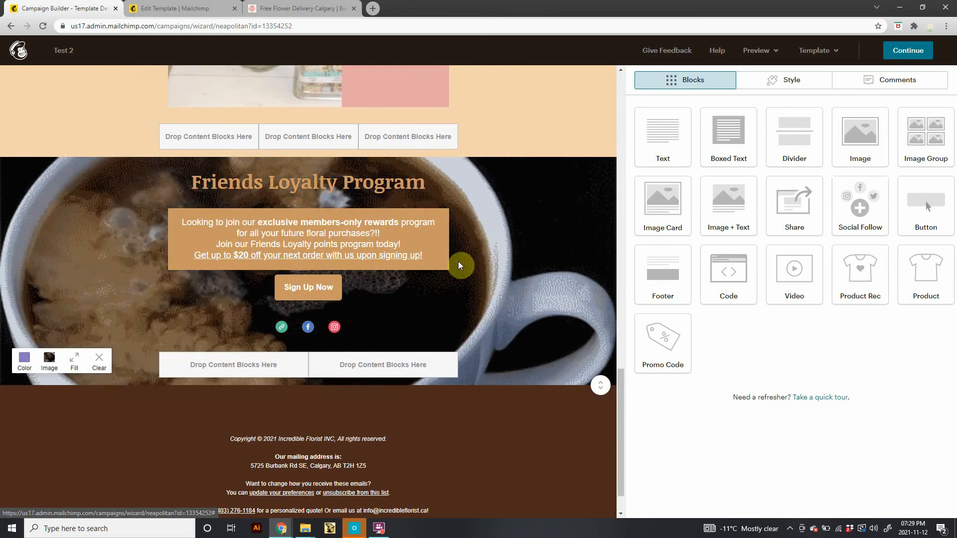
{"action": "scroll", "coordinate": [249, 452], "scroll_direction": "down", "scroll_amount": 1}
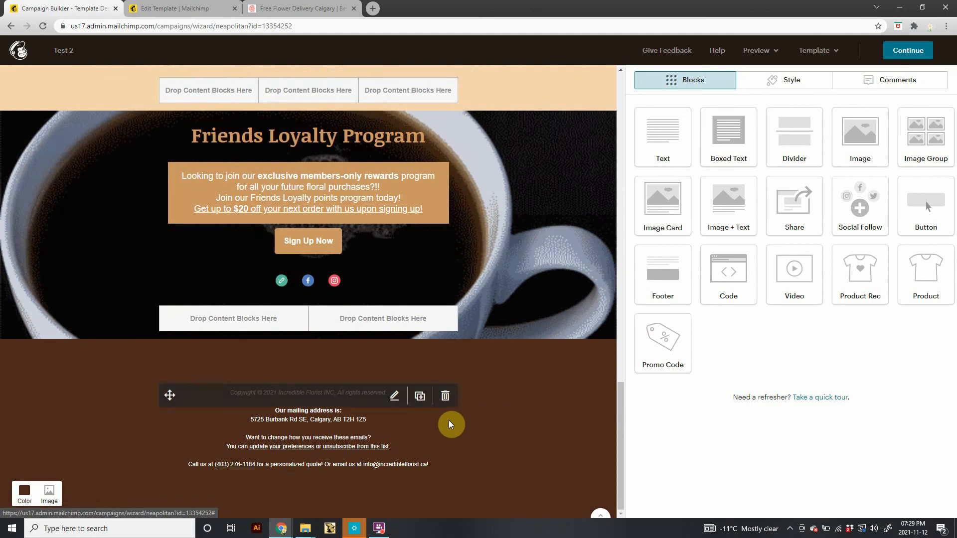
{"action": "scroll", "coordinate": [530, 412], "scroll_direction": "up", "scroll_amount": 15}
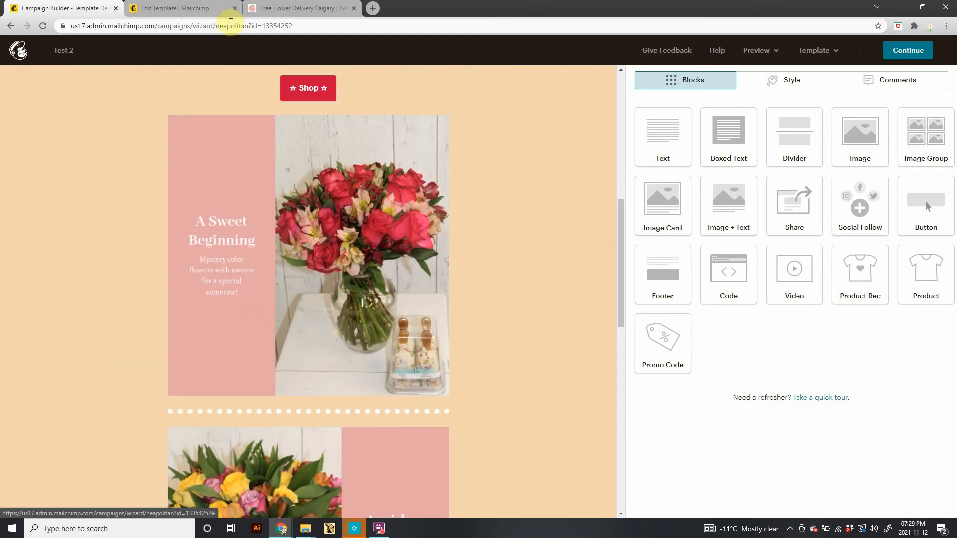
Switch to the florist shop site and save the Moonlit Magic Arrangement product image to Downloads.
{"action": "left_click", "coordinate": [293, 10]}
{"action": "scroll", "coordinate": [412, 316], "scroll_direction": "down", "scroll_amount": 14}
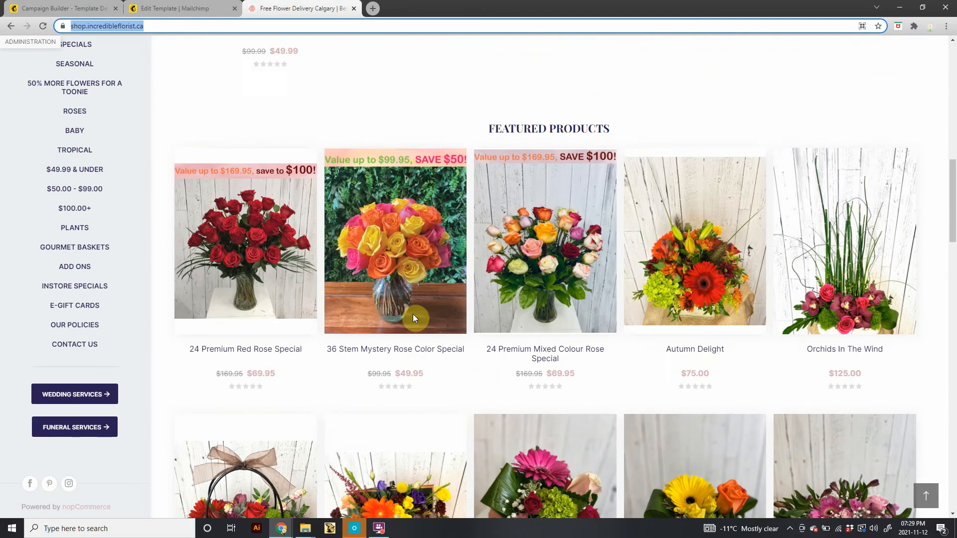
{"action": "scroll", "coordinate": [413, 318], "scroll_direction": "down", "scroll_amount": 8}
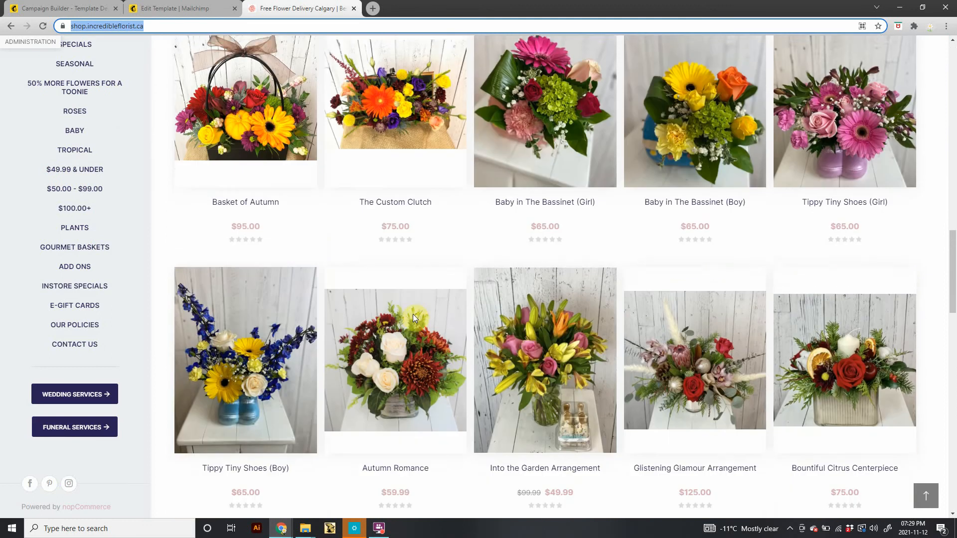
{"action": "scroll", "coordinate": [412, 314], "scroll_direction": "down", "scroll_amount": 5}
{"action": "scroll", "coordinate": [295, 326], "scroll_direction": "down", "scroll_amount": 1}
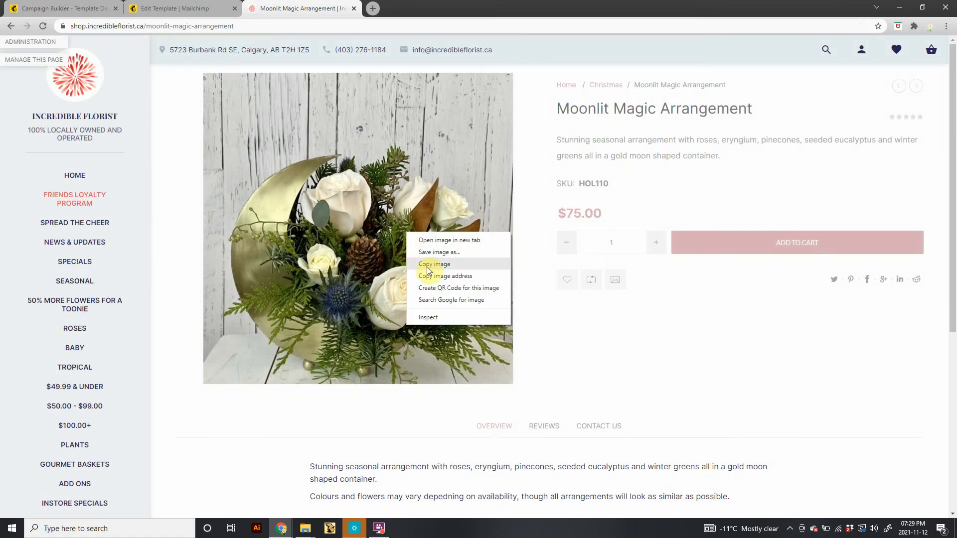
{"action": "left_click", "coordinate": [427, 252]}
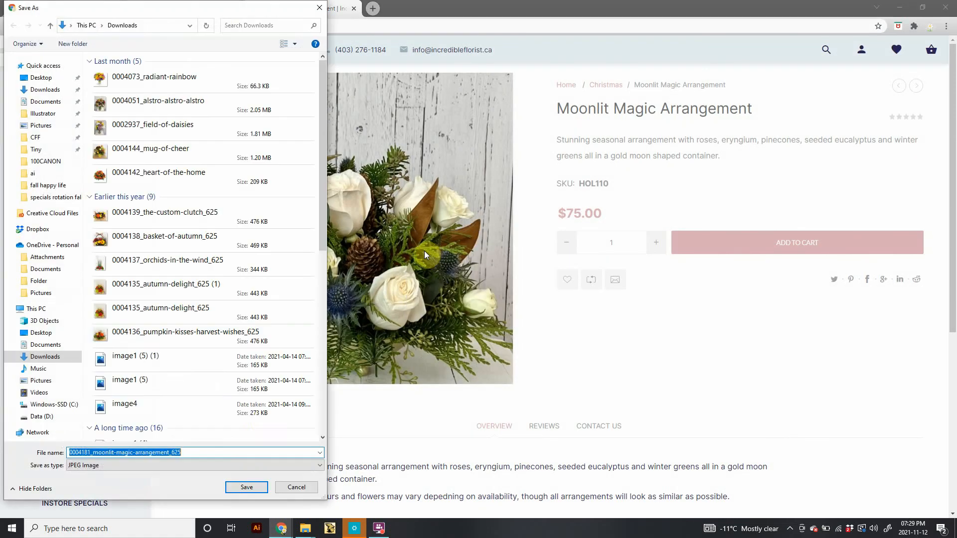
{"action": "left_click", "coordinate": [238, 491]}
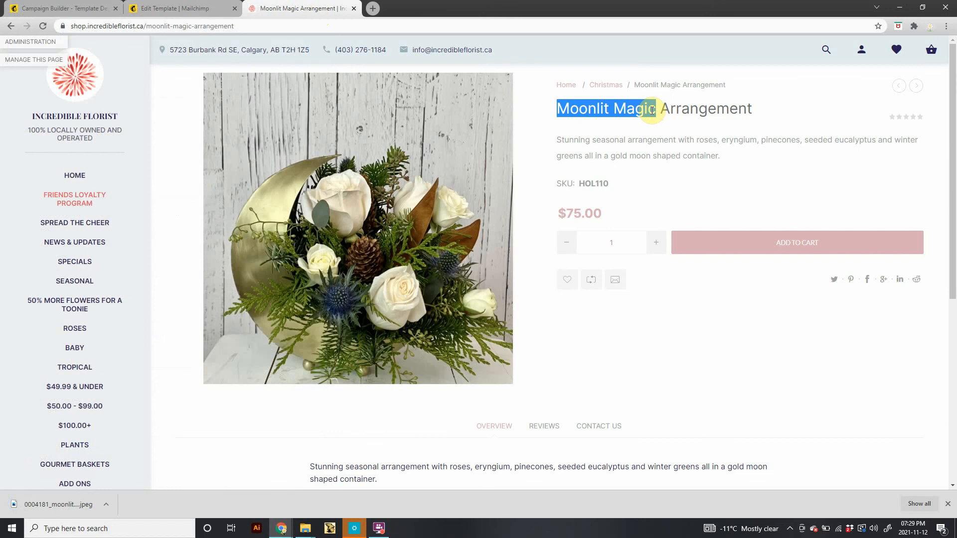
Return to the campaign design and delete the A Sweet Beginning and Amid The Flowers image blocks.
{"action": "left_click", "coordinate": [59, 10]}
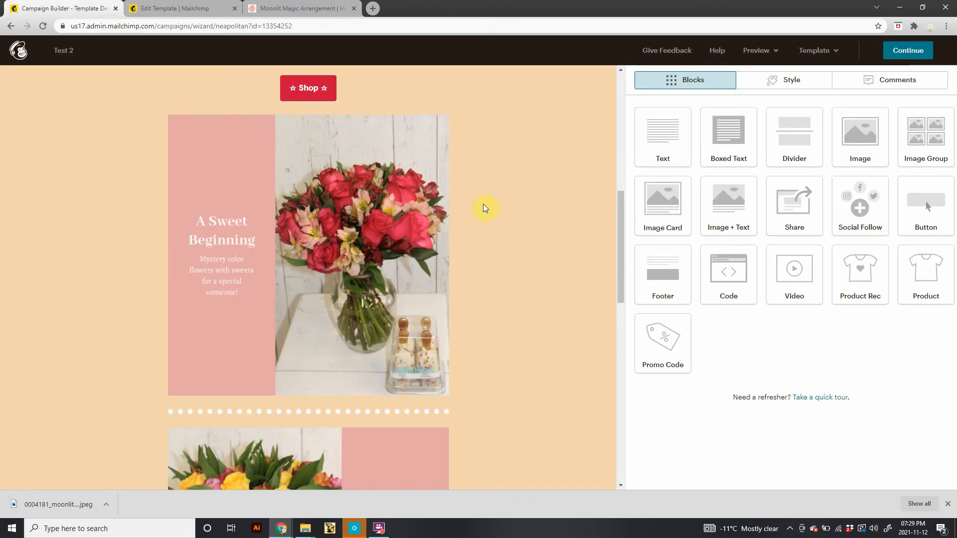
{"action": "left_click", "coordinate": [442, 122]}
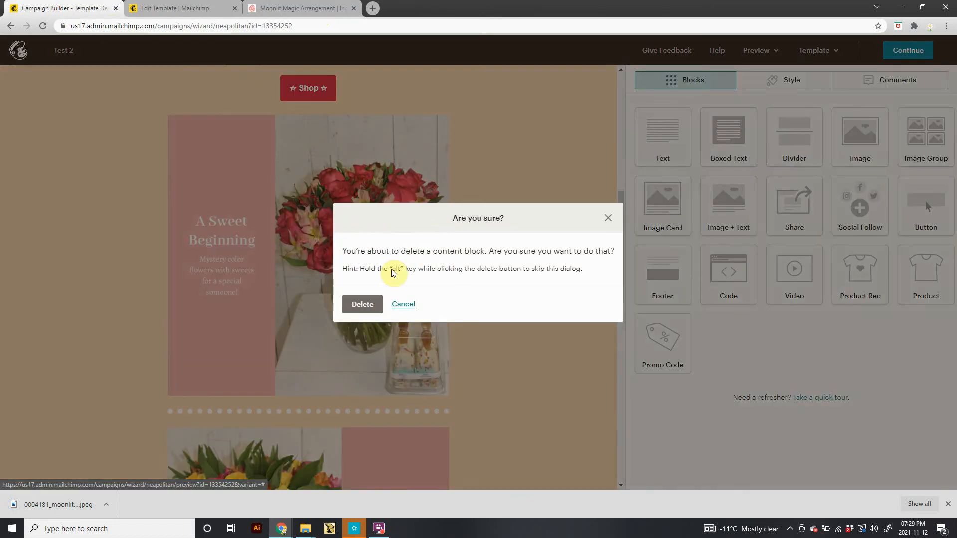
{"action": "left_click", "coordinate": [369, 305]}
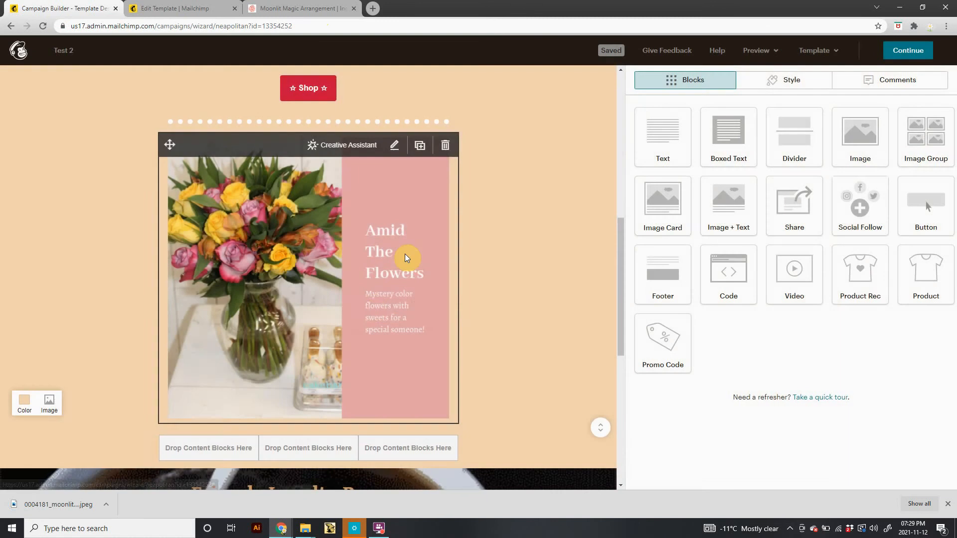
{"action": "left_click", "coordinate": [446, 145]}
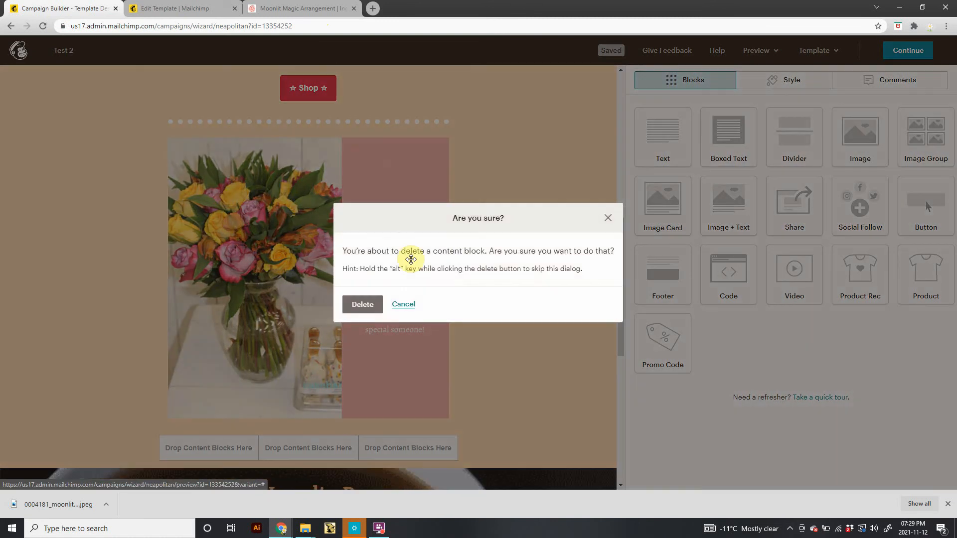
{"action": "left_click", "coordinate": [362, 304]}
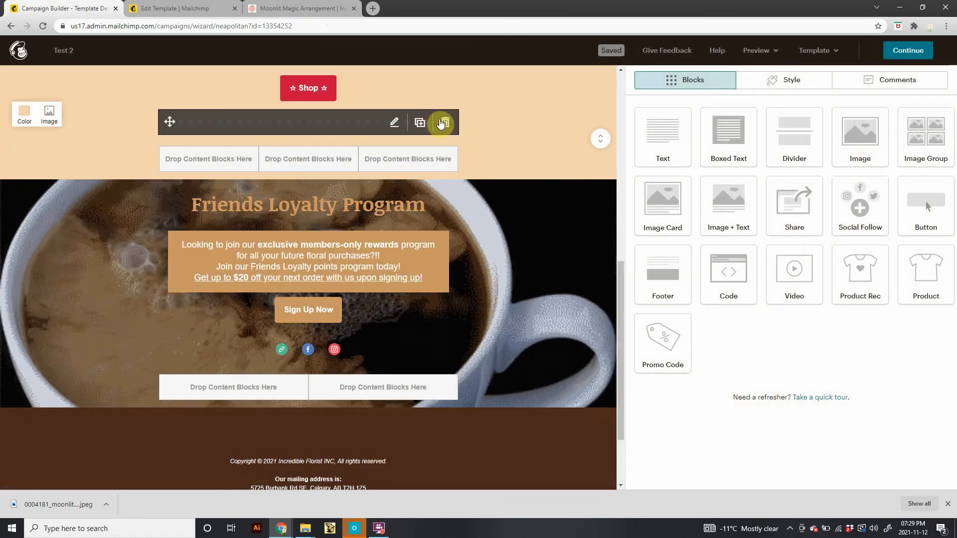
Delete the dotted divider block below the Shop button.
{"action": "left_click", "coordinate": [445, 124]}
{"action": "left_click", "coordinate": [370, 305]}
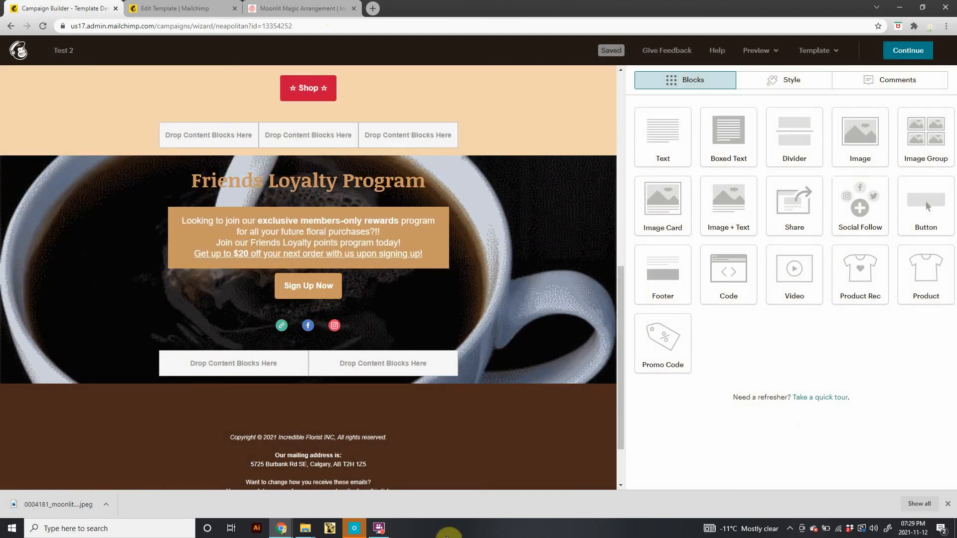
{"action": "mouse_move", "coordinate": [375, 533]}
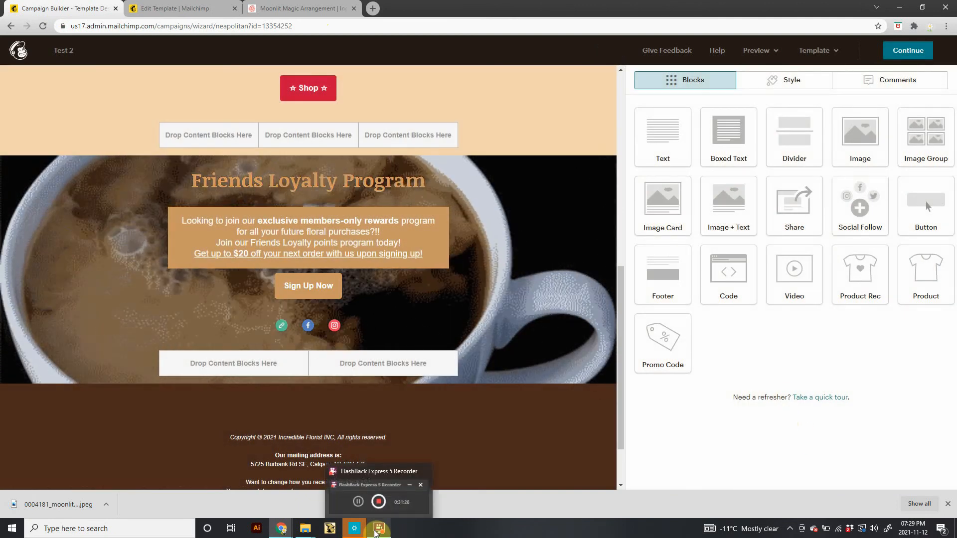